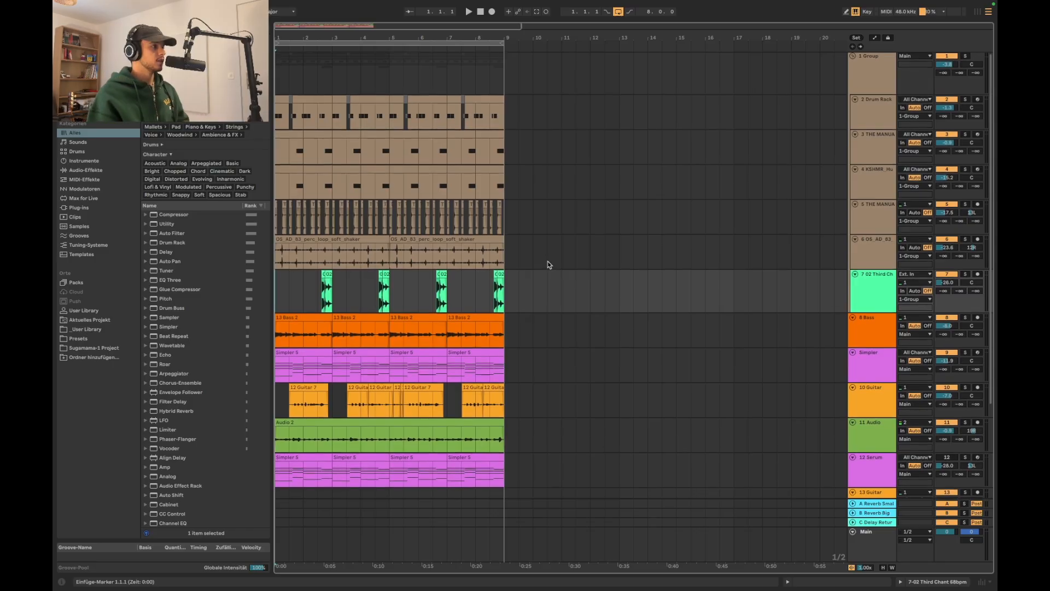
# Move all clips of the eight-bar loop on every track to start at bar 9, leaving bars 1 to 9 empty
pyautogui.scroll(-3, 547, 261)
pyautogui.scroll(-1, 547, 264)
pyautogui.scroll(3, 547, 265)
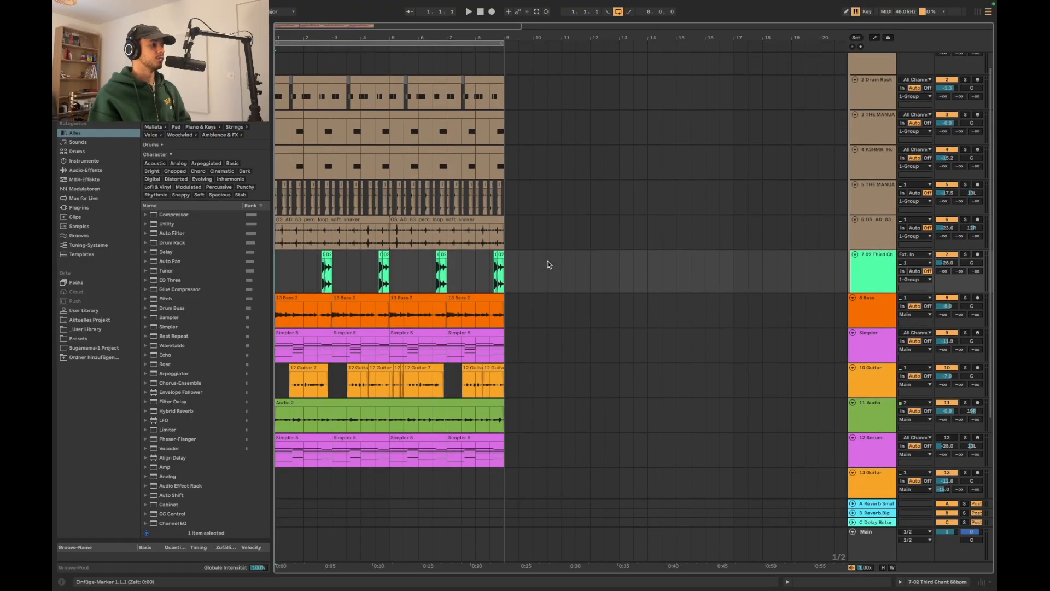
pyautogui.scroll(1, 375, 73)
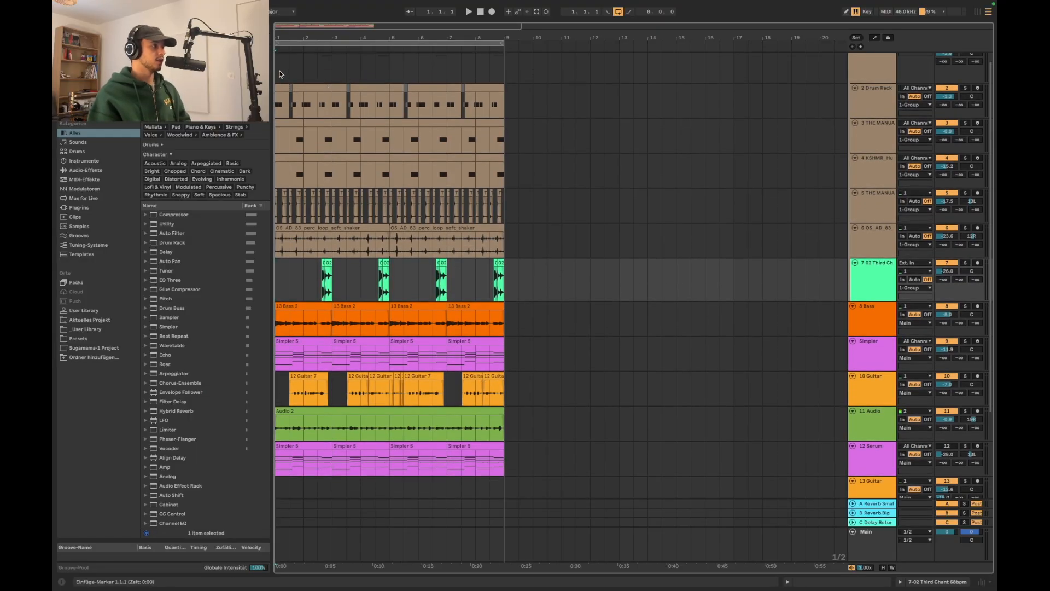
pyautogui.scroll(1, 602, 112)
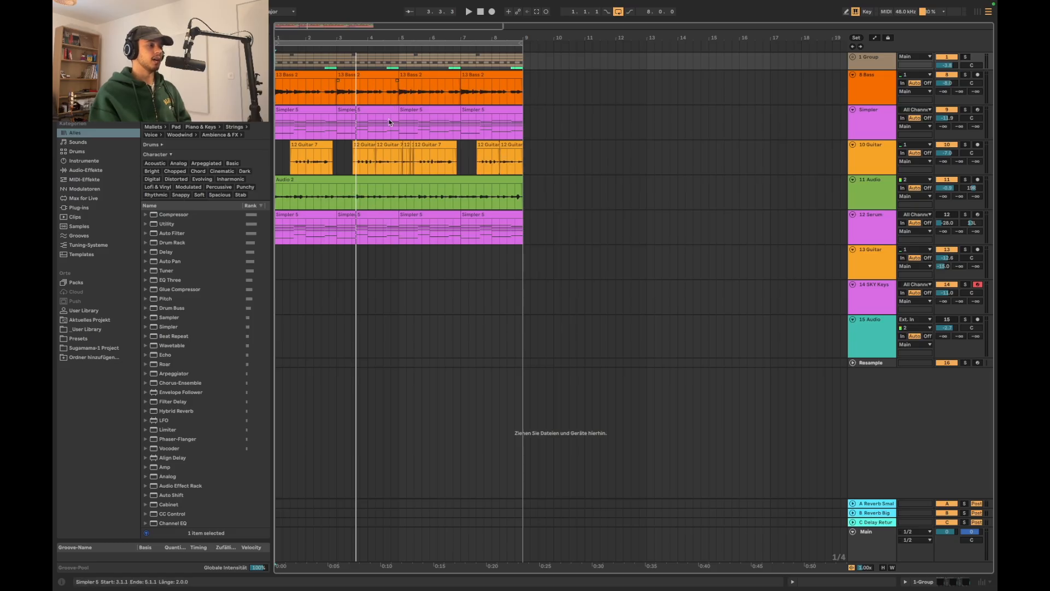
pyautogui.click(526, 66)
pyautogui.press('-')
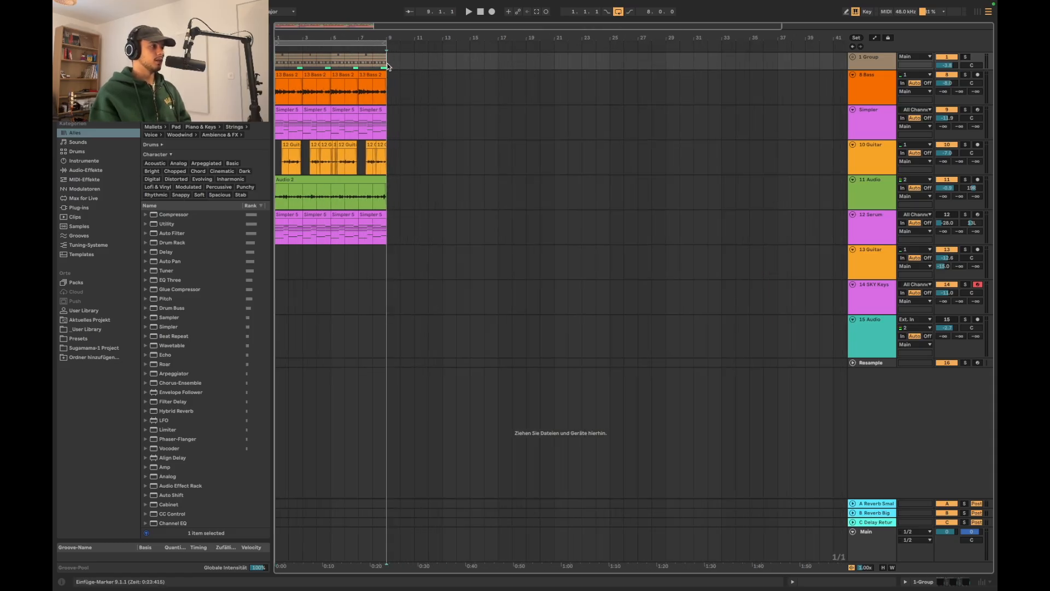
pyautogui.moveTo(388, 64); pyautogui.dragTo(245, 269)
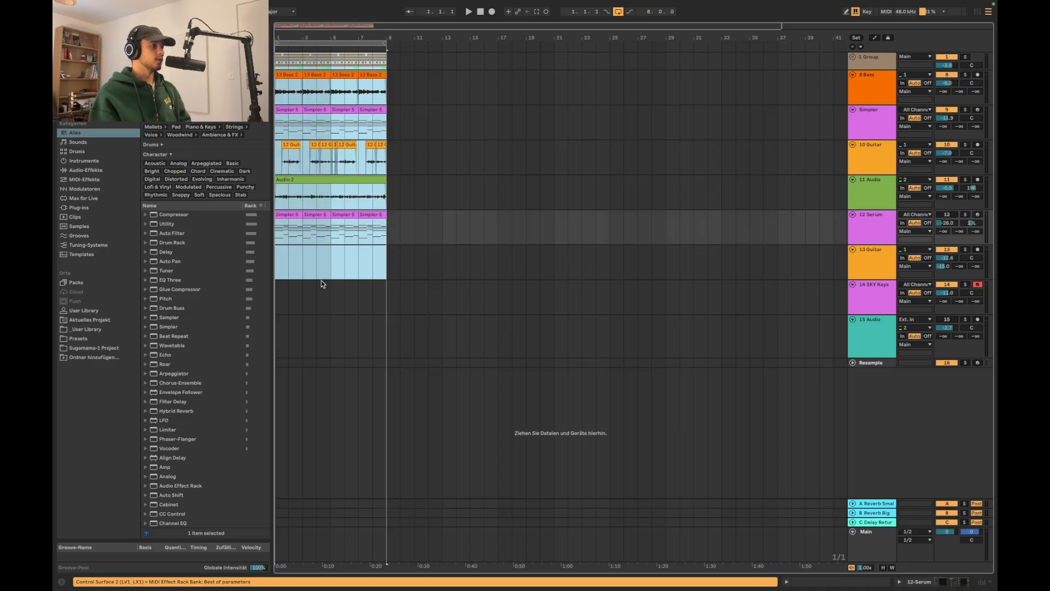
pyautogui.press('Right')
pyautogui.press('Right')
pyautogui.press('Right')
pyautogui.press('Right')
pyautogui.press('Right')
pyautogui.press('Right')
pyautogui.press('Right')
pyautogui.press('Right')
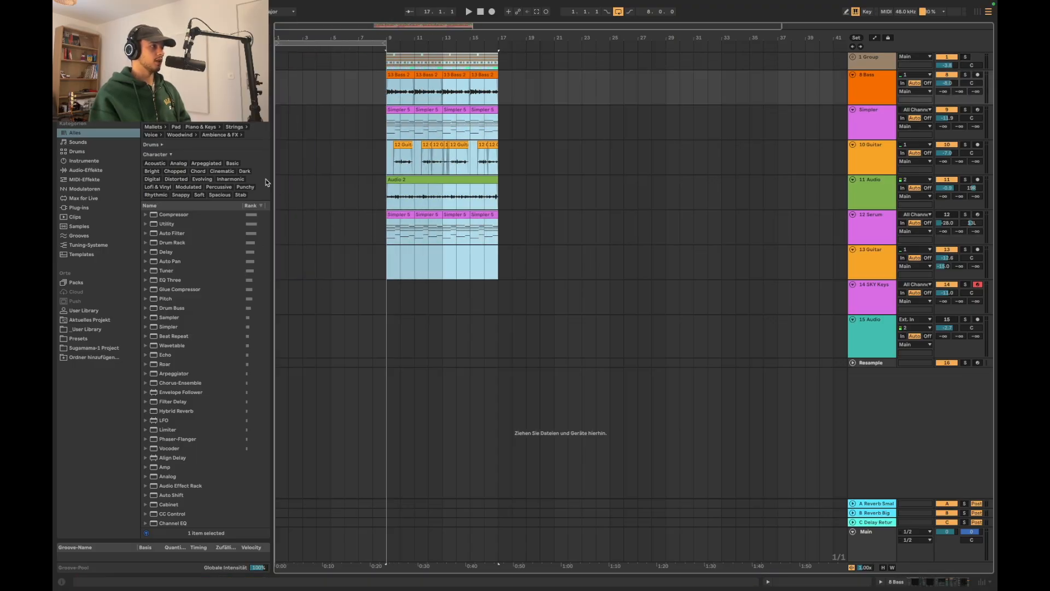
pyautogui.click(289, 184)
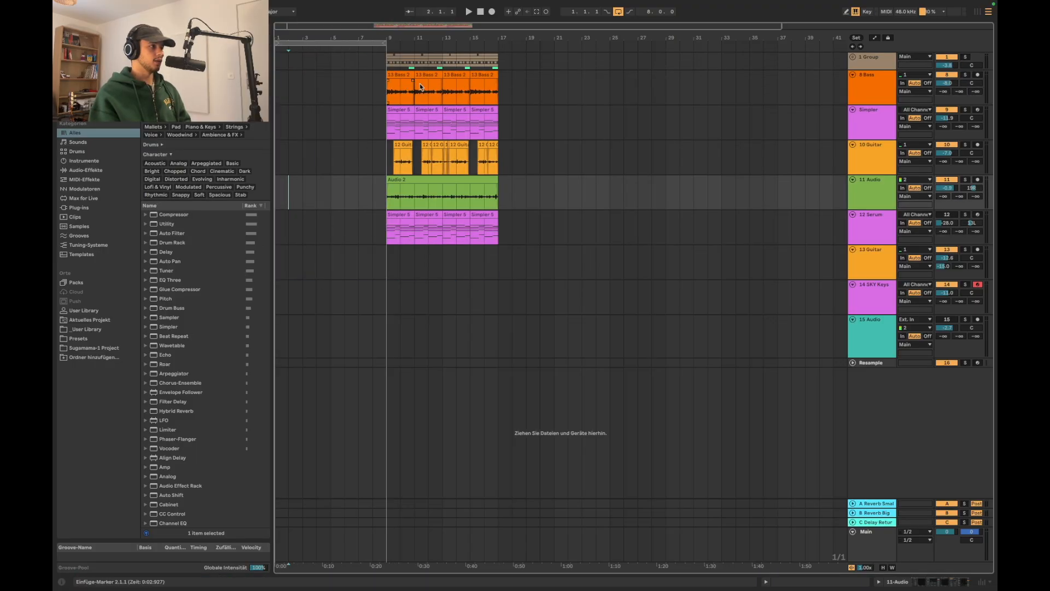
# Copy the Audio 2 clip on the 11 Audio track to bar 1 as an intro and play it
pyautogui.moveTo(498, 62); pyautogui.dragTo(388, 251)
pyautogui.click(357, 130)
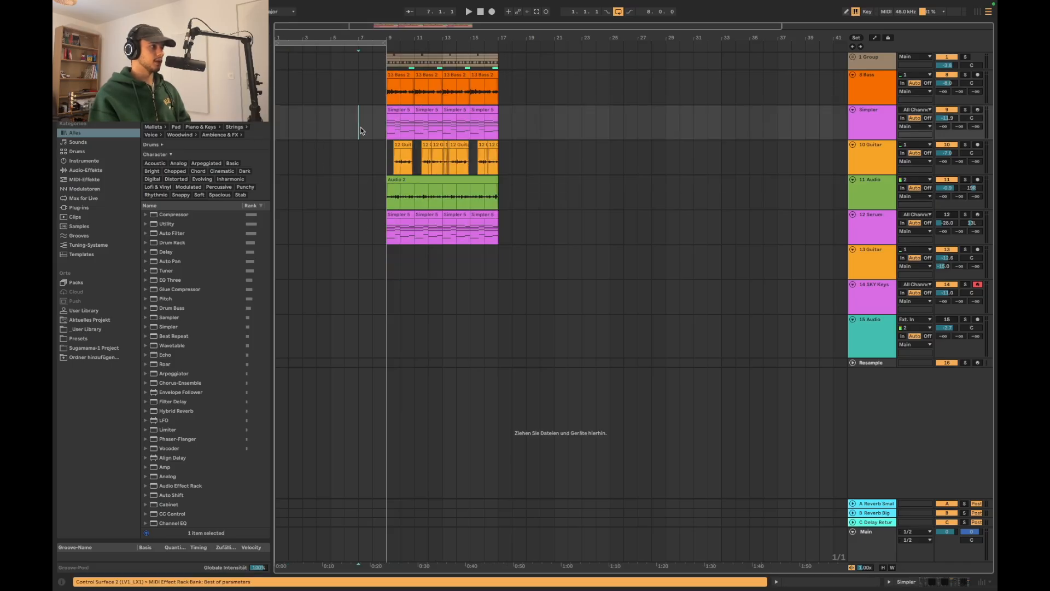
pyautogui.click(404, 185)
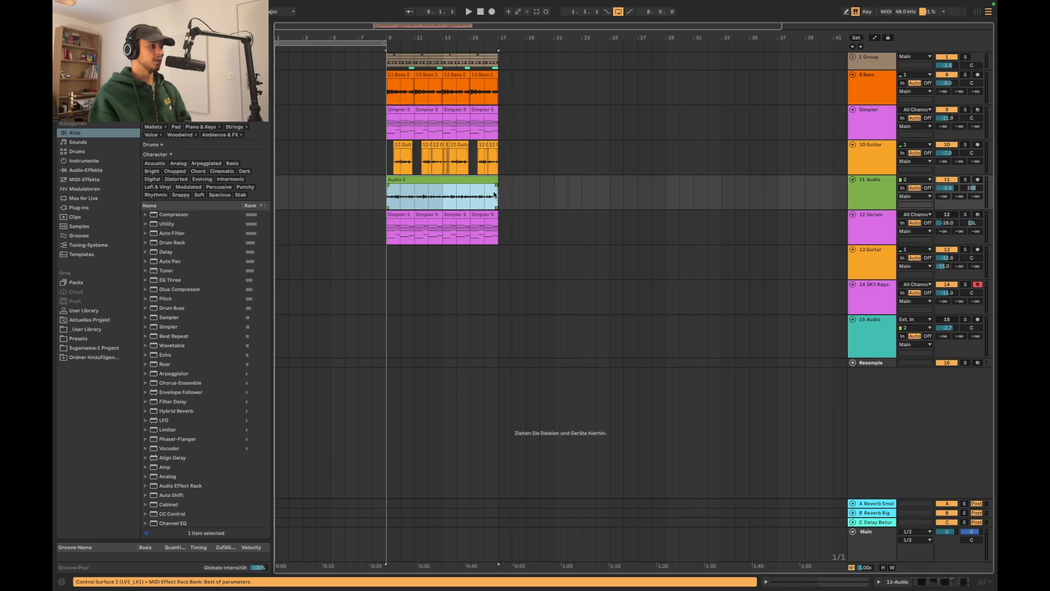
pyautogui.moveTo(494, 195); pyautogui.dragTo(384, 194)
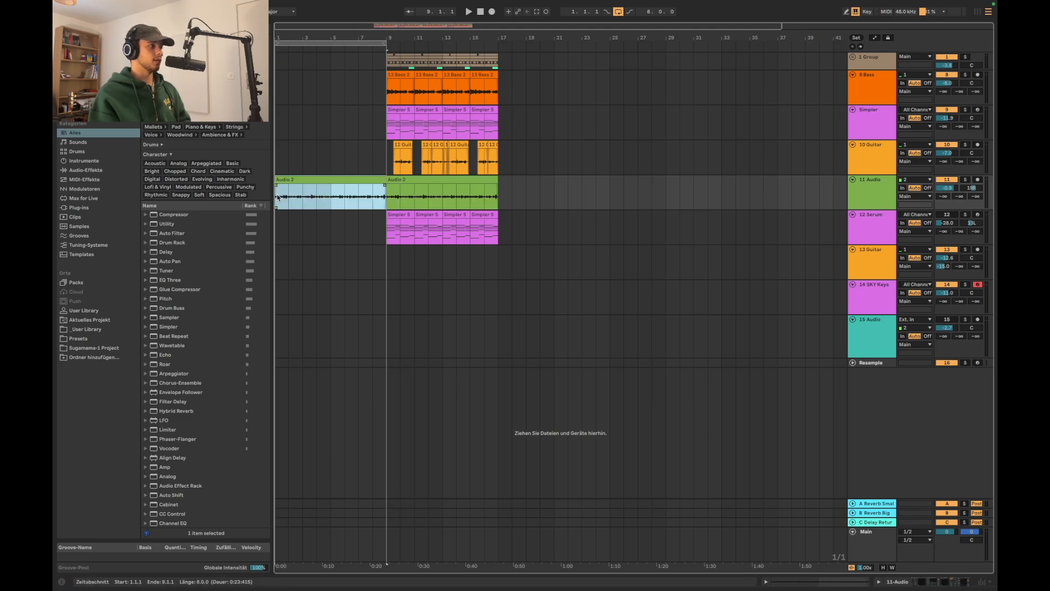
pyautogui.click(277, 160)
pyautogui.press('space')
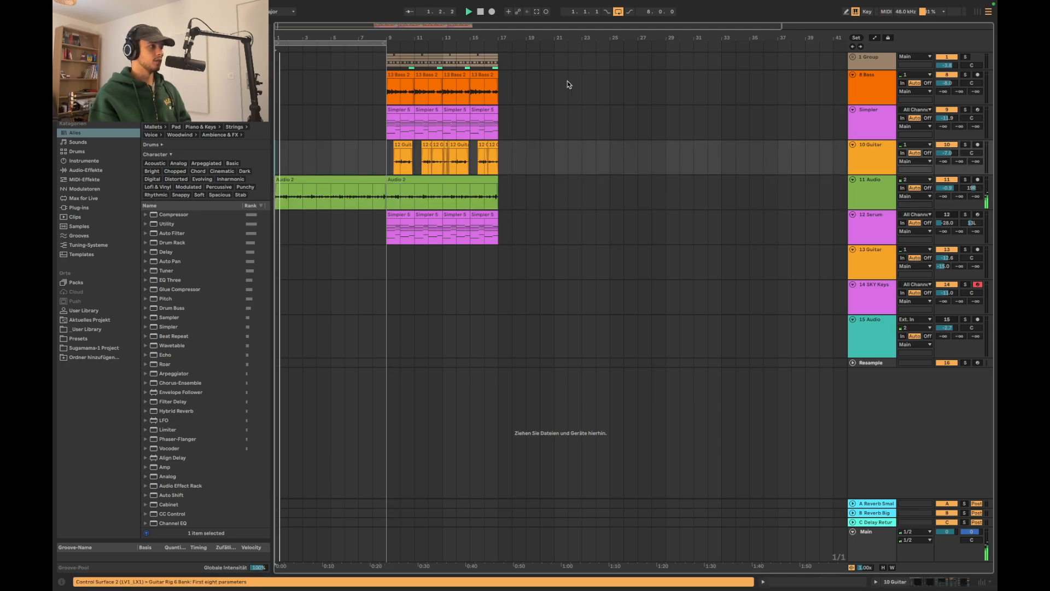
# Unfold the drum group and copy the soft shaker perc loop to bars 1 to 9, playing it with the intro
pyautogui.click(852, 57)
pyautogui.scroll(-3, 766, 139)
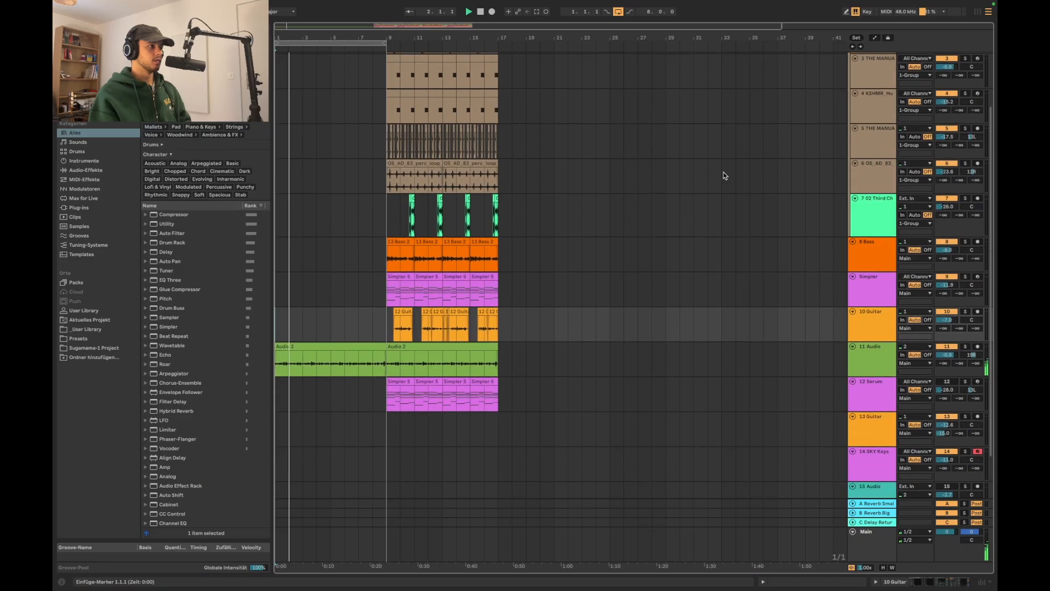
pyautogui.moveTo(500, 178); pyautogui.dragTo(277, 181)
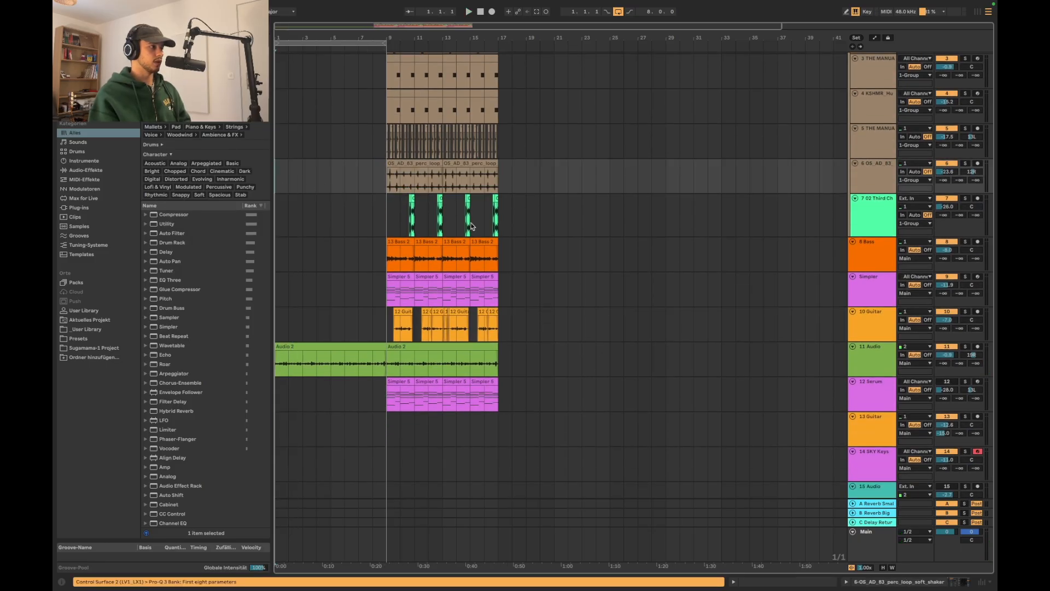
pyautogui.scroll(-1, 561, 283)
pyautogui.scroll(3, 561, 284)
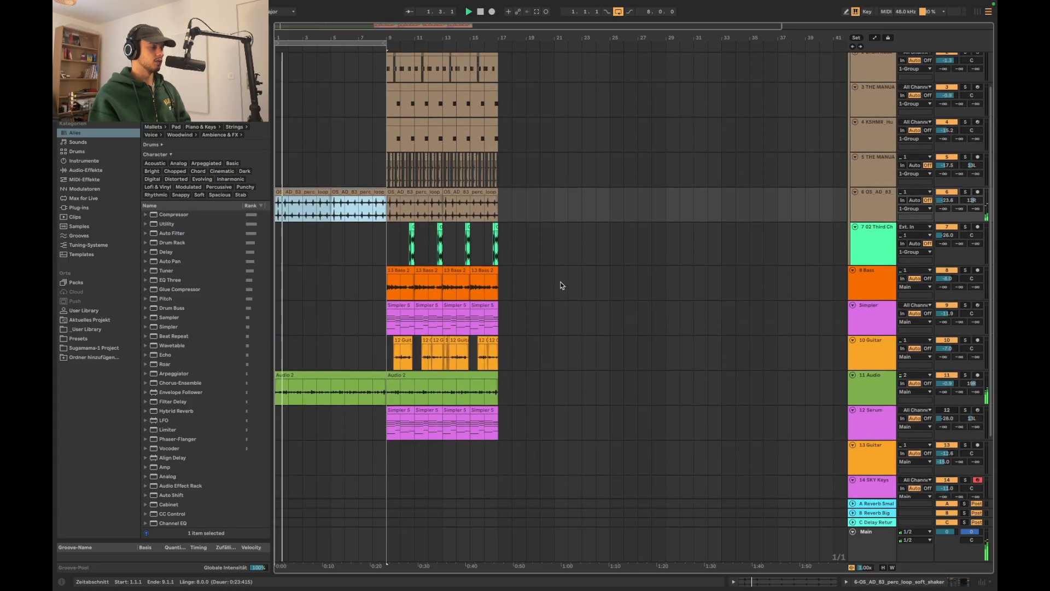
pyautogui.scroll(-3, 323, 235)
pyautogui.click(322, 234)
pyautogui.moveTo(286, 218); pyautogui.dragTo(388, 240)
pyautogui.click(332, 222)
pyautogui.scroll(5, 364, 255)
pyautogui.scroll(-5, 364, 256)
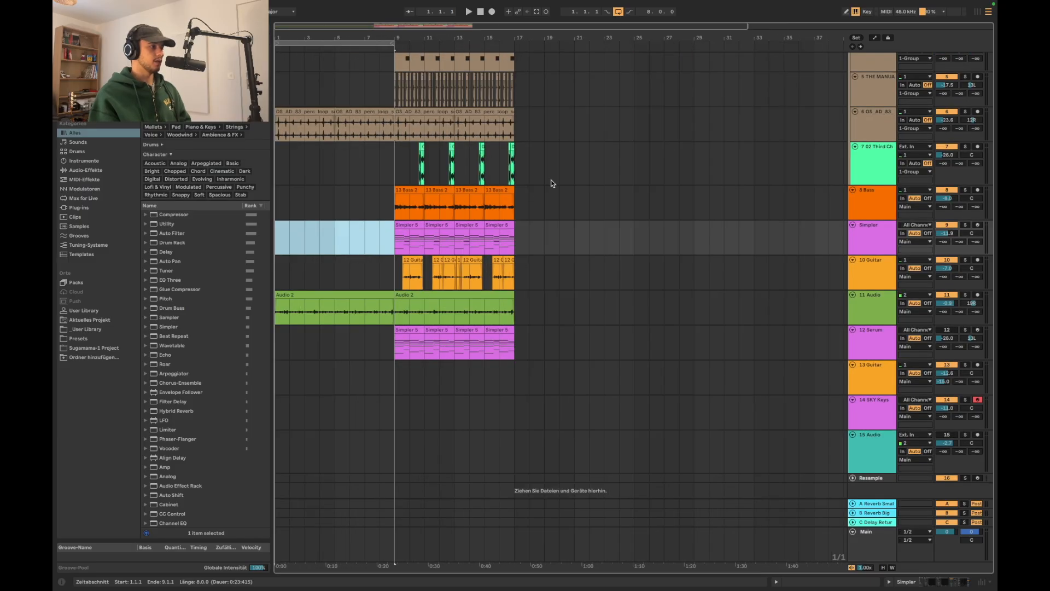
pyautogui.scroll(1, 551, 183)
pyautogui.click(552, 165)
# Duplicate the Simpler, 10 Guitar and 11 Audio clips from bars 9–17 into bars 17–25
pyautogui.moveTo(390, 252); pyautogui.dragTo(387, 383)
pyautogui.click(516, 322)
pyautogui.scroll(3, 510, 333)
pyautogui.press('super+d')
pyautogui.scroll(-3, 568, 355)
pyautogui.scroll(2, 568, 356)
# Duplicate the drum, hi-hat and shaker loop clips from bars 9–17 into bars 17–25
pyautogui.click(356, 186)
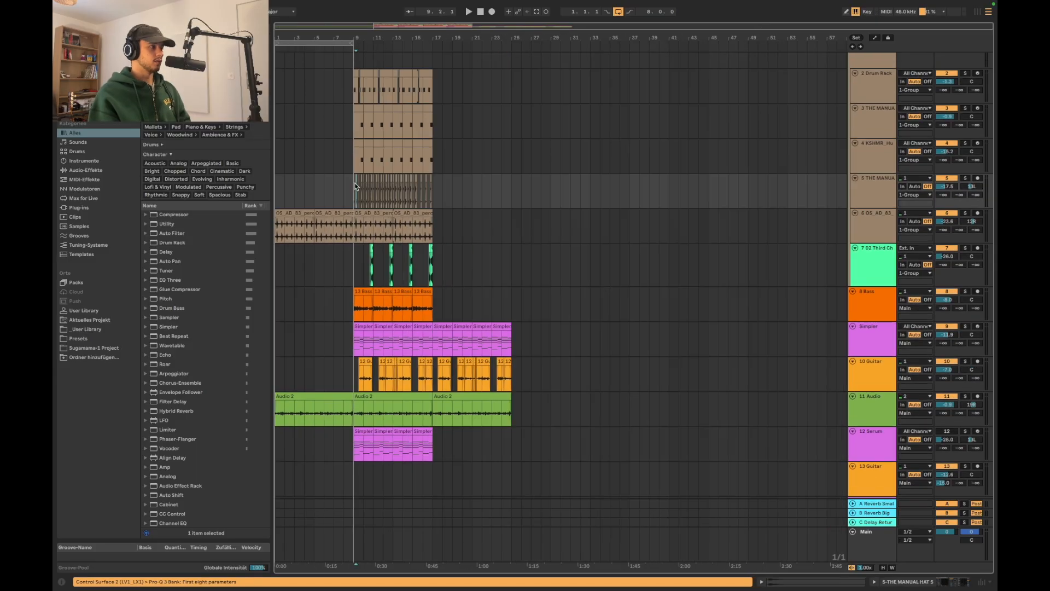
pyautogui.moveTo(355, 93); pyautogui.dragTo(431, 196)
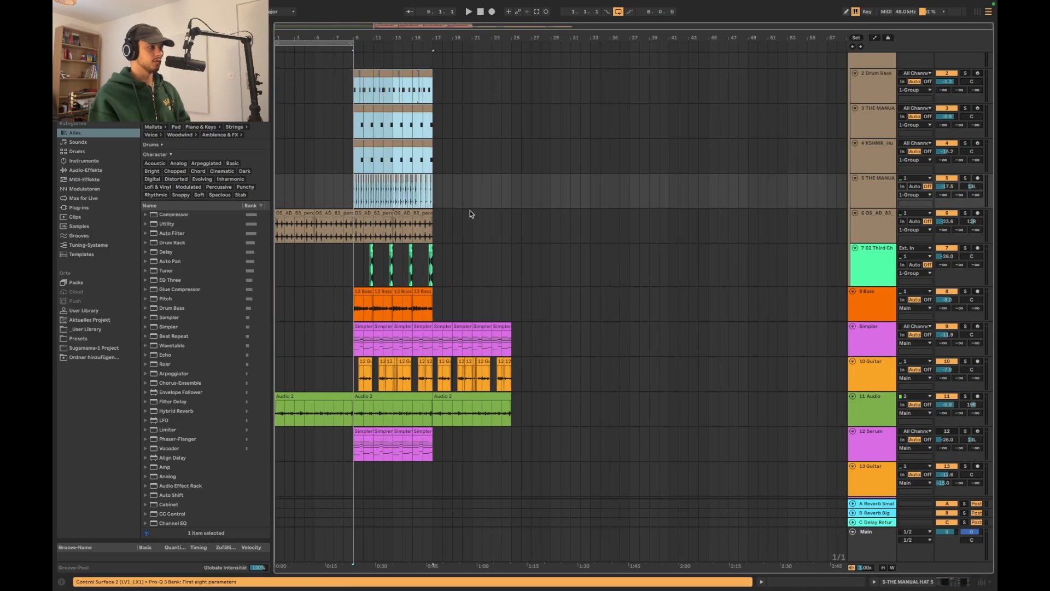
pyautogui.scroll(-1, 474, 215)
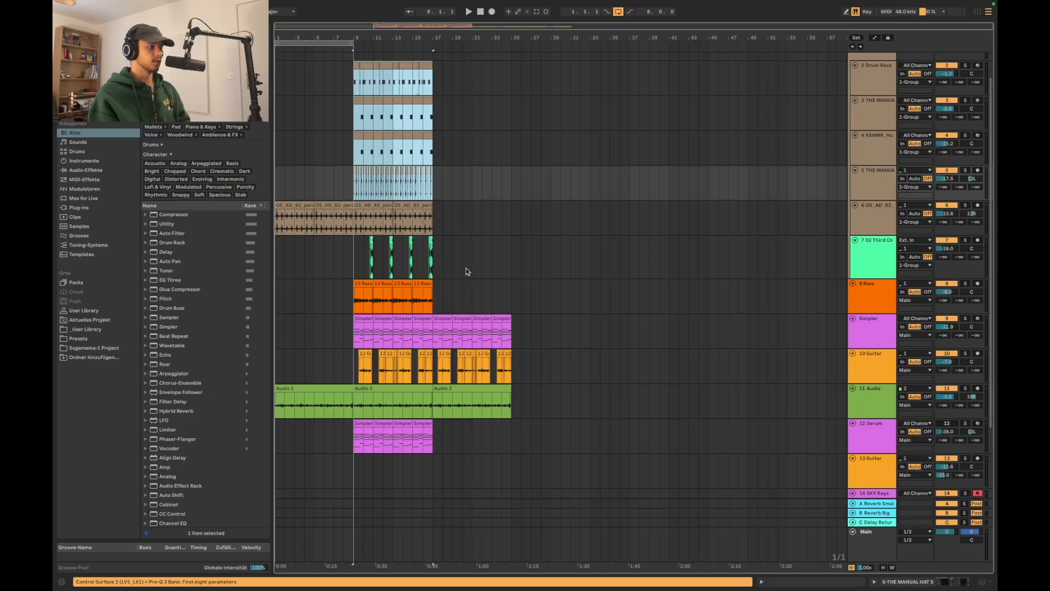
pyautogui.moveTo(355, 80); pyautogui.dragTo(430, 205)
pyautogui.hotkey('ctrl', 'd')
pyautogui.scroll(-1, 442, 304)
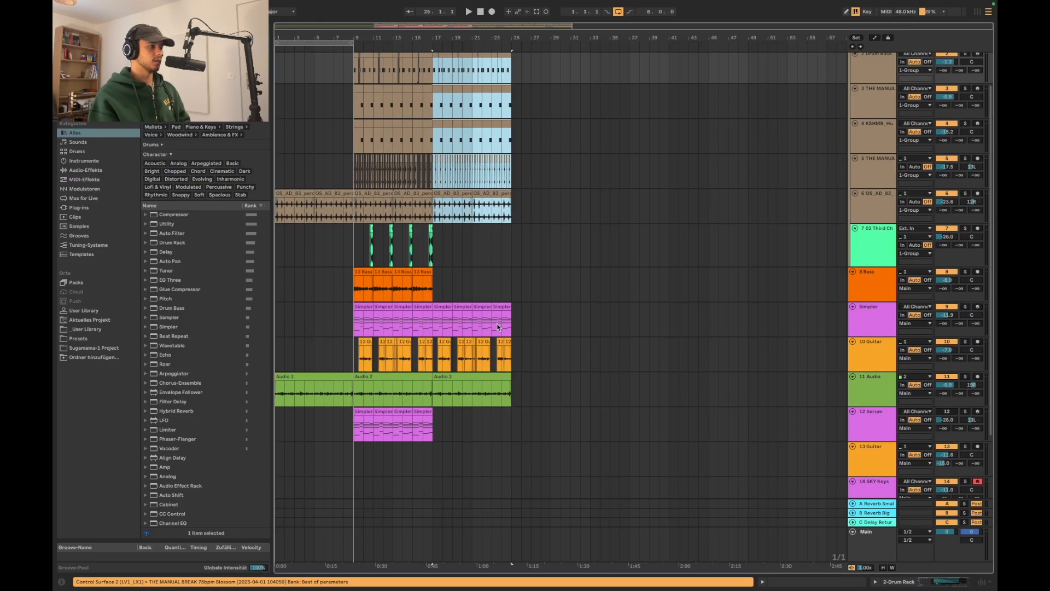
# Delete the Simpler clips in bars 17–25 and duplicate the bass clips from bars 9–17 into that section
pyautogui.click(442, 304)
pyautogui.keyDown('shift'); pyautogui.click(496, 306); pyautogui.keyUp('shift')
pyautogui.press('Delete')
pyautogui.moveTo(432, 290); pyautogui.dragTo(355, 288)
pyautogui.hotkey('ctrl', 'd')
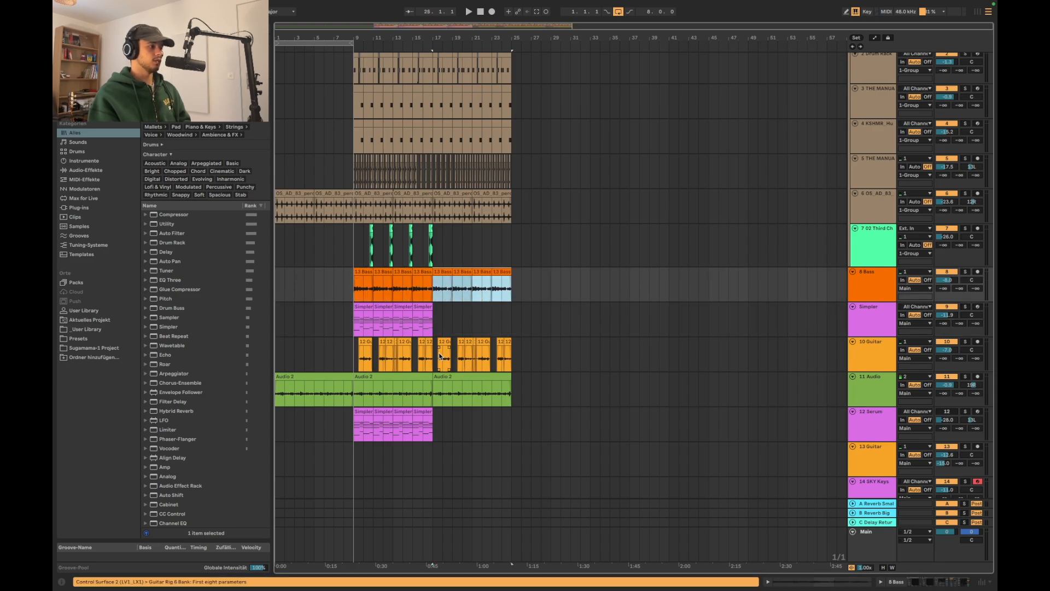
# Remove the guitar clips from bars 17–25 and duplicate the drums, bass and Audio 2 of that section into bars 25–33
pyautogui.click(440, 341)
pyautogui.keyDown('shift'); pyautogui.click(508, 343); pyautogui.keyUp('shift')
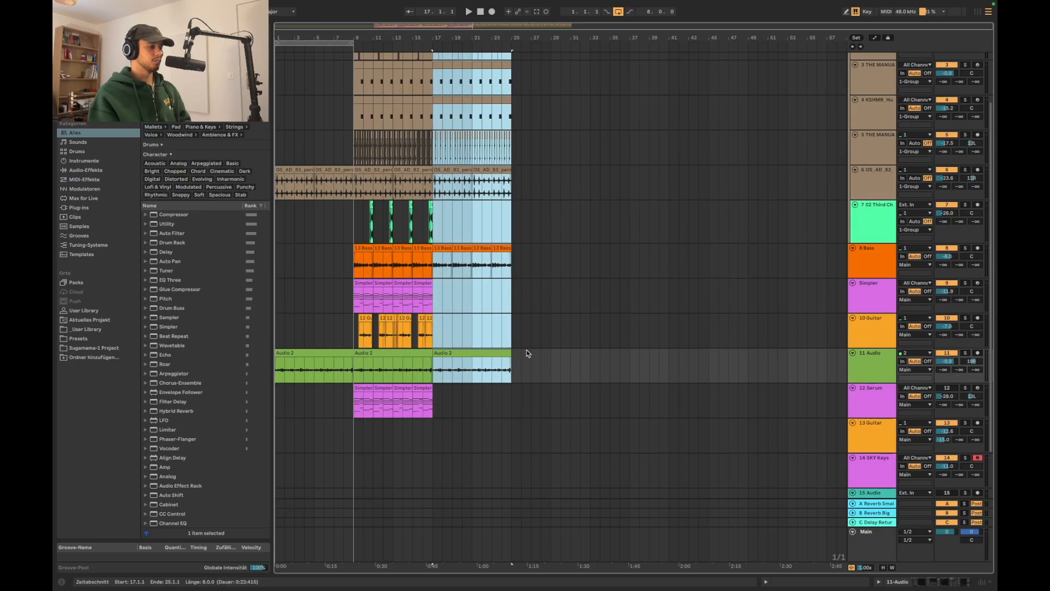
pyautogui.hotkey('ctrl', 'd')
pyautogui.scroll(1, 479, 339)
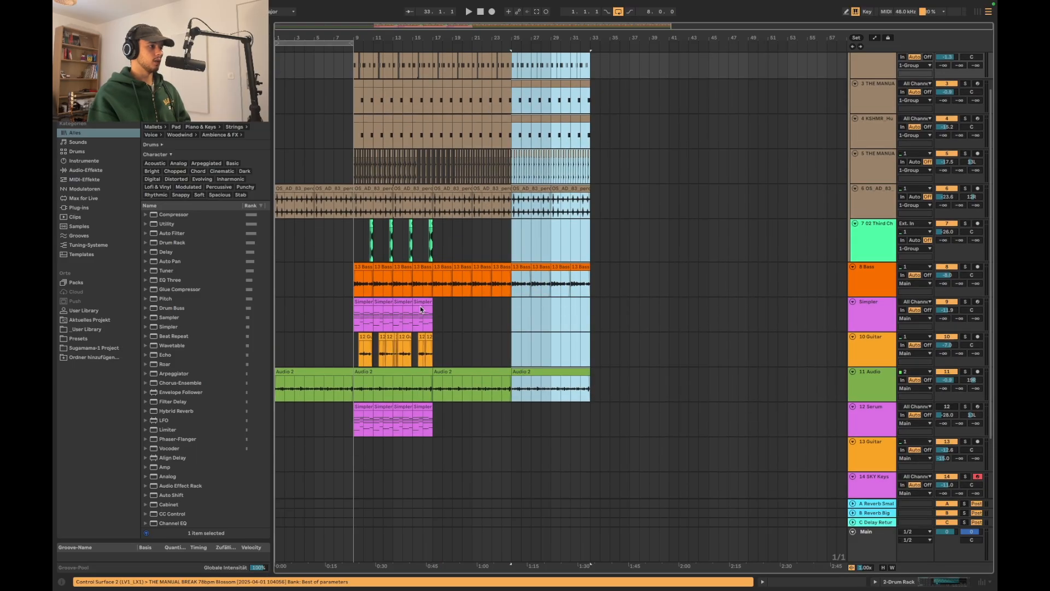
# Copy the 10 Guitar clips from bars 9–17 into bars 25–33
pyautogui.click(422, 302)
pyautogui.moveTo(355, 355); pyautogui.dragTo(435, 356)
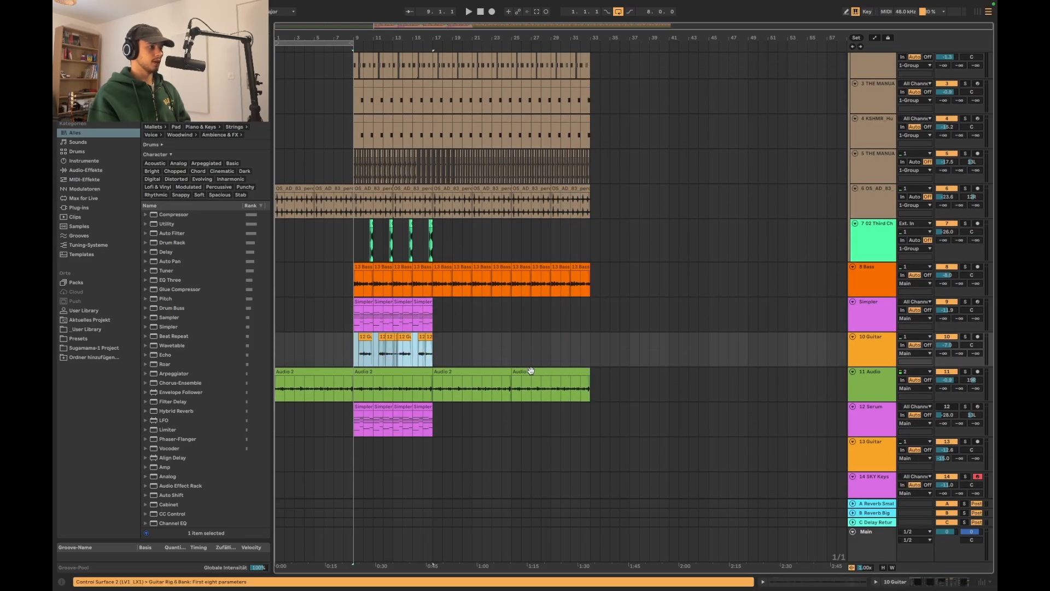
pyautogui.click(515, 351)
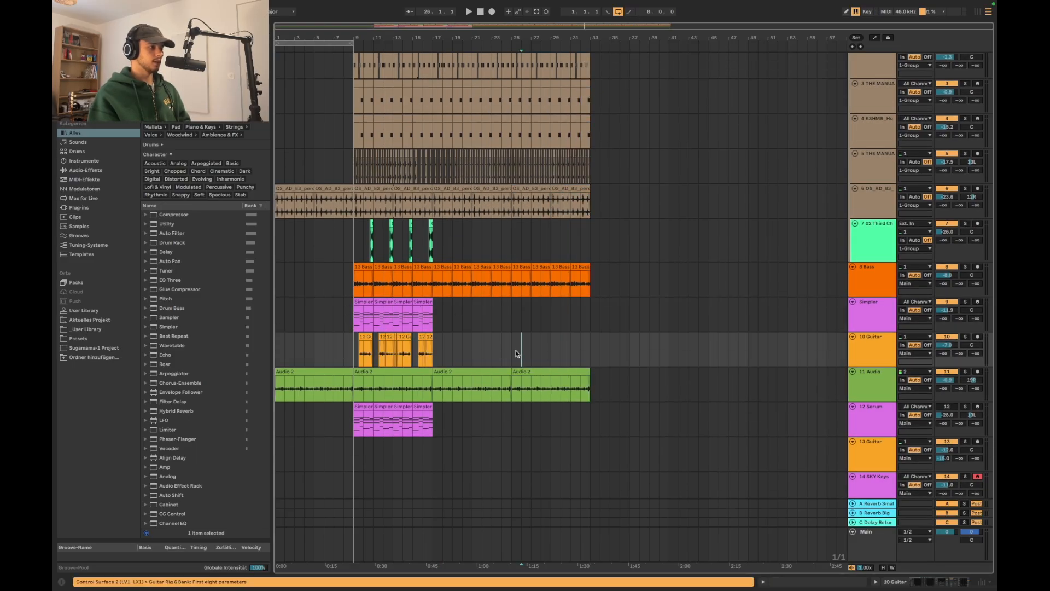
pyautogui.hotkey('ctrl', 'v')
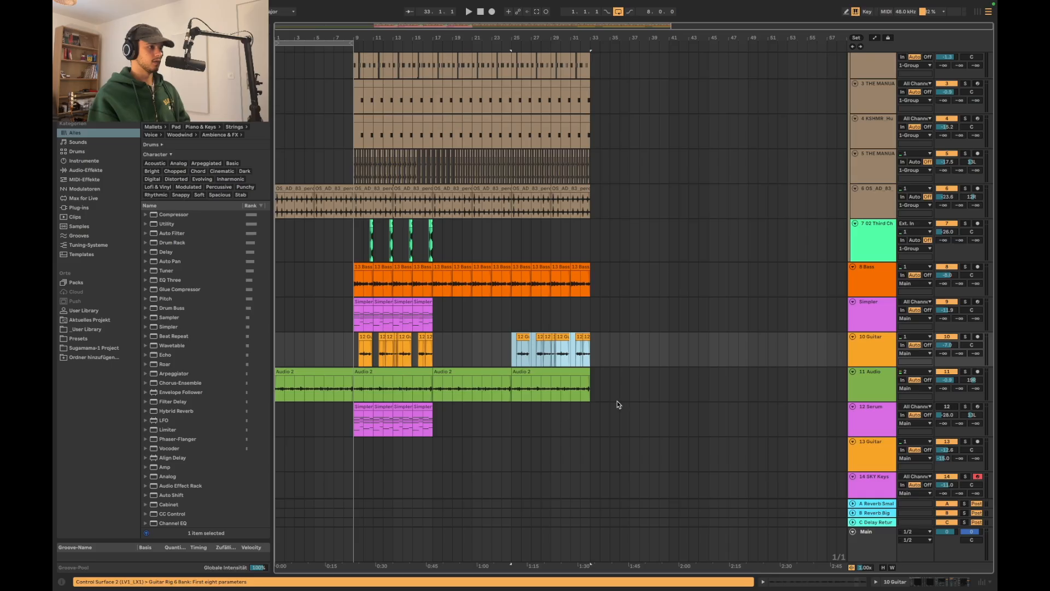
# Copy the full section of all tracks from bars 9–17 to bar 33
pyautogui.moveTo(431, 457); pyautogui.dragTo(354, 52)
pyautogui.scroll(1, 608, 222)
pyautogui.click(591, 59)
pyautogui.hotkey('ctrl', 'v')
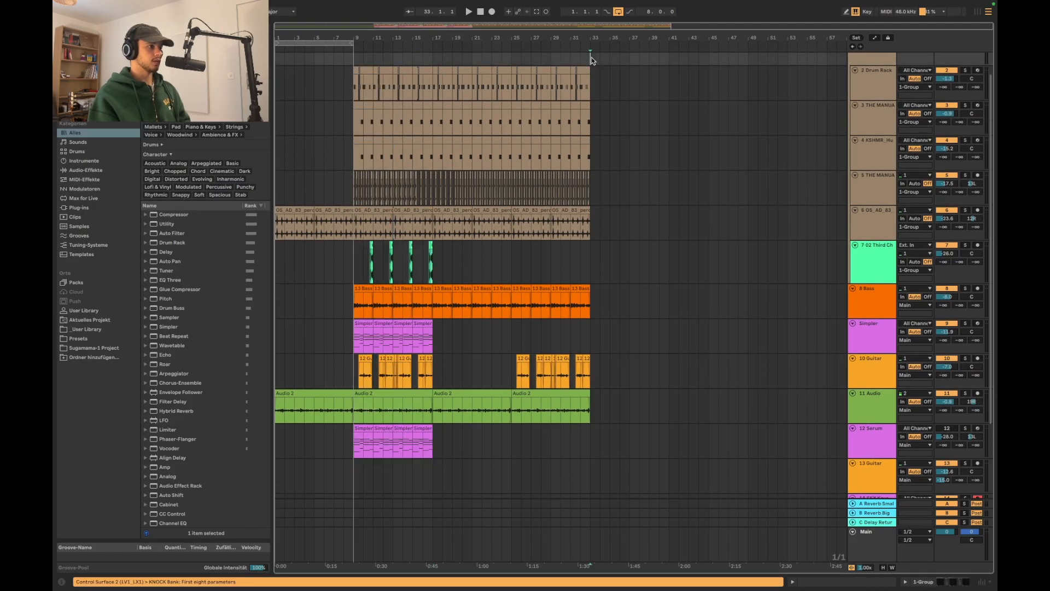
pyautogui.click(591, 74)
pyautogui.hotkey('ctrl', 'v')
pyautogui.scroll(4, 670, 417)
pyautogui.click(671, 418)
pyautogui.scroll(3, 669, 411)
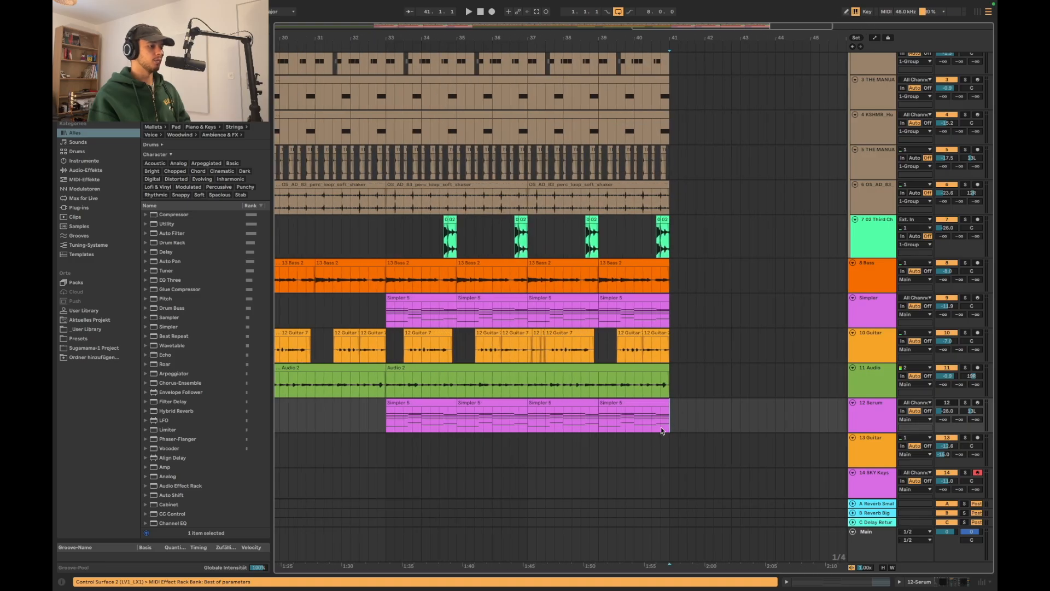
pyautogui.scroll(-5, 669, 428)
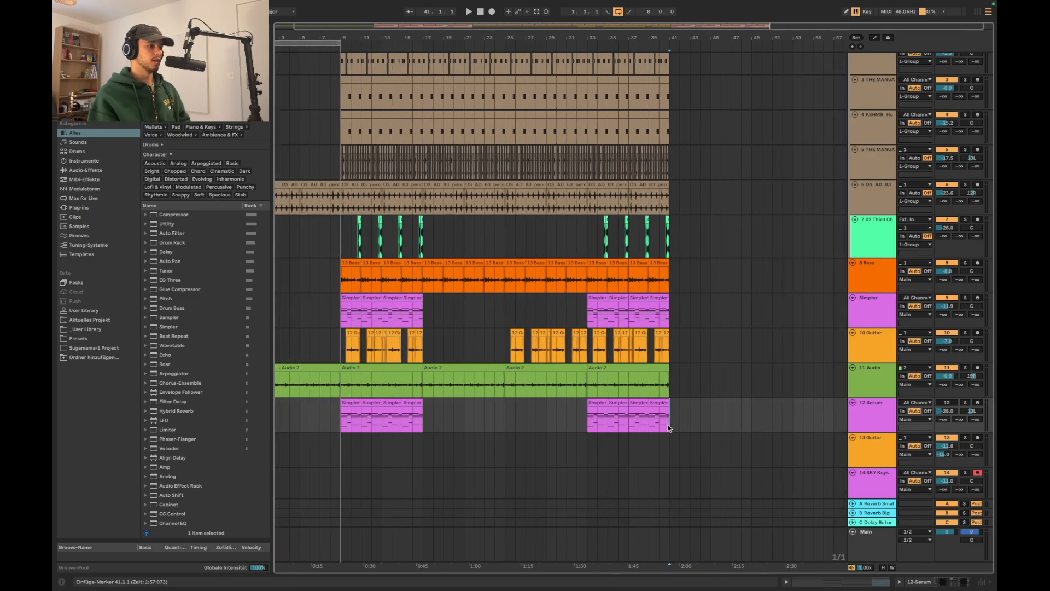
# Duplicate the last Audio 2 clip to bar 41 and cut it to end at bar 45 as an outro
pyautogui.click(649, 368)
pyautogui.hotkey('ctrl', 'd')
pyautogui.moveTo(775, 389); pyautogui.dragTo(707, 392)
pyautogui.press('Delete')
pyautogui.scroll(3, 707, 390)
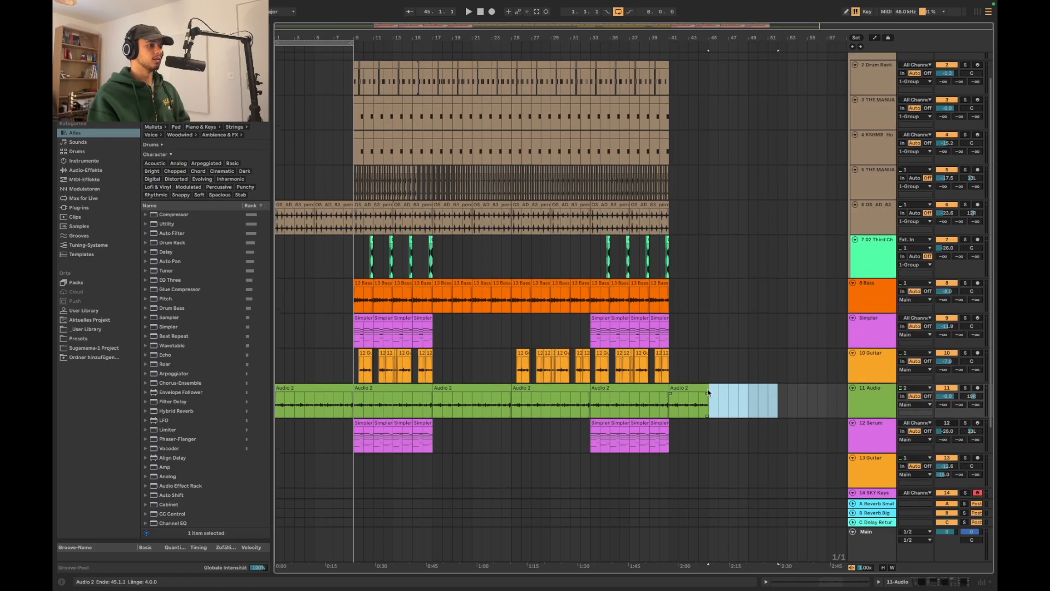
pyautogui.scroll(-5, 706, 390)
pyautogui.scroll(3, 706, 388)
pyautogui.scroll(1, 706, 389)
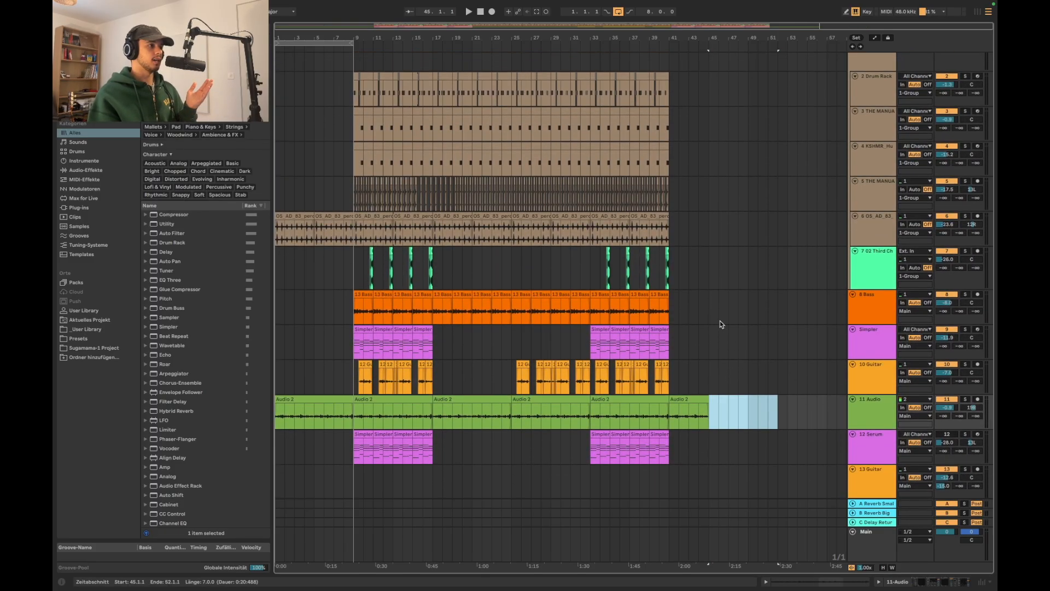
pyautogui.scroll(1, 691, 279)
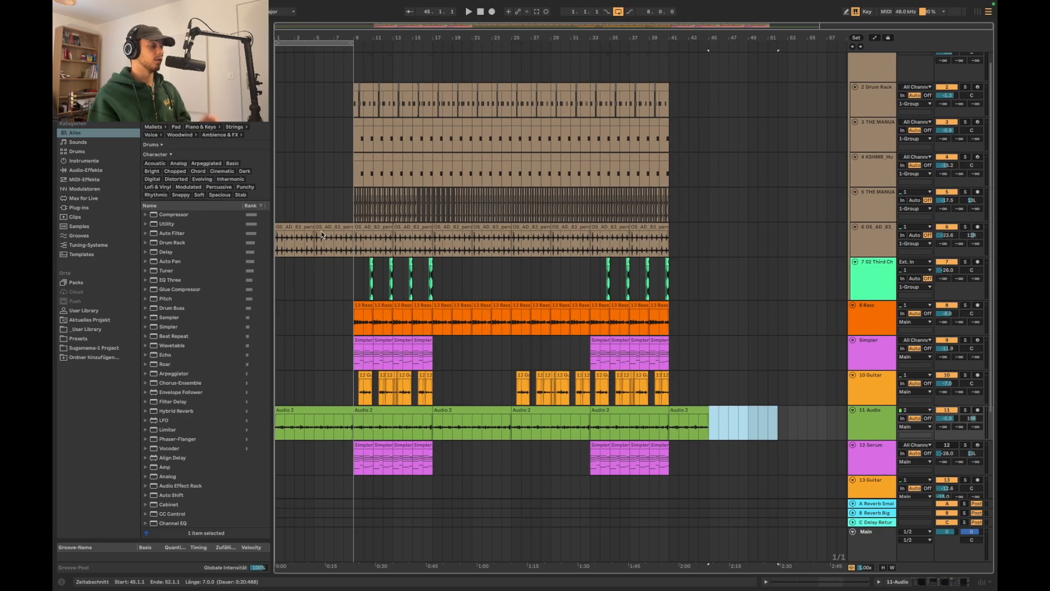
# Place the insert marker at bar 1 and switch off loop playback
pyautogui.click(278, 209)
pyautogui.scroll(-1, 277, 209)
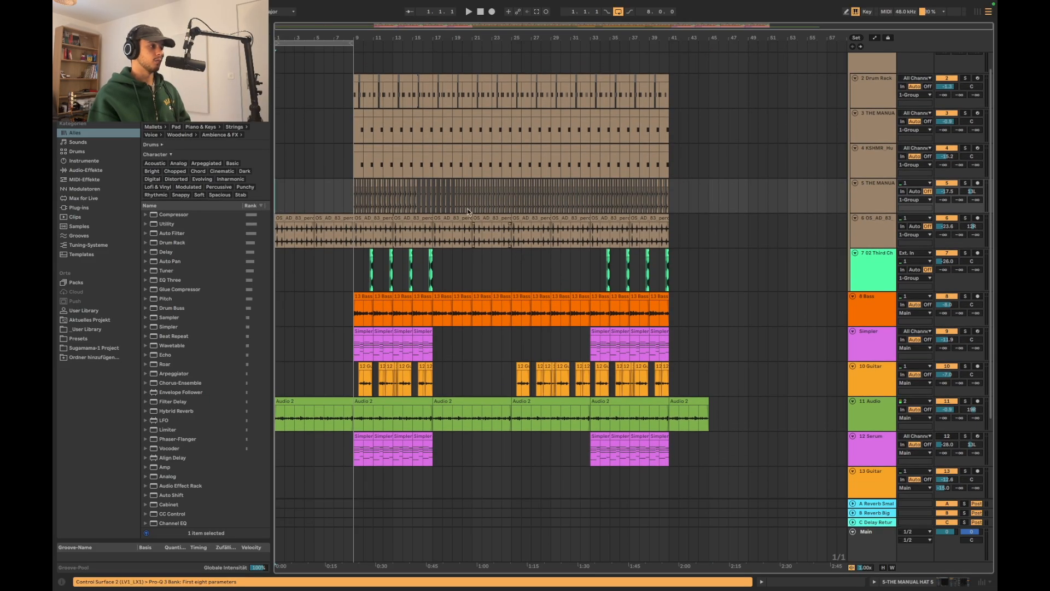
pyautogui.scroll(1, 460, 338)
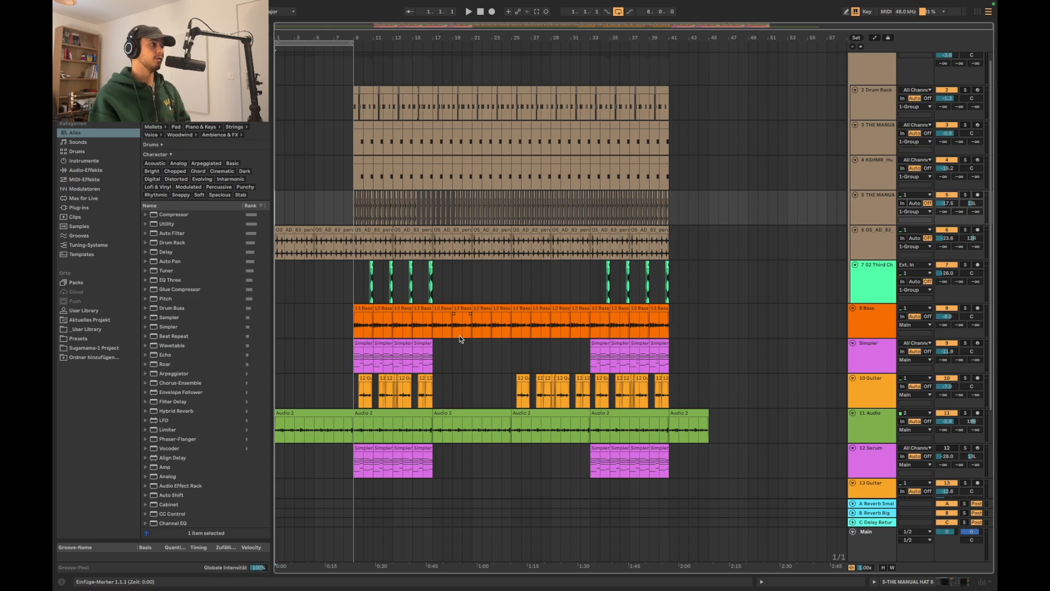
pyautogui.click(618, 11)
pyautogui.click(606, 163)
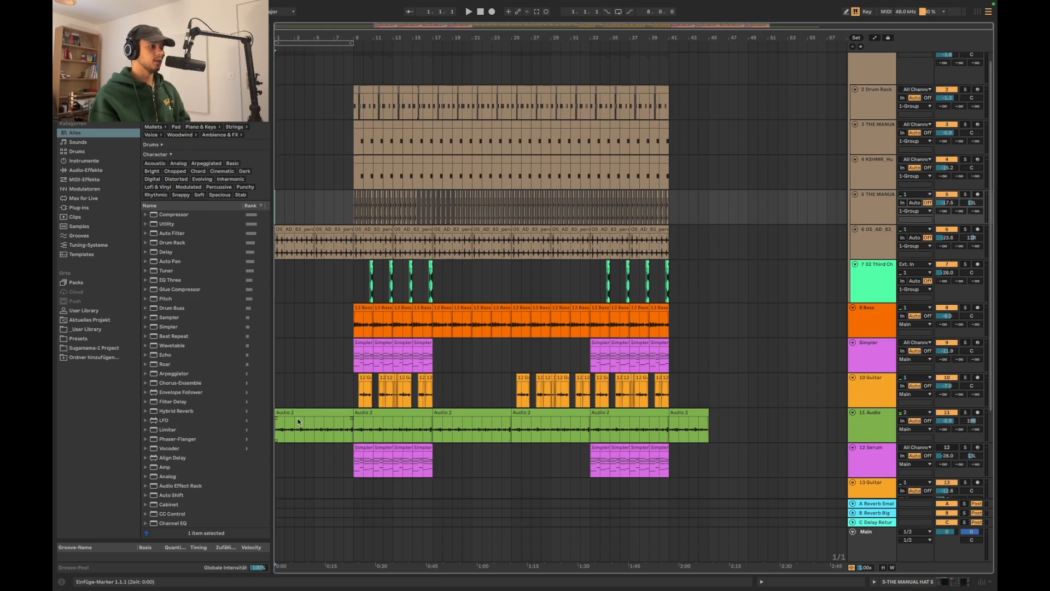
# Play the arrangement from bar 1 to listen to the intro
pyautogui.scroll(-3, 298, 421)
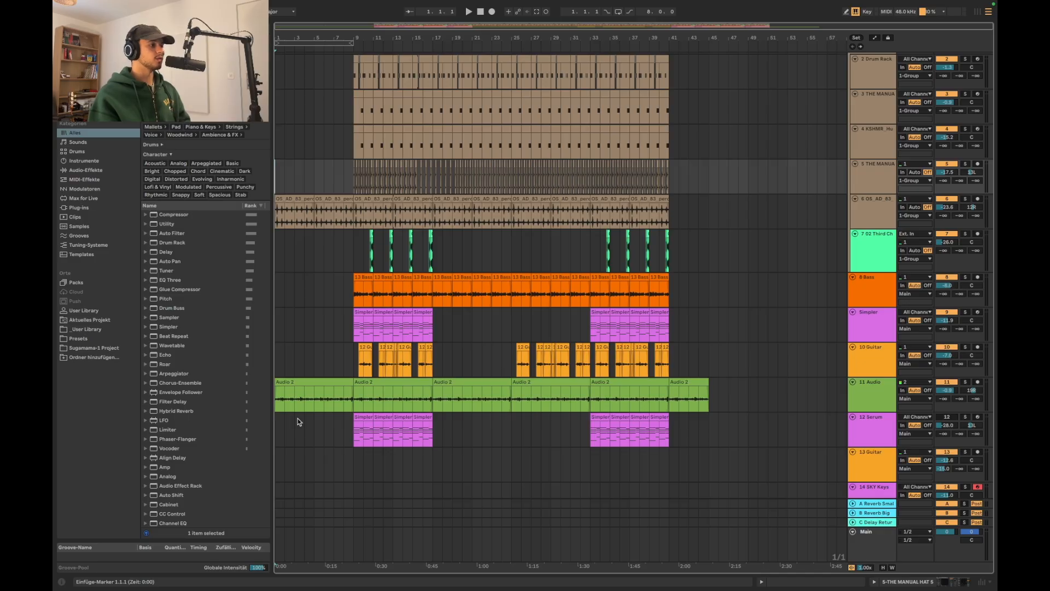
pyautogui.scroll(1, 304, 330)
pyautogui.click(277, 299)
pyautogui.press('space')
pyautogui.press('+')
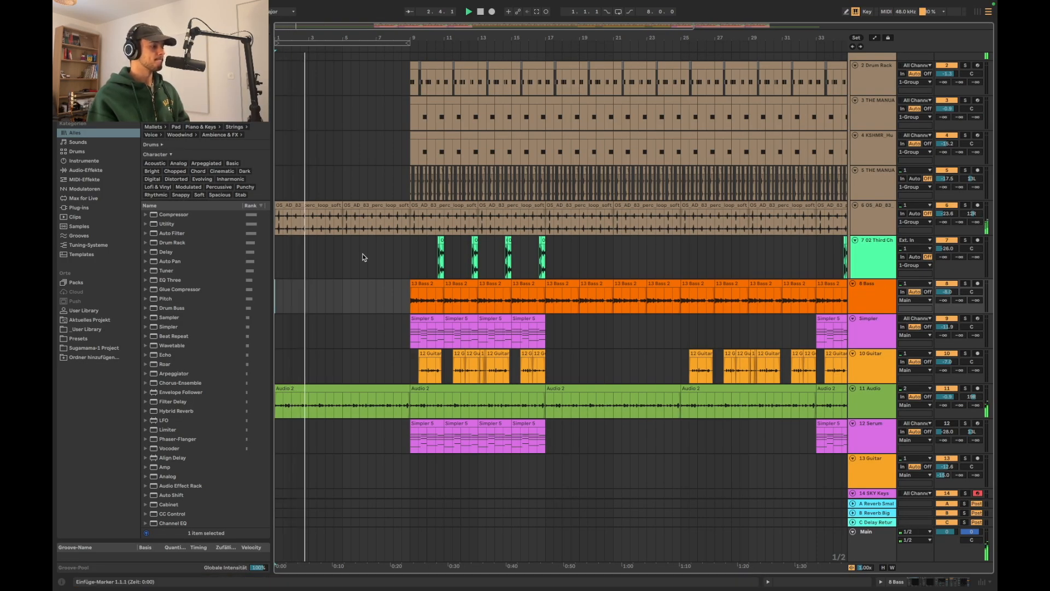
# Stop playback and select the shaker clip that spans bars 1–9
pyautogui.press('+')
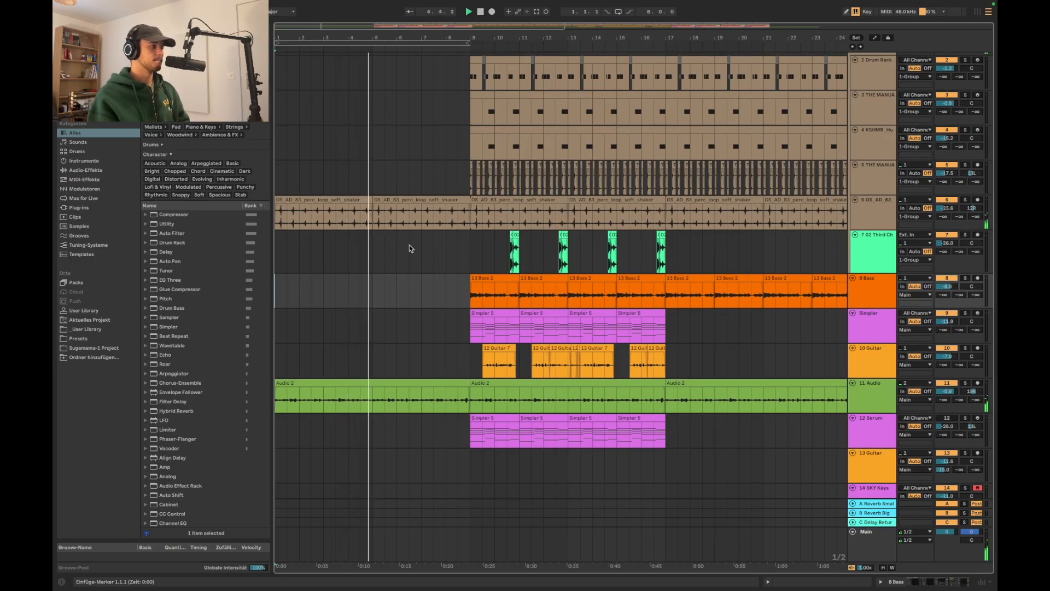
pyautogui.press('space')
pyautogui.press('Up')
pyautogui.press('Up')
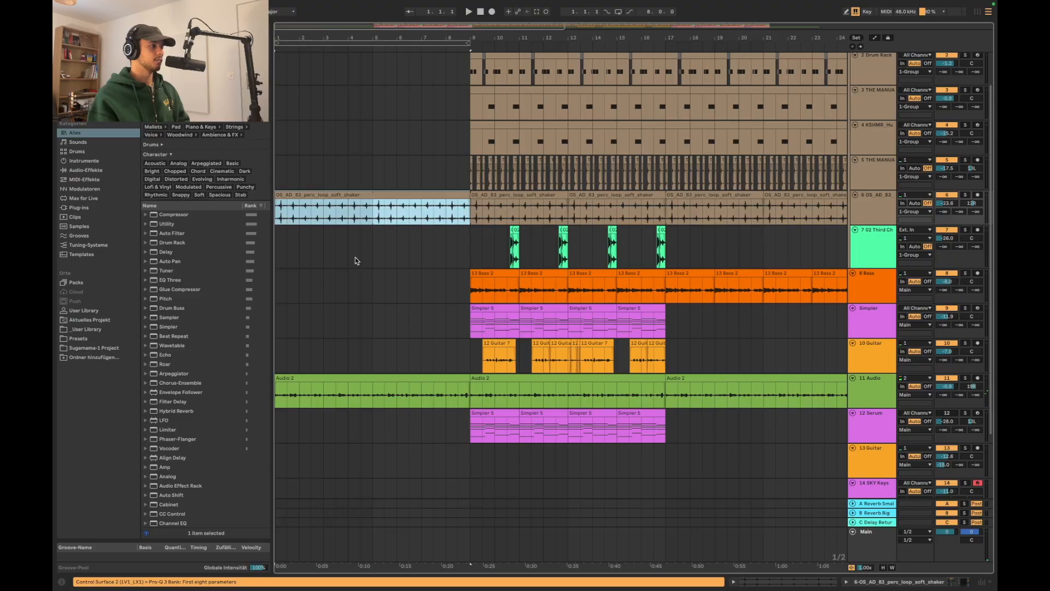
pyautogui.press('+')
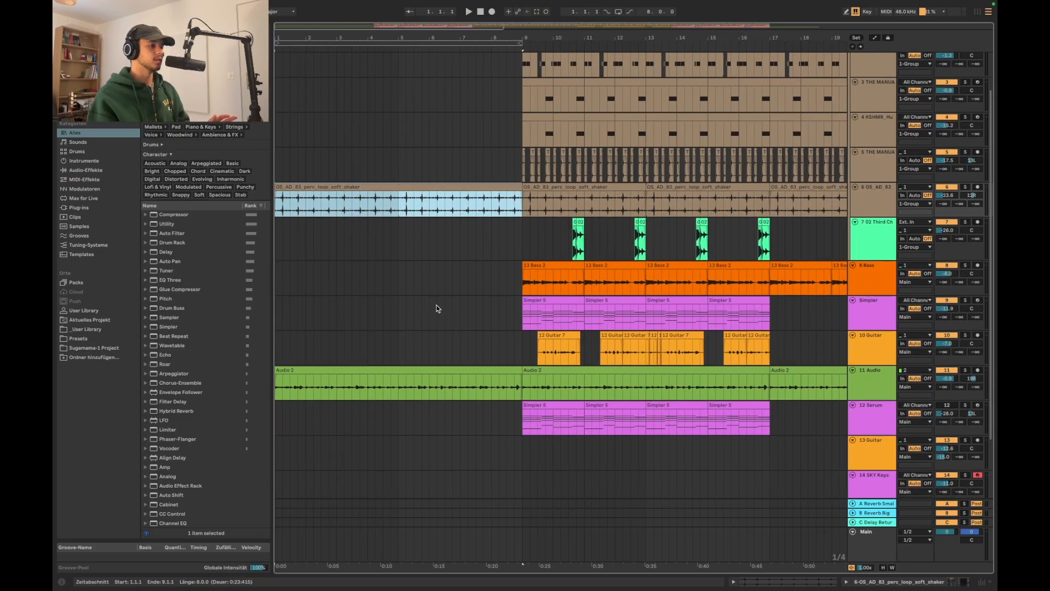
# Mark bars 5–9 on the 10 Guitar and 11 Audio tracks and replay the intro from bar 1
pyautogui.moveTo(397, 350)
pyautogui.mouseDown()
pyautogui.moveTo(492, 356)
pyautogui.moveTo(524, 377)
pyautogui.mouseUp()
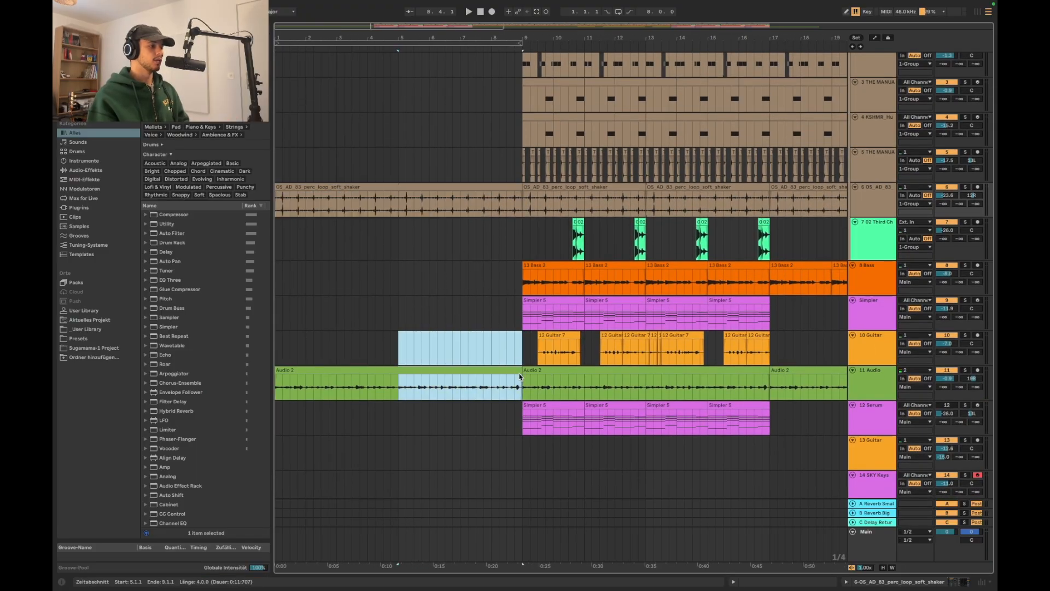
pyautogui.click(381, 340)
pyautogui.moveTo(397, 346); pyautogui.dragTo(523, 383)
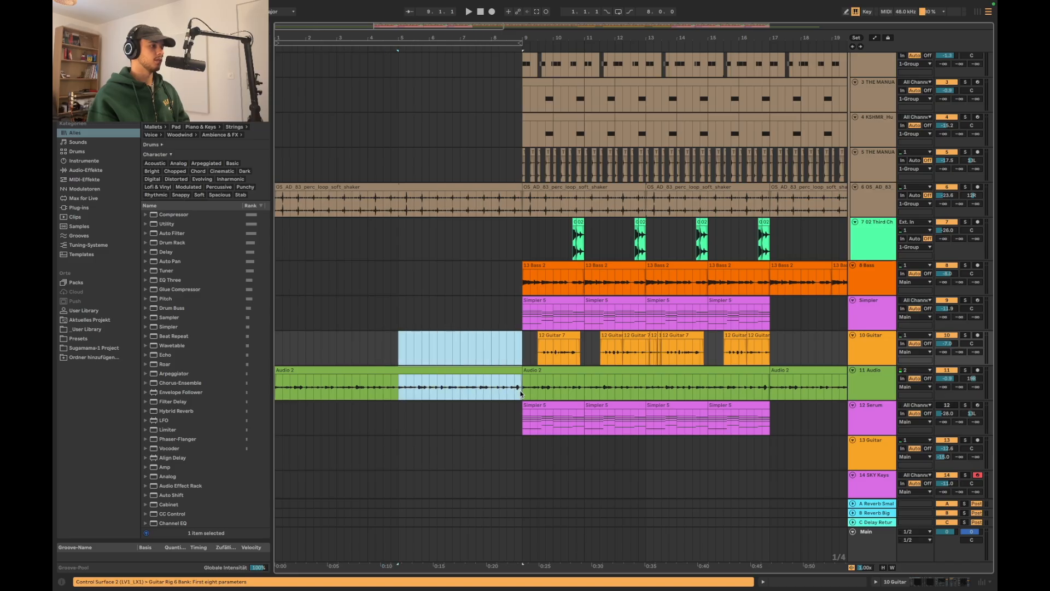
pyautogui.click(368, 353)
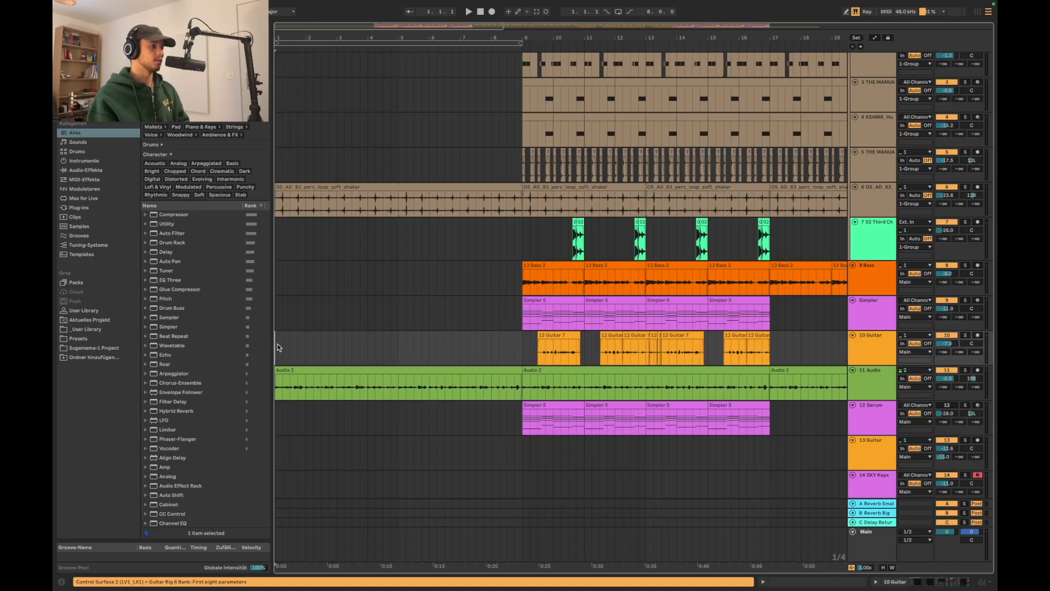
pyautogui.press('space')
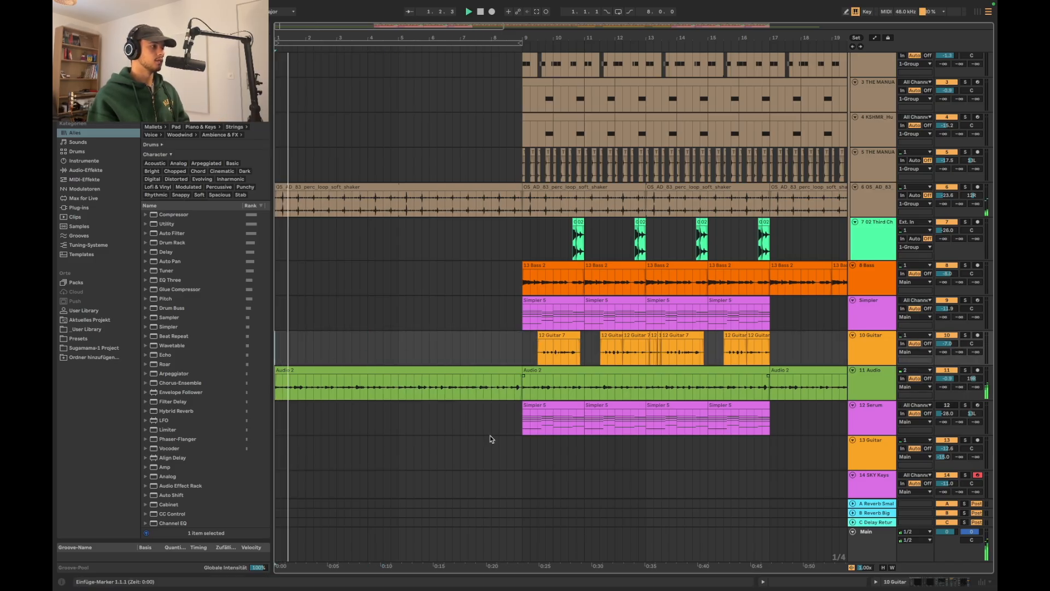
# Add a fade-in of about three bars to the first shaker clip and play the intro from bar 1
pyautogui.click(296, 200)
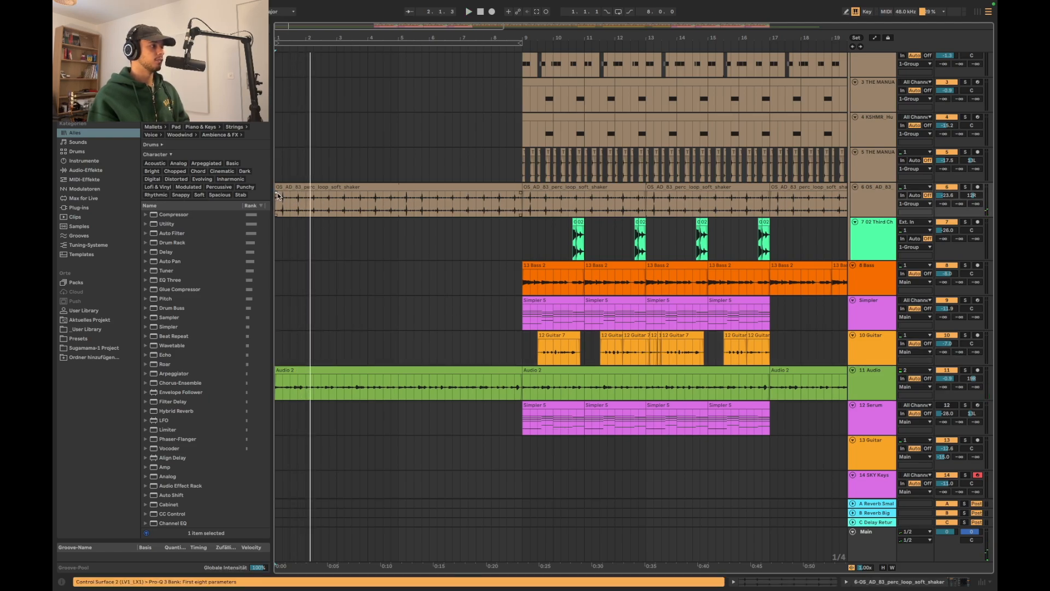
pyautogui.scroll(10, 303, 201)
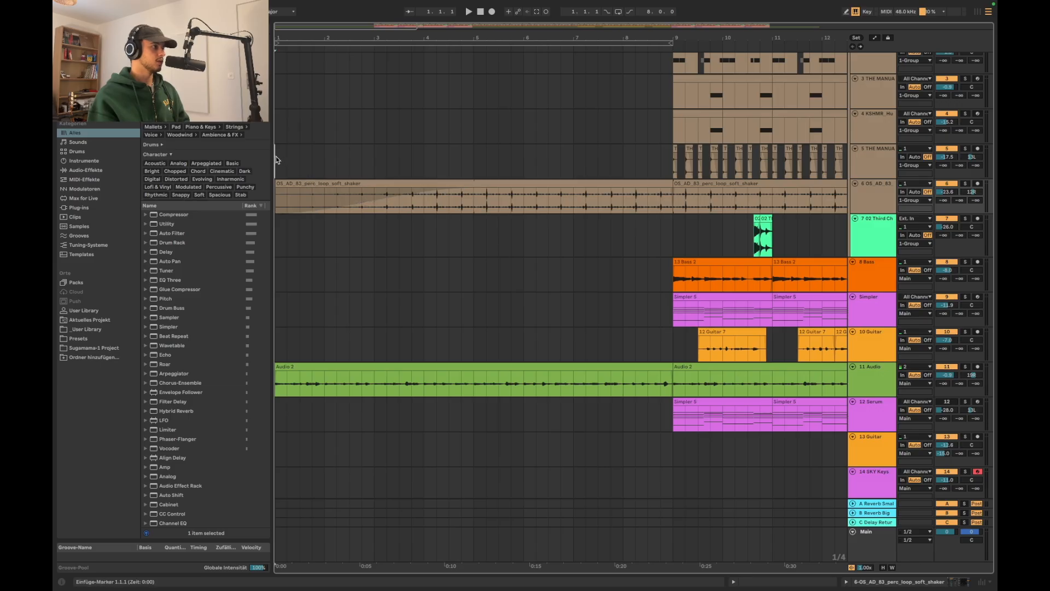
pyautogui.click(277, 159)
pyautogui.press('space')
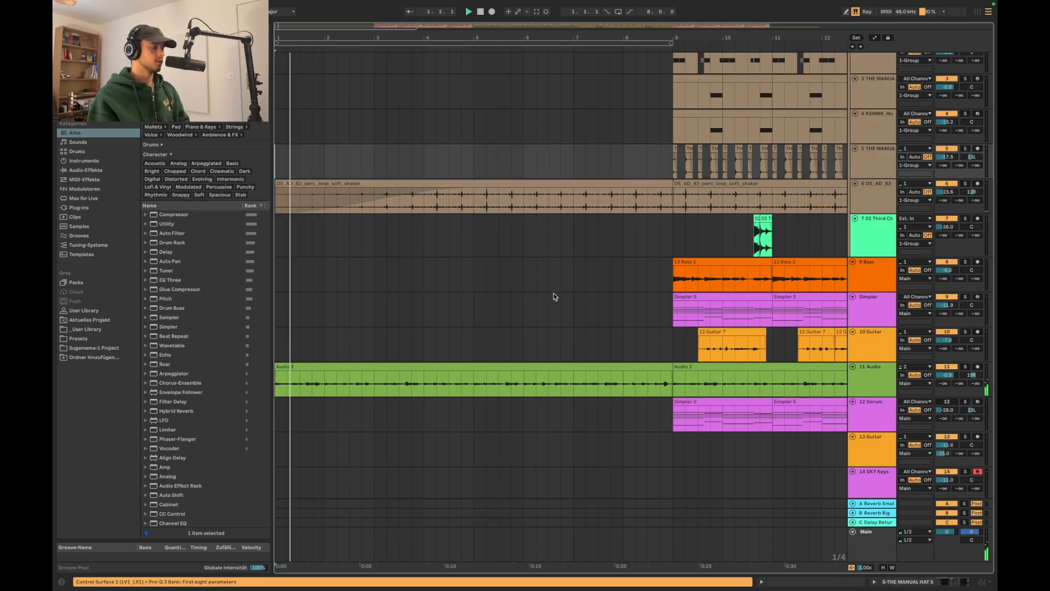
# Copy the 10 Guitar section from bars 11–15 to bar 3 and play the intro from there
pyautogui.scroll(-5, 553, 295)
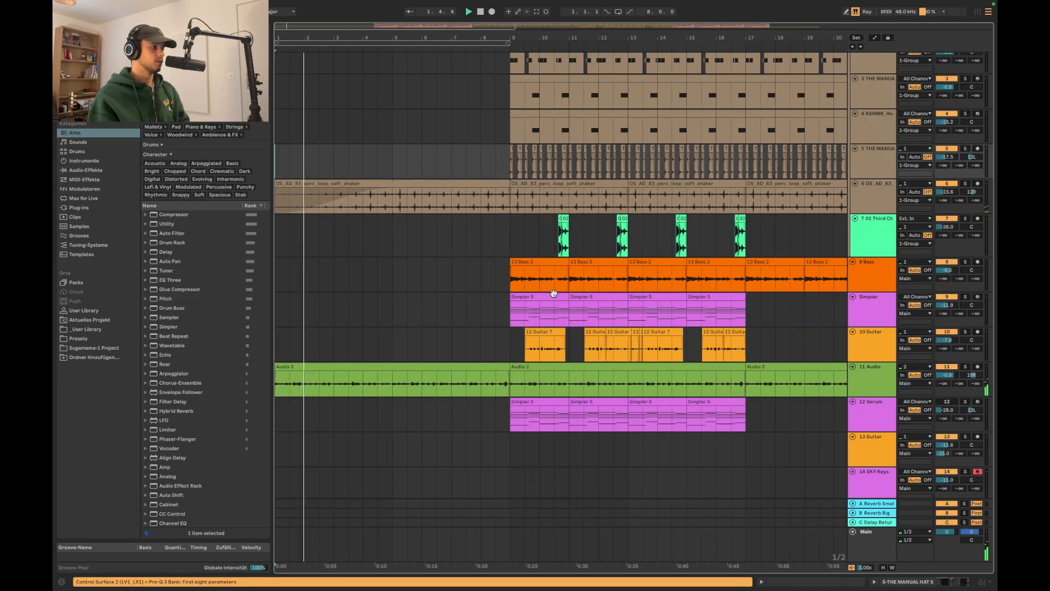
pyautogui.moveTo(517, 356); pyautogui.dragTo(575, 356)
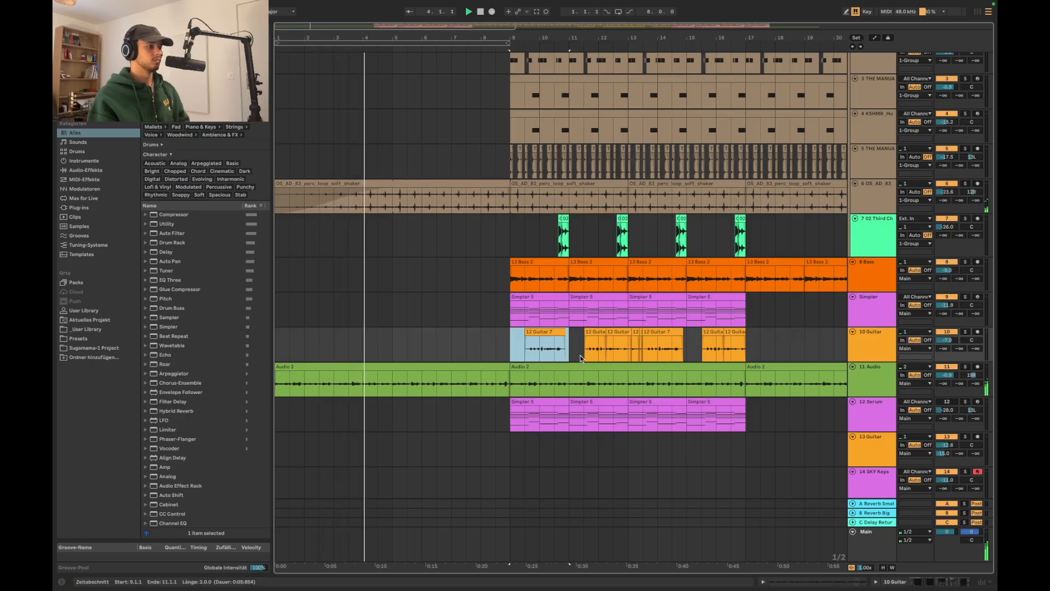
pyautogui.moveTo(569, 350); pyautogui.dragTo(687, 353)
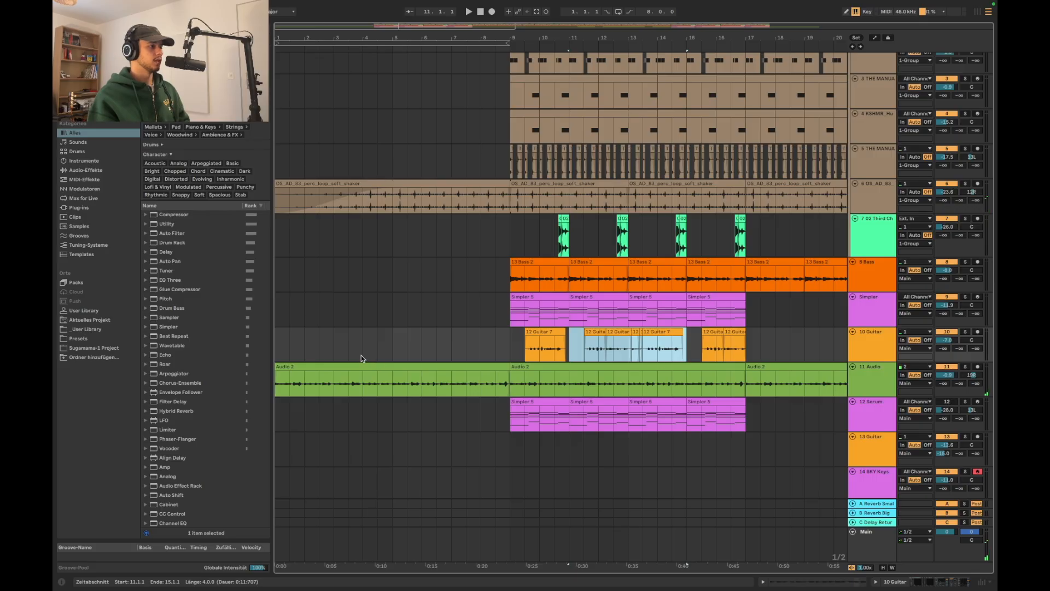
pyautogui.click(332, 349)
pyautogui.hotkey('ctrl', 'v')
pyautogui.click(336, 314)
pyautogui.press('space')
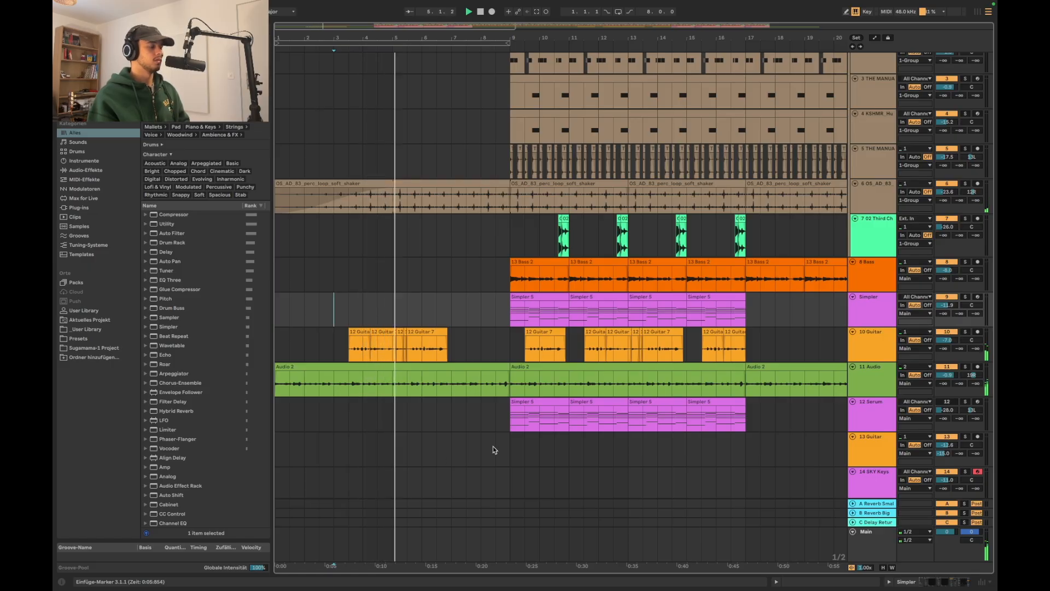
pyautogui.scroll(-2, 490, 342)
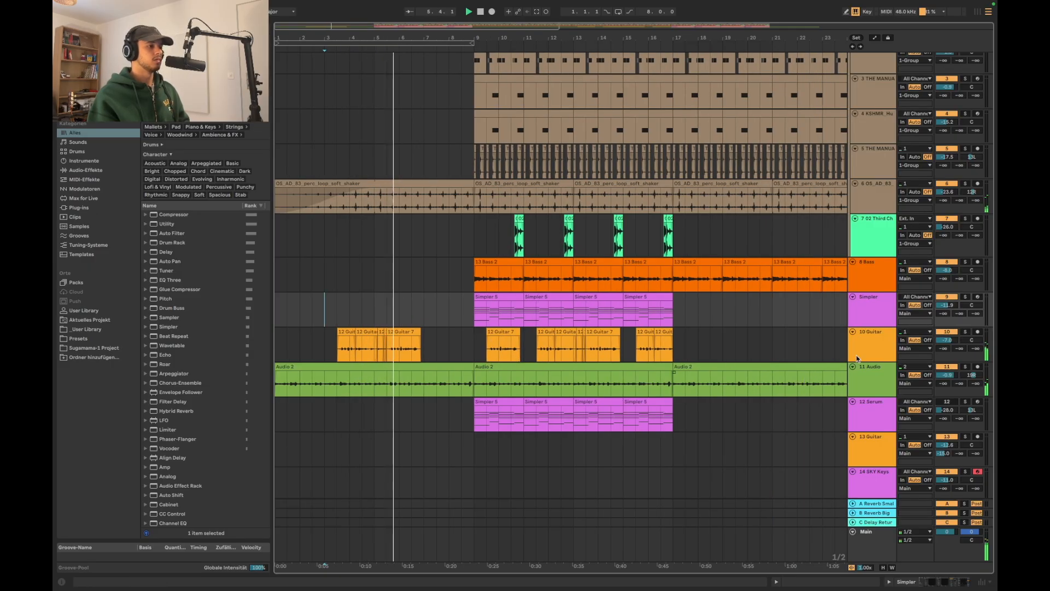
pyautogui.scroll(1, 455, 369)
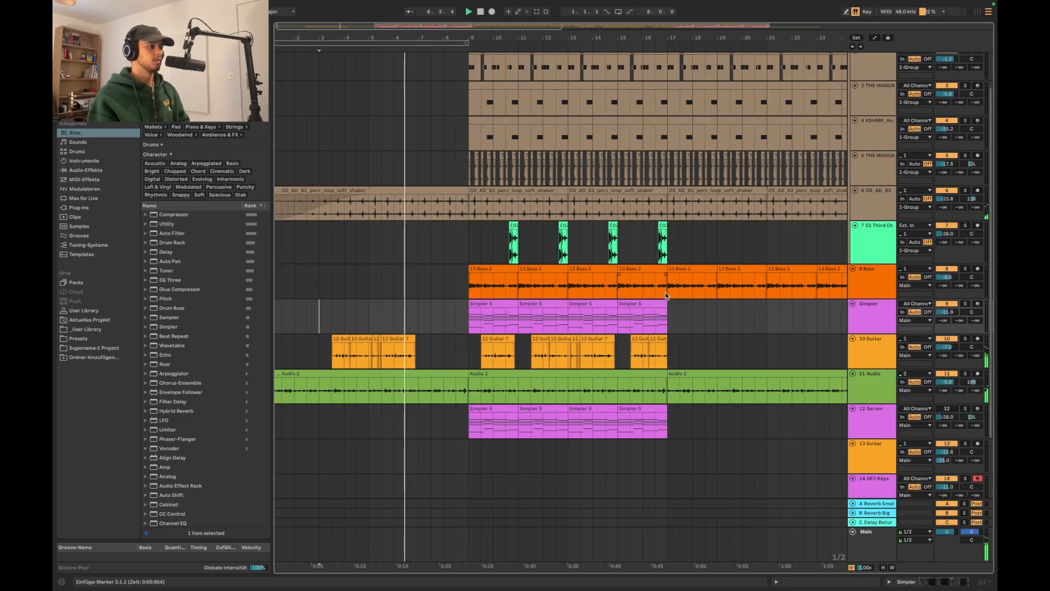
pyautogui.click(653, 280)
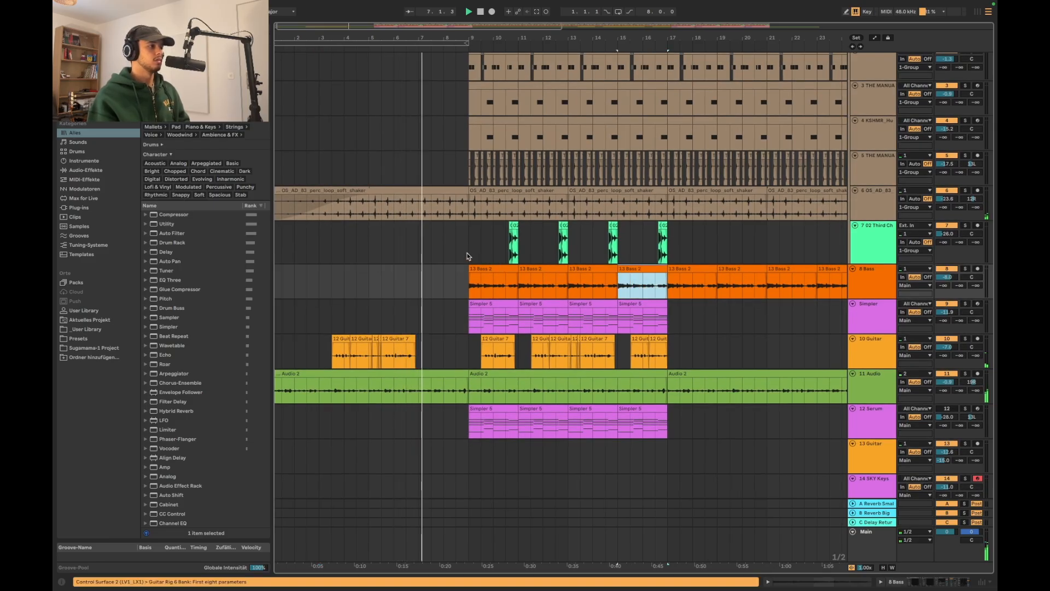
pyautogui.moveTo(469, 255); pyautogui.dragTo(516, 253)
pyautogui.click(419, 251)
pyautogui.moveTo(419, 252); pyautogui.dragTo(469, 253)
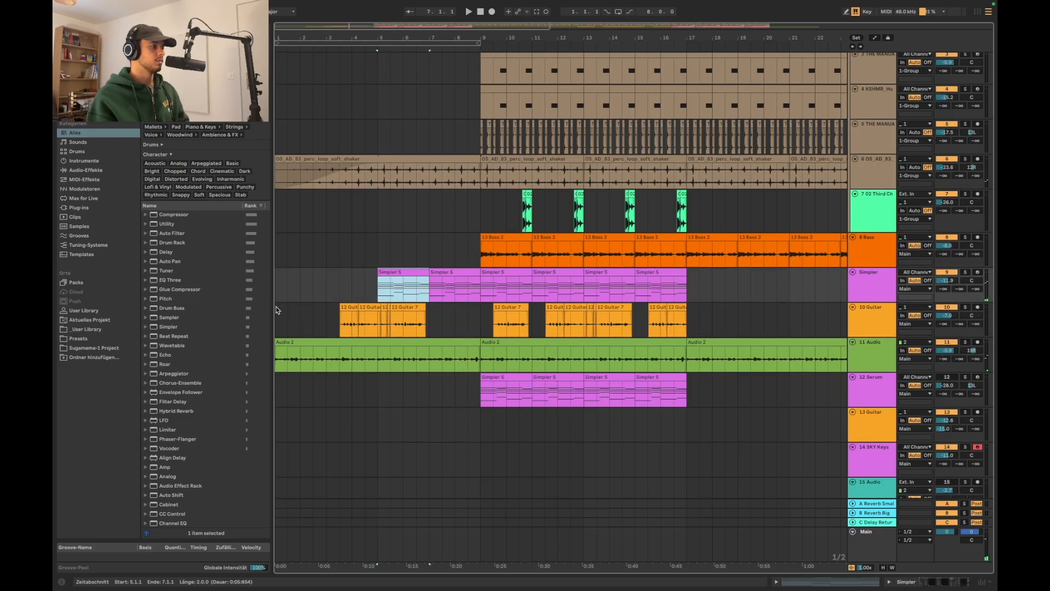
# Copy two Simpler clips into bars 5–9 of the Simpler track and play the arrangement from bar 1
pyautogui.click(277, 297)
pyautogui.press('space')
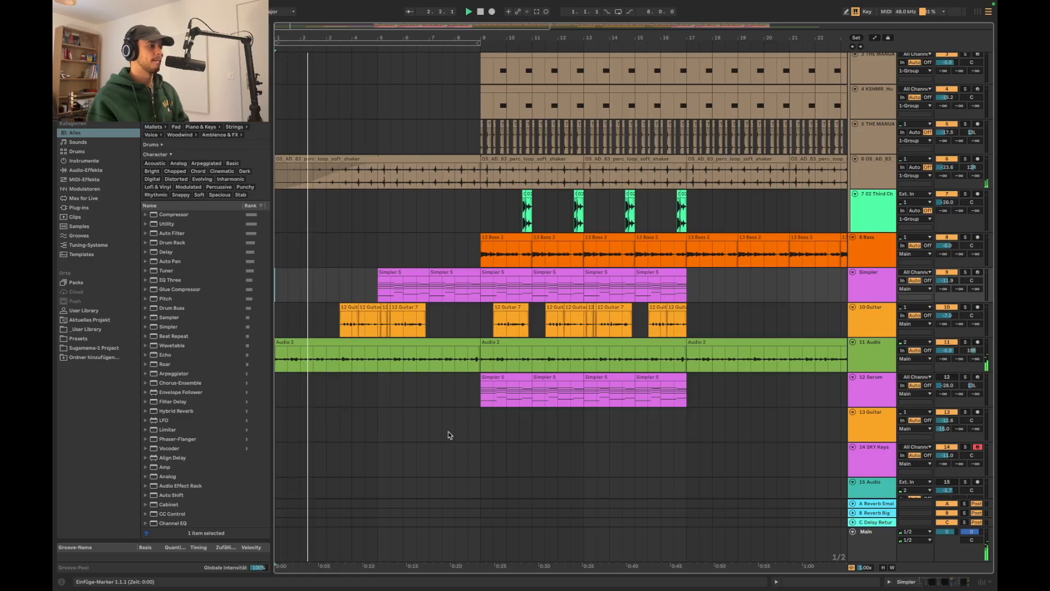
# Listen through the intro and its transition into the full section at bar 9 while examining the arrangement
pyautogui.scroll(2, 448, 434)
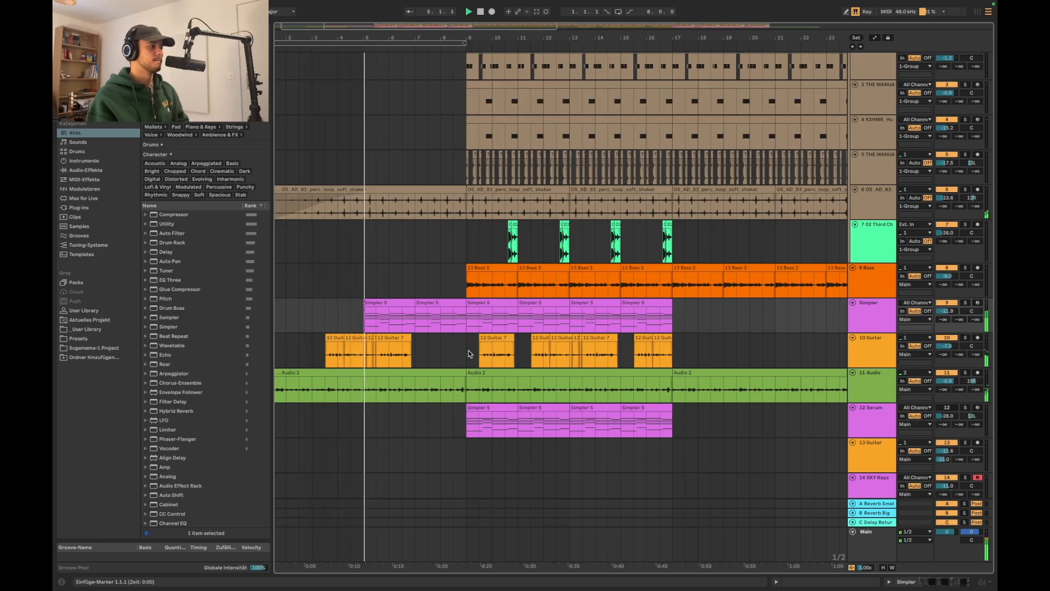
pyautogui.scroll(3, 359, 315)
pyautogui.scroll(-2, 371, 322)
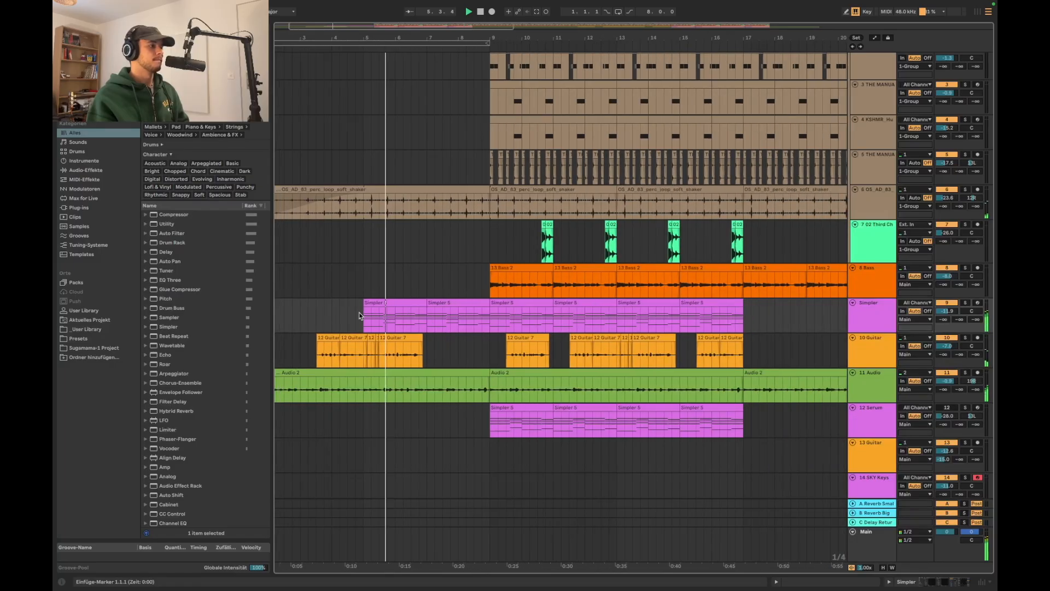
pyautogui.scroll(-1, 434, 351)
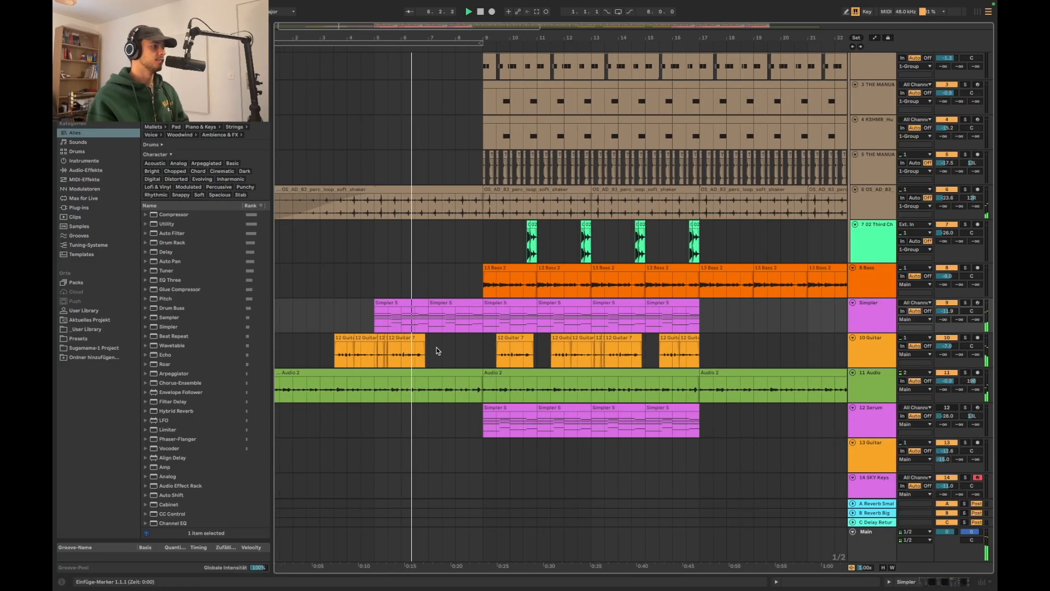
pyautogui.scroll(1, 436, 350)
pyautogui.hscroll(1, 436, 350)
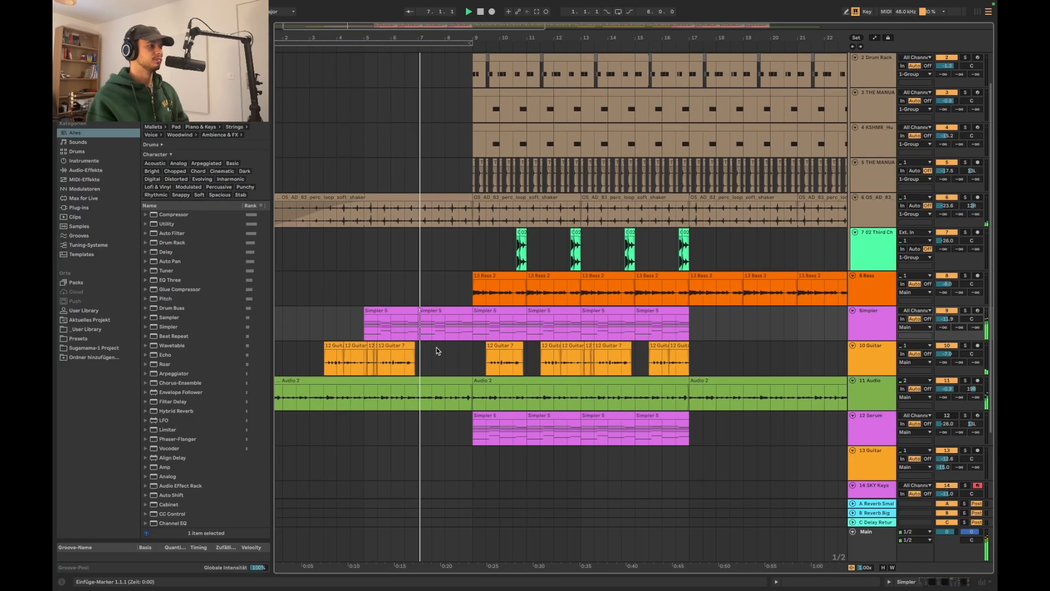
pyautogui.scroll(1, 436, 351)
pyautogui.scroll(3, 471, 289)
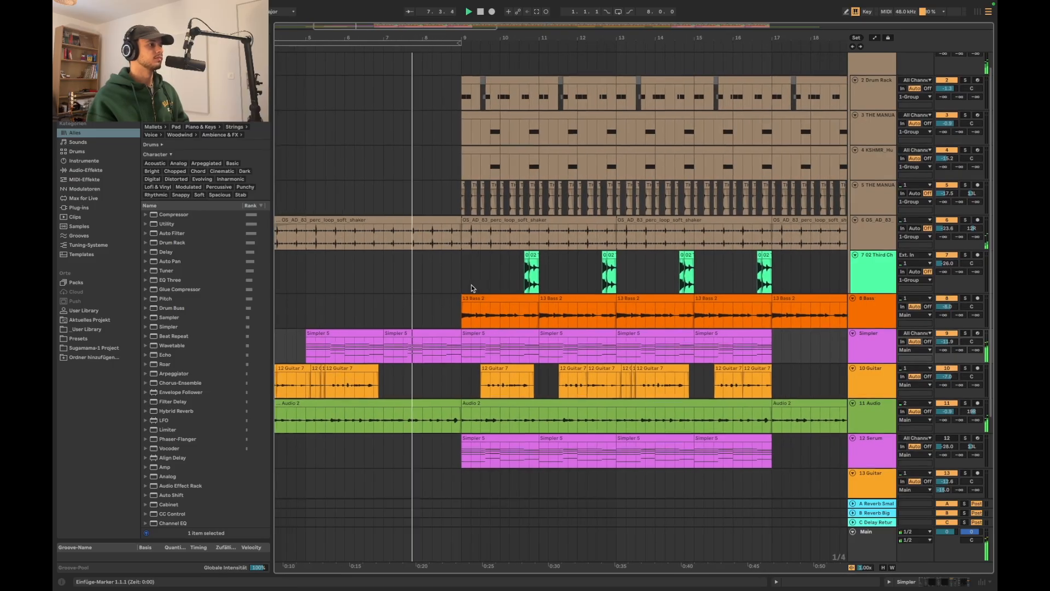
pyautogui.scroll(-3, 472, 288)
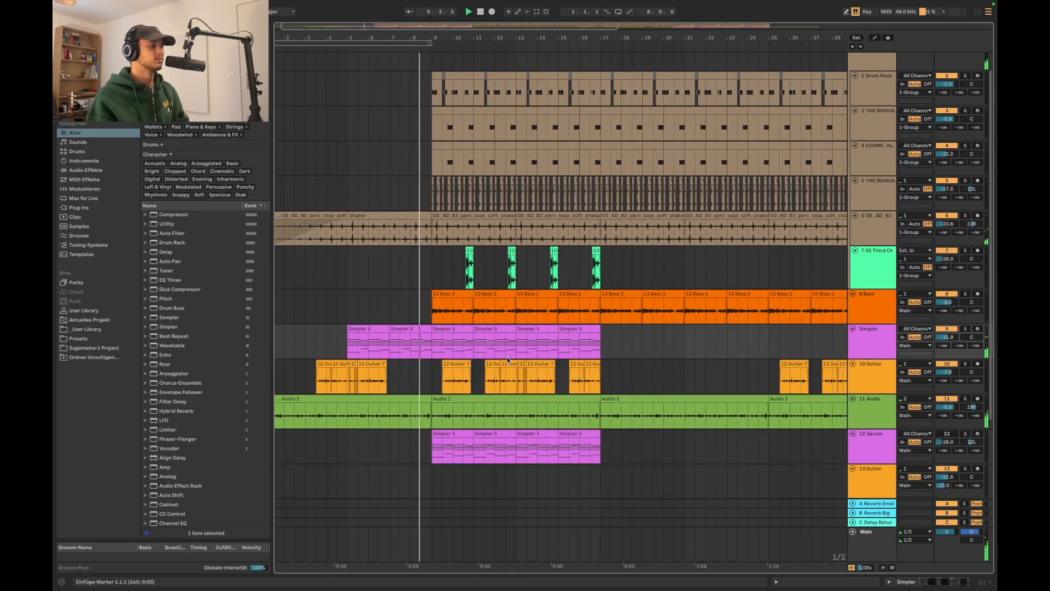
pyautogui.scroll(-2, 510, 425)
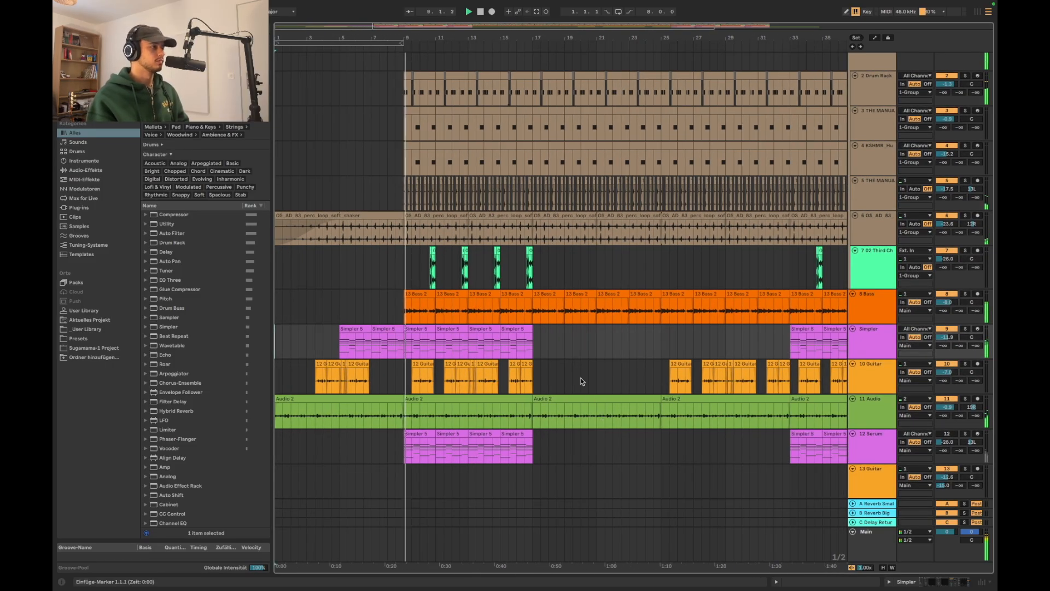
pyautogui.scroll(1, 581, 381)
pyautogui.scroll(-5, 581, 381)
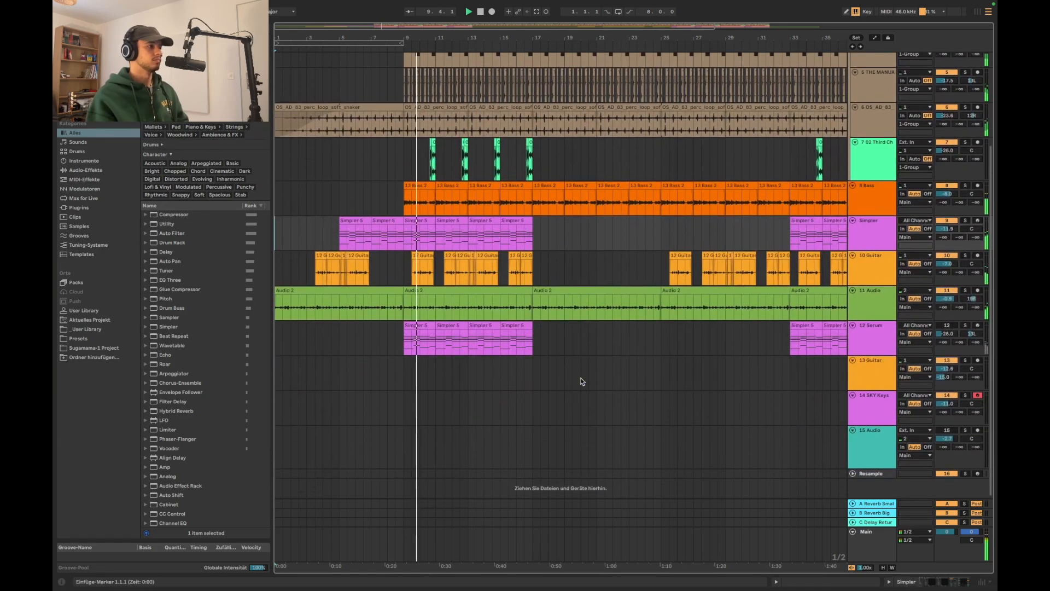
pyautogui.scroll(1, 581, 381)
pyautogui.scroll(2, 581, 381)
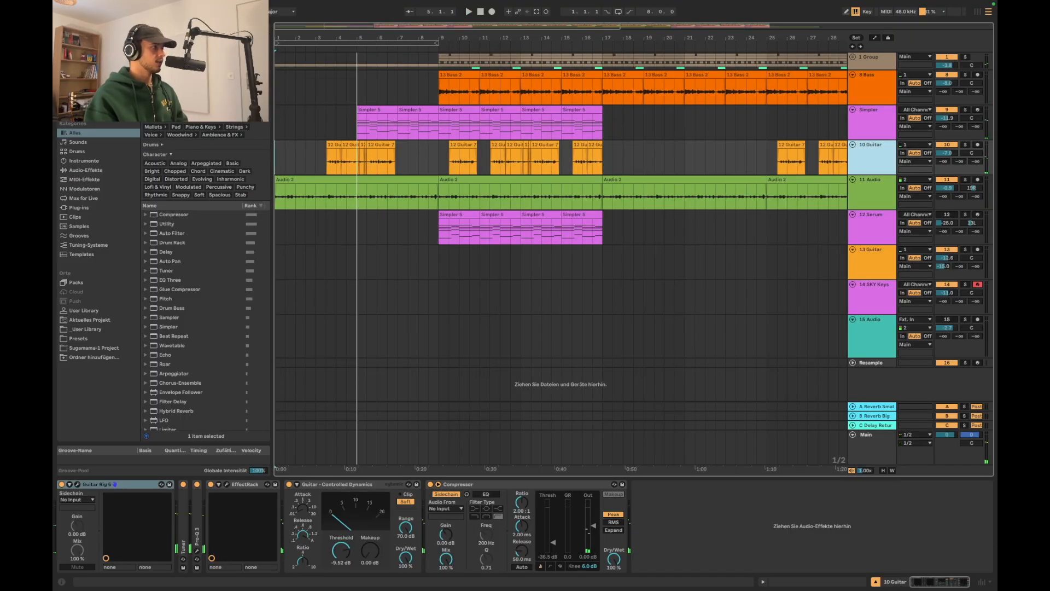
# Add a Delay effect to the 10 Guitar track and set its Dry/Wet to 36% during playback
pyautogui.press('super+f')
pyautogui.write('delay')
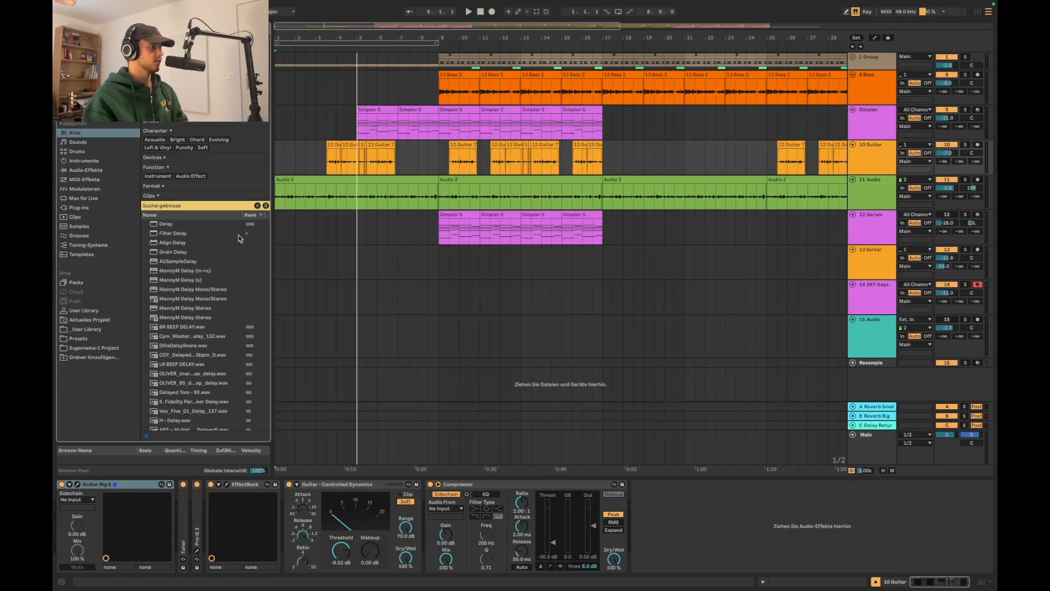
pyautogui.doubleClick(214, 225)
pyautogui.press('space')
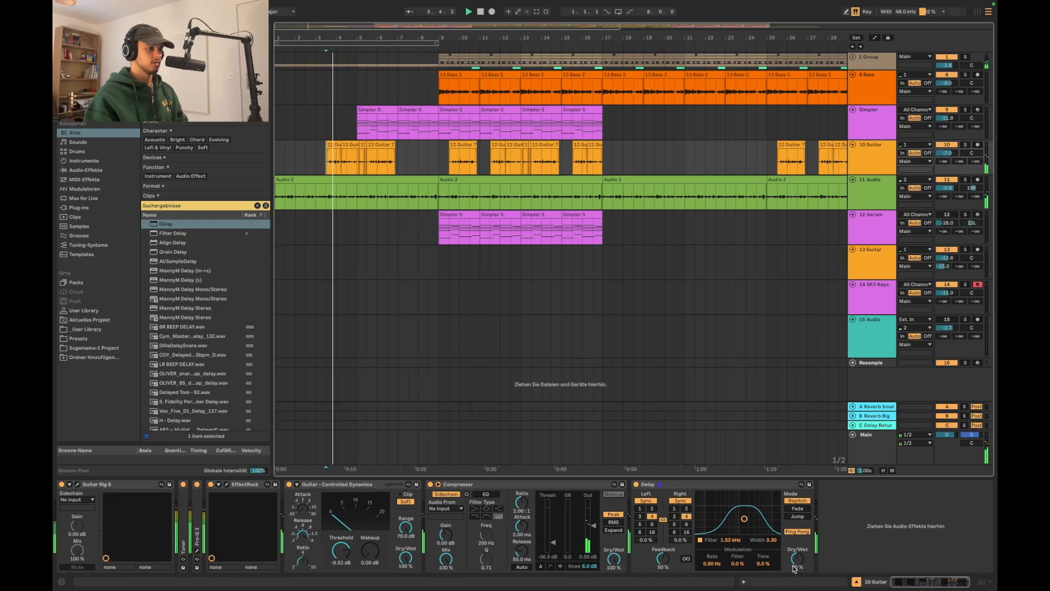
pyautogui.moveTo(798, 561)
pyautogui.mouseDown()
pyautogui.moveTo(797, 579)
pyautogui.moveTo(797, 553)
pyautogui.mouseUp()
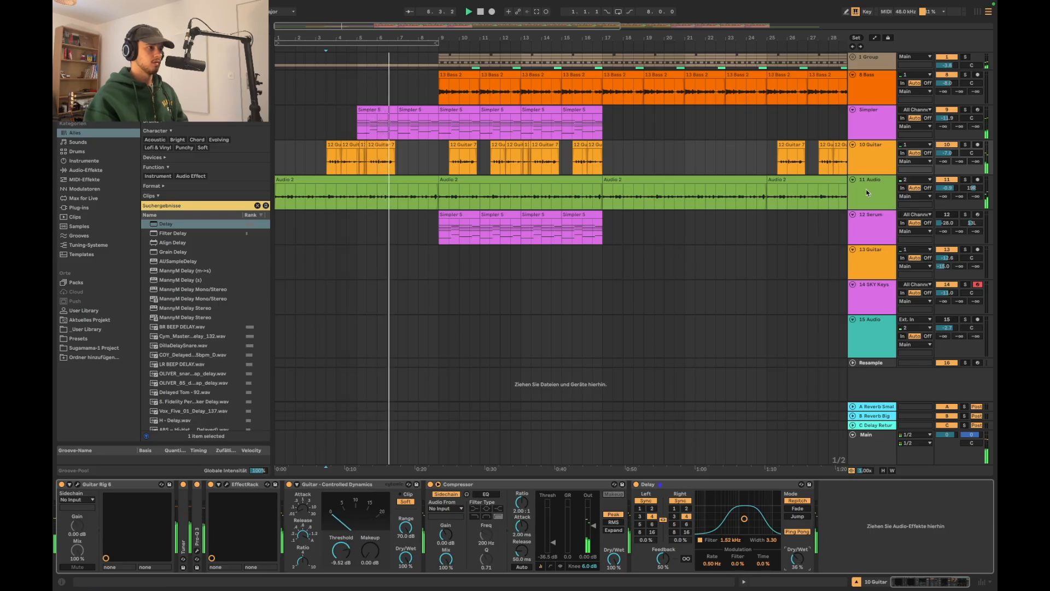
# Automate Device On for the 10 Guitar track's Delay to switch the effect off before bar 9
pyautogui.click(882, 161)
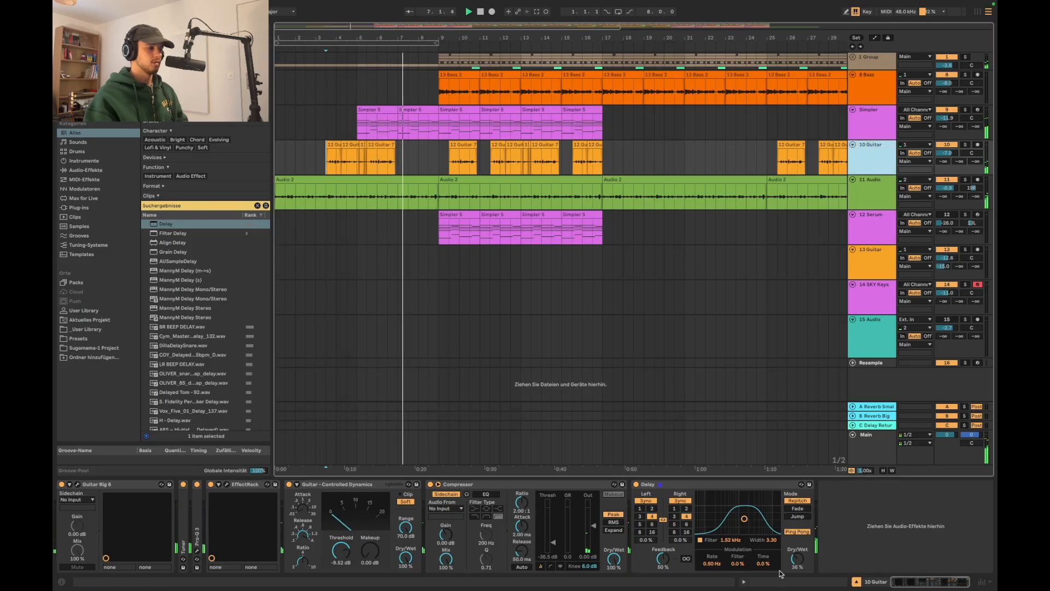
pyautogui.scroll(3, 459, 205)
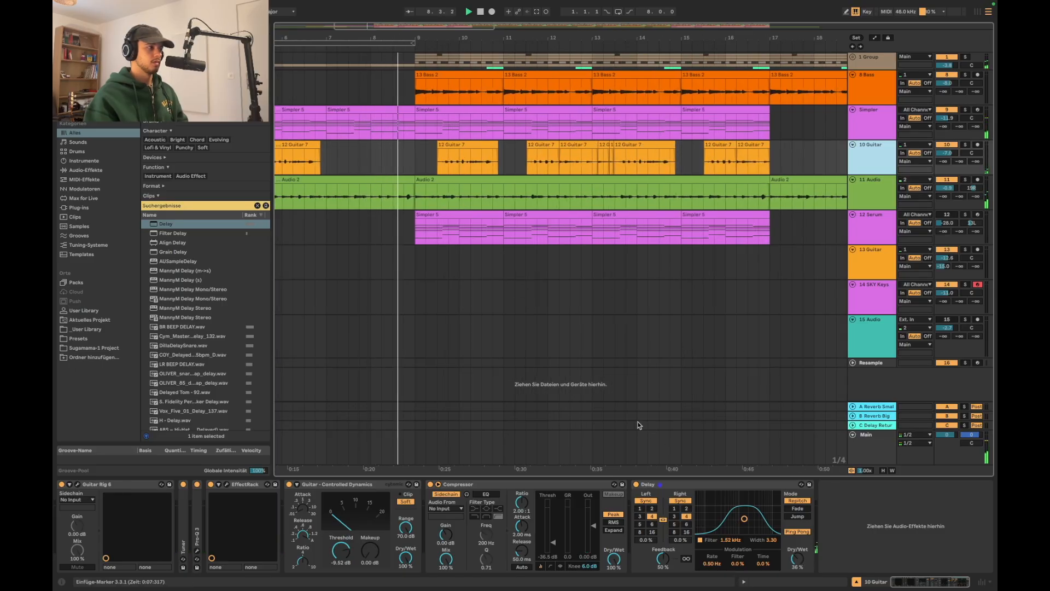
pyautogui.hscroll(-5, 535, 348)
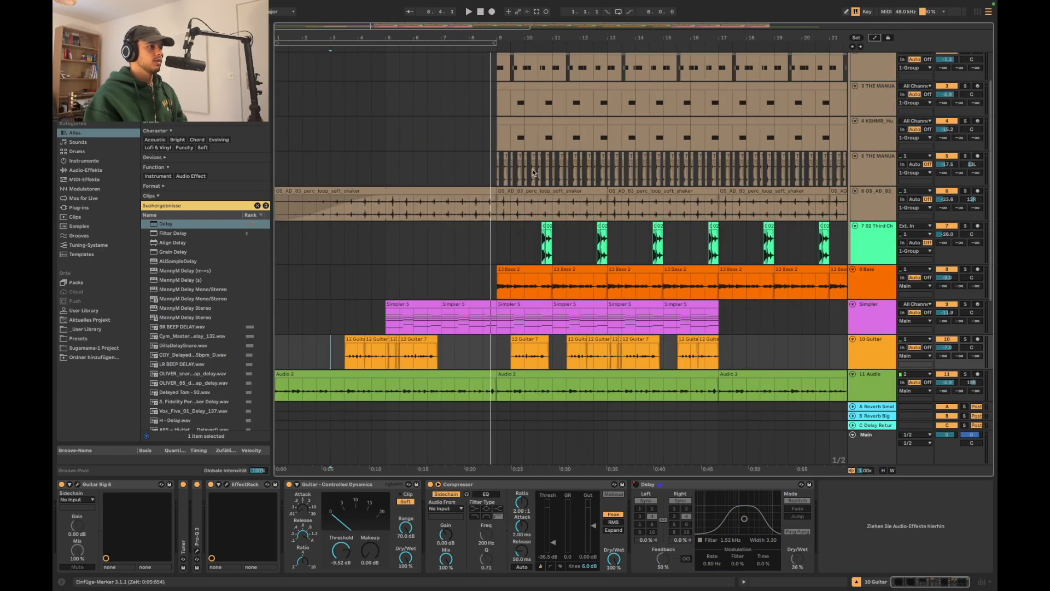
pyautogui.scroll(-2, 519, 177)
pyautogui.scroll(4, 458, 210)
pyautogui.scroll(3, 458, 210)
pyautogui.hscroll(-3, 460, 211)
pyautogui.scroll(-1, 460, 211)
pyautogui.scroll(-2, 460, 211)
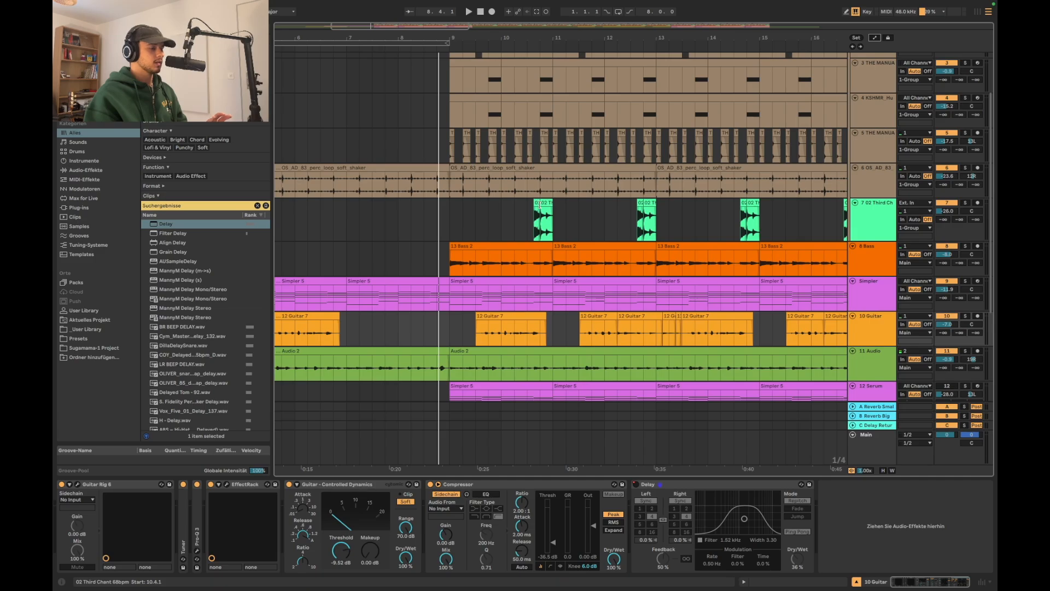
# Copy the 10.4.1–11.1.1 section of the grouped drum, percussion and chant tracks into the last beat before bar 9
pyautogui.moveTo(540, 205); pyautogui.dragTo(564, 203)
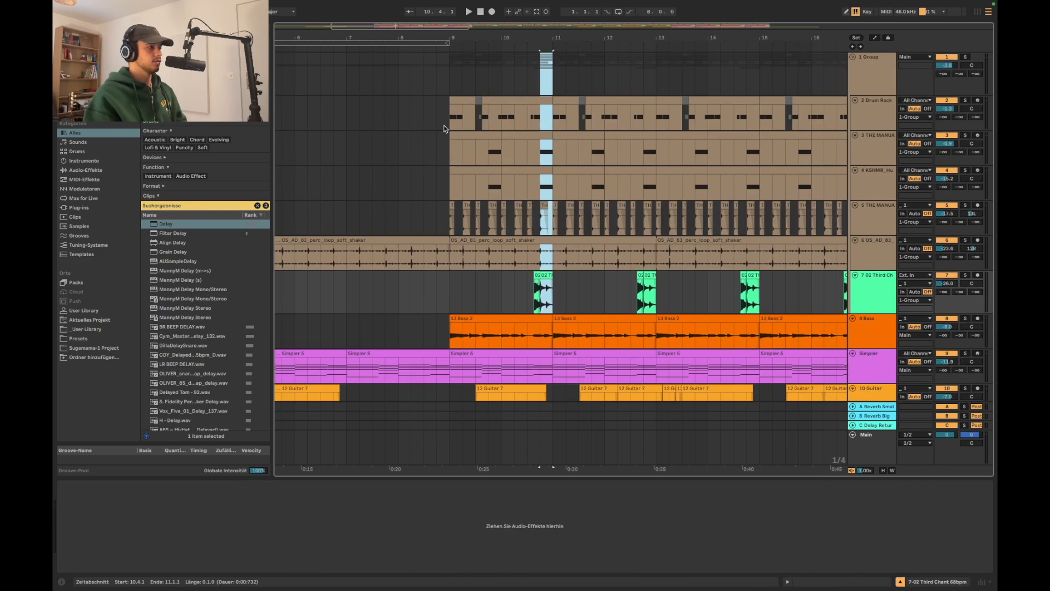
pyautogui.click(436, 83)
pyautogui.press('super+v')
pyautogui.scroll(4, 422, 189)
pyautogui.click(435, 211)
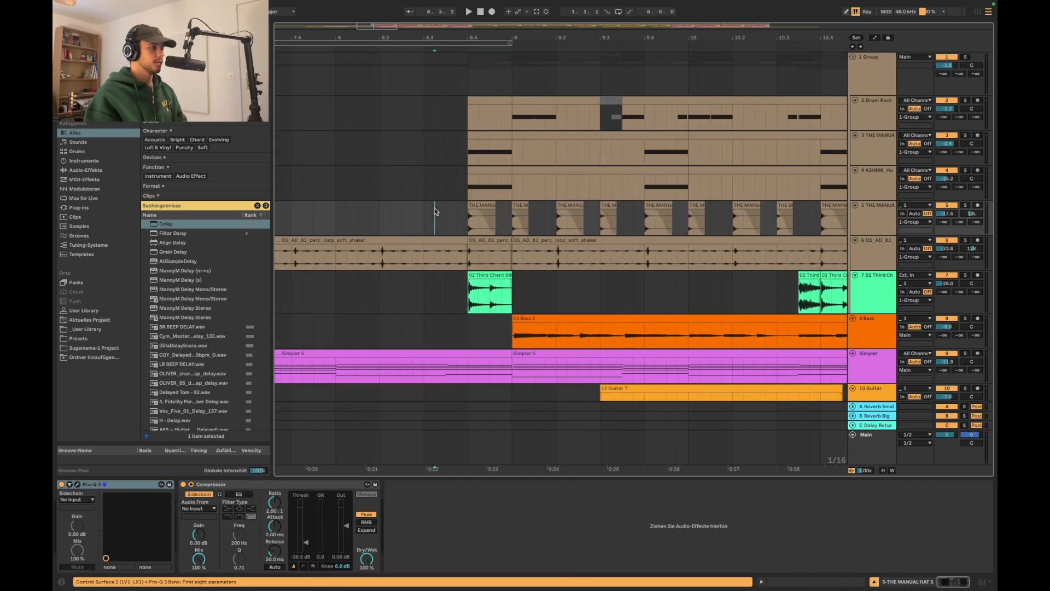
# Extend the starts of the pickup clips on the 3 THE MANUAL and 4 KSHMR tracks slightly ahead of beat 8.4
pyautogui.scroll(3, 435, 211)
pyautogui.click(535, 168)
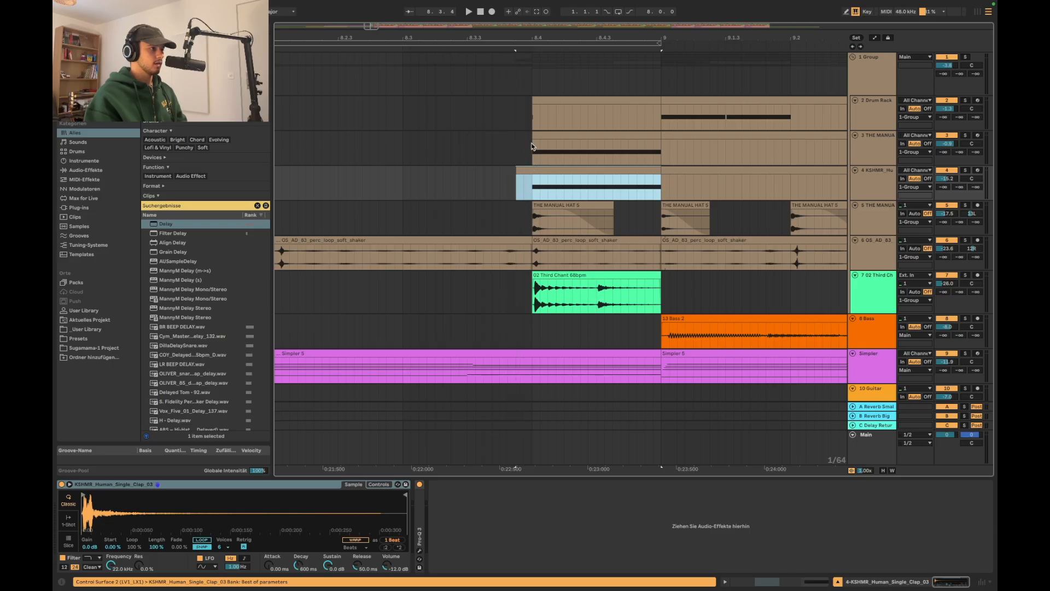
pyautogui.moveTo(535, 134); pyautogui.dragTo(516, 134)
# Listen to the drum pickup leading into bar 9, playing the transition from bars 7 and 8
pyautogui.press('space')
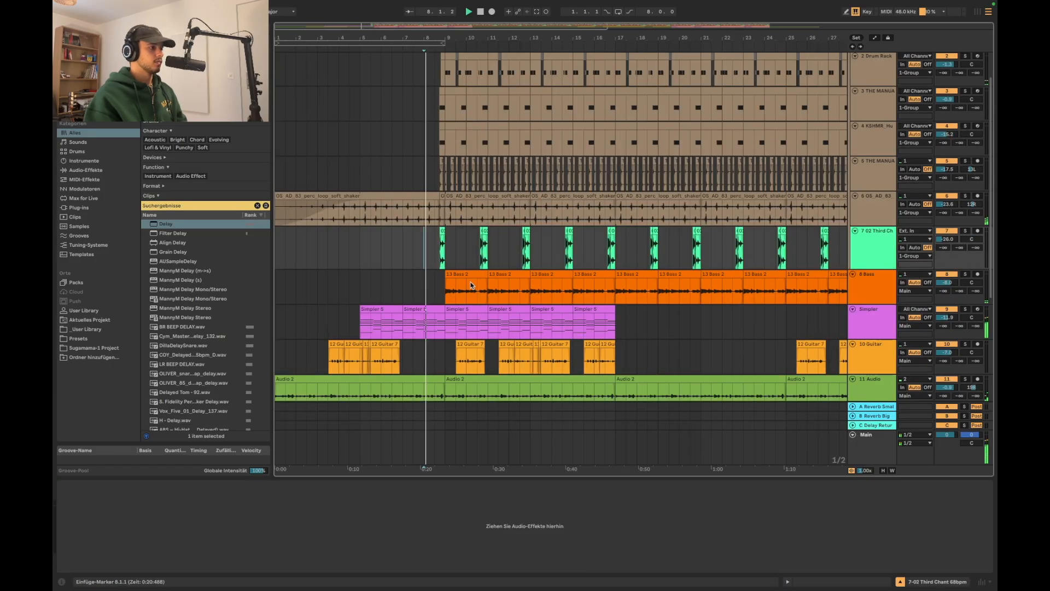
pyautogui.scroll(3, 468, 286)
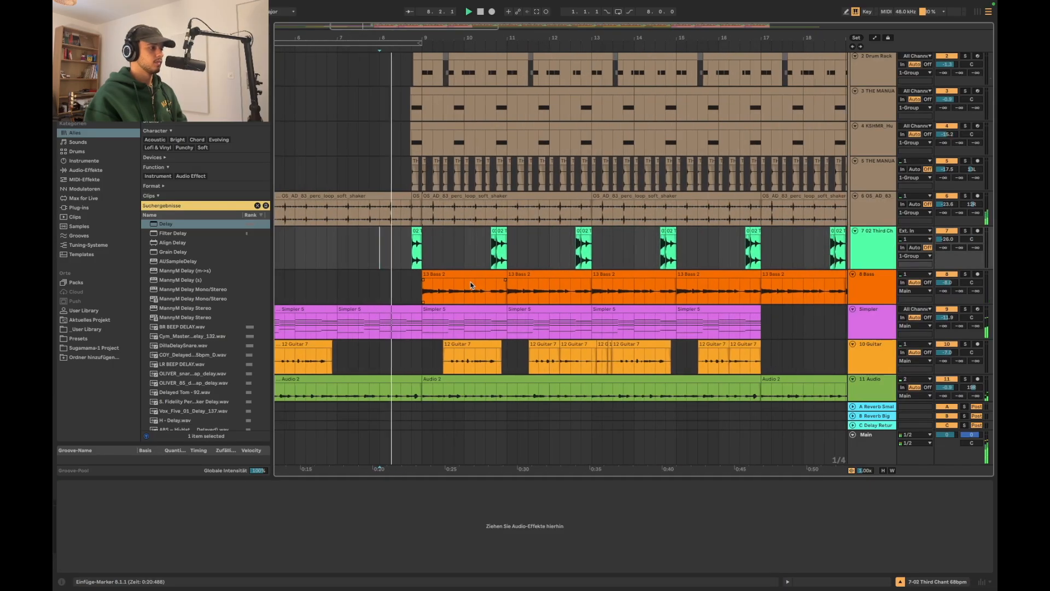
pyautogui.scroll(-1, 718, 305)
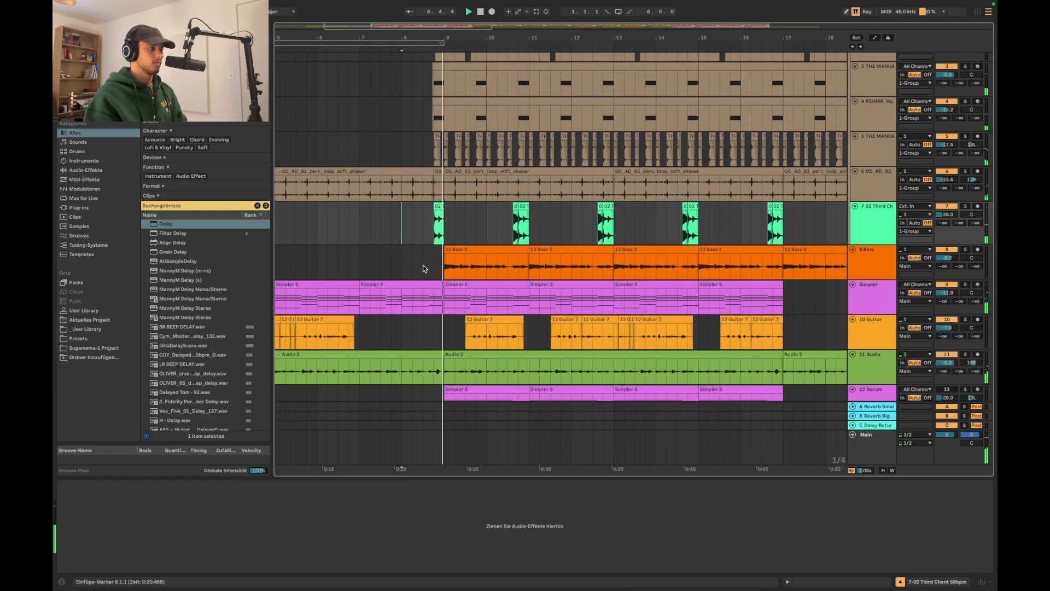
pyautogui.scroll(-3, 425, 268)
pyautogui.moveTo(425, 269); pyautogui.dragTo(475, 253)
pyautogui.press('space')
pyautogui.click(475, 249)
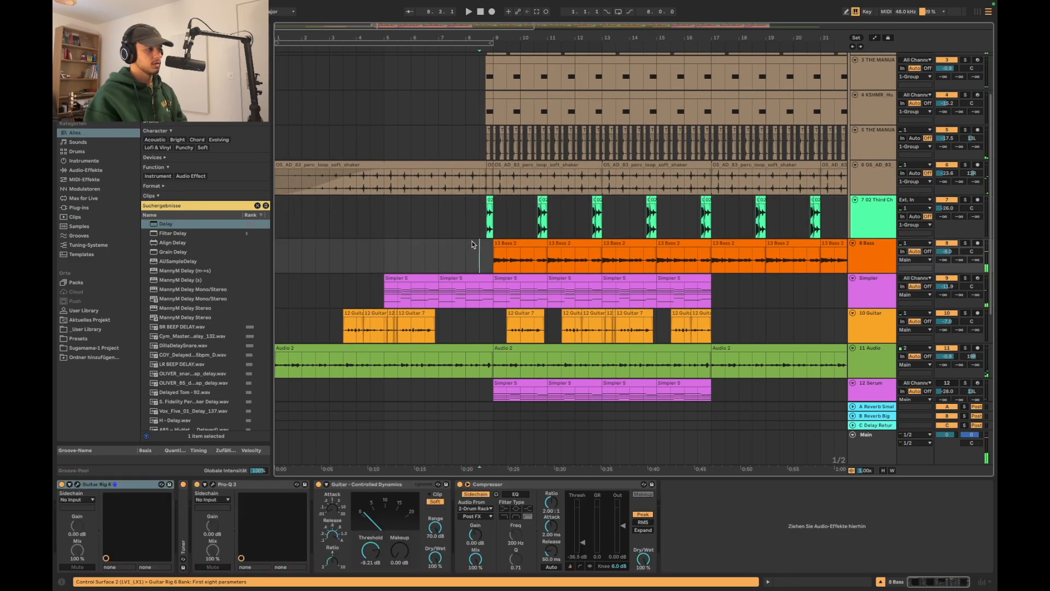
pyautogui.scroll(4, 477, 268)
pyautogui.click(497, 290)
pyautogui.scroll(-1, 777, 253)
pyautogui.rightClick(949, 255)
pyautogui.click(942, 258)
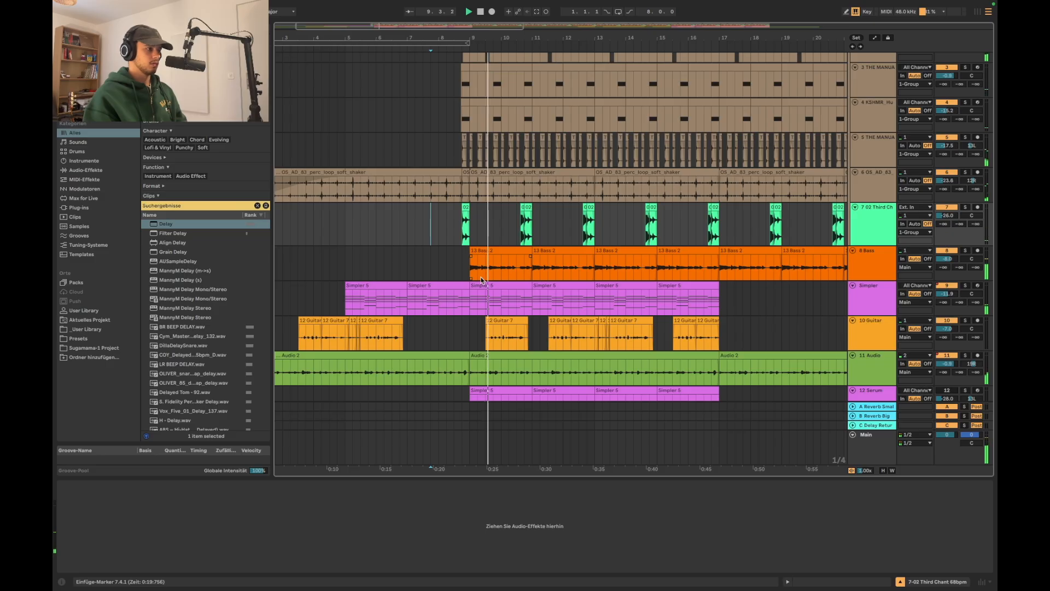
# Copy the end of the bass clip before bar 11 into the 8 Bass track just before bar 9
pyautogui.scroll(5, 535, 263)
pyautogui.hscroll(-2, 534, 263)
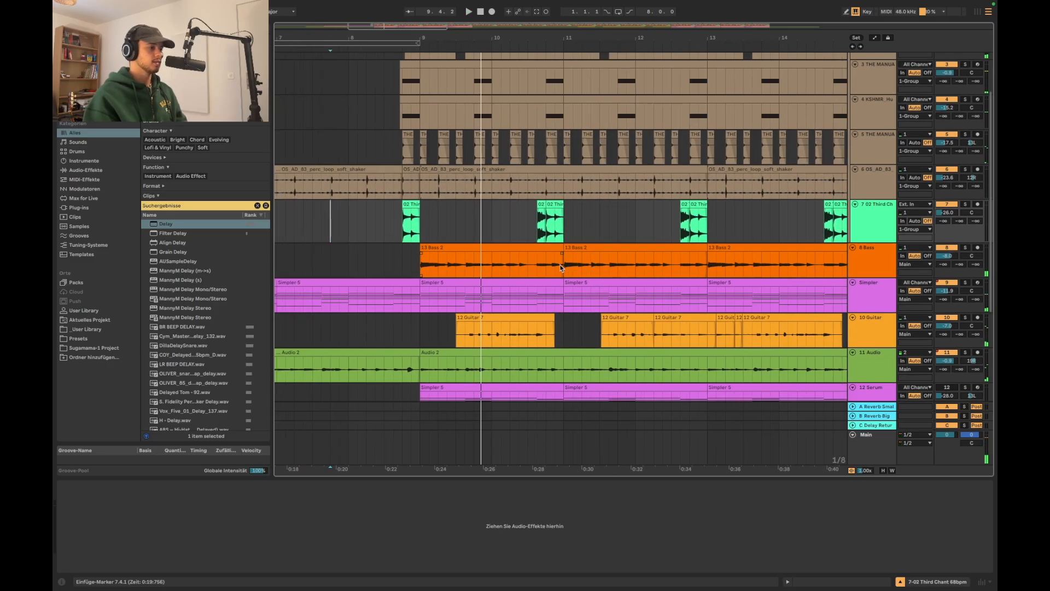
pyautogui.moveTo(537, 267); pyautogui.dragTo(553, 267)
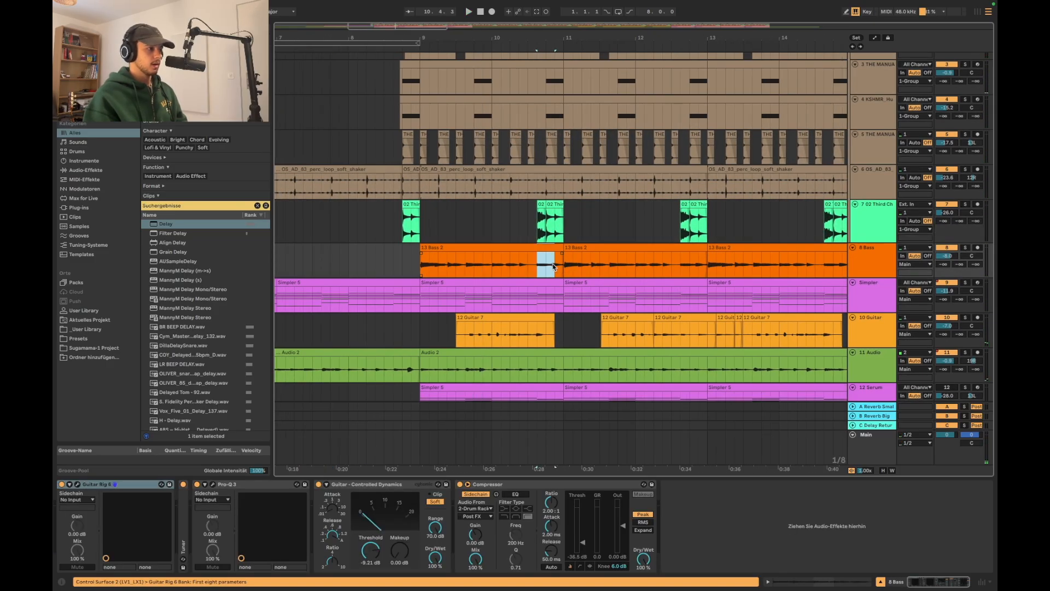
pyautogui.click(394, 271)
pyautogui.press('super+v')
# Play the transition into bar 9 to check the bass pickup, and inspect the 10 Guitar track and its level
pyautogui.click(479, 258)
pyautogui.press('space')
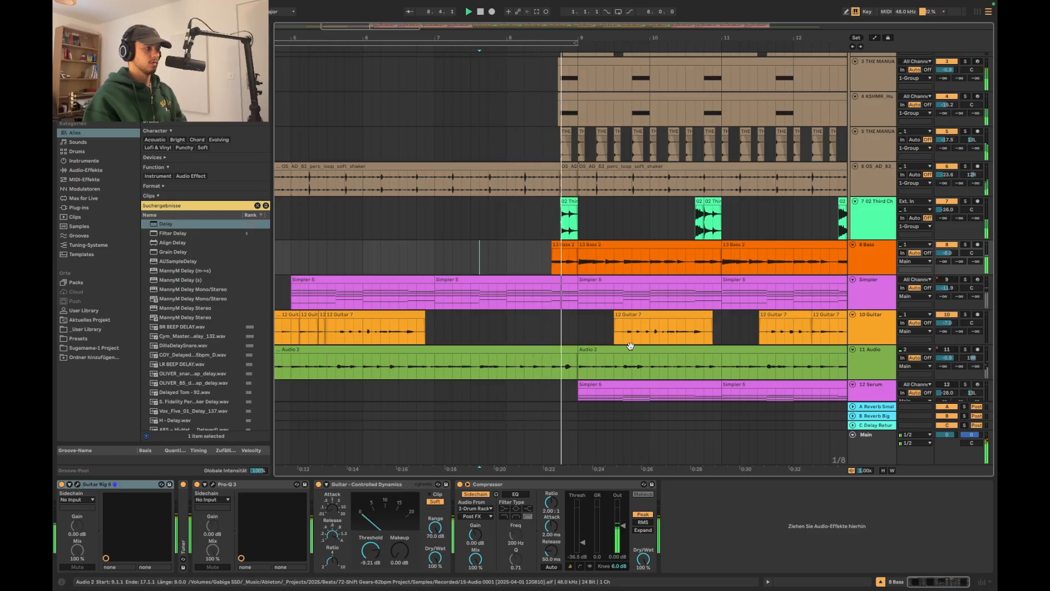
pyautogui.scroll(-5, 630, 346)
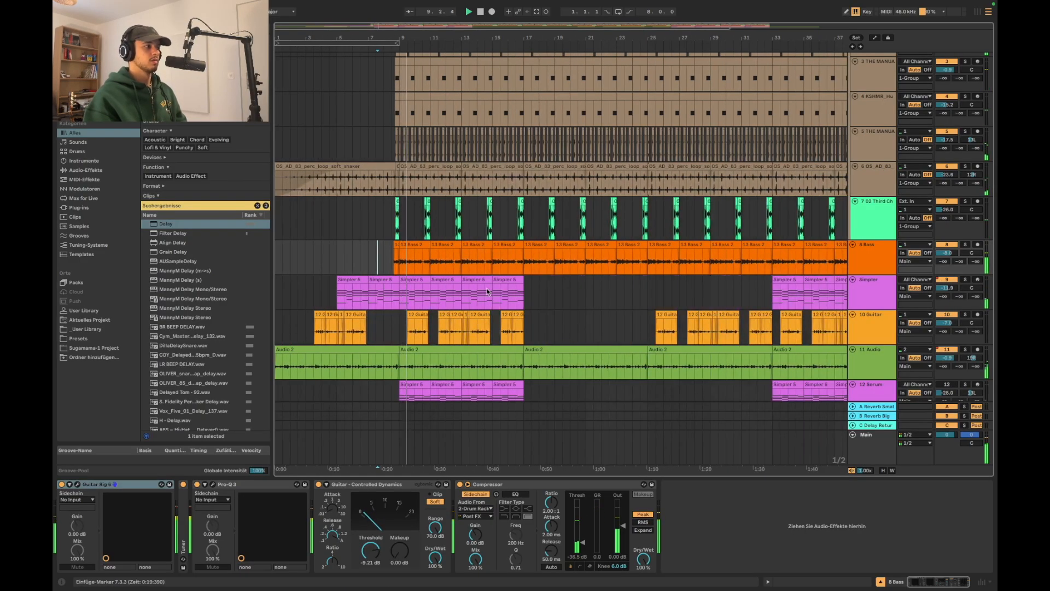
pyautogui.scroll(-3, 488, 292)
pyautogui.click(873, 325)
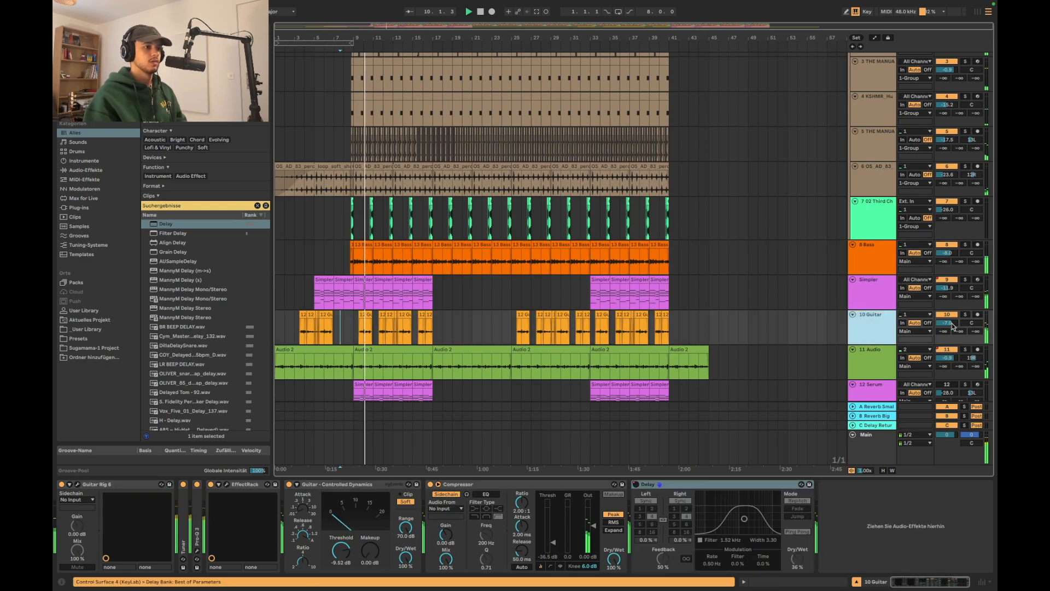
pyautogui.click(952, 325)
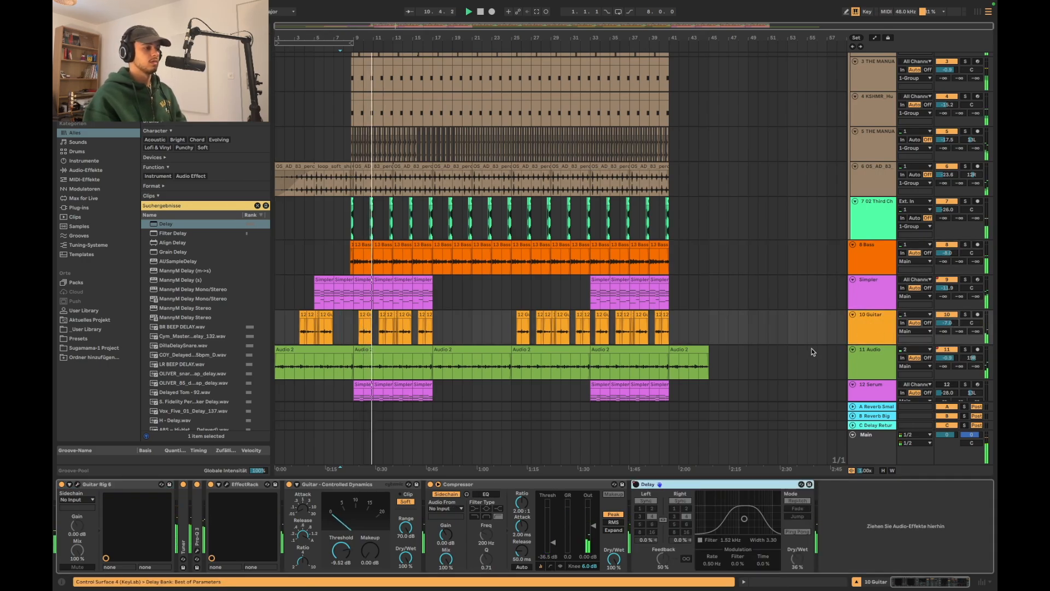
pyautogui.scroll(-3, 471, 273)
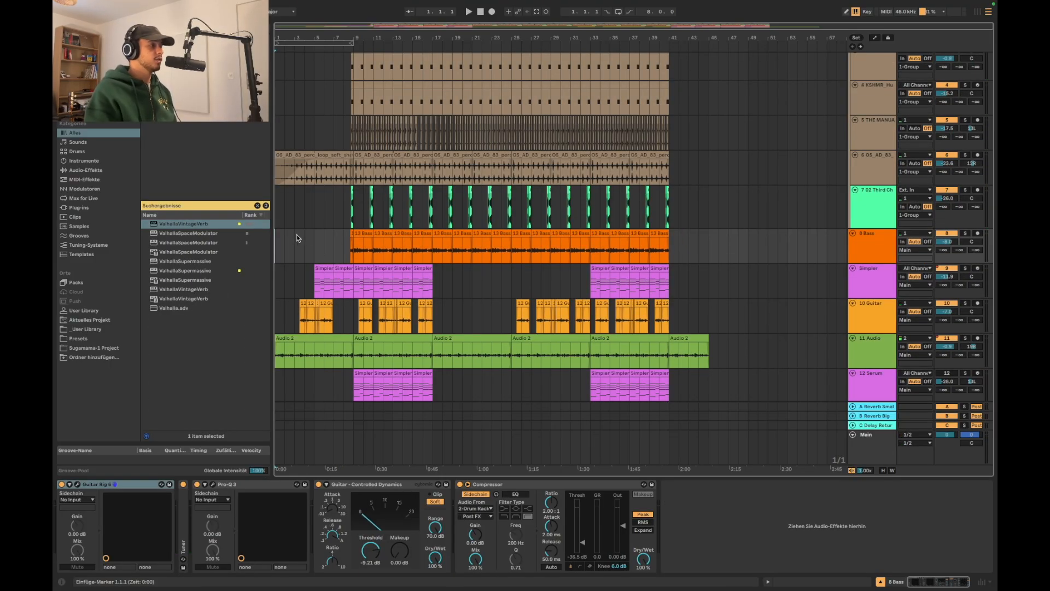
# Play the arrangement from bar 1 and listen through the intro into the full section
pyautogui.scroll(-2, 296, 239)
pyautogui.scroll(3, 296, 239)
pyautogui.press('space')
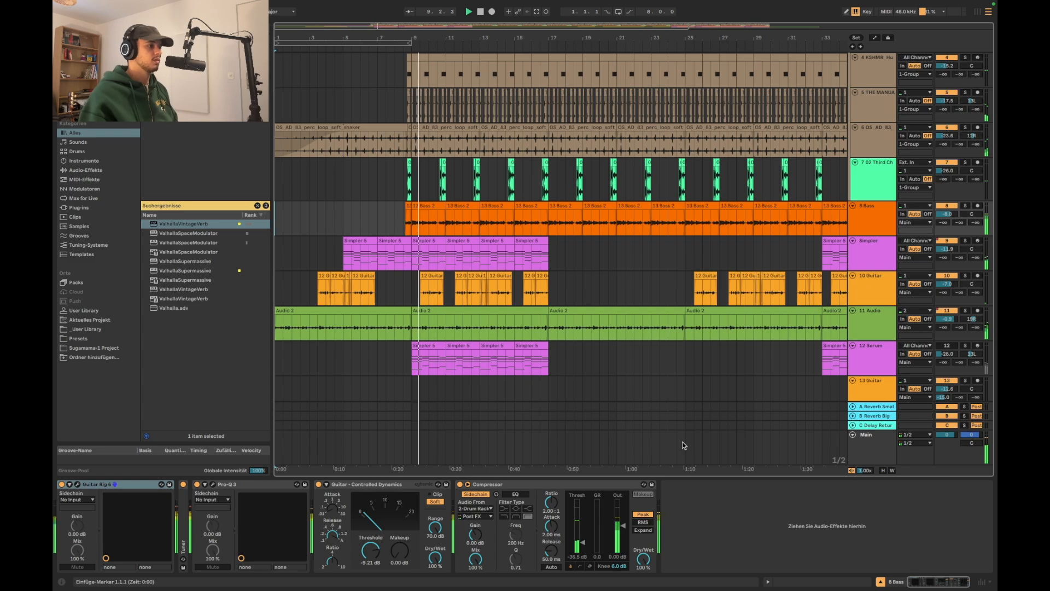
pyautogui.scroll(-1, 645, 376)
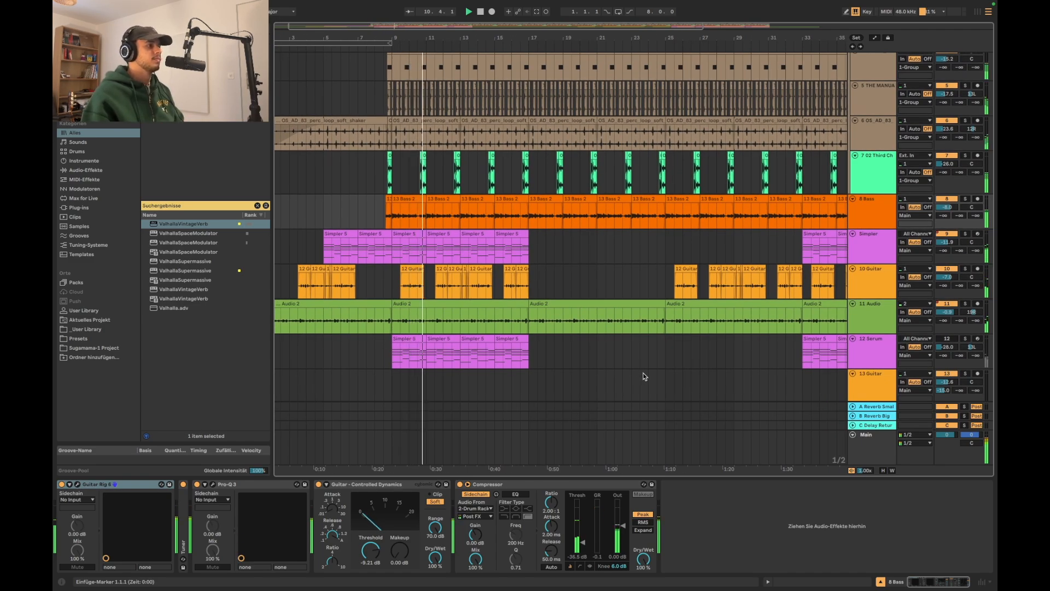
pyautogui.scroll(3, 651, 375)
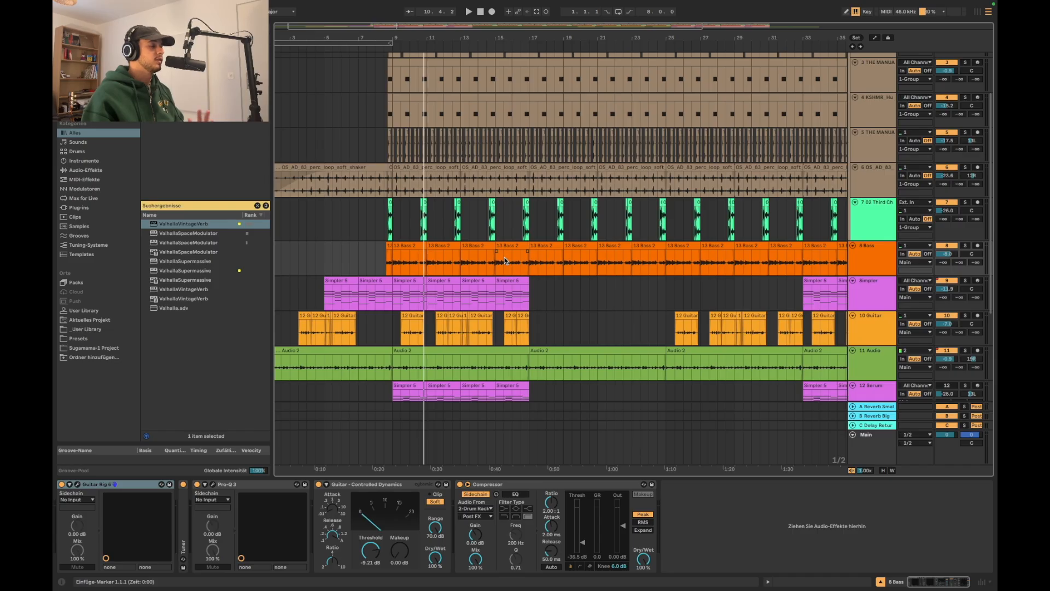
pyautogui.scroll(-4, 504, 257)
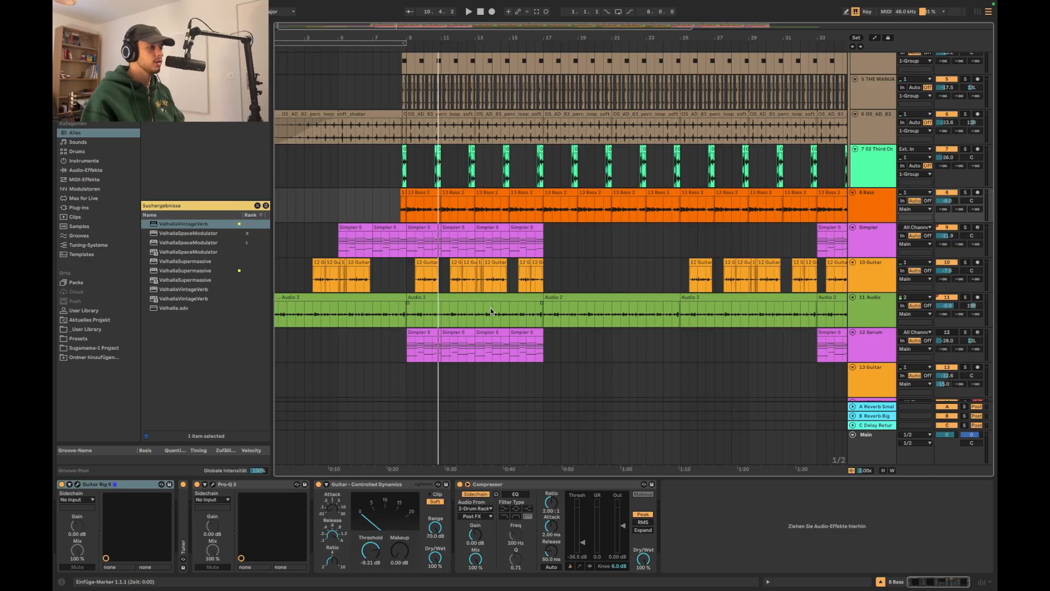
# Choose the Gone preset in the 12 SKY Keys instrument and shorten its Release during playback
pyautogui.scroll(-2, 490, 312)
pyautogui.click(436, 305)
pyautogui.keyDown('shift'); pyautogui.click(528, 309); pyautogui.keyUp('shift')
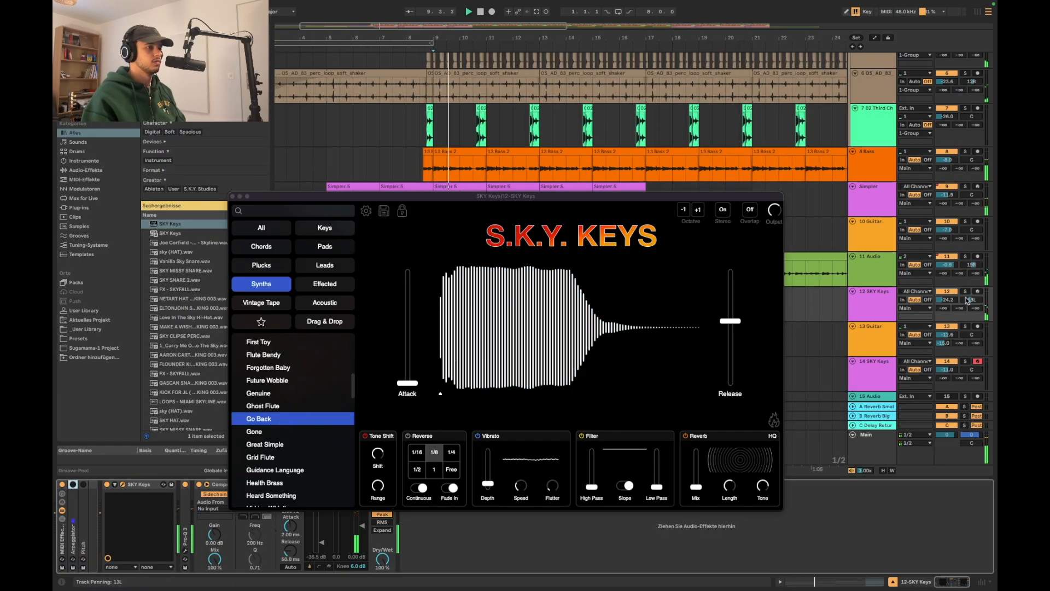
pyautogui.click(271, 433)
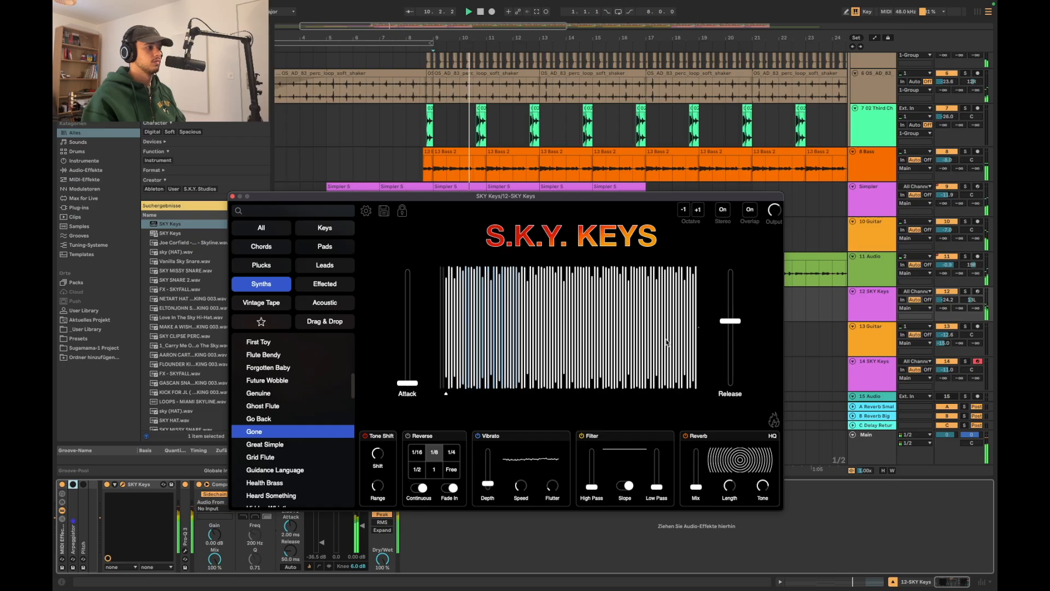
pyautogui.moveTo(730, 321); pyautogui.dragTo(725, 368)
# Lower the 12 SKY Keys track's volume to -39.2 dB in the mixer while listening, and return to the arrangement
pyautogui.press('Tab')
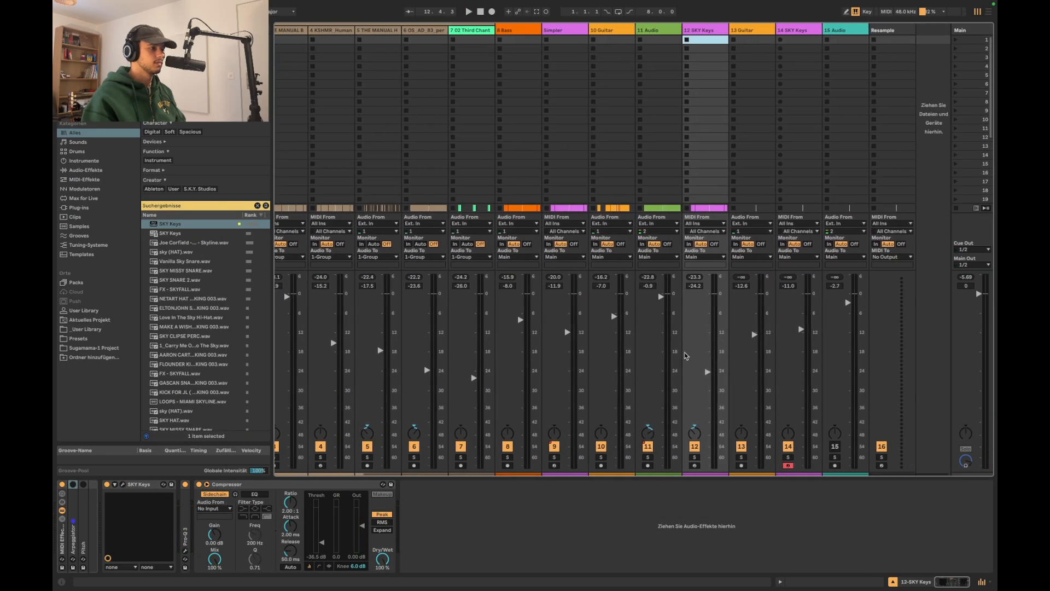
pyautogui.press('space')
pyautogui.moveTo(708, 372); pyautogui.dragTo(707, 412)
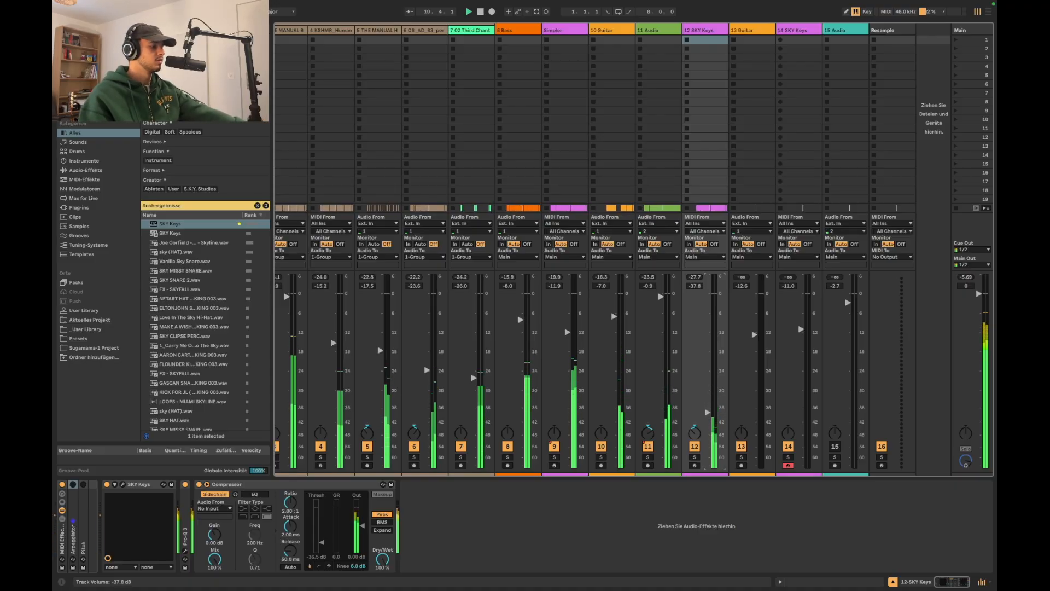
pyautogui.press('space')
pyautogui.press('Tab')
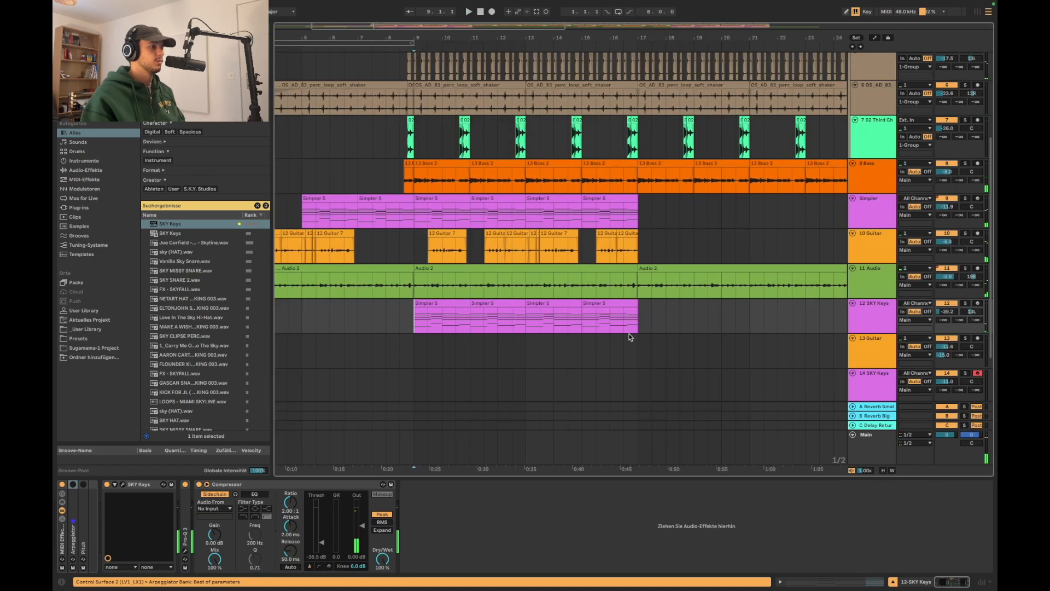
# Open the first Simpler 5 clip on the 12 SKY Keys track for note editing and enlarge the note editor
pyautogui.click(451, 300)
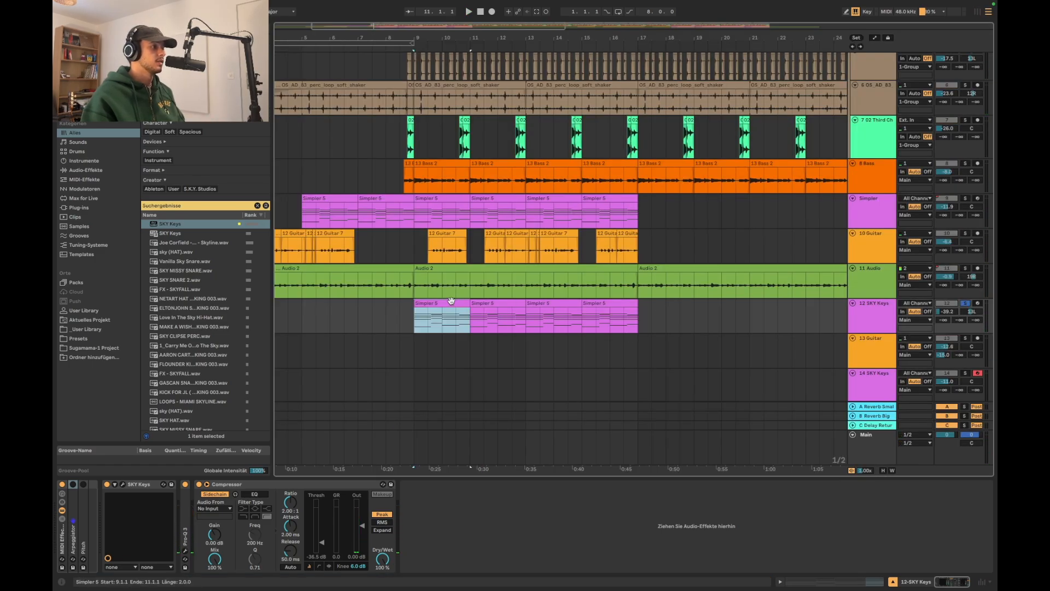
pyautogui.hotkey('shift', 'Tab')
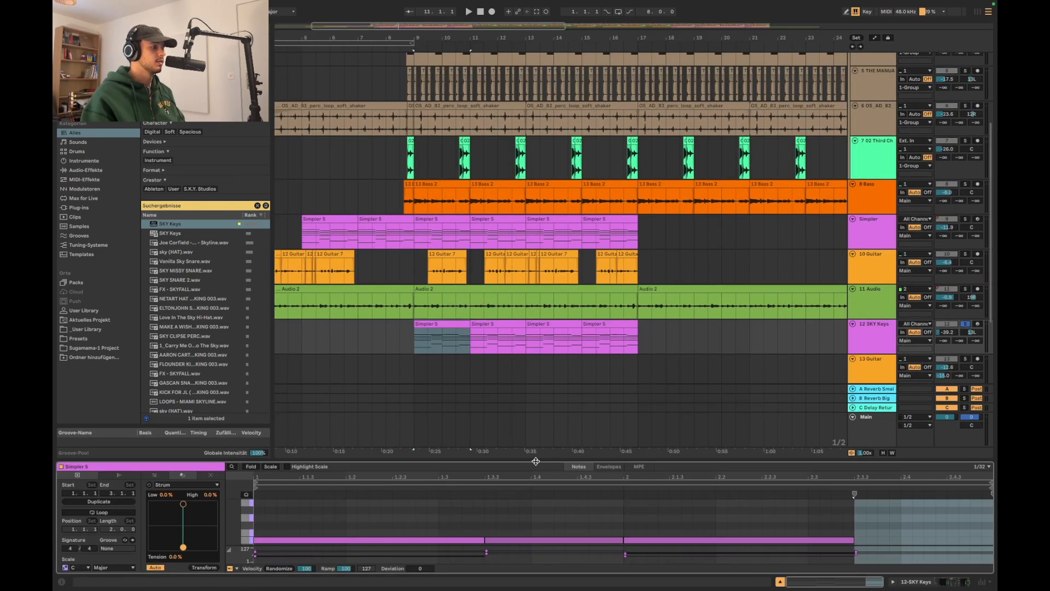
pyautogui.moveTo(538, 465); pyautogui.dragTo(537, 313)
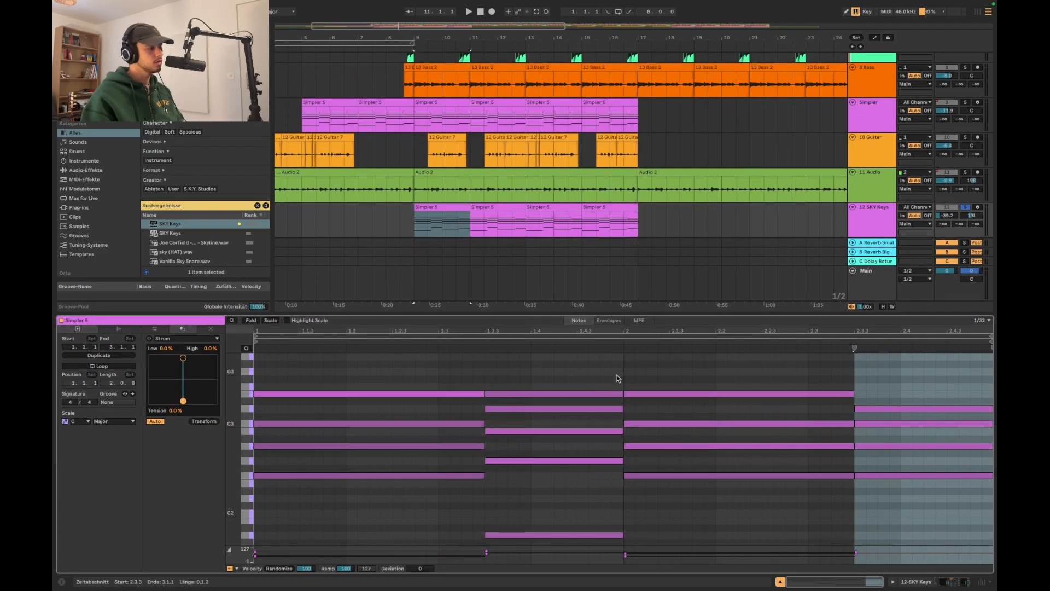
# Listen to the soloed 12 SKY Keys chords in the first clips from bar 9
pyautogui.press('space')
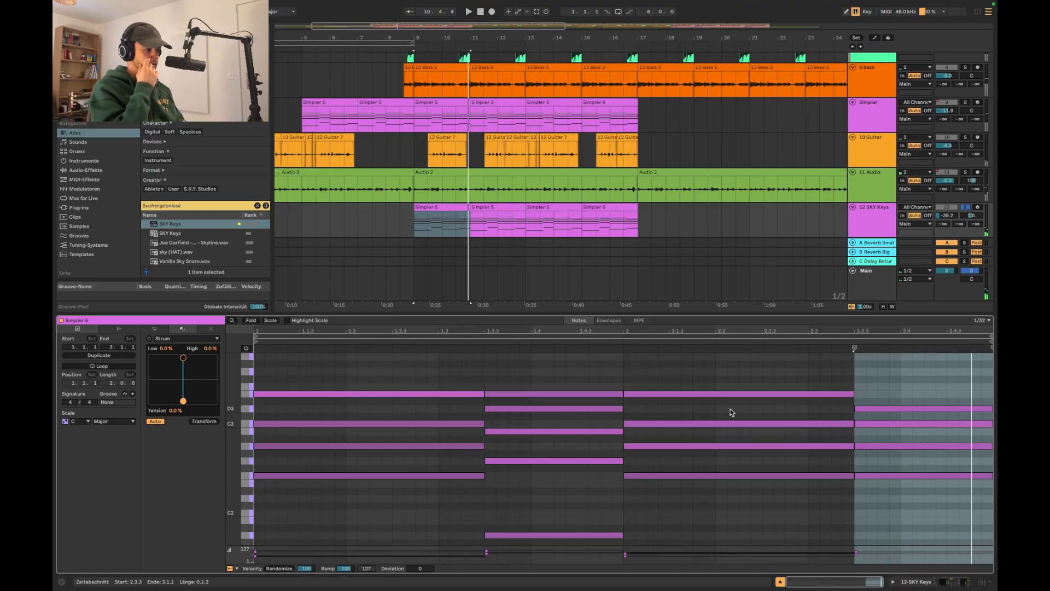
pyautogui.click(490, 212)
pyautogui.click(404, 220)
pyautogui.click(422, 225)
pyautogui.press('space')
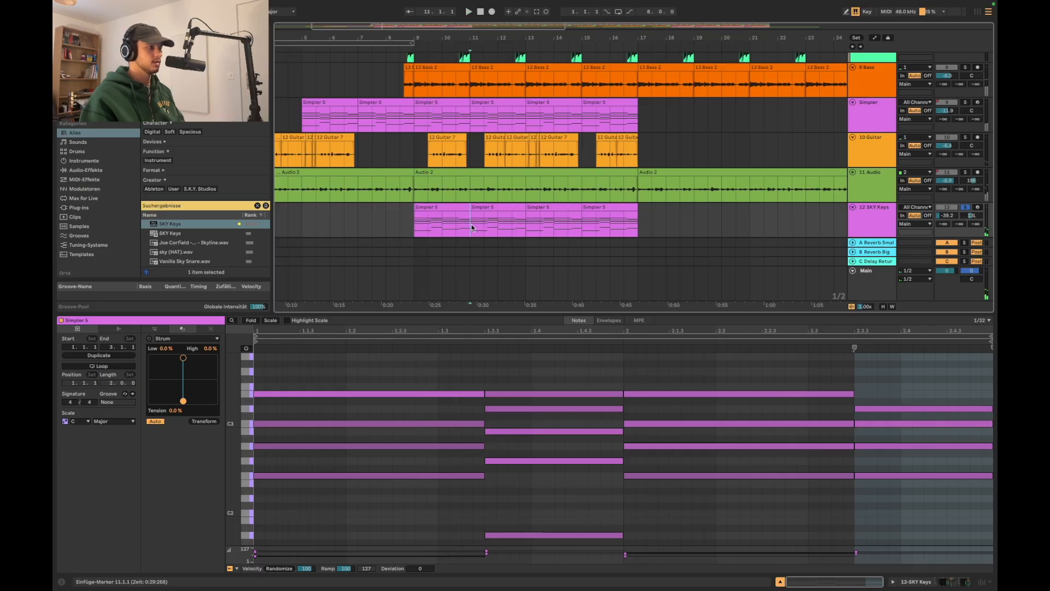
# Raise several lower chord notes by an octave in the SKY Keys clip at bar 11, including the G2 at 1.3.3 to G3
pyautogui.click(516, 204)
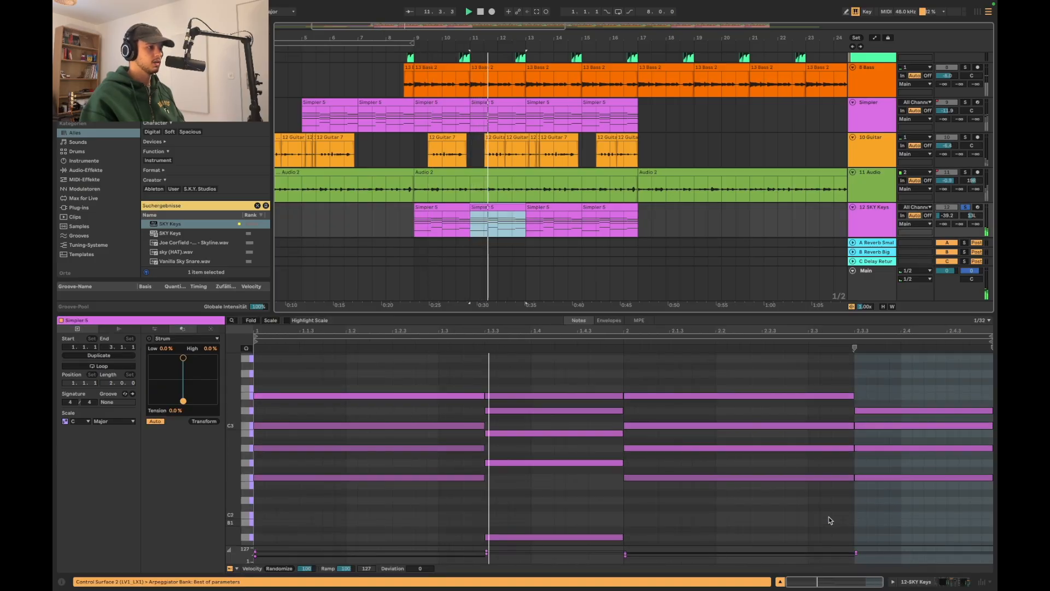
pyautogui.click(916, 446)
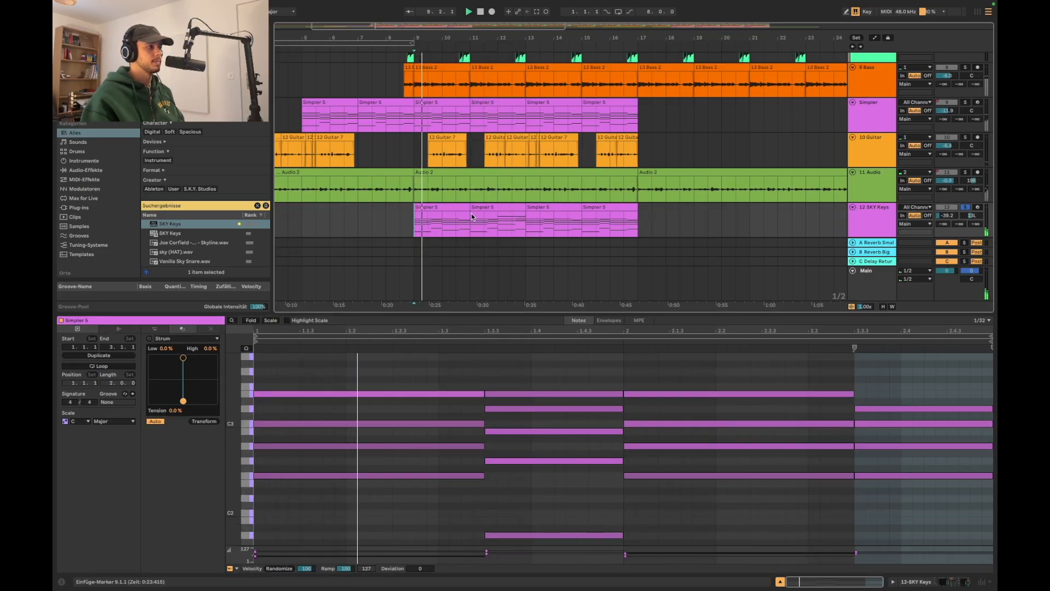
pyautogui.click(471, 217)
pyautogui.scroll(1, 483, 409)
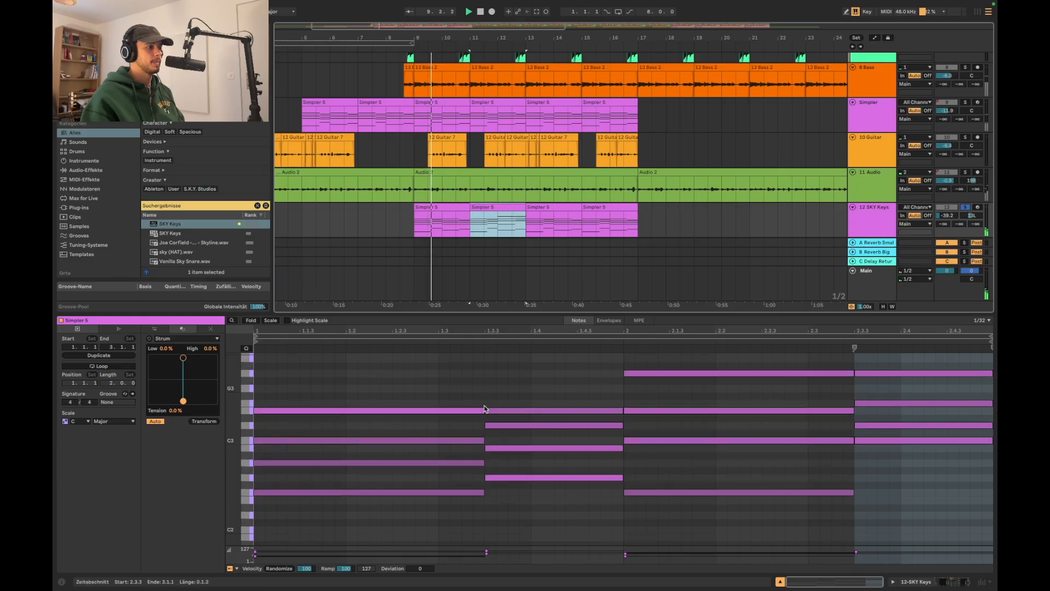
pyautogui.click(540, 478)
pyautogui.hotkey('shift', 'Up')
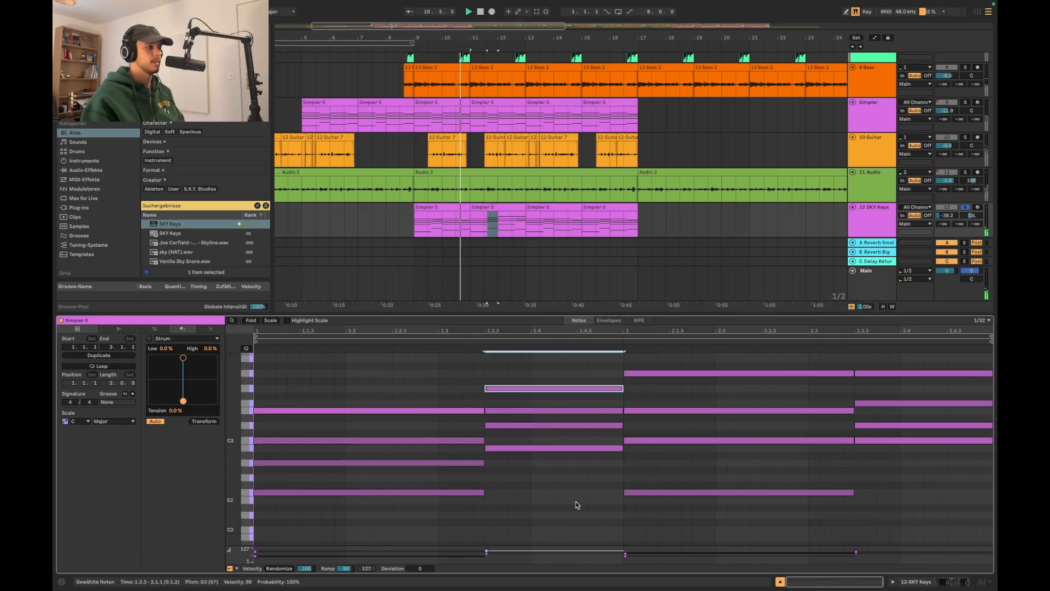
# Duplicate the two 12 SKY Keys clips from bars 9–13 into bars 13–17 and play the arrangement
pyautogui.moveTo(516, 228); pyautogui.dragTo(417, 226)
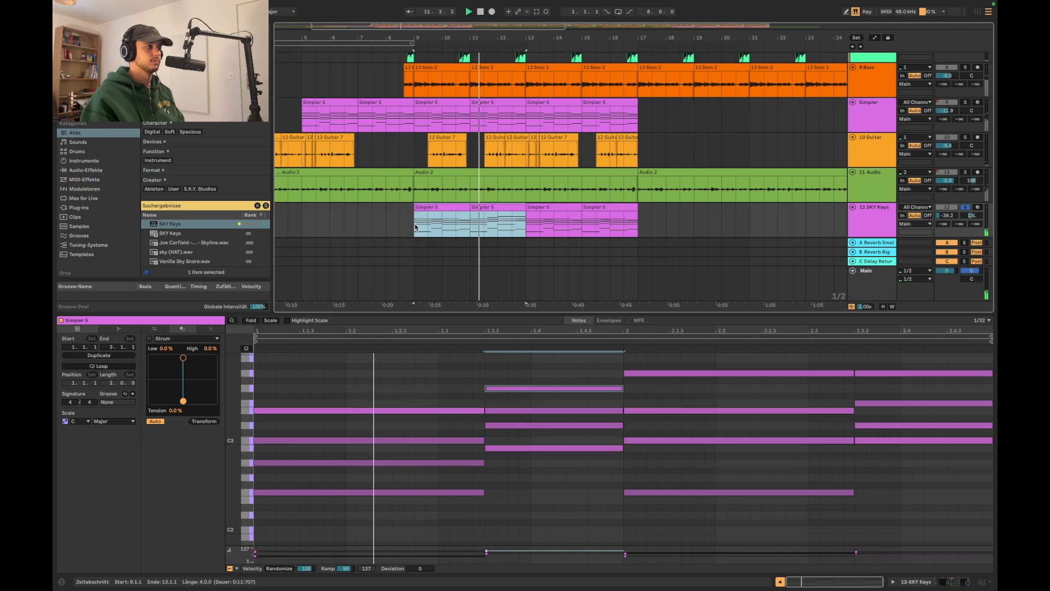
pyautogui.hotkey('ctrl', 'd')
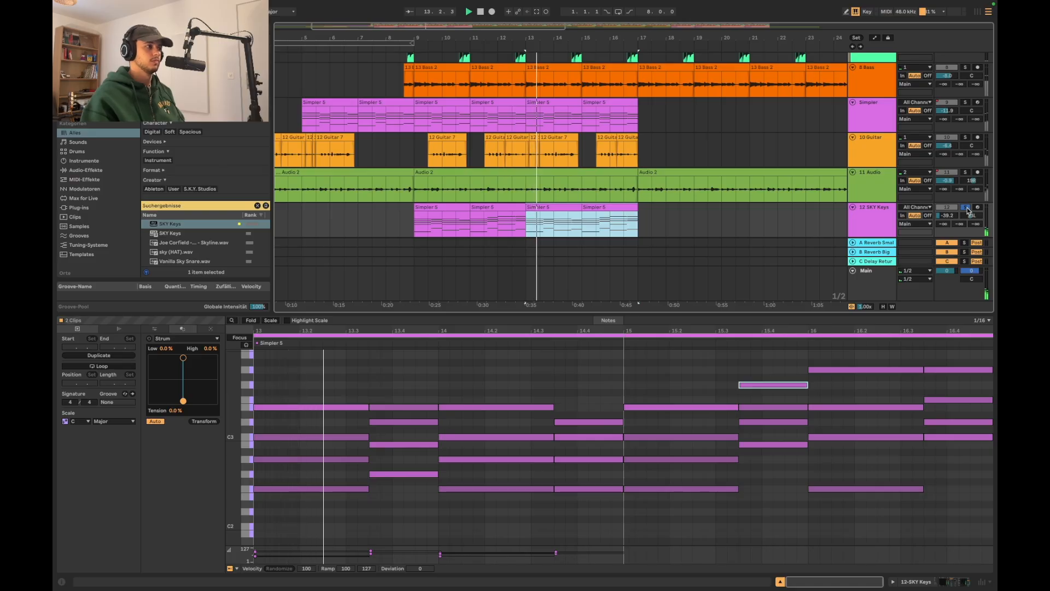
pyautogui.click(409, 231)
pyautogui.press('space')
pyautogui.scroll(3, 490, 241)
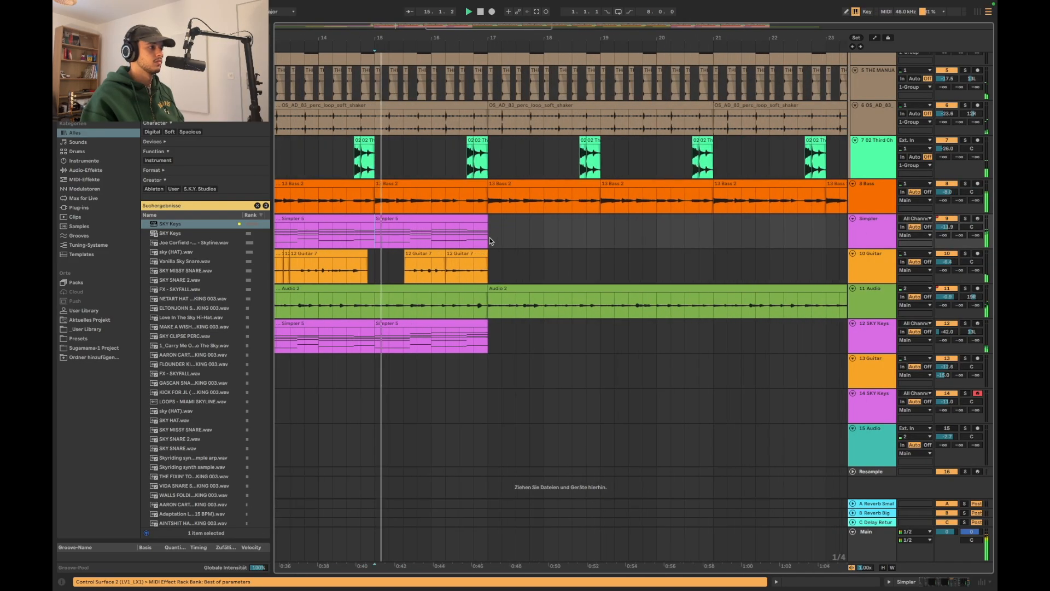
# Shorten the 6 OS_AD_83 soft shaker clip to end just after 16.4.1, leaving a gap before bar 17
pyautogui.scroll(-6, 490, 241)
pyautogui.scroll(1, 491, 241)
pyautogui.scroll(4, 491, 241)
pyautogui.scroll(6, 490, 241)
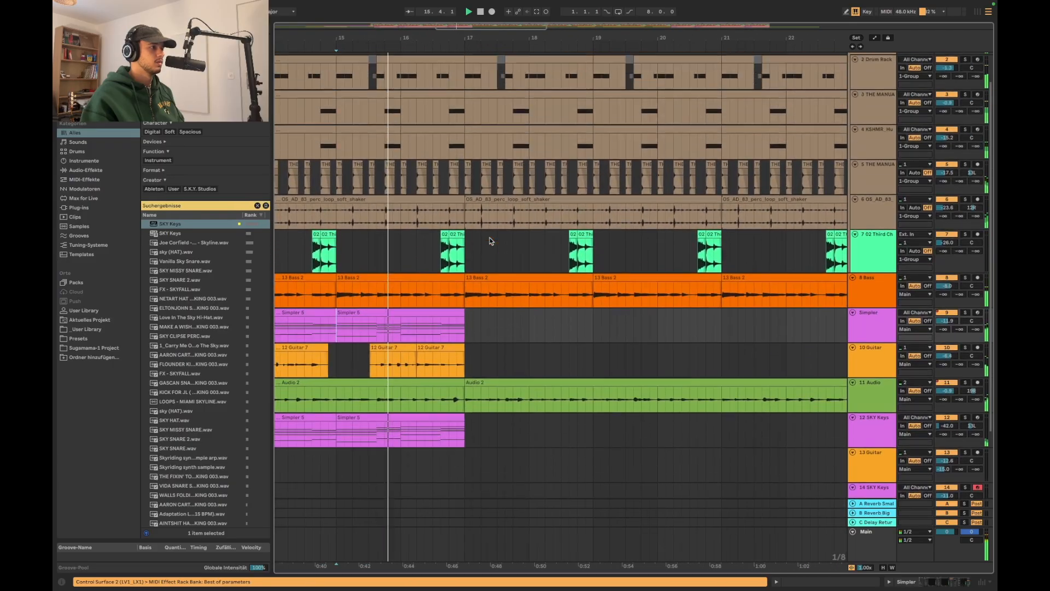
pyautogui.scroll(-3, 492, 243)
pyautogui.scroll(-2, 511, 280)
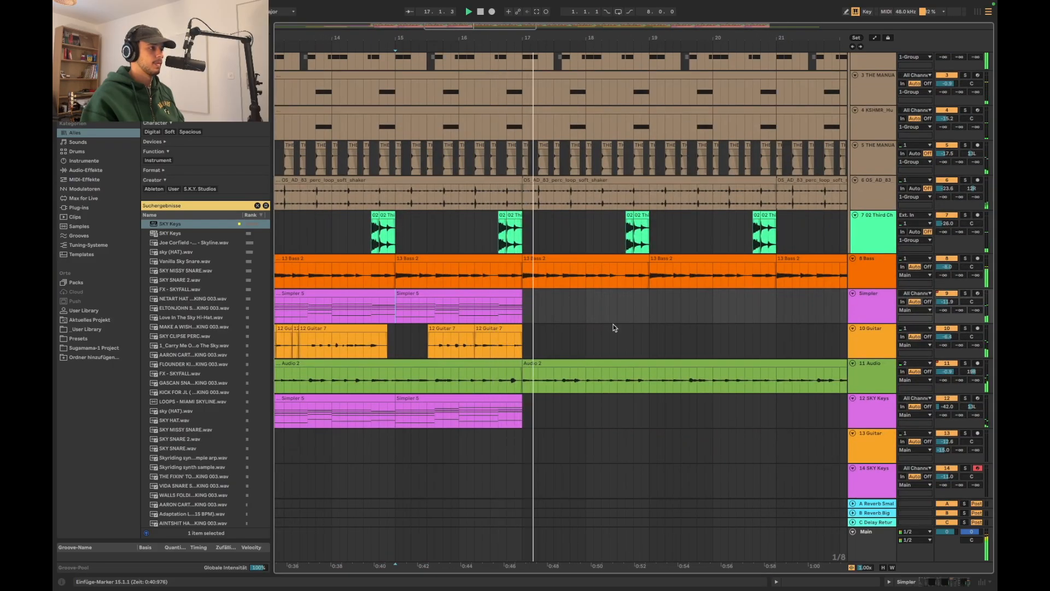
pyautogui.click(449, 195)
pyautogui.scroll(3, 449, 195)
pyautogui.scroll(-5, 449, 197)
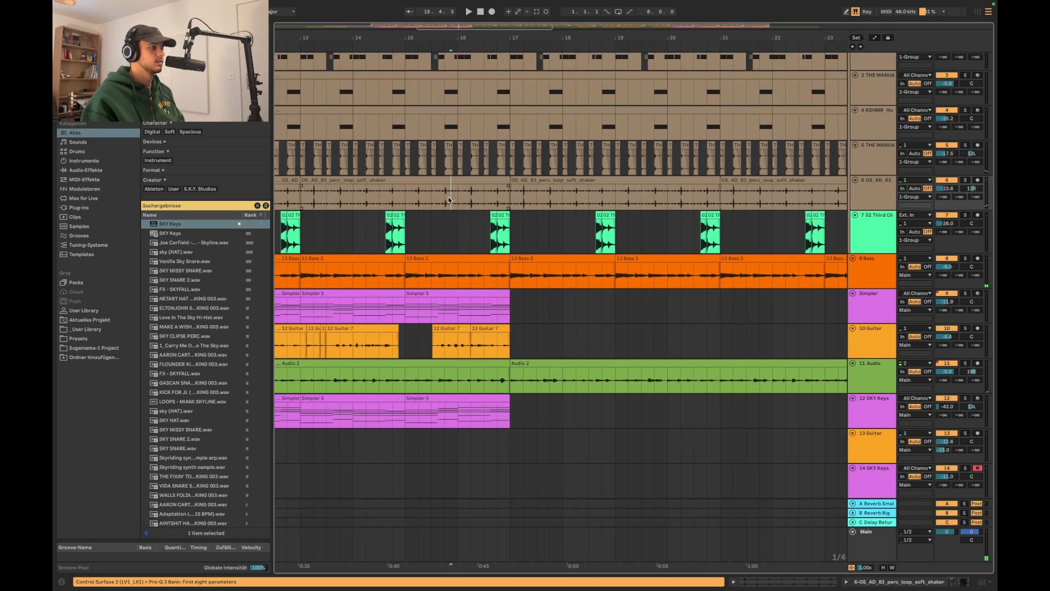
pyautogui.scroll(-1, 450, 197)
pyautogui.scroll(8, 542, 176)
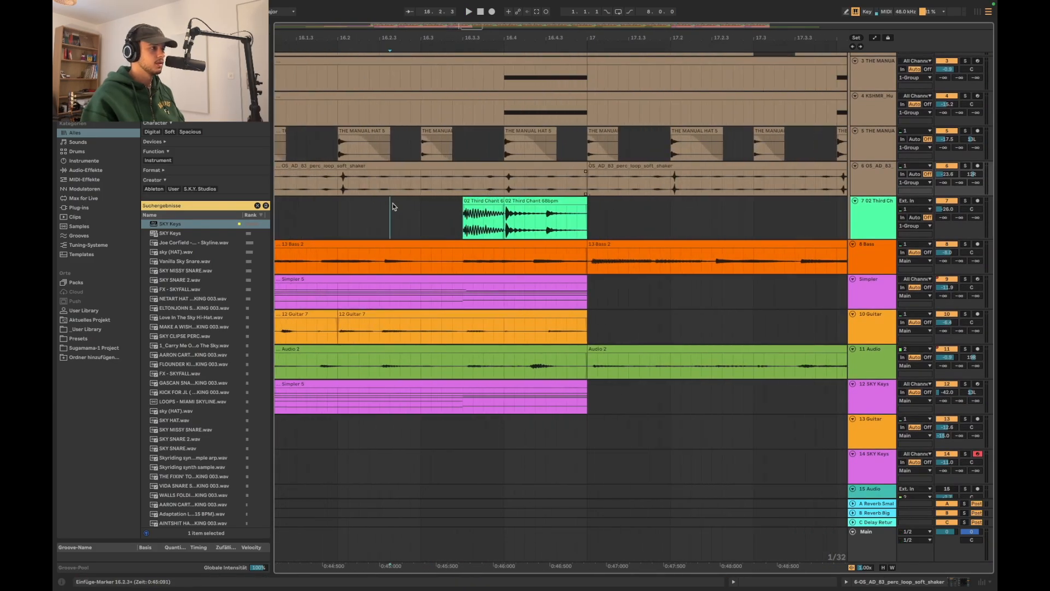
pyautogui.press('space')
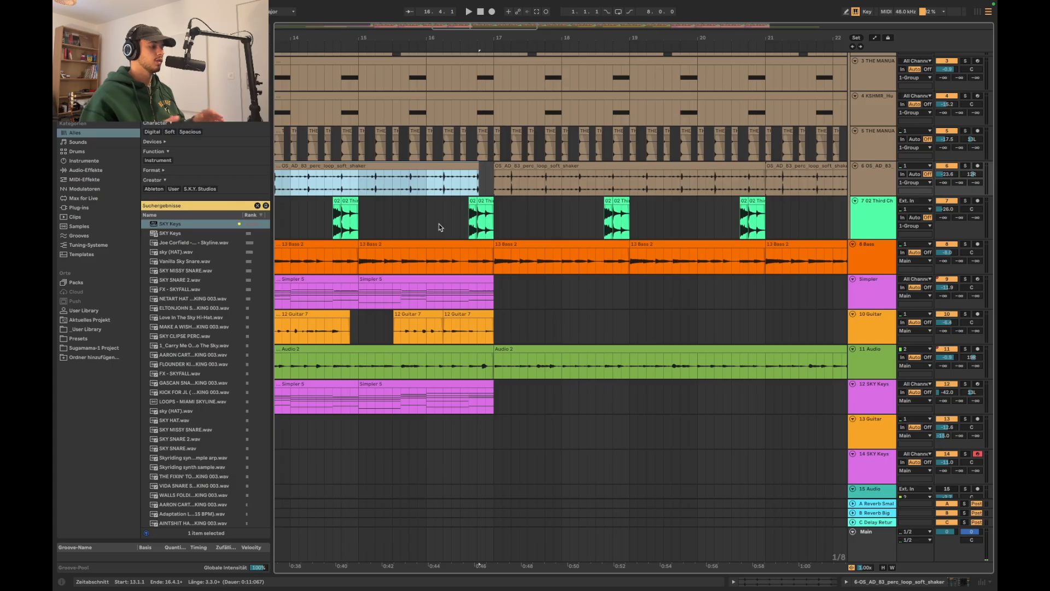
pyautogui.scroll(-1, 440, 228)
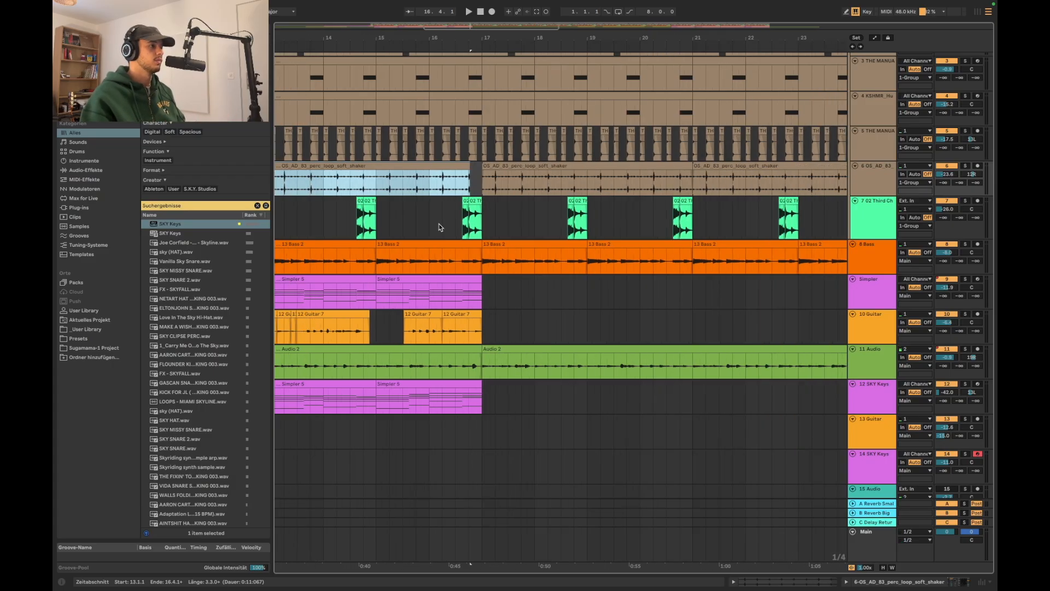
# Listen to the shaker gap by playing the arrangement from bar 16.2.2 into bar 17
pyautogui.scroll(5, 459, 206)
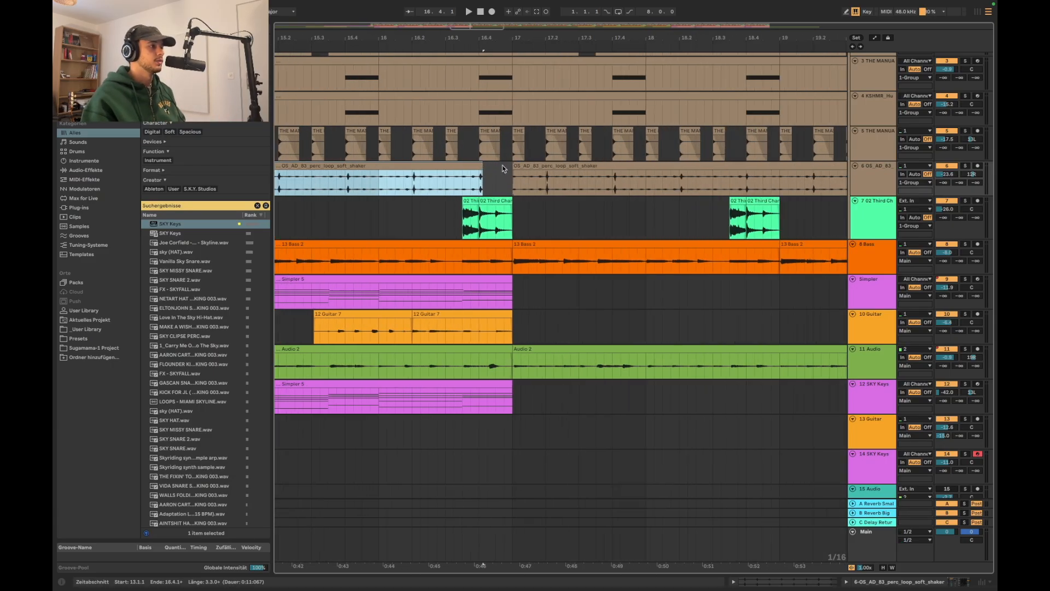
pyautogui.scroll(2, 679, 219)
pyautogui.click(369, 257)
pyautogui.press('space')
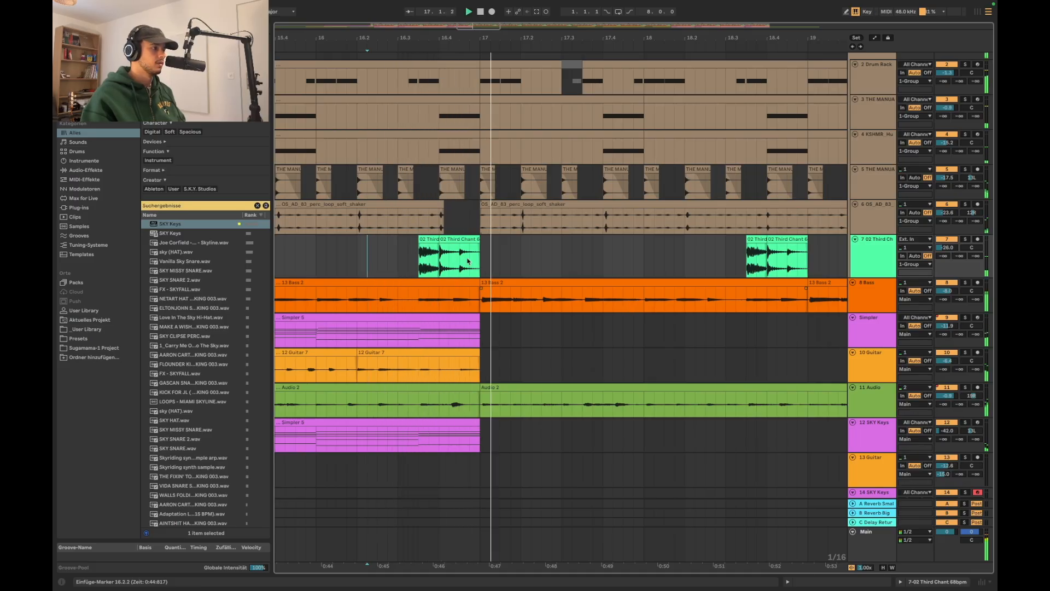
pyautogui.press('space')
# Deactivate both 02 Third Chant clips just before bar 17 and play the transition
pyautogui.scroll(1, 467, 261)
pyautogui.click(413, 291)
pyautogui.click(425, 247)
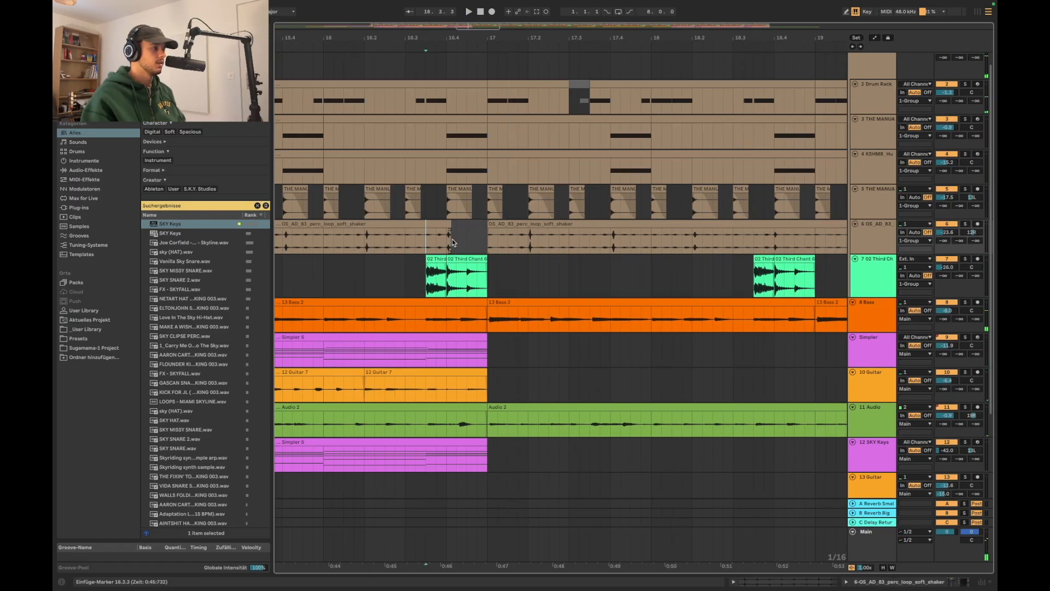
pyautogui.click(466, 256)
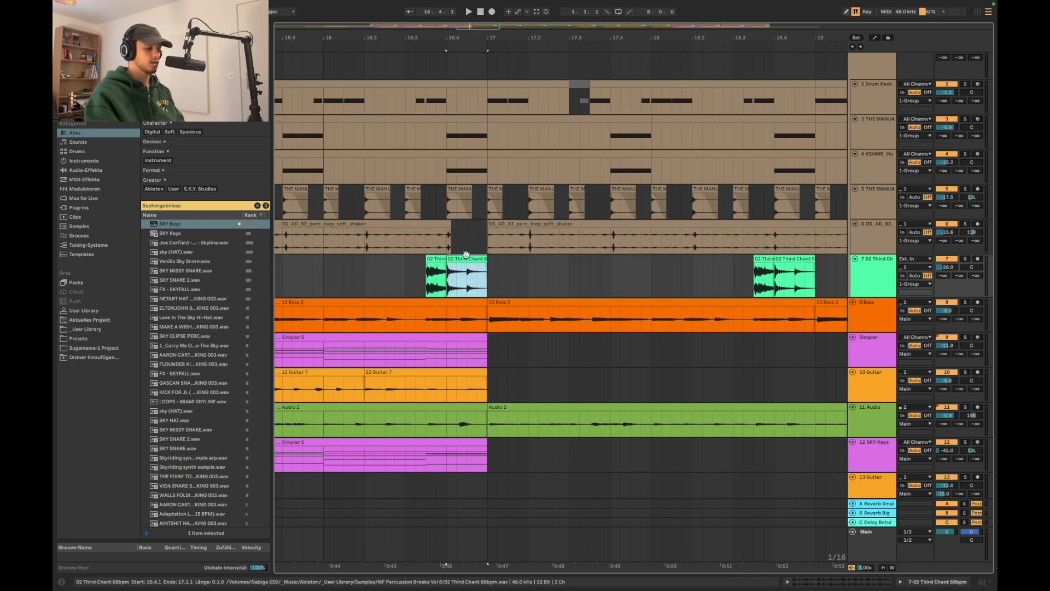
pyautogui.click(382, 275)
pyautogui.click(439, 261)
pyautogui.press('0')
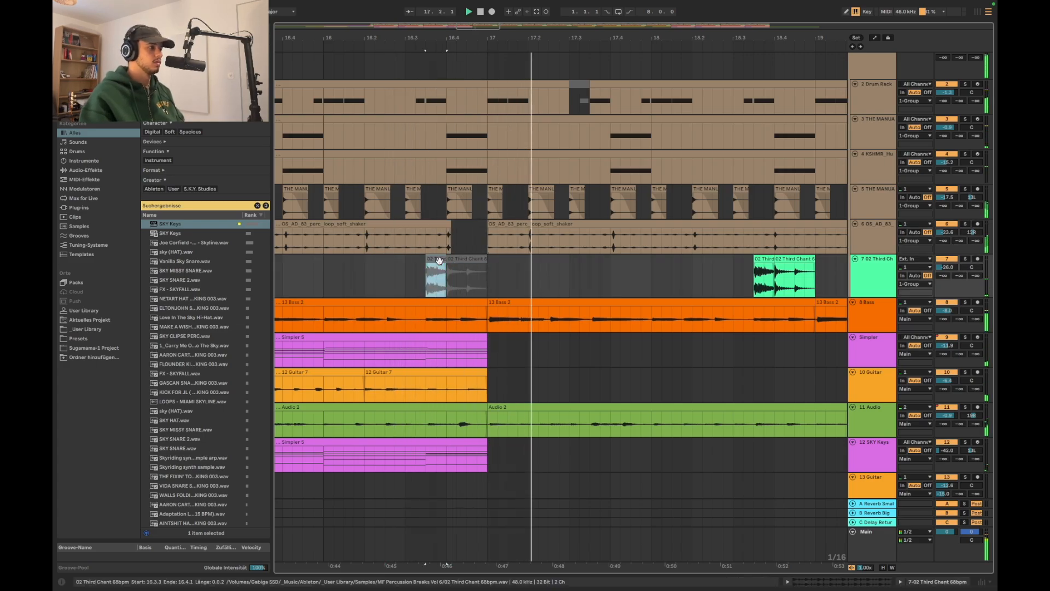
# Automate the 12 SKY Keys track's on/off switch to turn the track off from bar 17, then hide the automation
pyautogui.scroll(-3, 439, 261)
pyautogui.scroll(-2, 438, 257)
pyautogui.click(424, 236)
pyautogui.rightClick(948, 350)
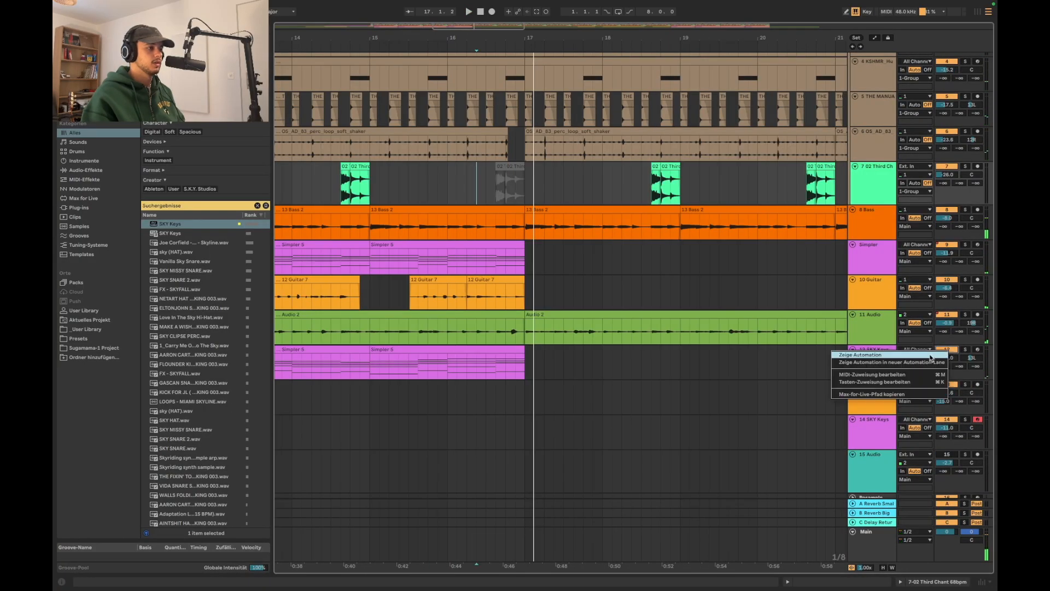
pyautogui.click(859, 354)
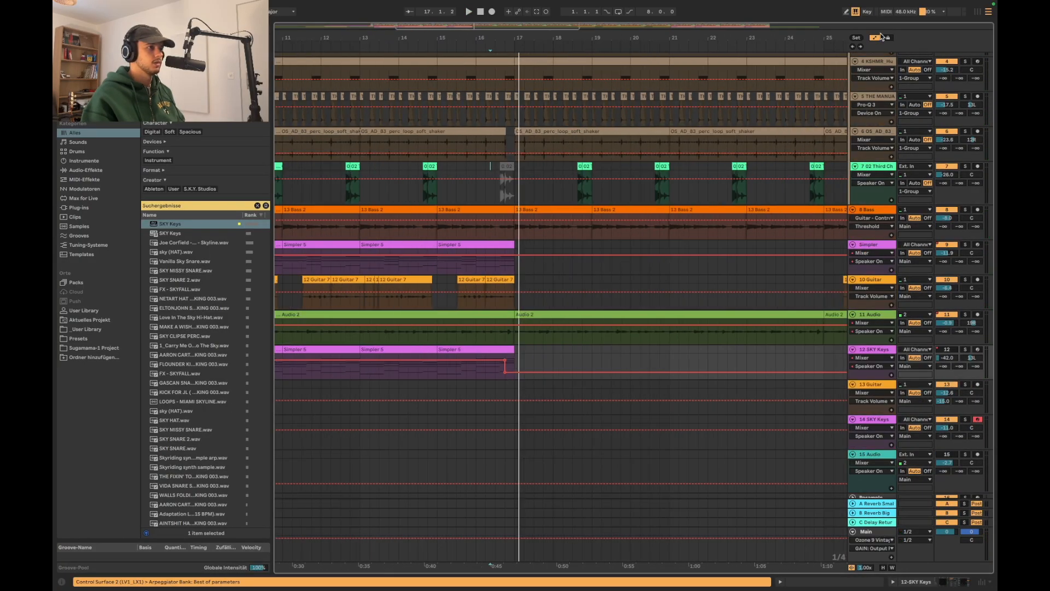
pyautogui.click(880, 37)
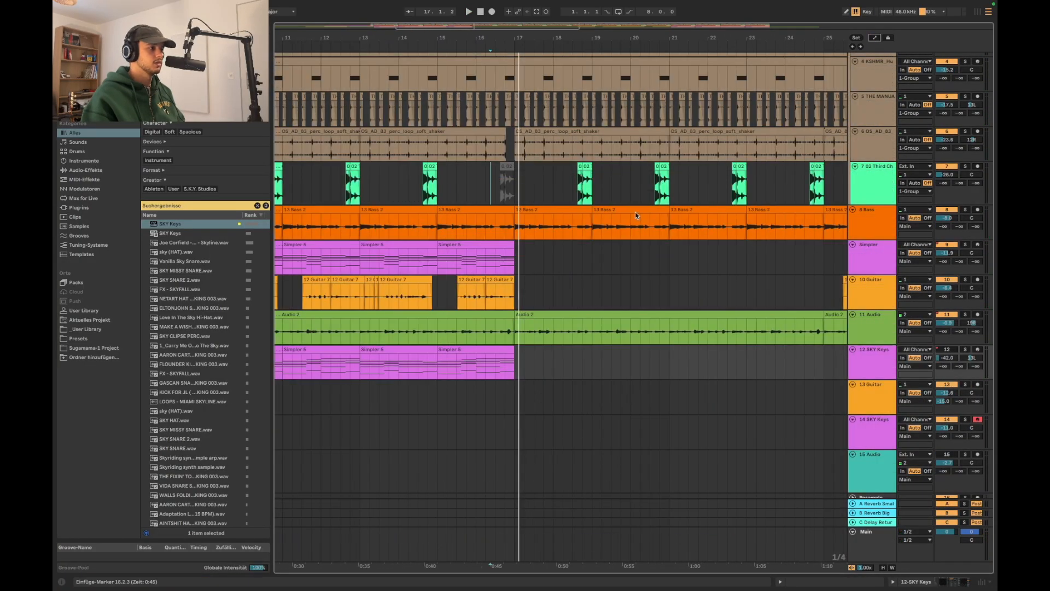
# Play the arrangement from bar 16.1.1 through the bar 17 transition and review the layout of all tracks
pyautogui.click(480, 189)
pyautogui.press('space')
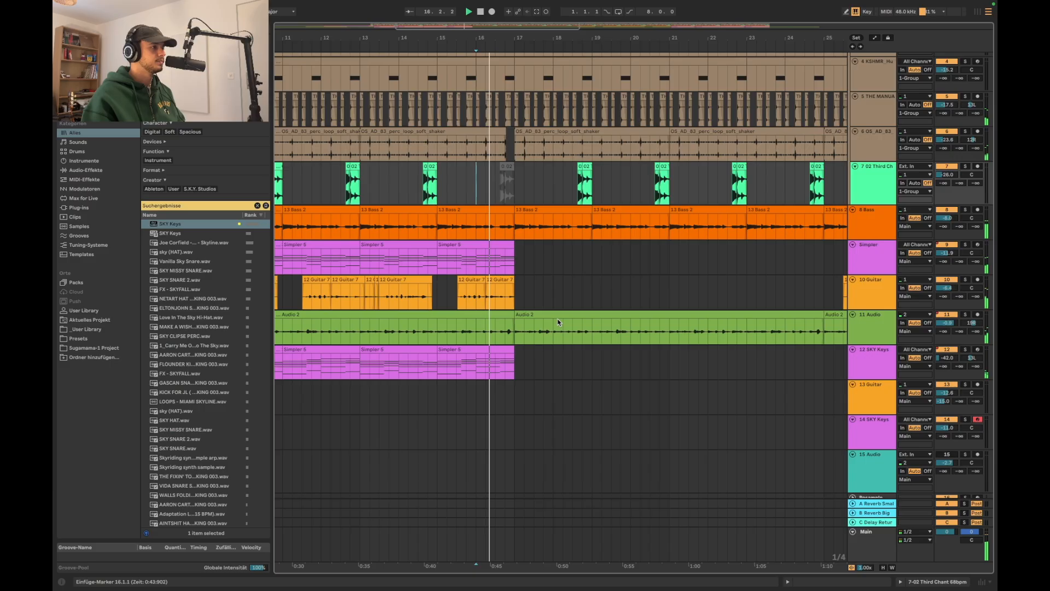
pyautogui.scroll(2, 560, 323)
pyautogui.scroll(-4, 558, 322)
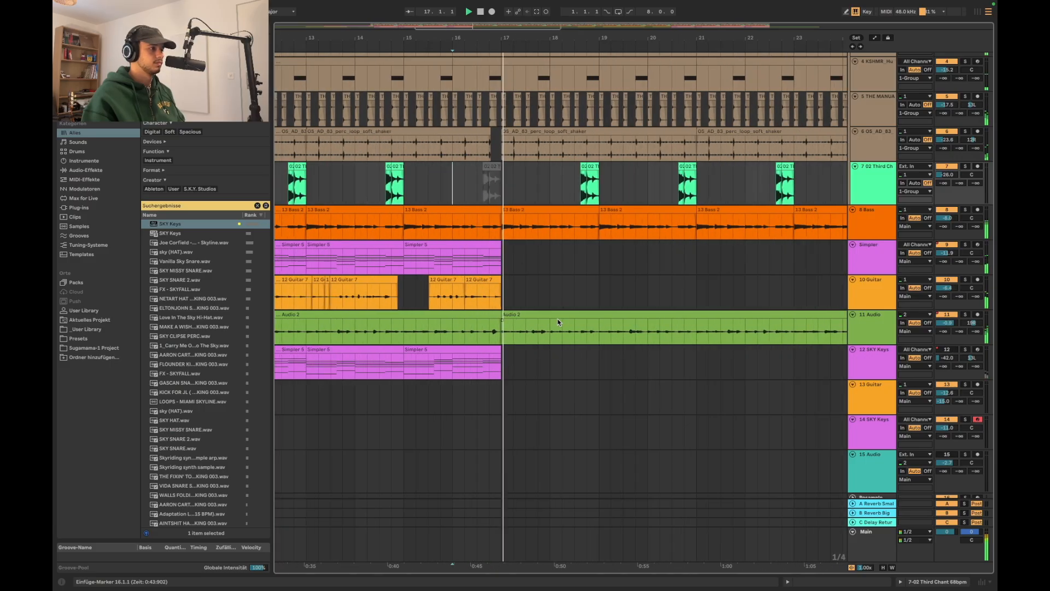
pyautogui.scroll(-4, 557, 322)
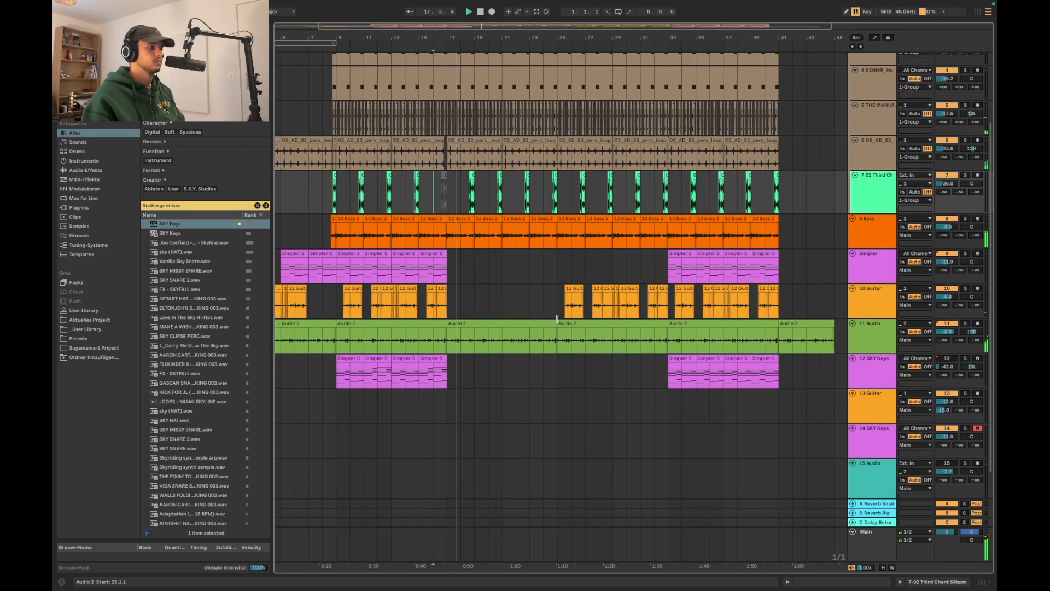
pyautogui.scroll(-2, 487, 386)
pyautogui.scroll(1, 487, 386)
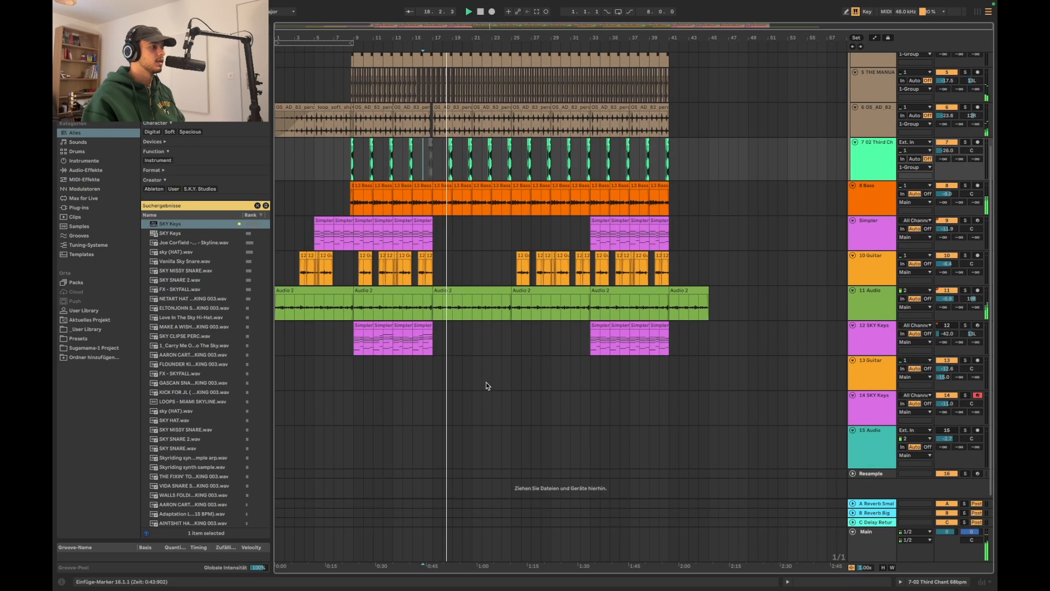
pyautogui.scroll(1, 488, 386)
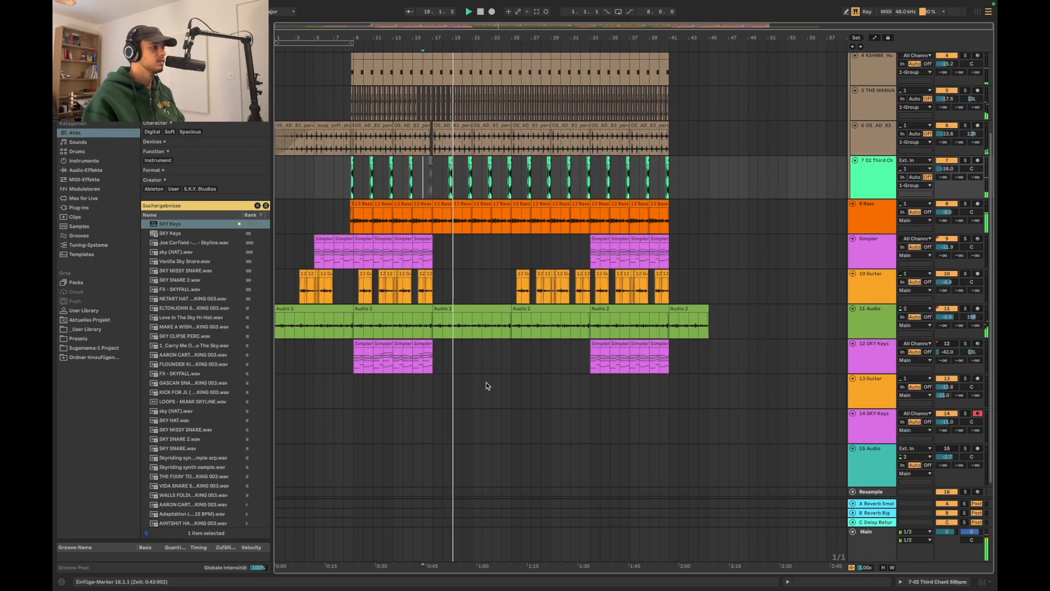
pyautogui.scroll(5, 487, 387)
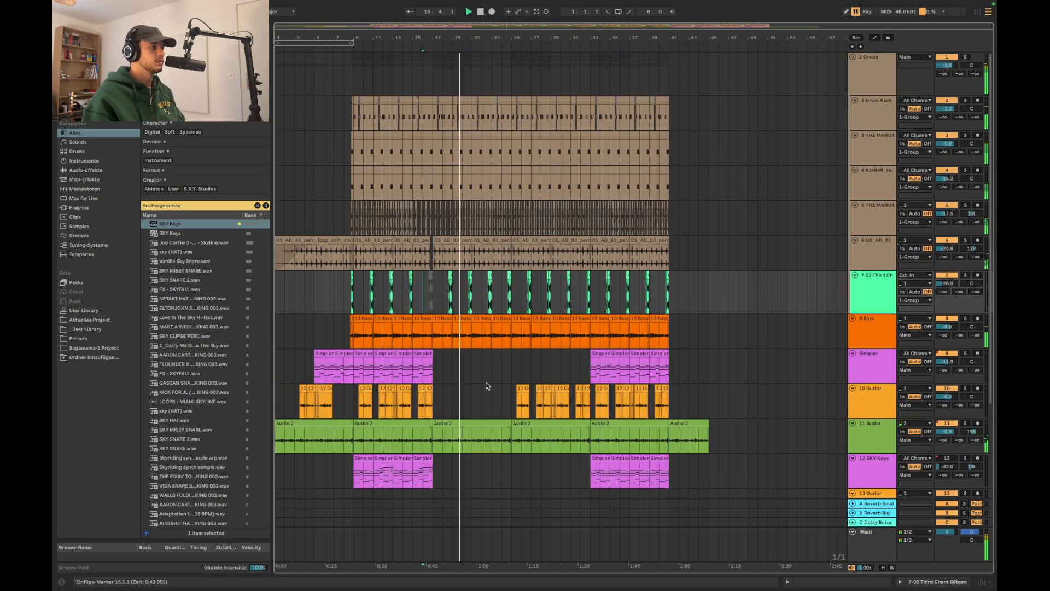
pyautogui.scroll(-6, 491, 295)
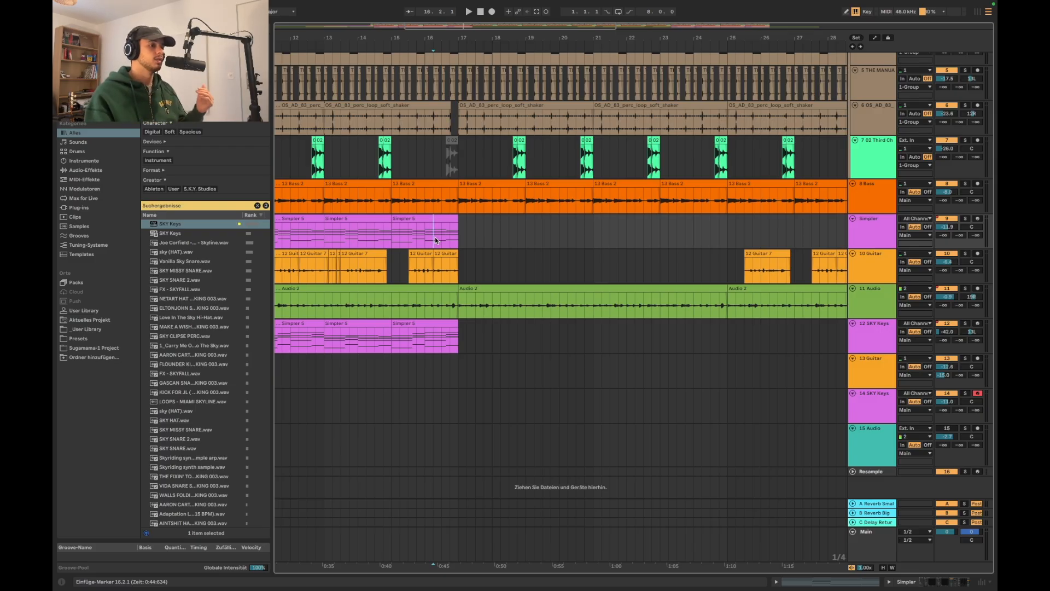
# Arm the 13 Guitar track for recording
pyautogui.click(864, 373)
pyautogui.click(873, 398)
pyautogui.click(876, 382)
pyautogui.click(878, 402)
pyautogui.click(970, 362)
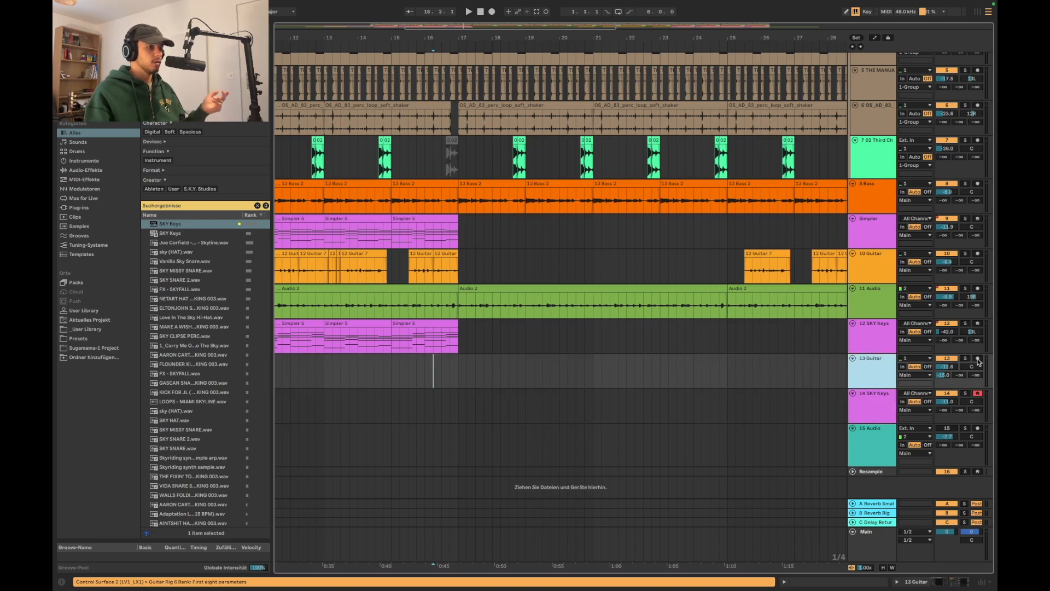
pyautogui.click(978, 359)
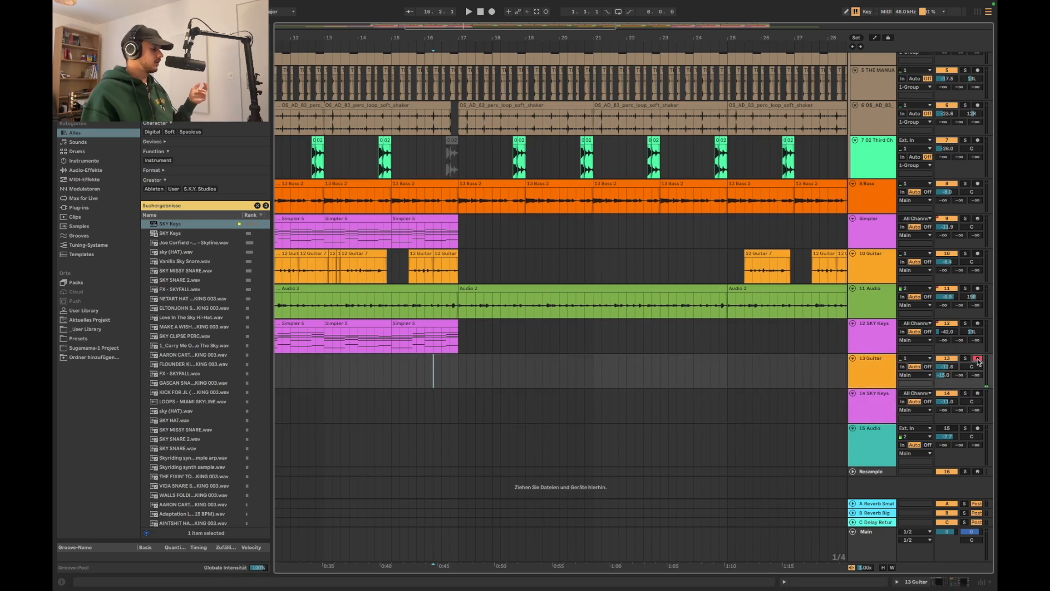
# Record a new guitar part on the 13 Guitar track in the empty section after bar 17, restarting the first take
pyautogui.click(358, 371)
pyautogui.scroll(-4, 357, 371)
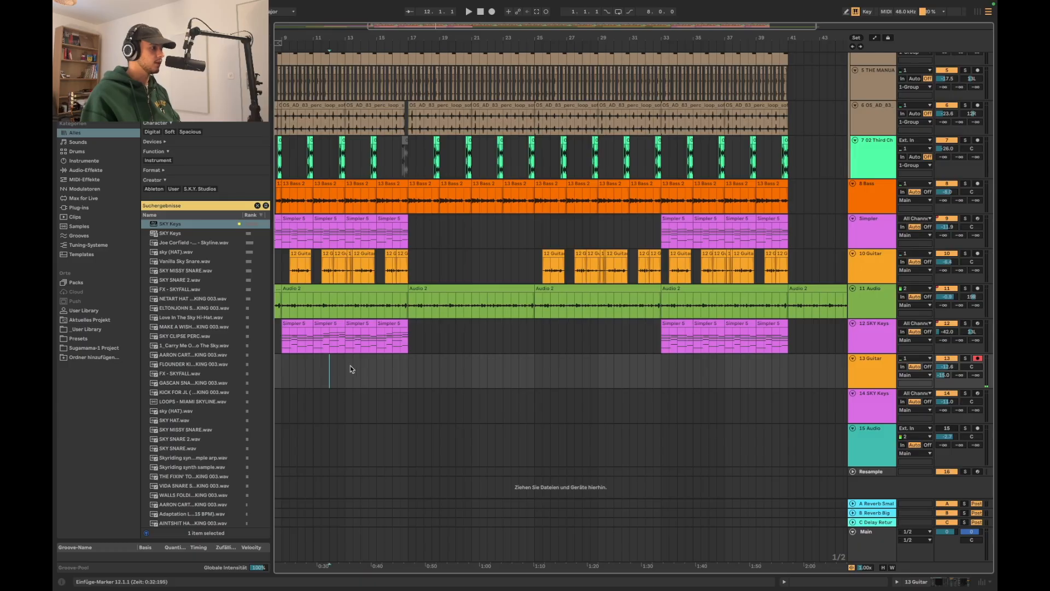
pyautogui.click(492, 12)
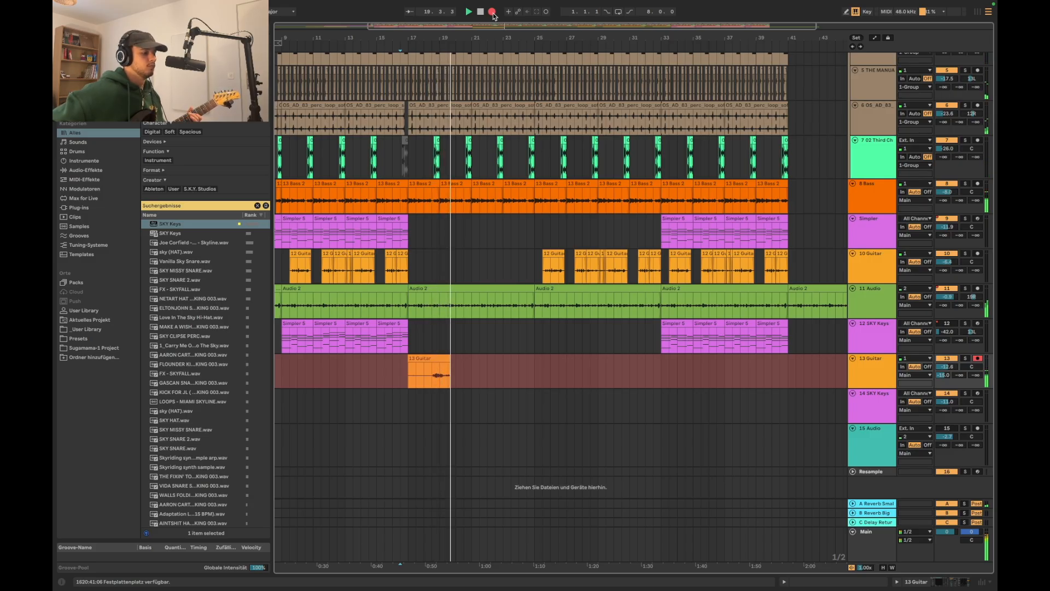
pyautogui.press('space')
pyautogui.press('space')
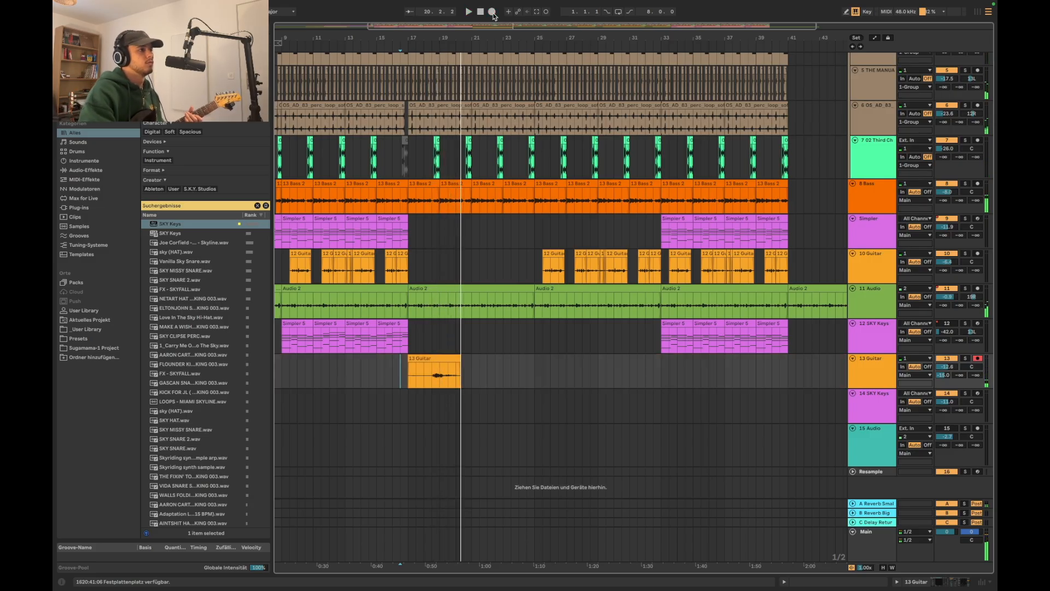
pyautogui.click(492, 13)
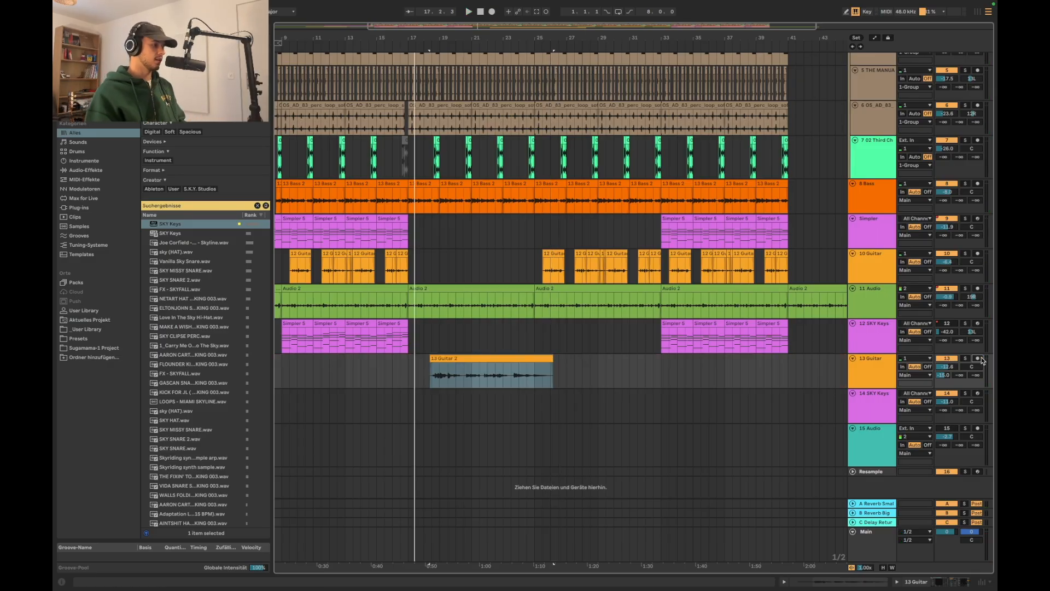
# Lower the 13 Guitar track's volume to about -15.8 dB and raise its C Delay Return send, checking the result in playback
pyautogui.scroll(5, 395, 365)
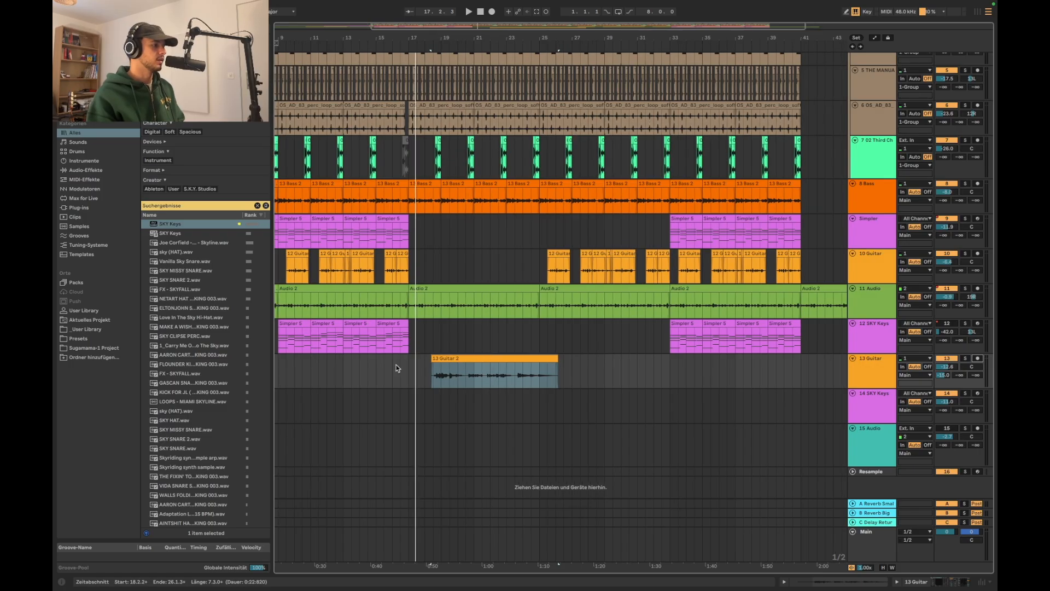
pyautogui.click(447, 366)
pyautogui.scroll(-2, 447, 366)
pyautogui.hscroll(2, 505, 365)
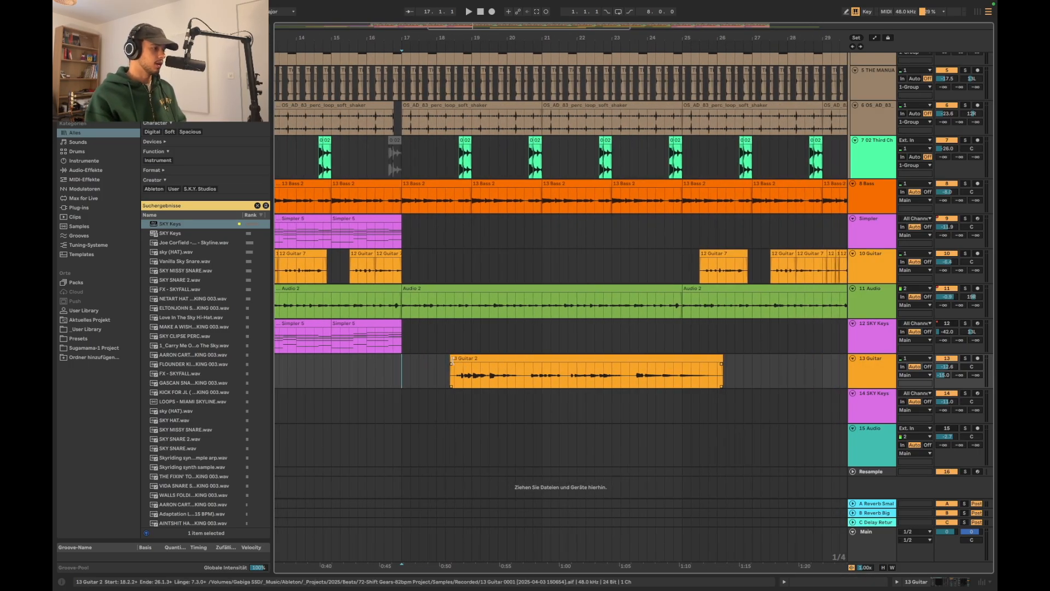
pyautogui.scroll(1, 464, 381)
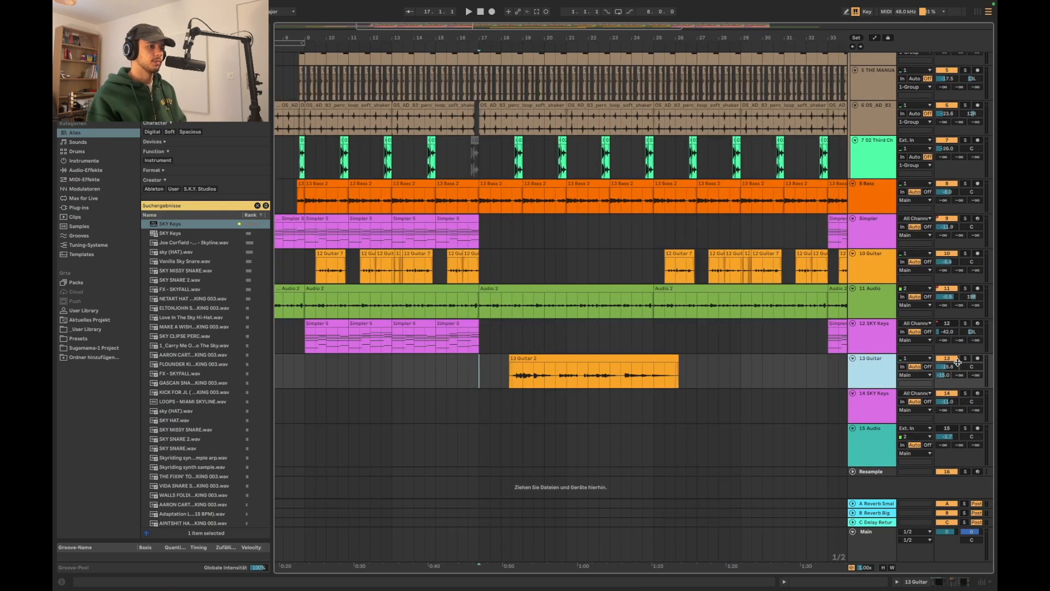
pyautogui.moveTo(976, 376); pyautogui.dragTo(974, 371)
pyautogui.rightClick(976, 376)
pyautogui.click(860, 369)
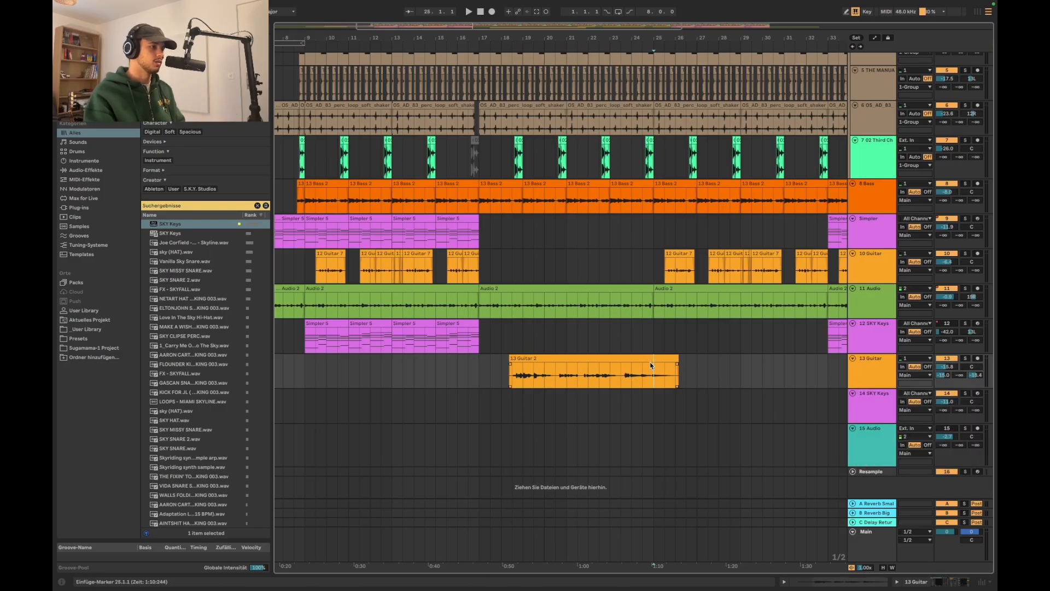
pyautogui.scroll(3, 650, 366)
pyautogui.press('space')
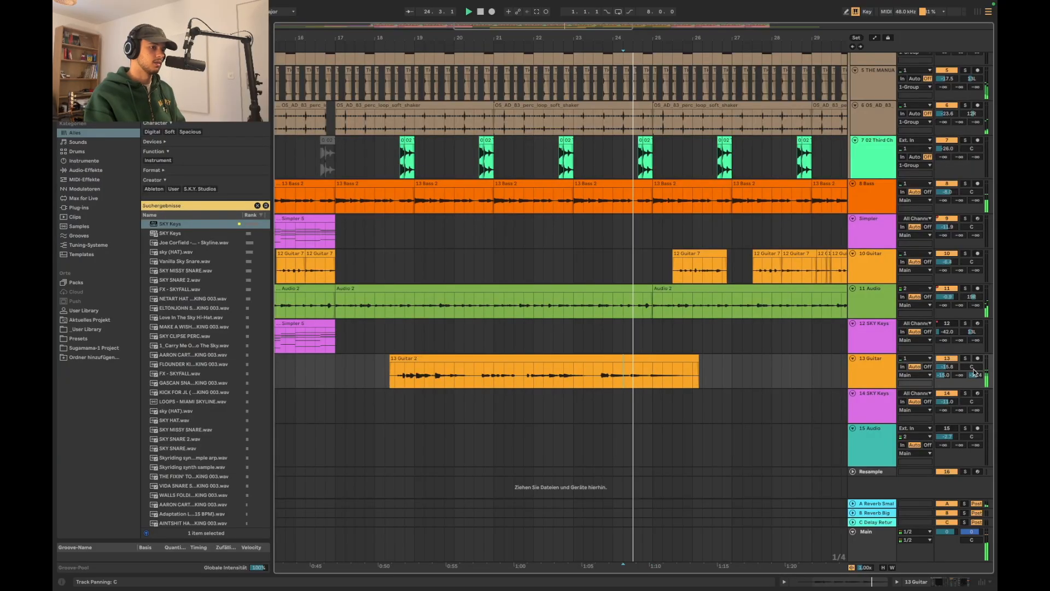
# Add the EchoBoy delay after the Compressor on the 13 Guitar track
pyautogui.doubleClick(856, 380)
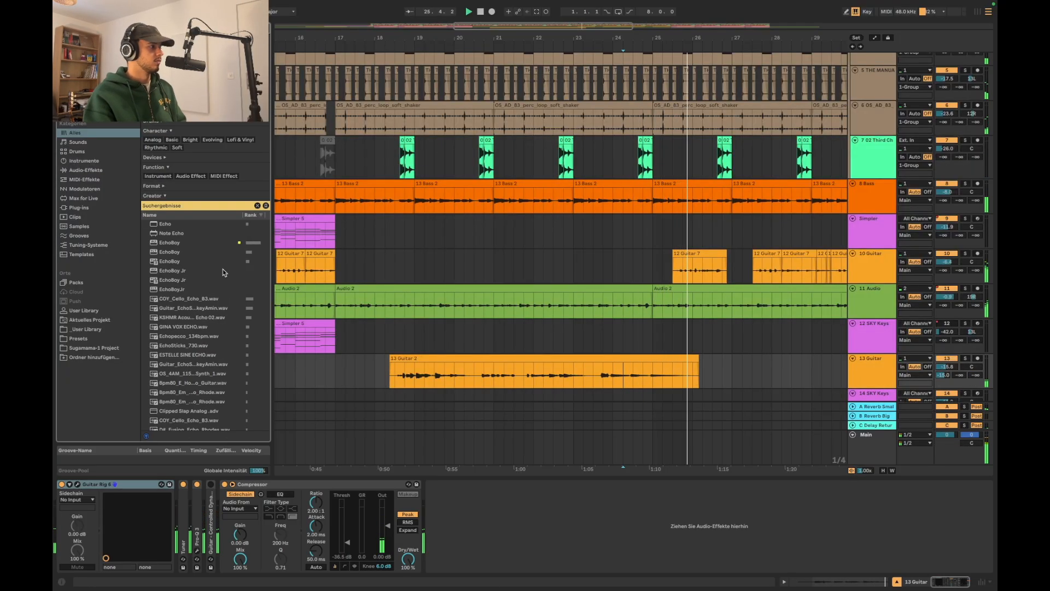
pyautogui.click(204, 242)
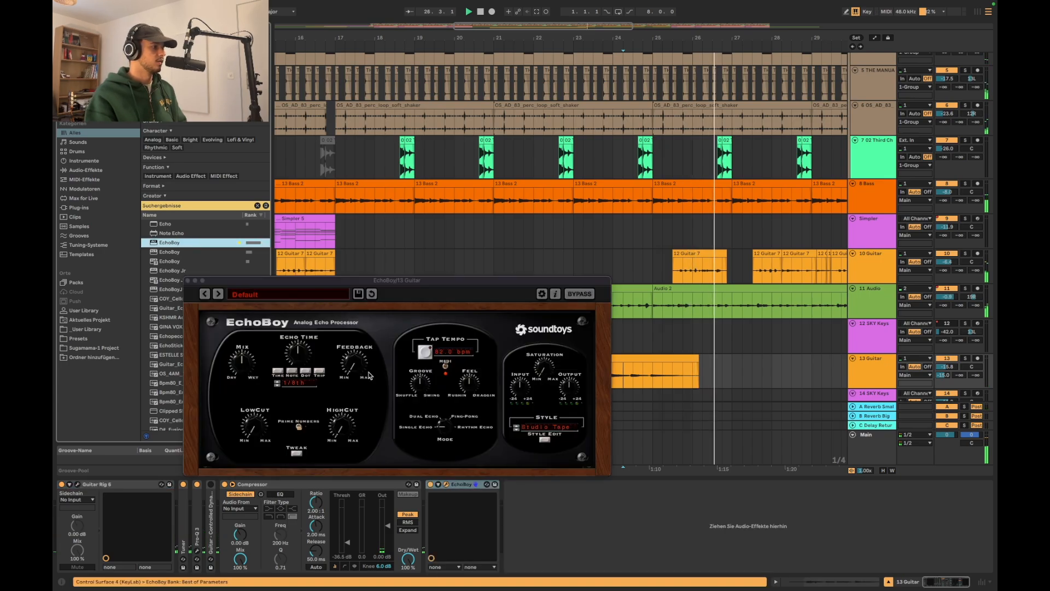
# Play from bar 17 and switch the EchoBoy on the 13 Guitar track to Ping-Pong mode, trying Dual Echo first
pyautogui.click(335, 241)
pyautogui.press('space')
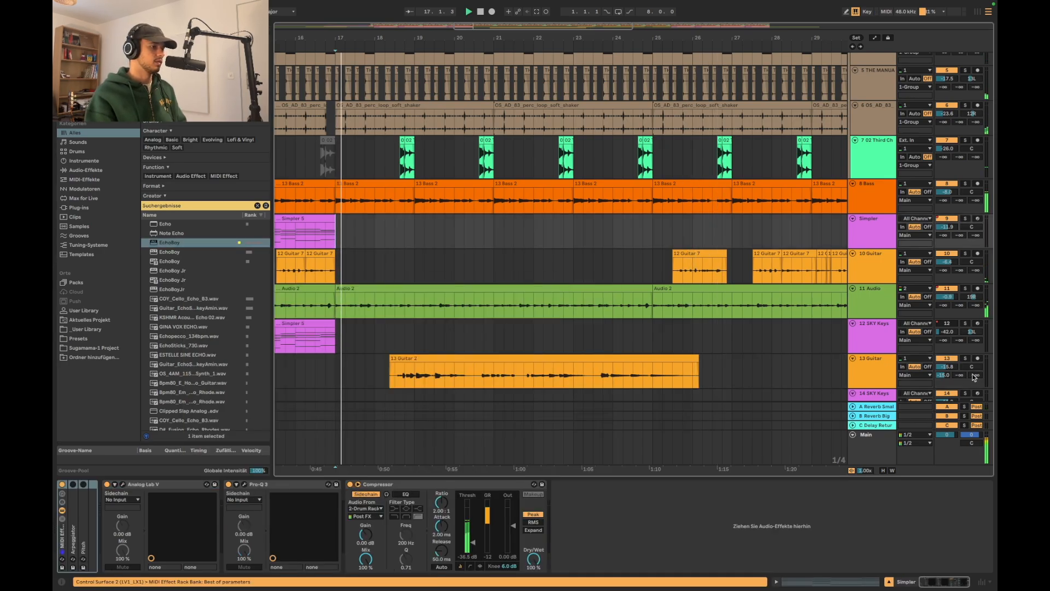
pyautogui.click(973, 376)
pyautogui.click(352, 362)
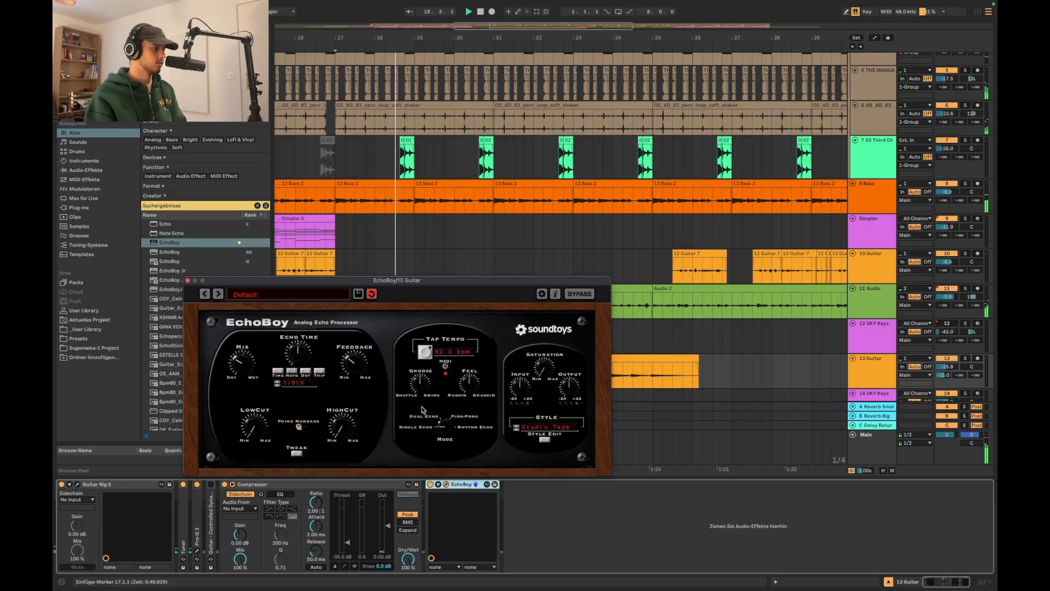
pyautogui.moveTo(447, 425); pyautogui.dragTo(452, 406)
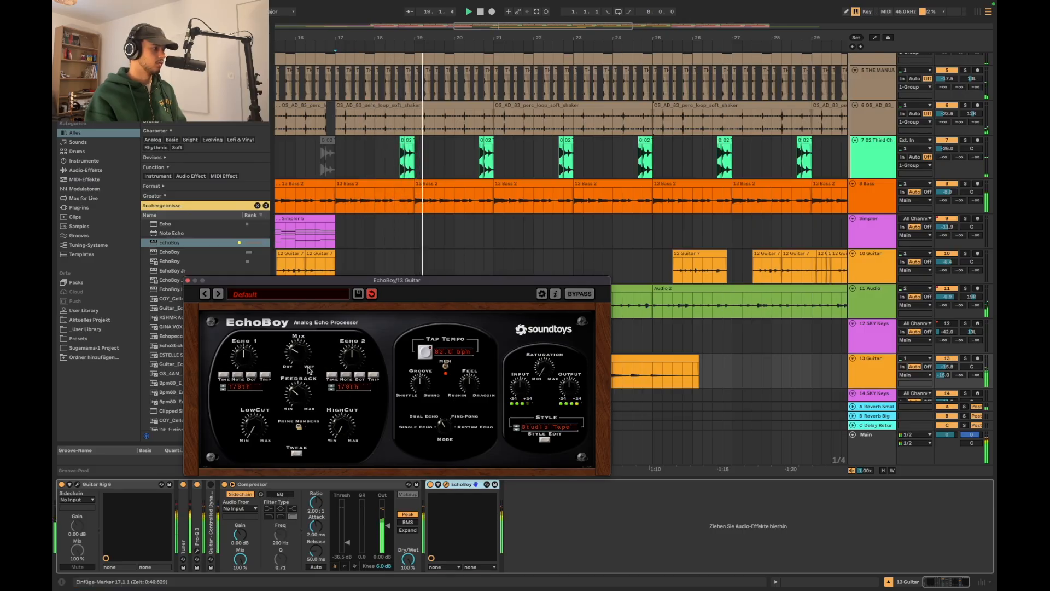
pyautogui.moveTo(444, 402); pyautogui.dragTo(446, 440)
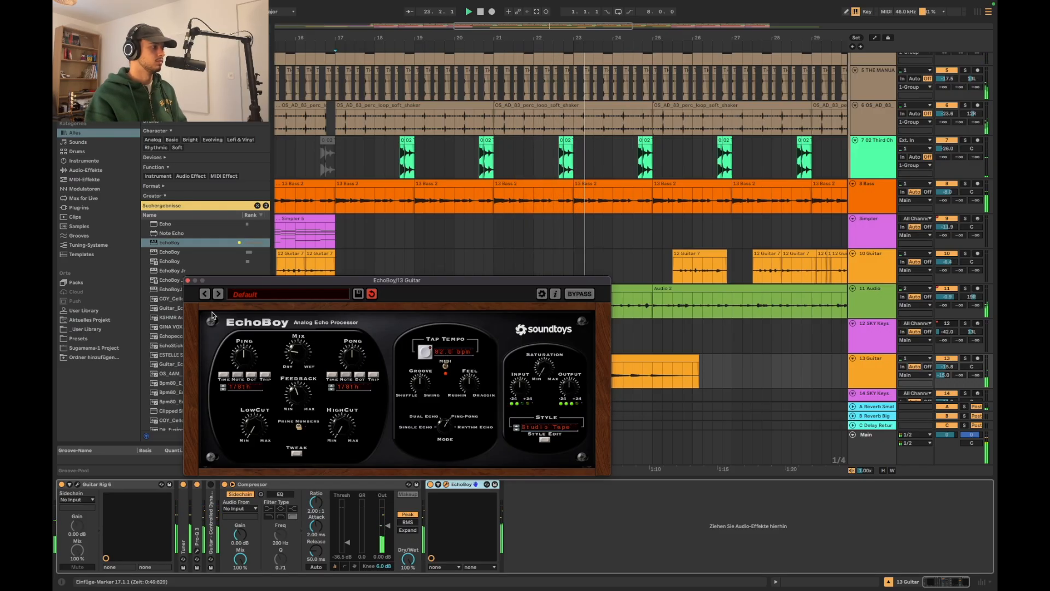
pyautogui.click(188, 281)
# Delete the 10 Guitar clips between bars 25 and 33
pyautogui.press('-')
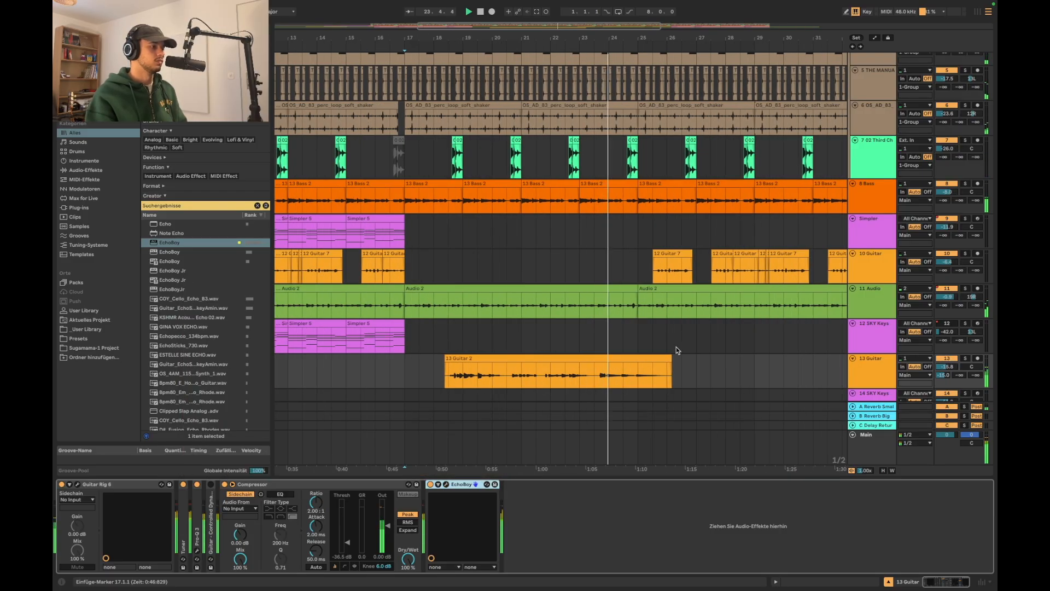
pyautogui.press('-')
pyautogui.scroll(-3, 678, 350)
pyautogui.scroll(1, 678, 350)
pyautogui.scroll(4, 675, 317)
pyautogui.scroll(2, 658, 306)
pyautogui.scroll(-2, 658, 306)
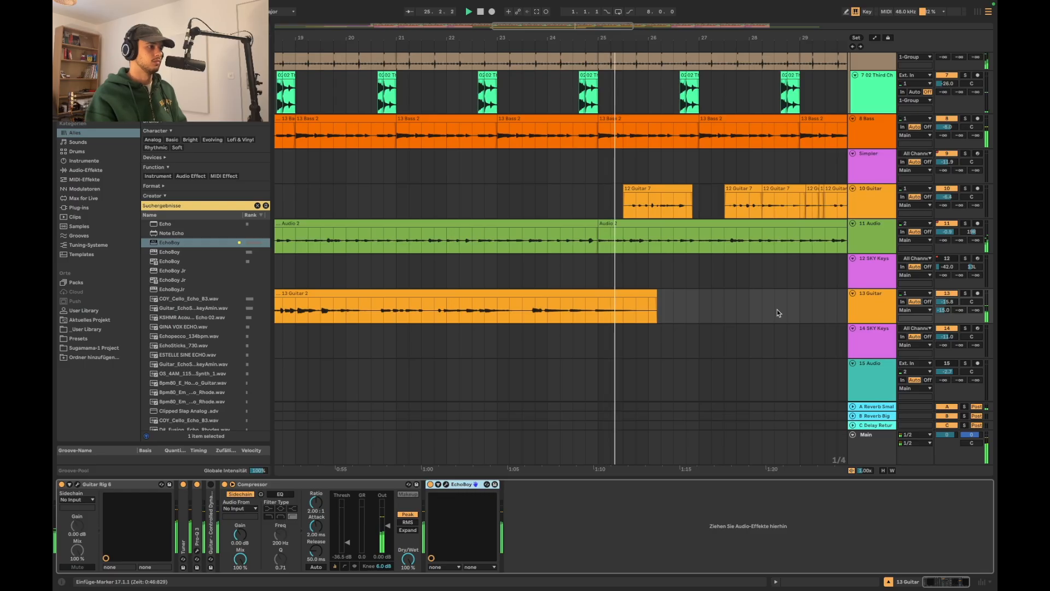
pyautogui.scroll(-3, 779, 313)
pyautogui.hscroll(5, 779, 313)
pyautogui.scroll(3, 759, 310)
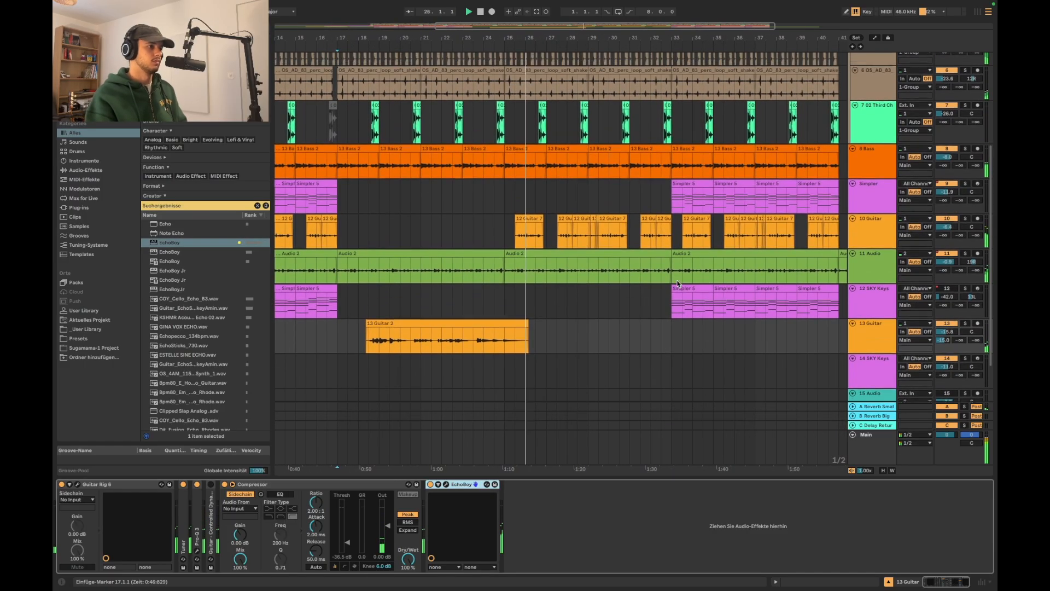
pyautogui.scroll(1, 677, 283)
pyautogui.moveTo(677, 283); pyautogui.dragTo(505, 292)
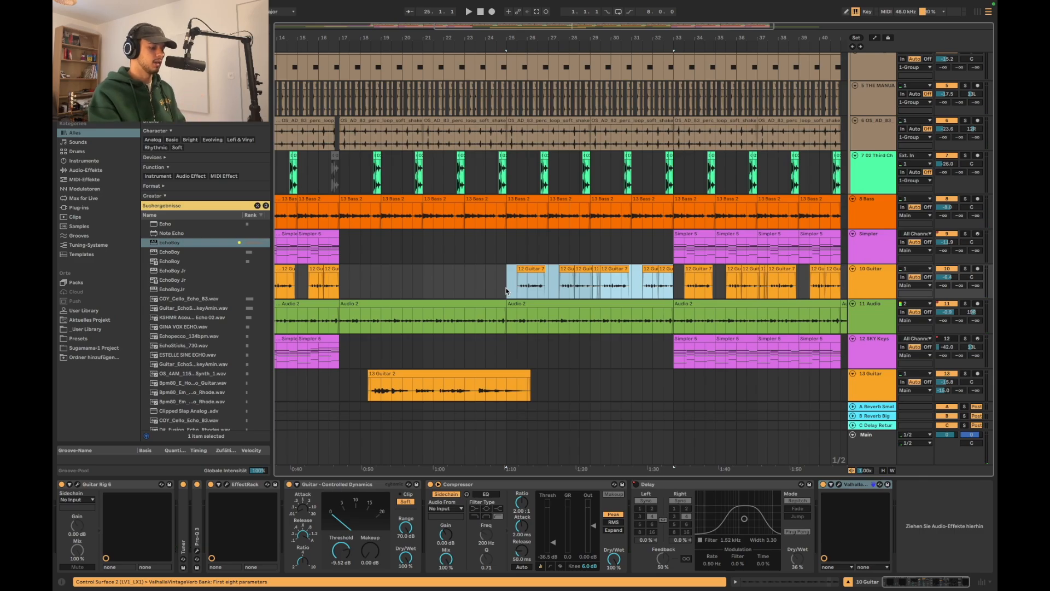
pyautogui.press('Delete')
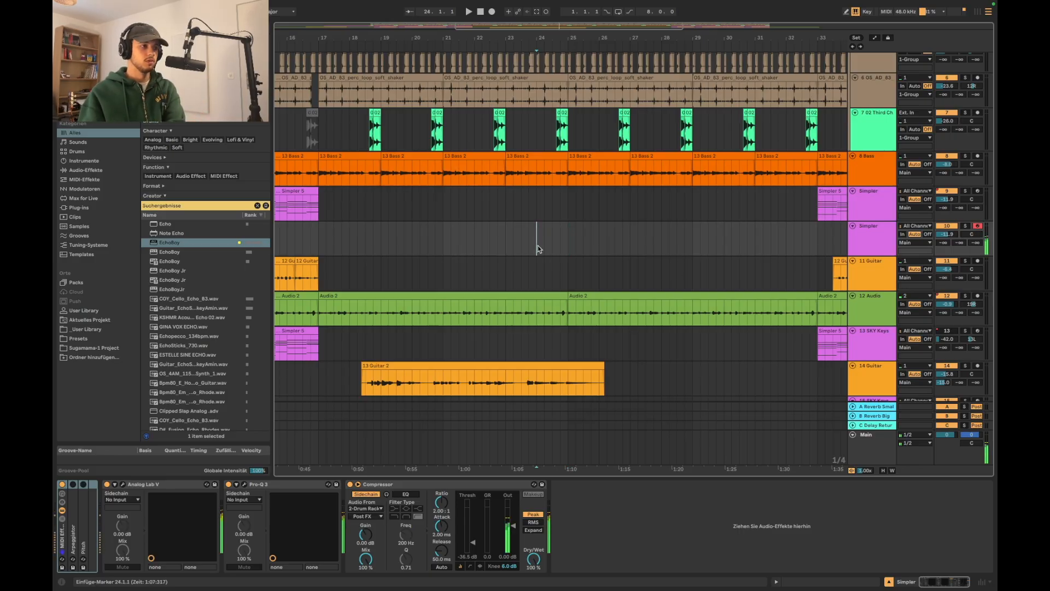
# Capture the played chords as a MIDI clip spanning bars 25 to 29 on the armed second Simpler track
pyautogui.press('space')
pyautogui.scroll(-4, 539, 235)
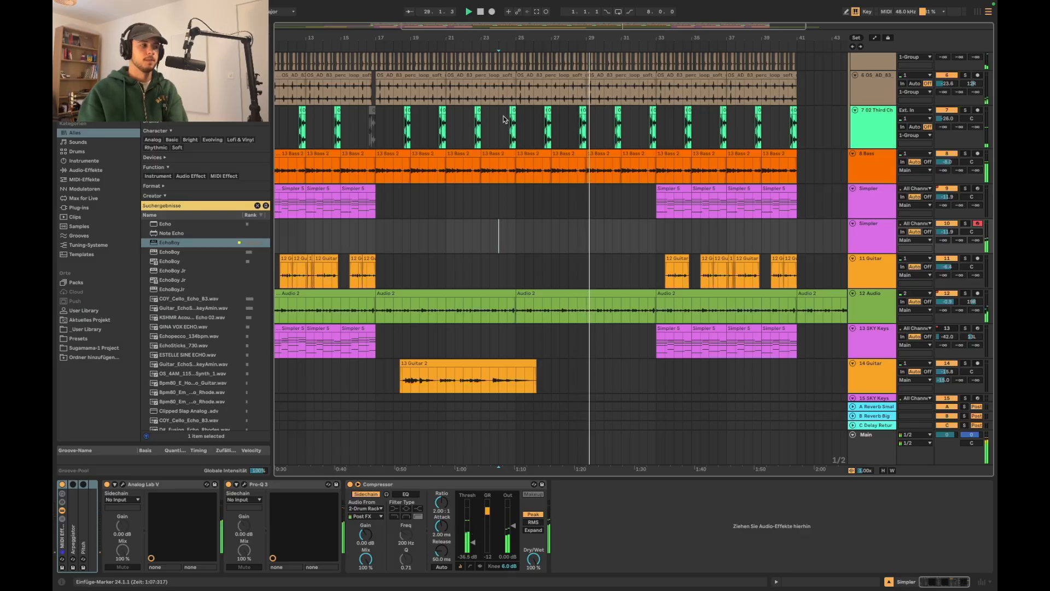
pyautogui.click(533, 12)
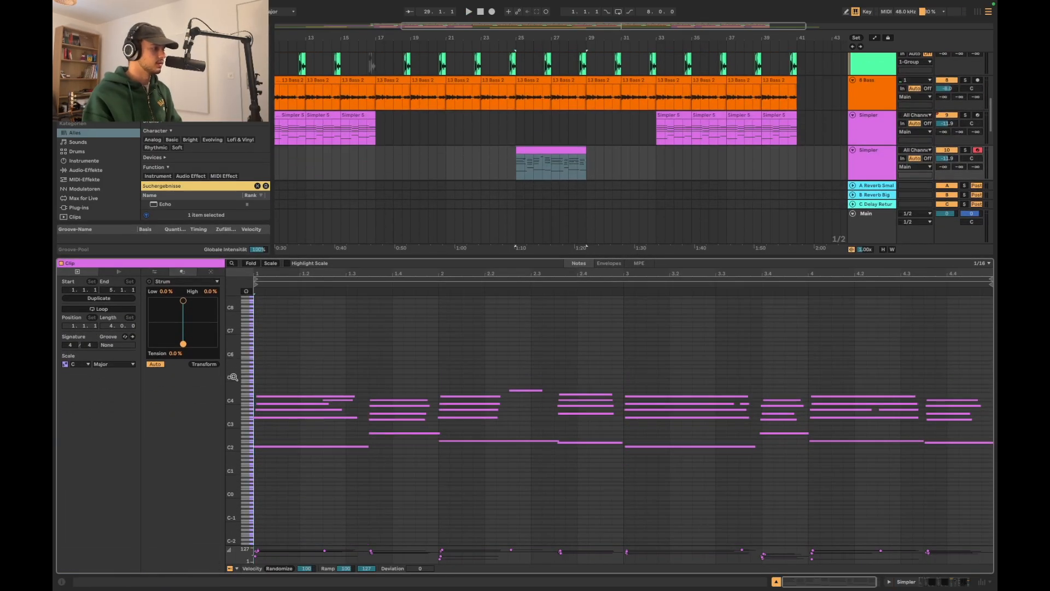
# Lengthen the selected chord notes at 3.3.3 in the captured clip to about 3.4.4, listening to the playback
pyautogui.moveTo(234, 377); pyautogui.dragTo(247, 380)
pyautogui.press('space')
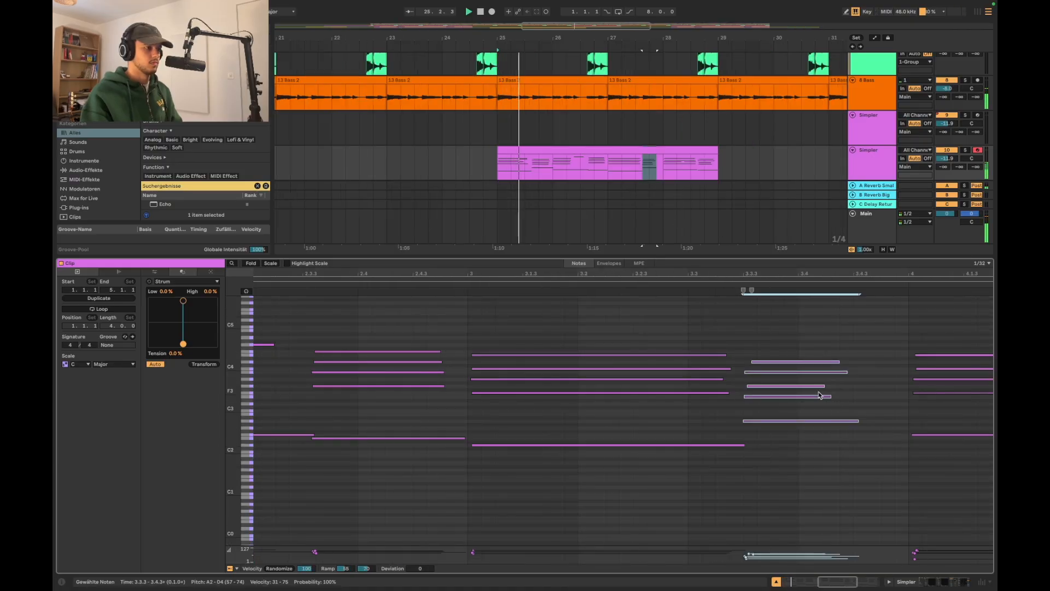
pyautogui.moveTo(829, 396); pyautogui.dragTo(881, 399)
pyautogui.moveTo(766, 347); pyautogui.dragTo(766, 429)
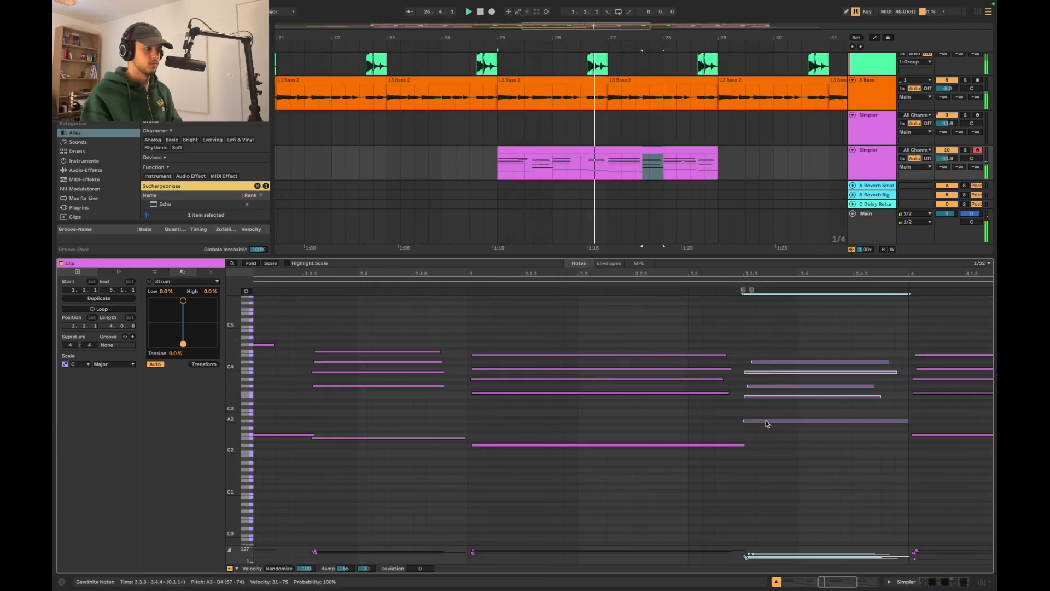
pyautogui.hscroll(-2, 586, 408)
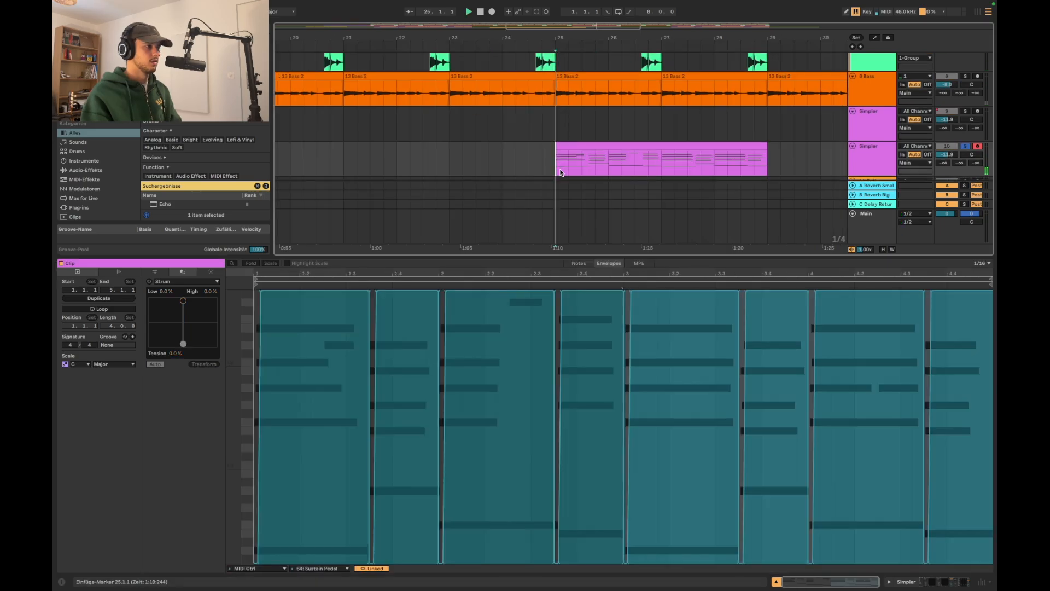
# Drop the captured clip's Sustain Pedal envelope to 0 at the clip's end and inspect the other pedal changes
pyautogui.scroll(4, 954, 396)
pyautogui.scroll(3, 984, 333)
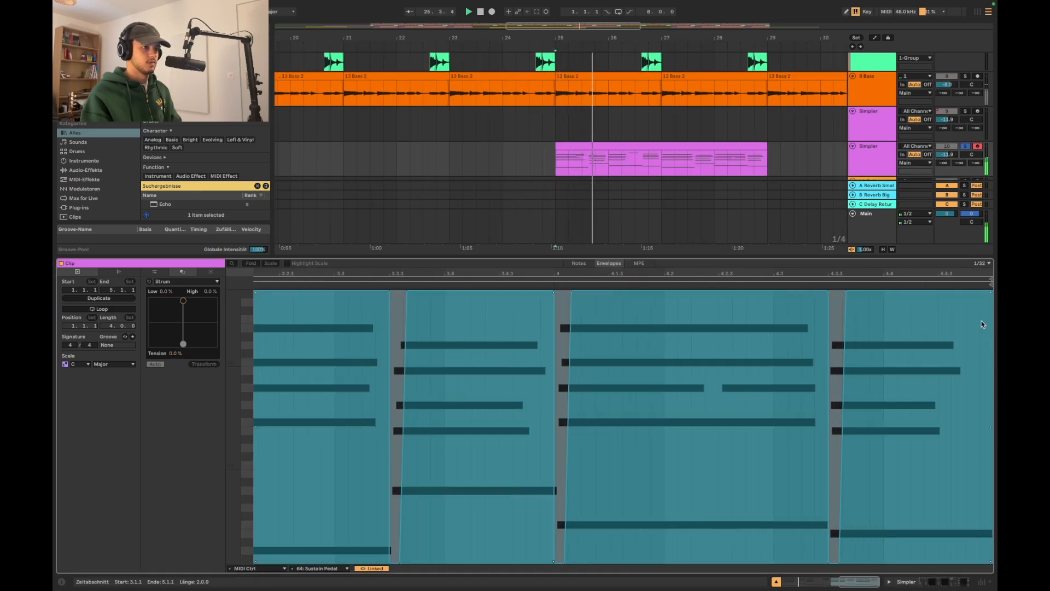
pyautogui.moveTo(991, 294); pyautogui.dragTo(990, 561)
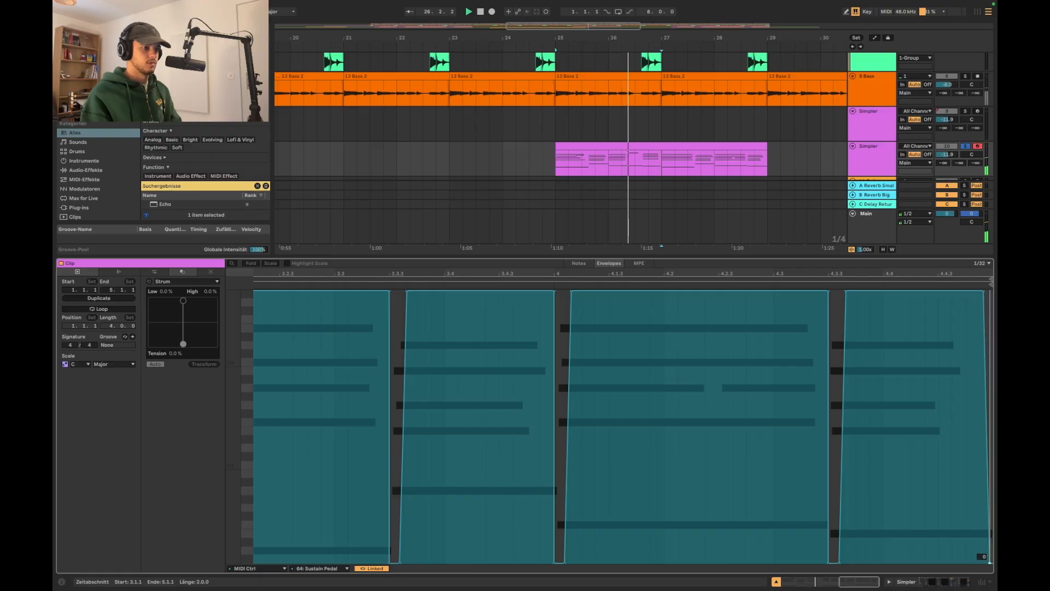
pyautogui.scroll(-4, 891, 506)
pyautogui.scroll(6, 391, 448)
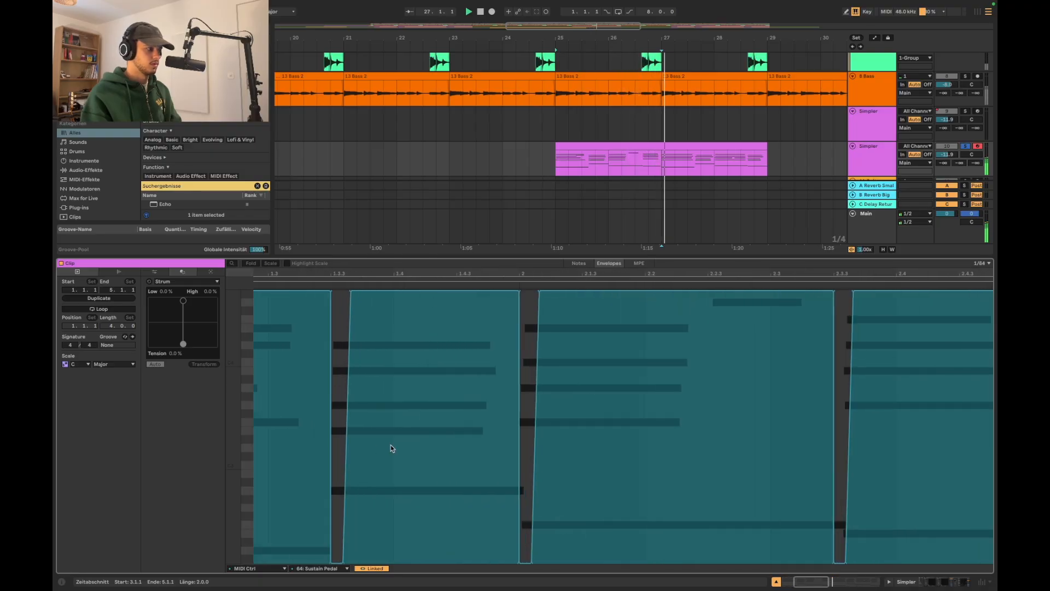
pyautogui.scroll(-5, 390, 446)
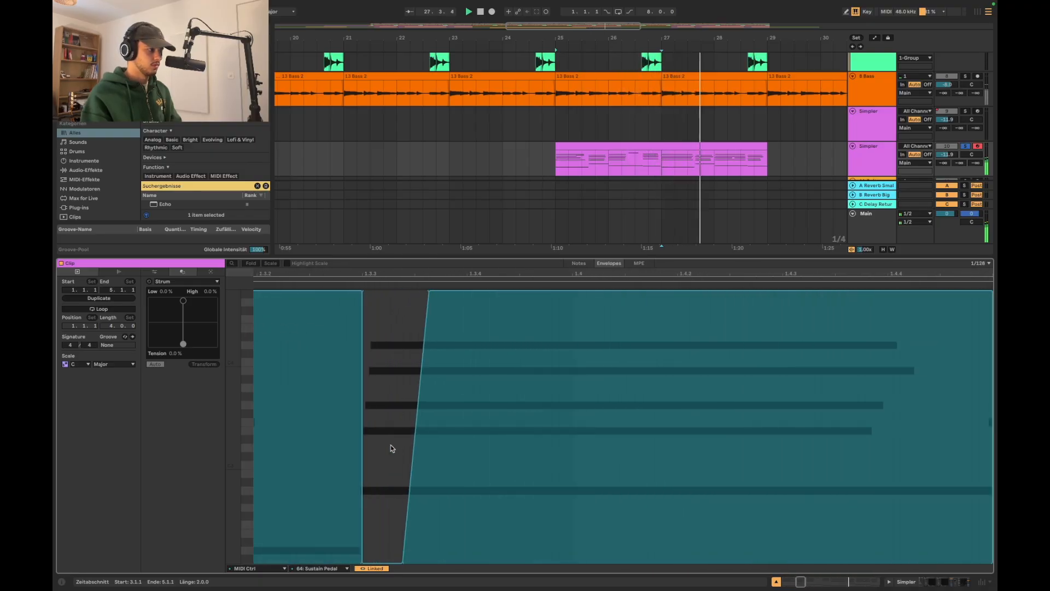
pyautogui.scroll(4, 702, 446)
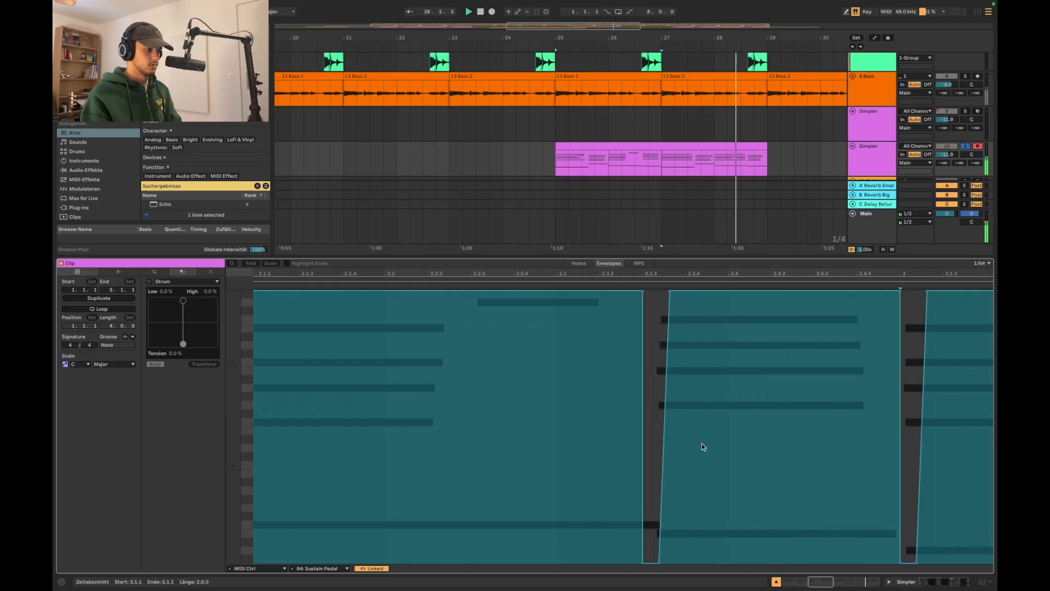
pyautogui.scroll(-4, 702, 447)
pyautogui.hscroll(5, 701, 447)
pyautogui.hscroll(2, 702, 444)
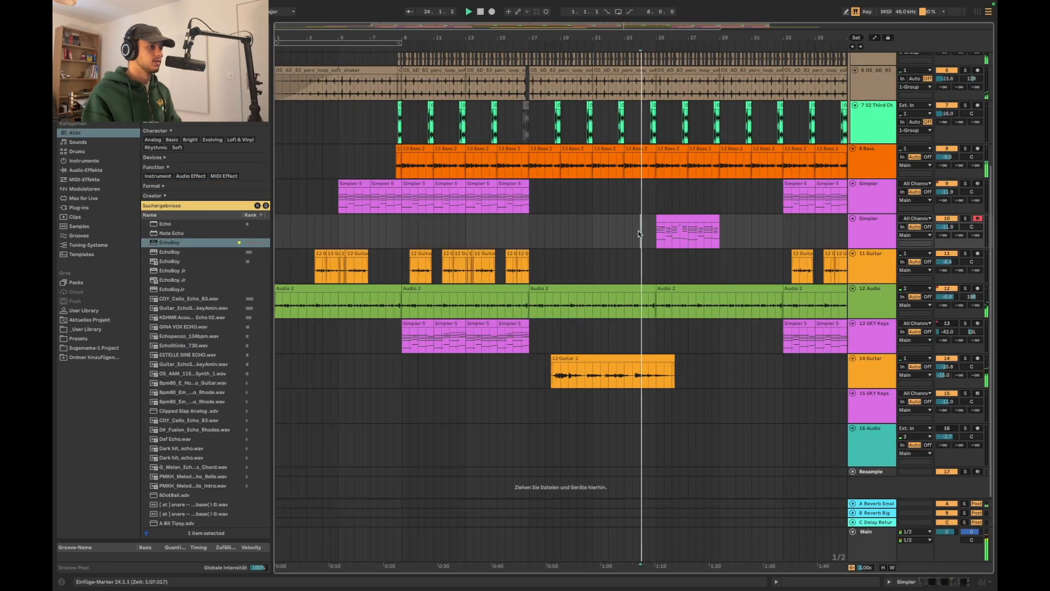
# Duplicate the captured Simpler clip so the copy fills bars 29 to 33
pyautogui.click(619, 218)
pyautogui.press('super+d')
pyautogui.scroll(-4, 666, 360)
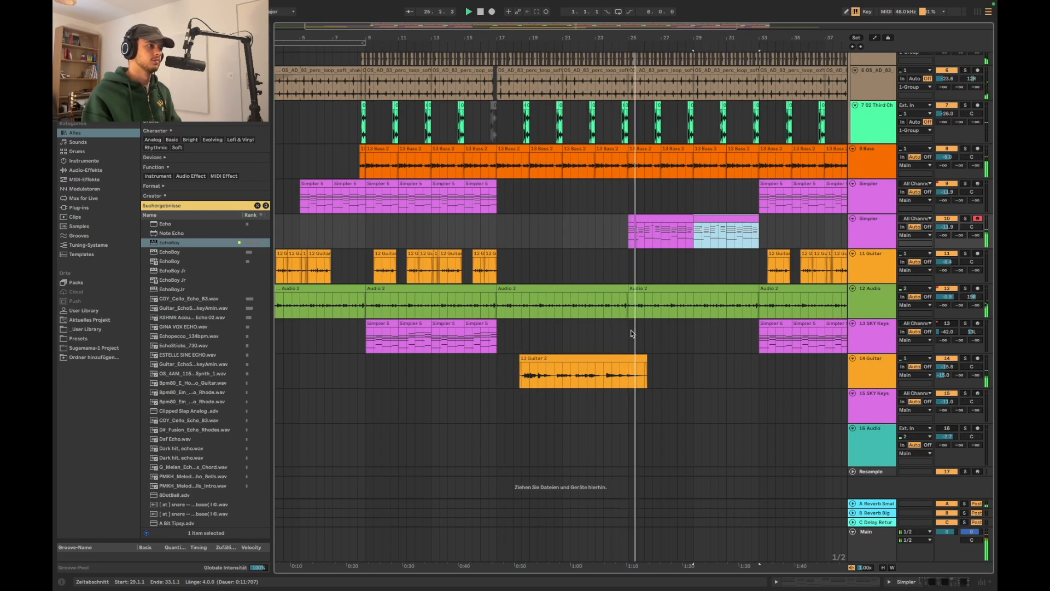
pyautogui.hscroll(1, 727, 314)
pyautogui.hscroll(3, 727, 316)
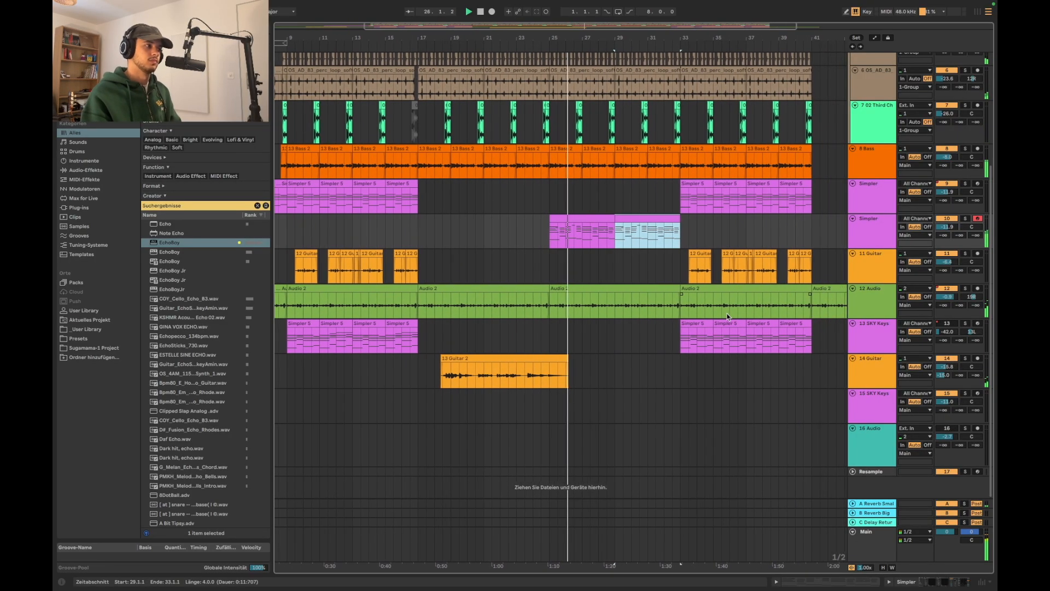
pyautogui.click(628, 219)
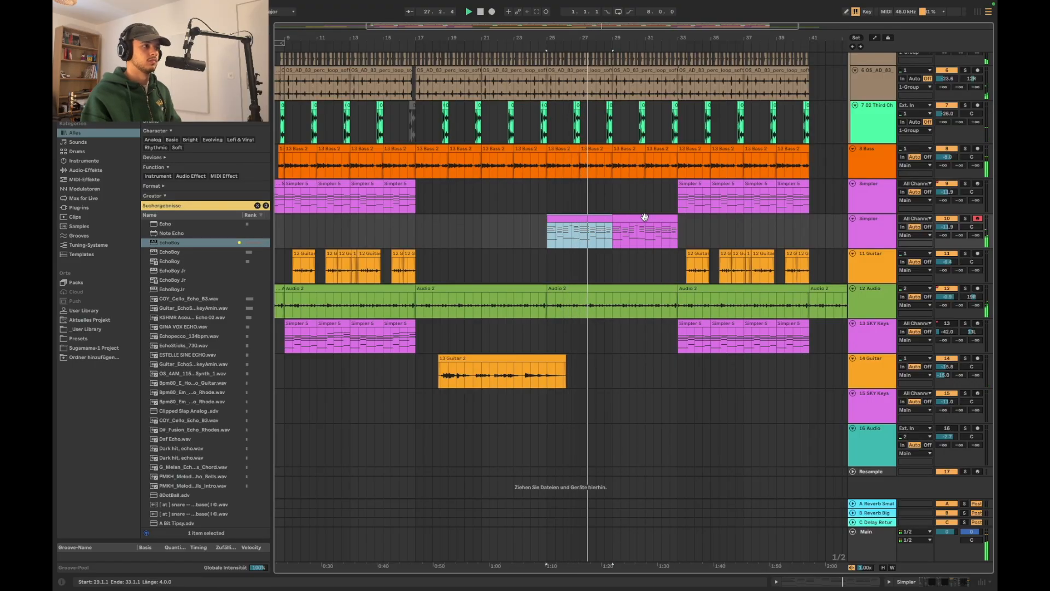
pyautogui.keyDown('shift'); pyautogui.click(643, 217); pyautogui.keyUp('shift')
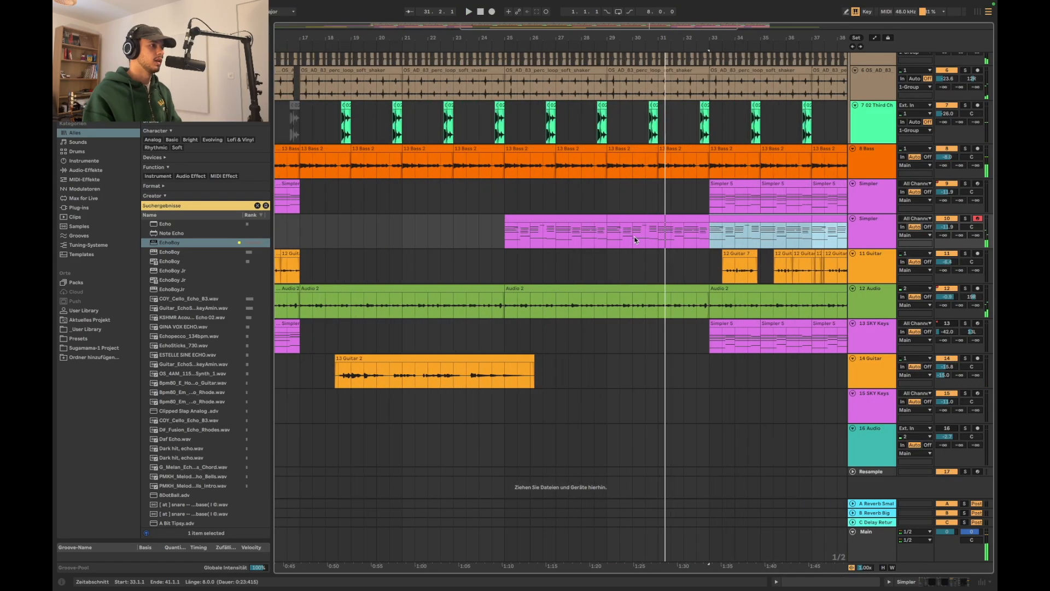
pyautogui.hscroll(3, 728, 227)
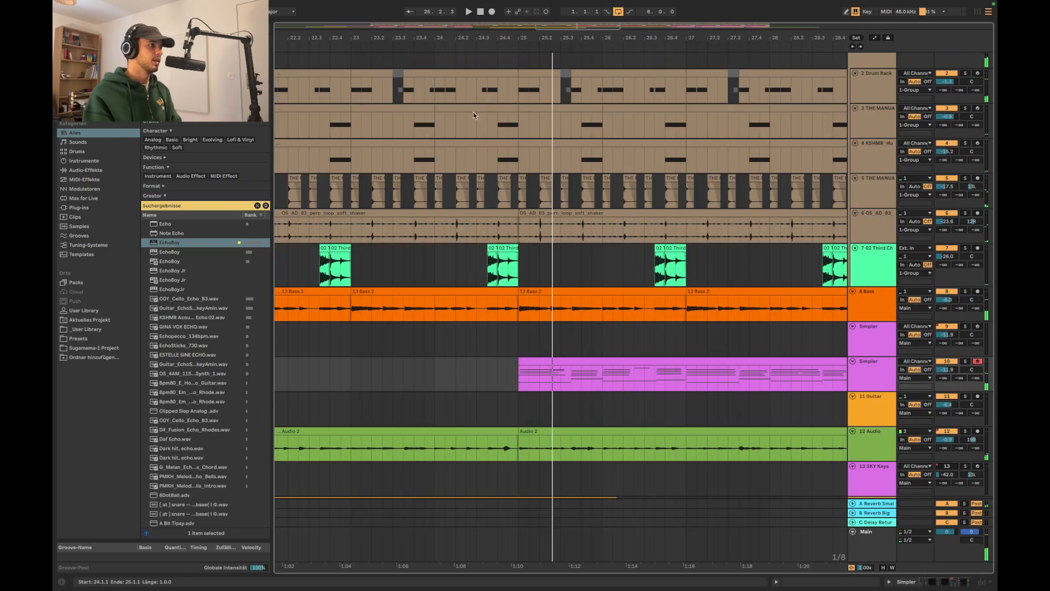
# Clear the last beat before bar 25, from 24.4 to 25, across all tracks
pyautogui.hscroll(-1, 510, 103)
pyautogui.hscroll(-1, 509, 103)
pyautogui.rightClick(507, 101)
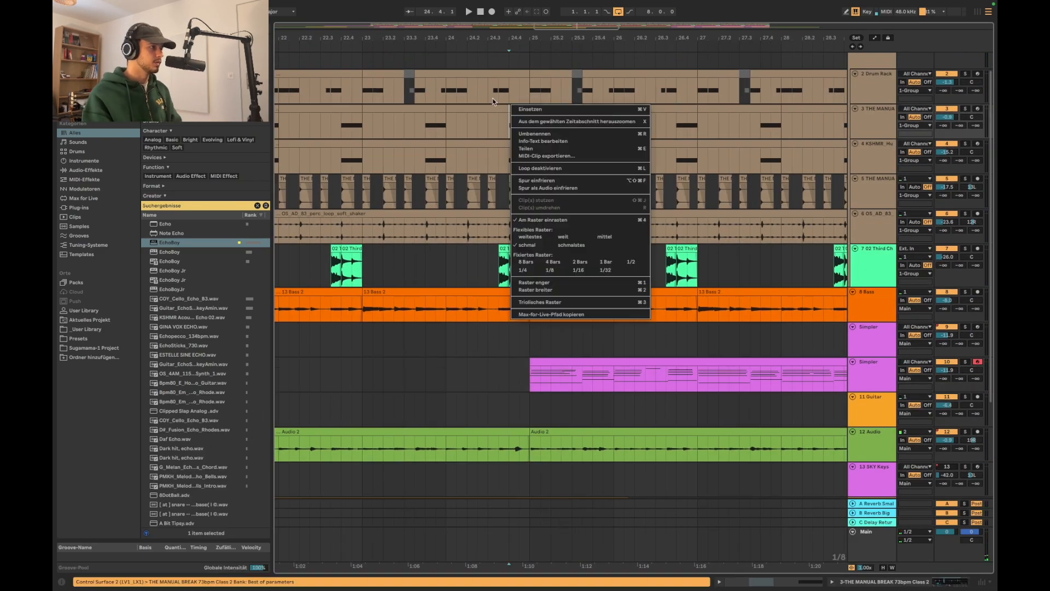
pyautogui.click(511, 80)
pyautogui.scroll(1, 511, 79)
pyautogui.moveTo(511, 77); pyautogui.dragTo(532, 587)
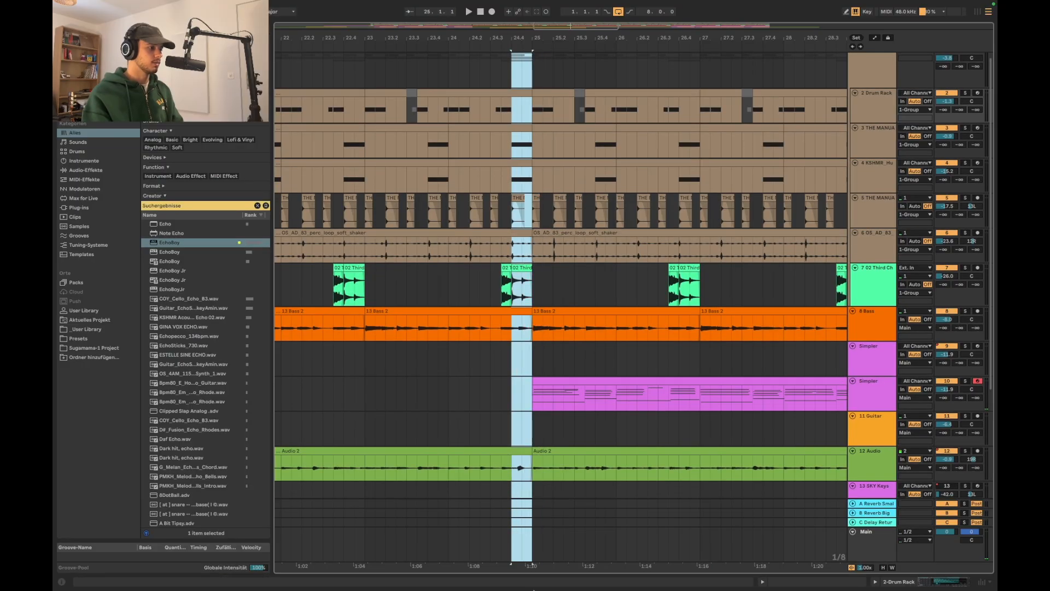
pyautogui.press('Delete')
# Copy the opening eighth note of bar 25 on all tracks and repeat it twice from 24.4 as a stutter
pyautogui.scroll(1, 620, 121)
pyautogui.moveTo(528, 69); pyautogui.dragTo(540, 557)
pyautogui.scroll(3, 520, 183)
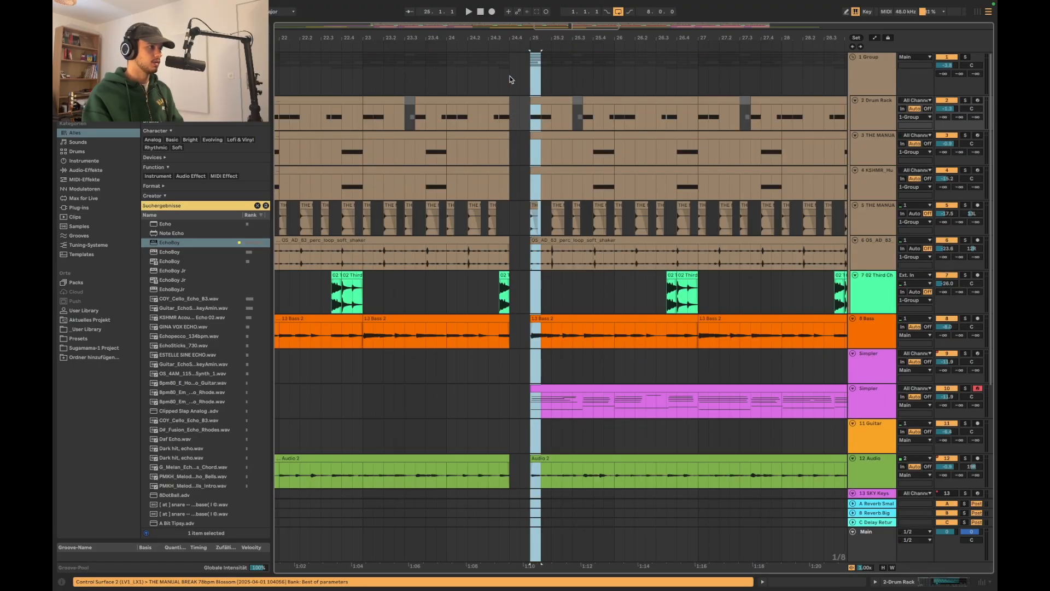
pyautogui.scroll(-4, 509, 79)
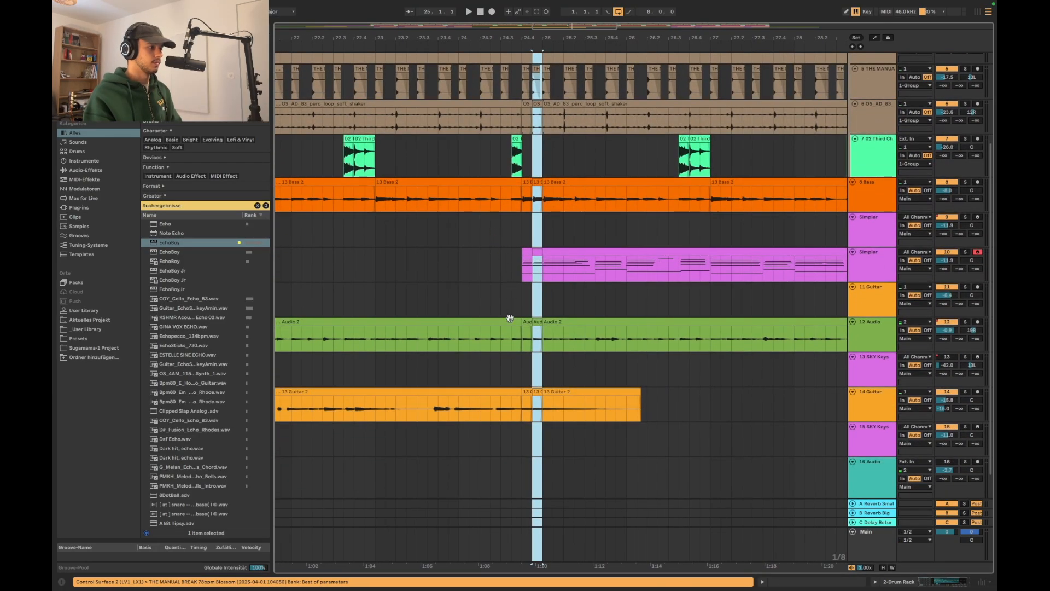
# Extend the 14 Guitar clip back over its stutter slices and play the transition from 24.4.1
pyautogui.moveTo(544, 393); pyautogui.dragTo(523, 394)
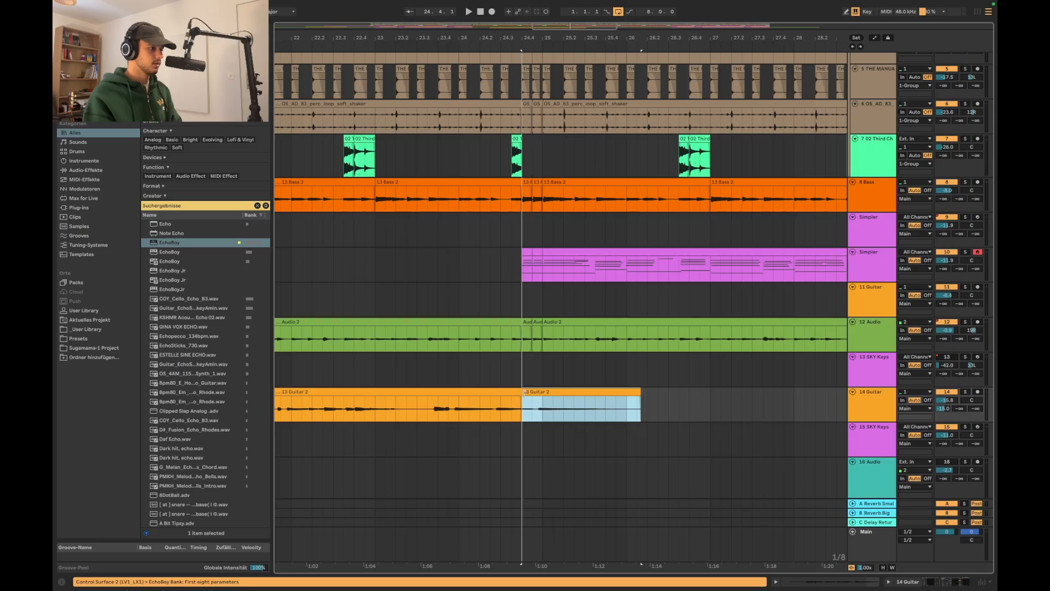
pyautogui.scroll(1, 522, 274)
pyautogui.click(521, 273)
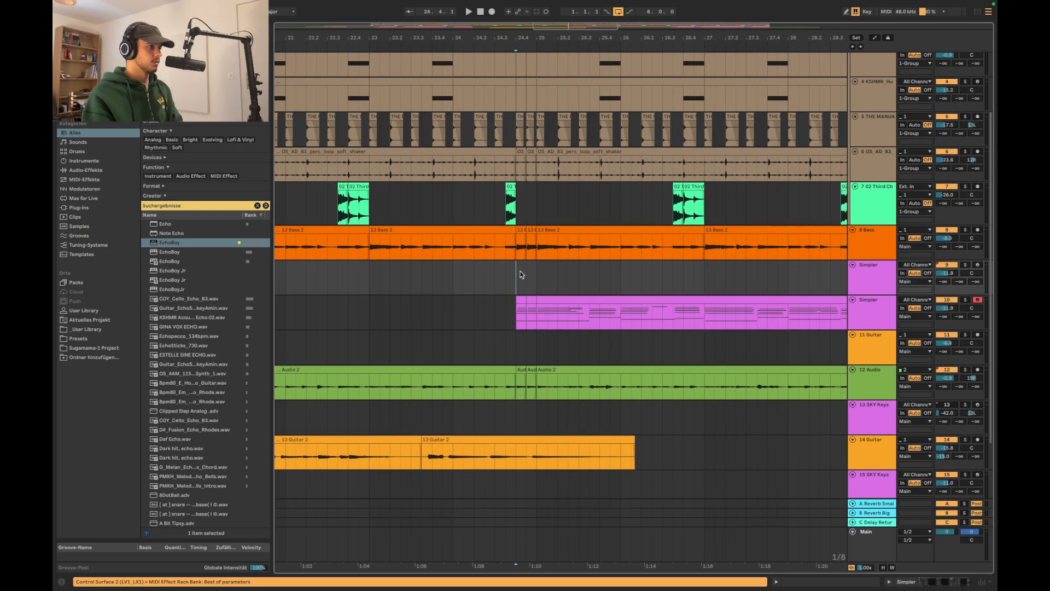
pyautogui.scroll(2, 521, 274)
pyautogui.scroll(1, 571, 287)
pyautogui.press('space')
pyautogui.scroll(-3, 571, 287)
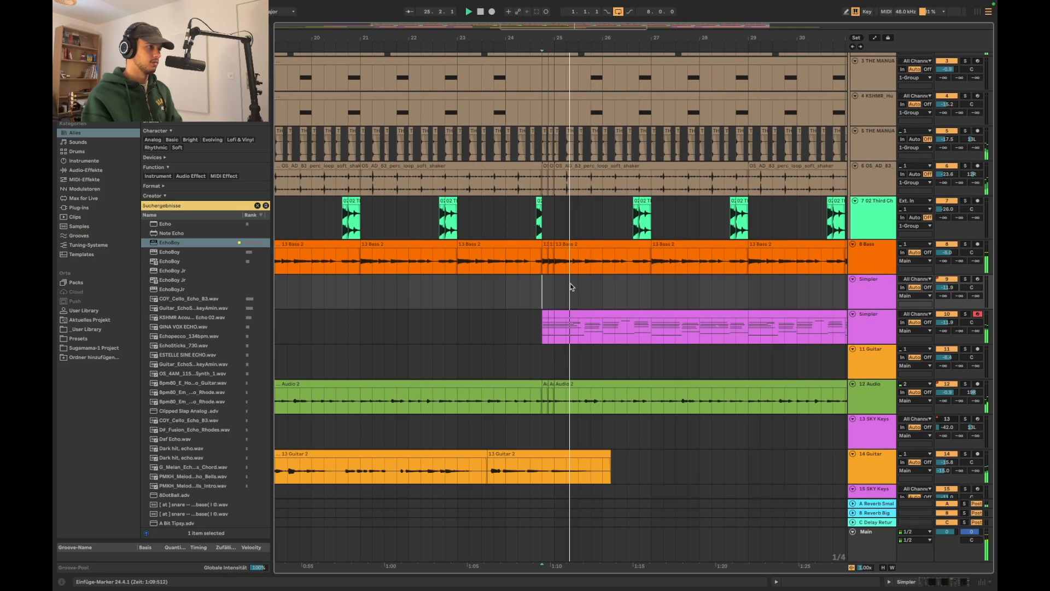
pyautogui.scroll(2, 572, 287)
pyautogui.scroll(4, 556, 261)
pyautogui.scroll(2, 556, 261)
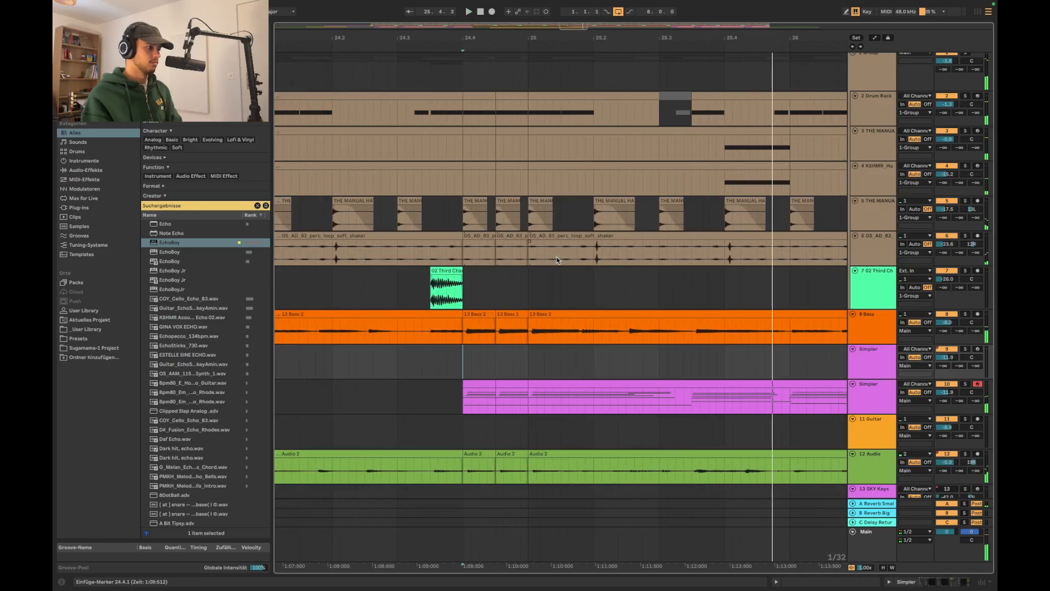
# Remove the stutter slices between 24.4 and 25 from the armed Simpler track
pyautogui.scroll(-4, 557, 261)
pyautogui.click(525, 284)
pyautogui.press('space')
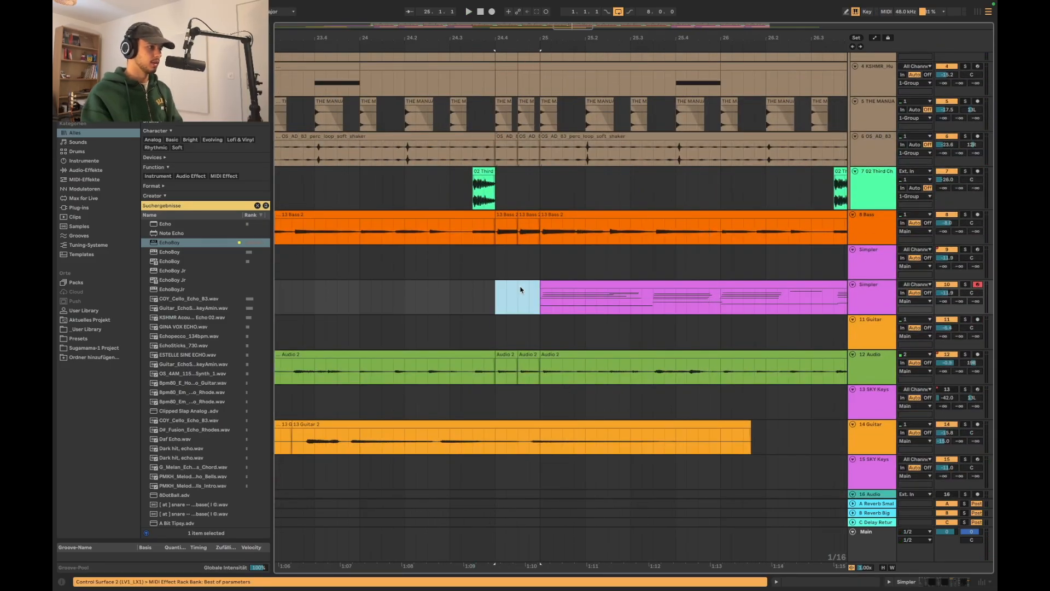
# Remove the shaker loop slices between 24.4 and 25 and play the transition from 24.1.3
pyautogui.scroll(-3, 520, 290)
pyautogui.click(491, 298)
pyautogui.click(413, 229)
pyautogui.press('space')
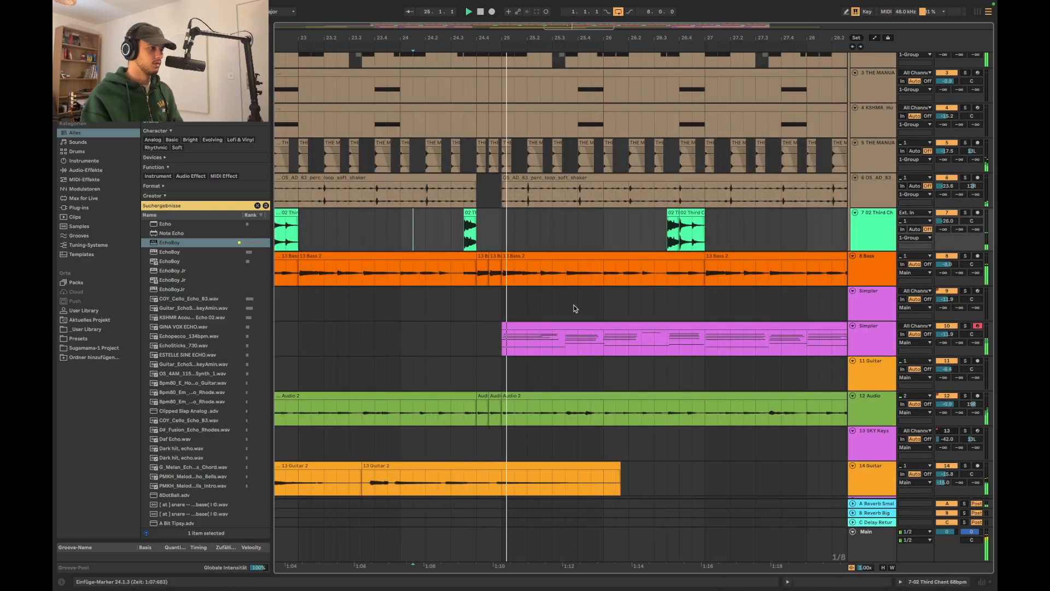
pyautogui.scroll(-5, 574, 308)
pyautogui.scroll(-3, 573, 295)
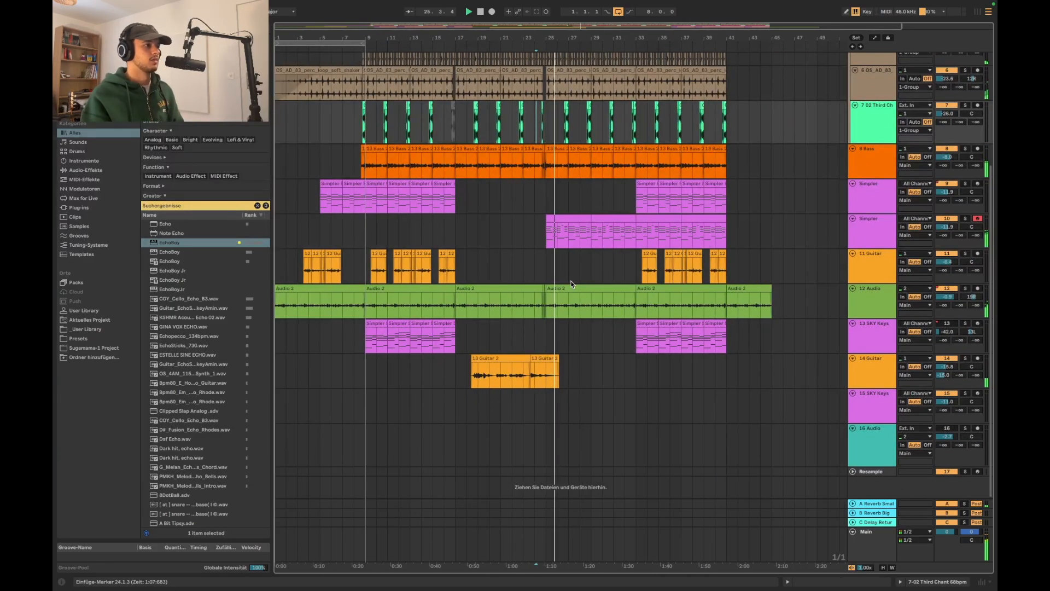
pyautogui.scroll(5, 596, 274)
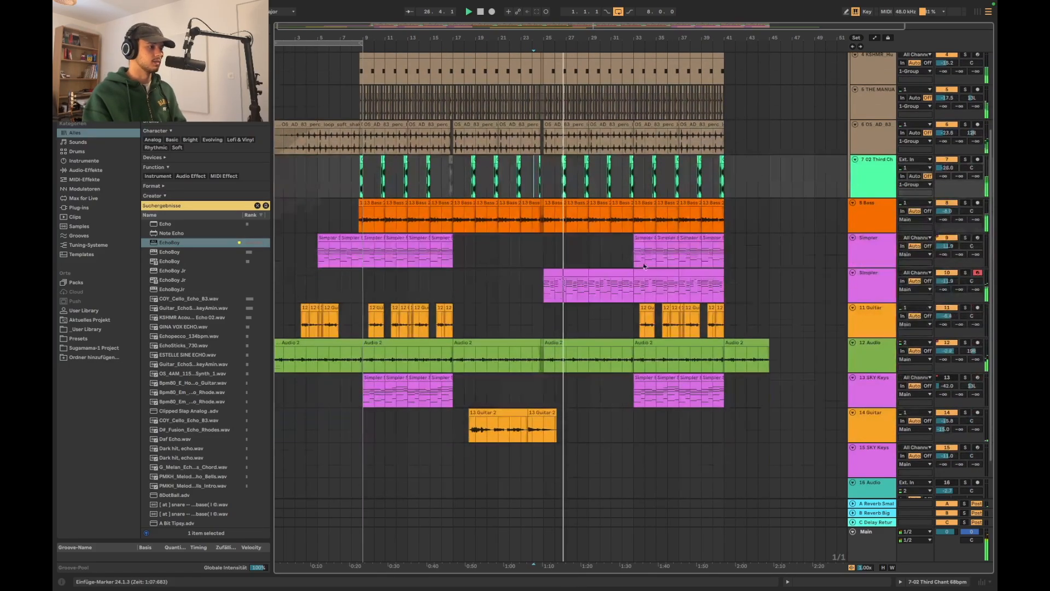
# Open the devices of the record-armed Simpler track, solo it and play its chord part from bar 25
pyautogui.scroll(-3, 630, 263)
pyautogui.click(889, 286)
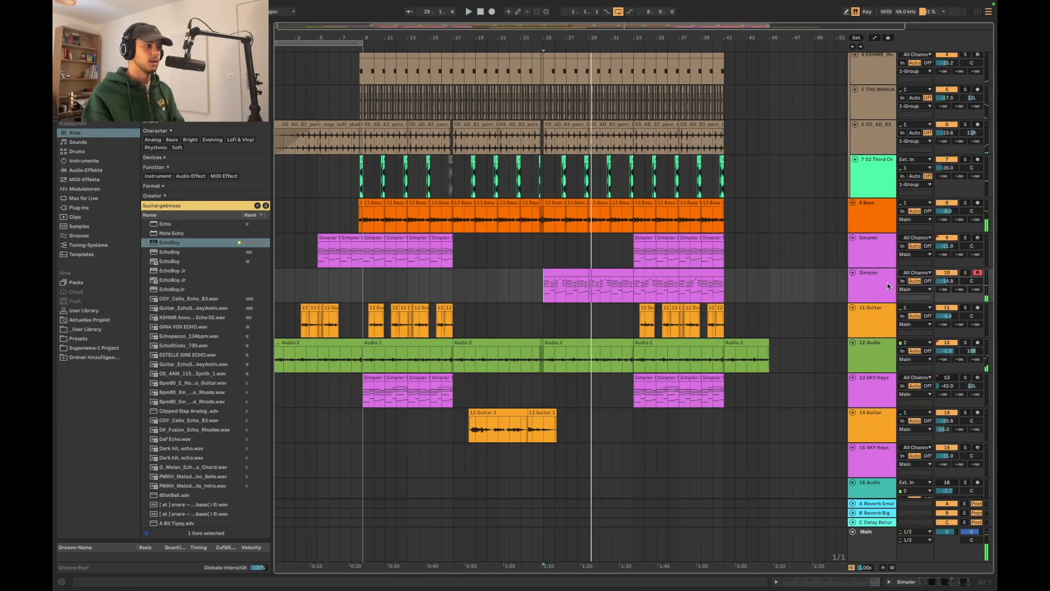
pyautogui.doubleClick(887, 286)
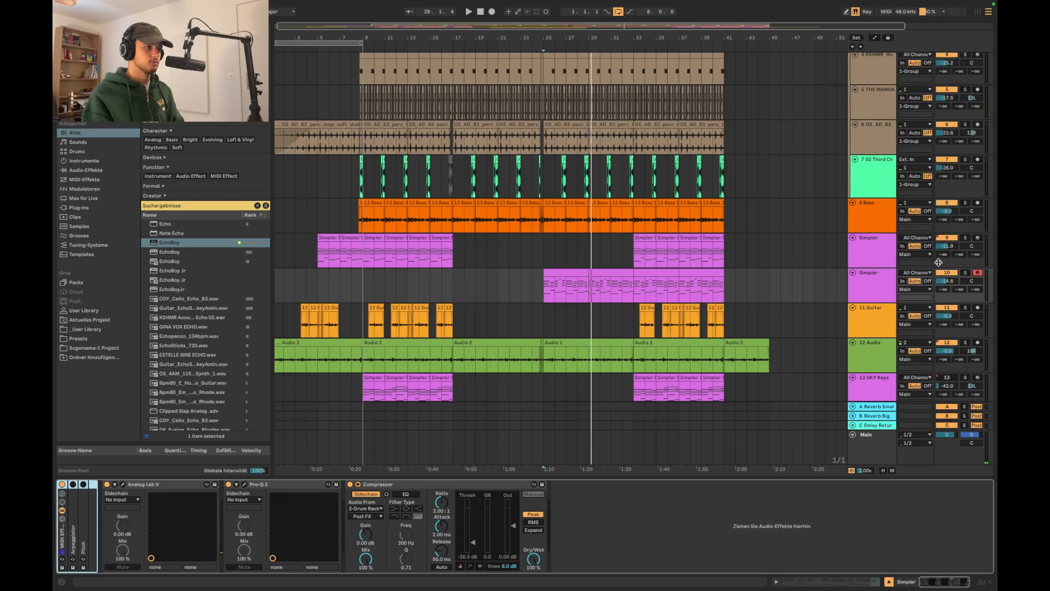
pyautogui.click(966, 272)
pyautogui.press('space')
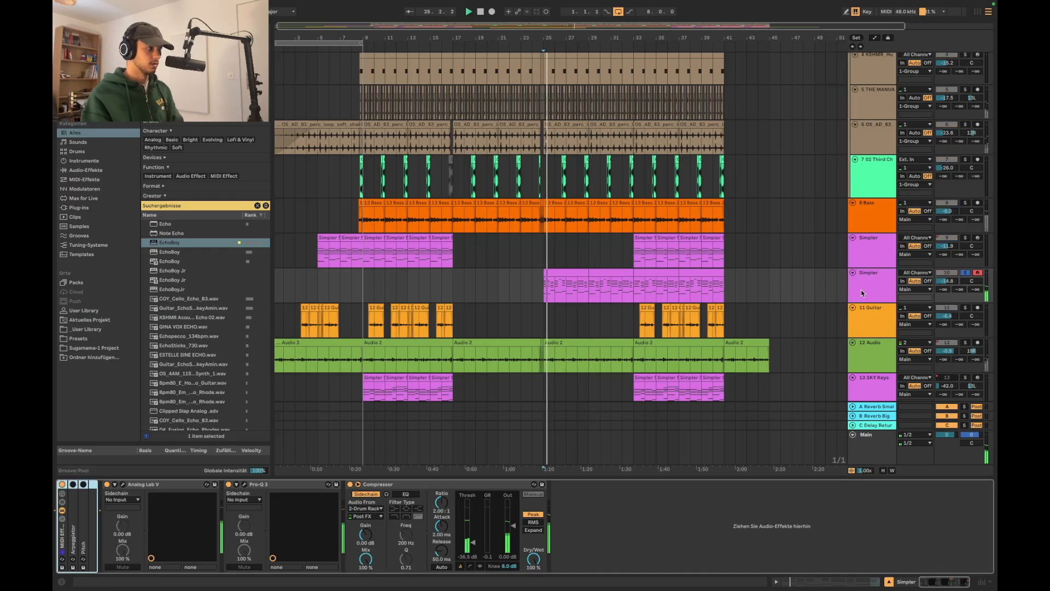
pyautogui.scroll(-2, 866, 300)
pyautogui.press('space')
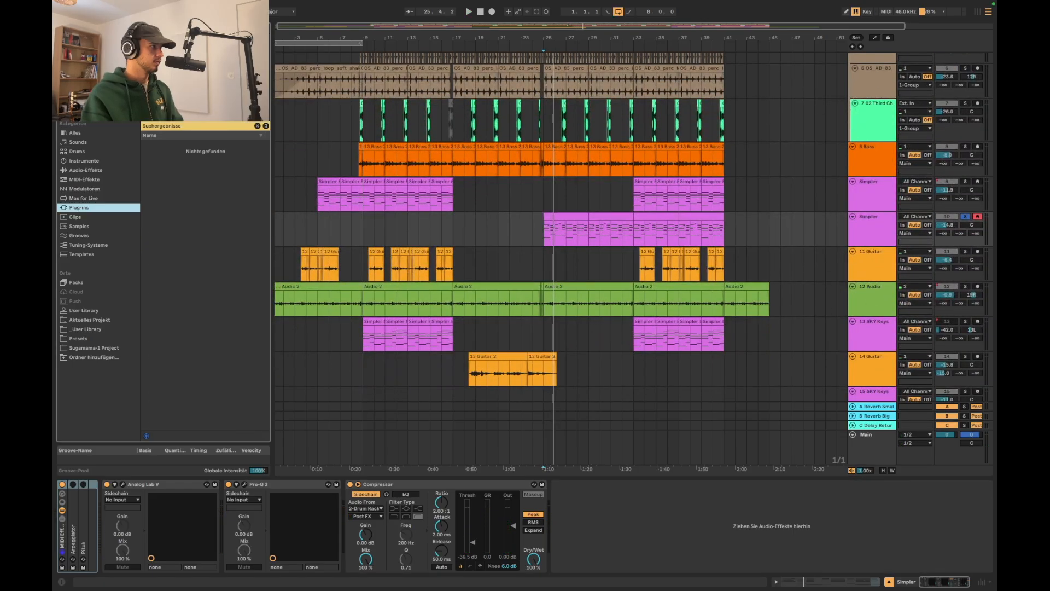
# Browse the plug-ins and replace Analog Lab V with SKY Keys on the record-armed Simpler track
pyautogui.click(79, 58)
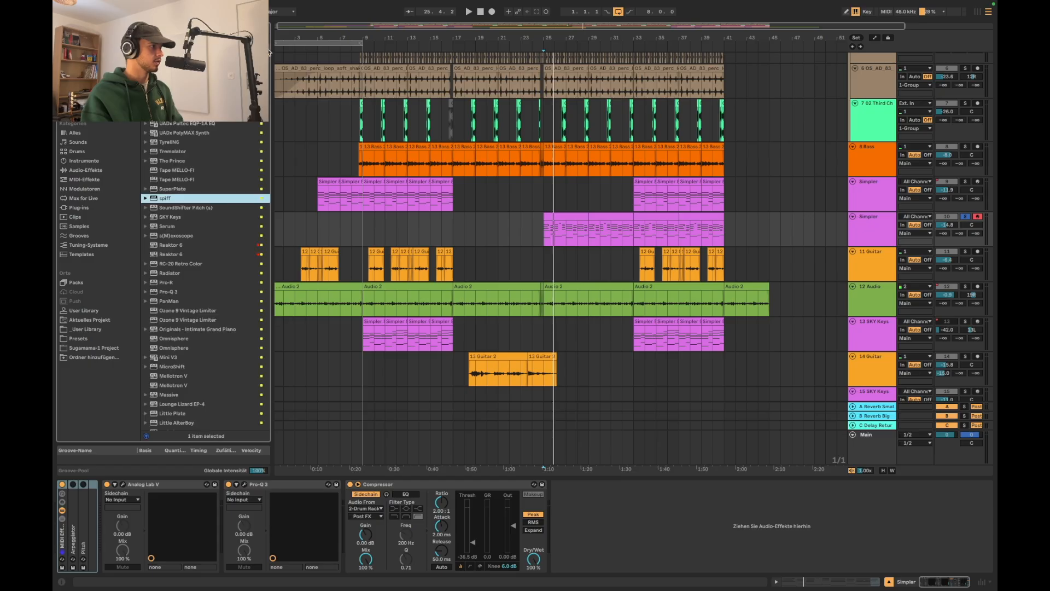
pyautogui.scroll(1, 192, 226)
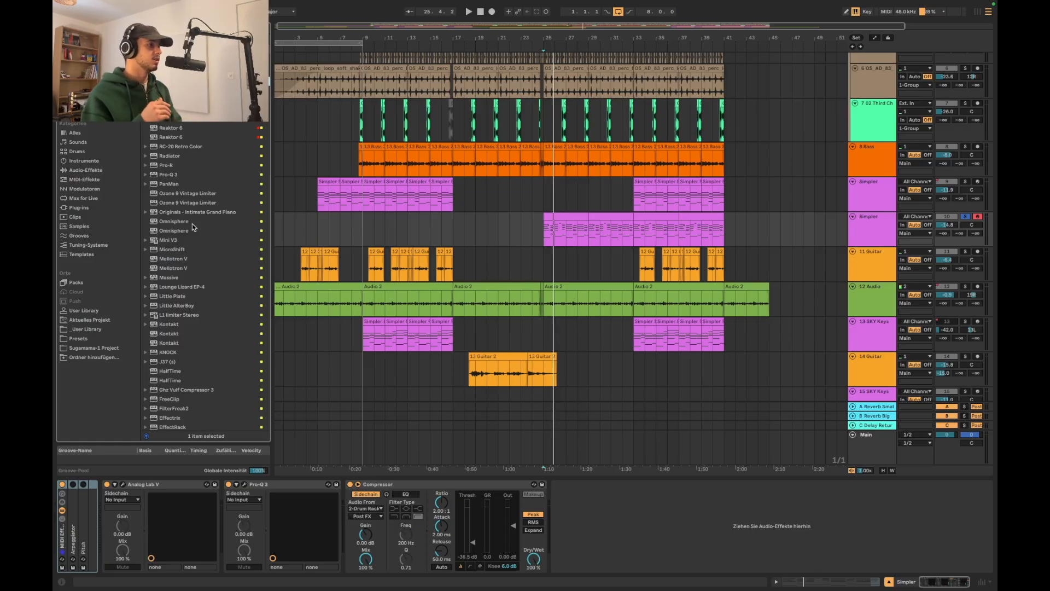
pyautogui.scroll(10, 193, 227)
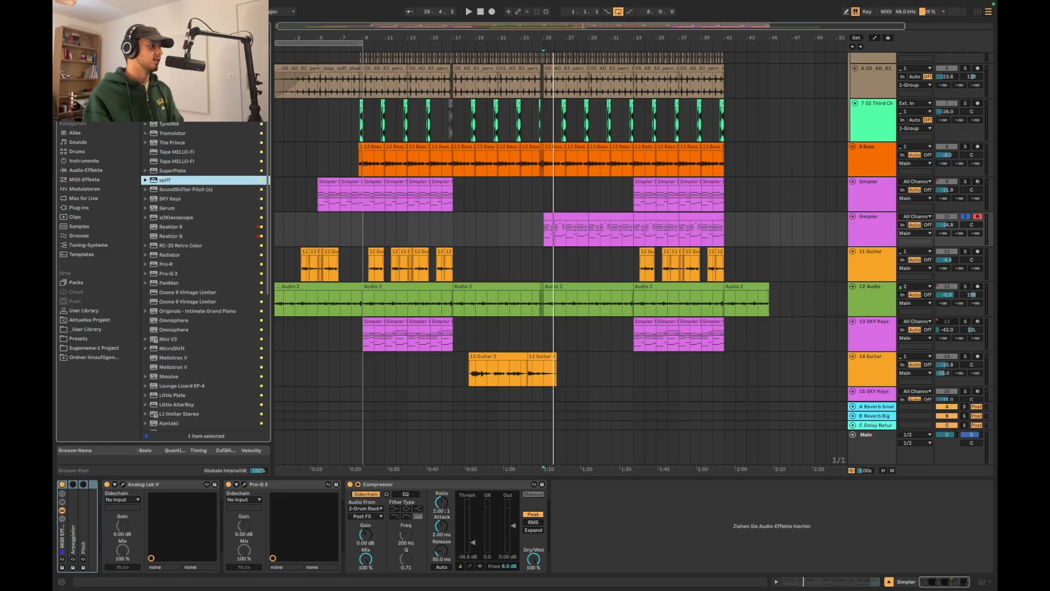
pyautogui.press('super+f')
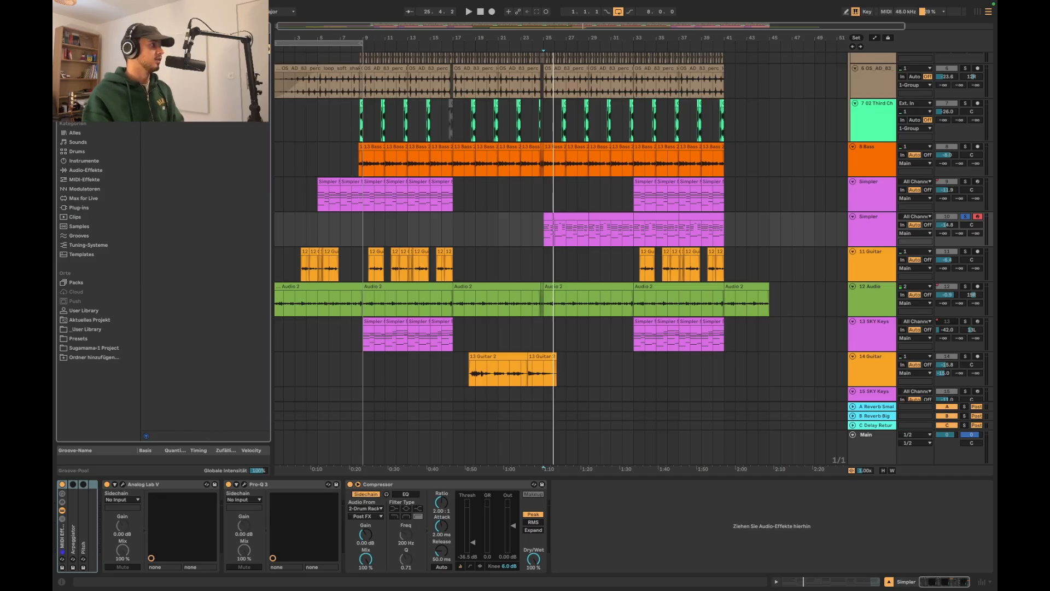
pyautogui.click(89, 207)
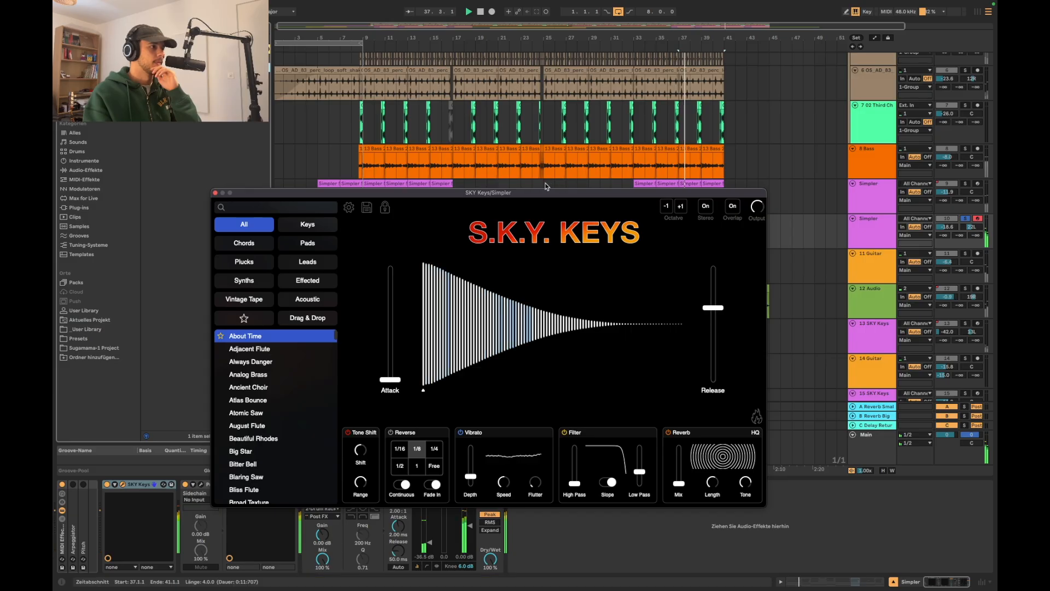
# Audition the SKY Keys presets Dusty Hands and Easy Sine from the Keys category while the chord part plays from bar 25
pyautogui.click(546, 186)
pyautogui.click(887, 239)
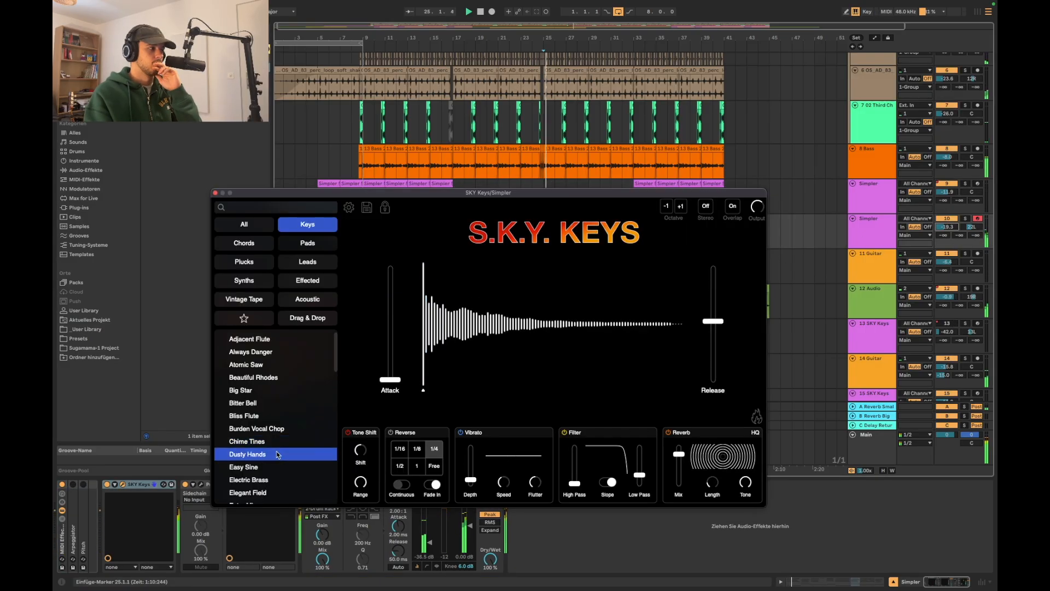
pyautogui.click(280, 445)
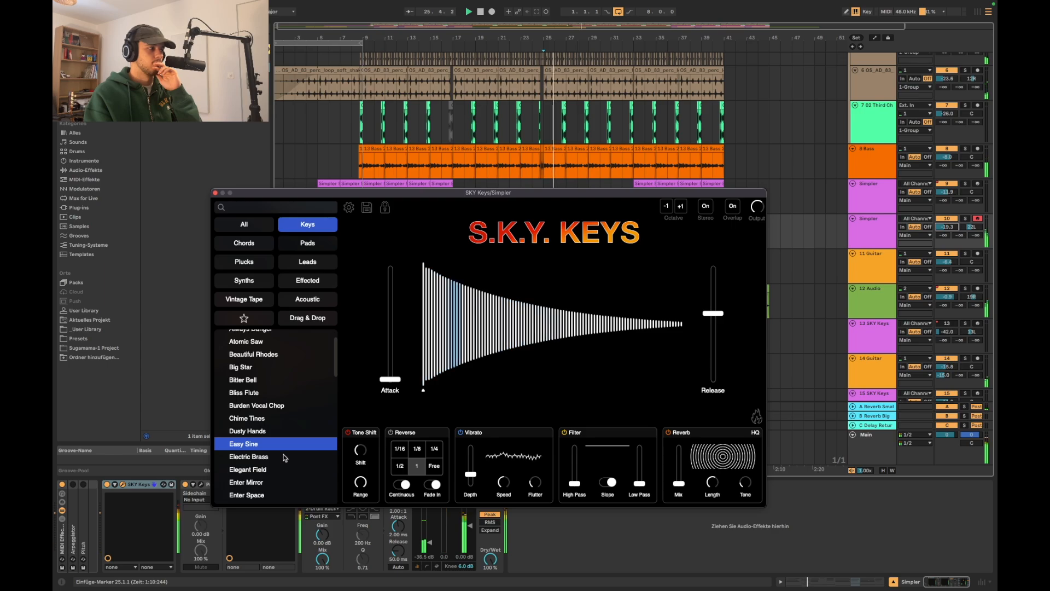
# Add Tape MELLO-FI after SKY Keys on the record-armed Simpler track and turn down its Mechanics
pyautogui.press('Tab')
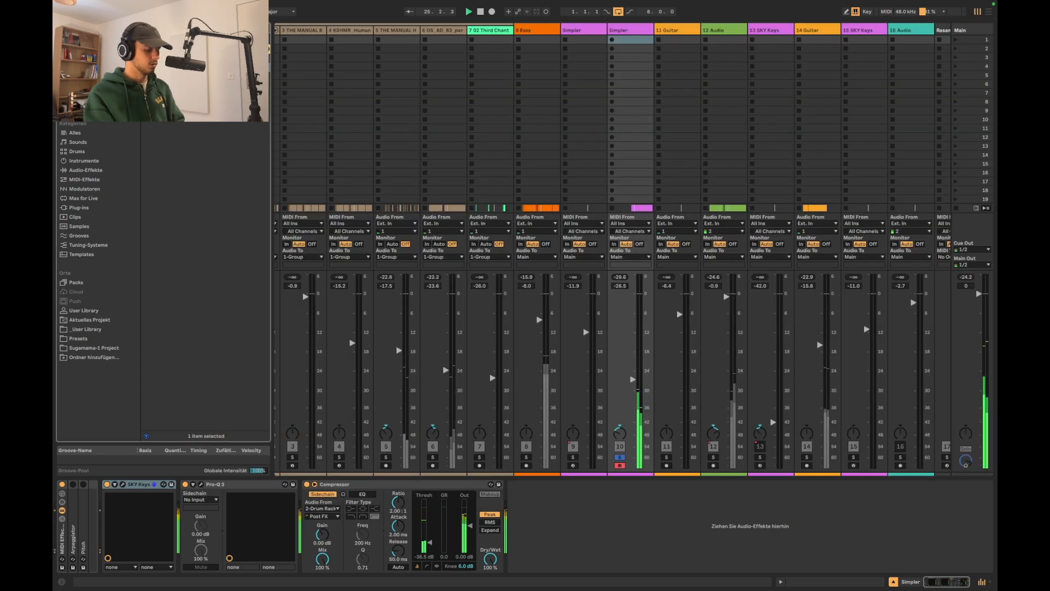
pyautogui.press('Return')
pyautogui.moveTo(549, 484); pyautogui.dragTo(227, 506)
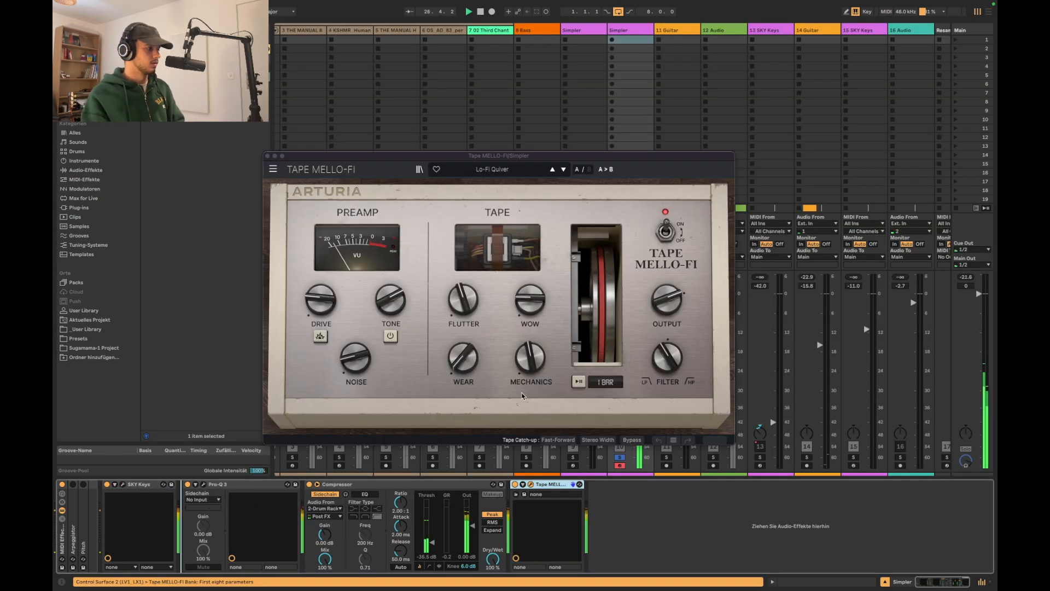
pyautogui.moveTo(529, 360); pyautogui.dragTo(528, 399)
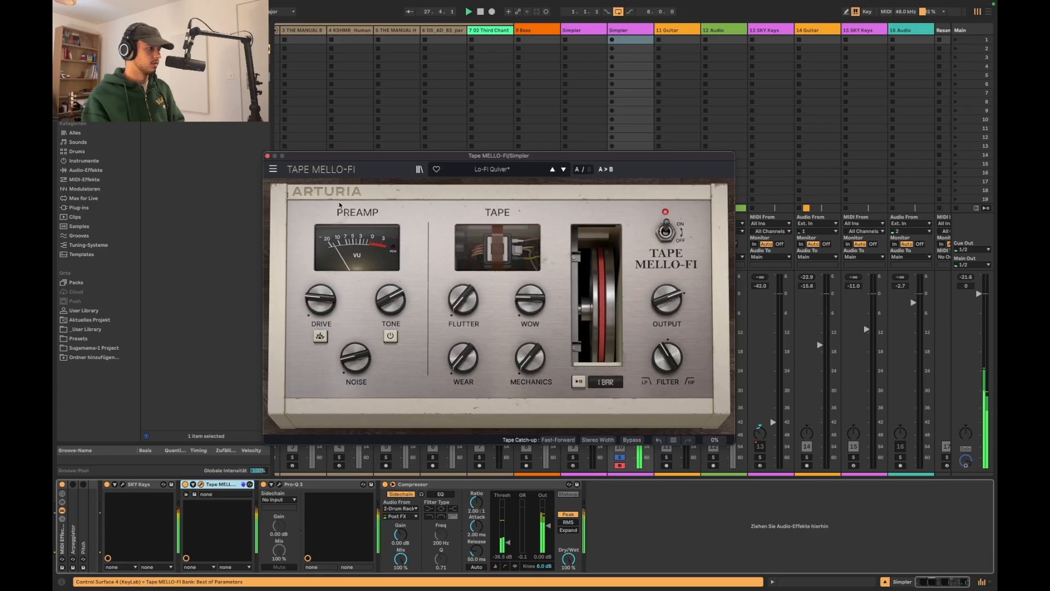
pyautogui.click(267, 156)
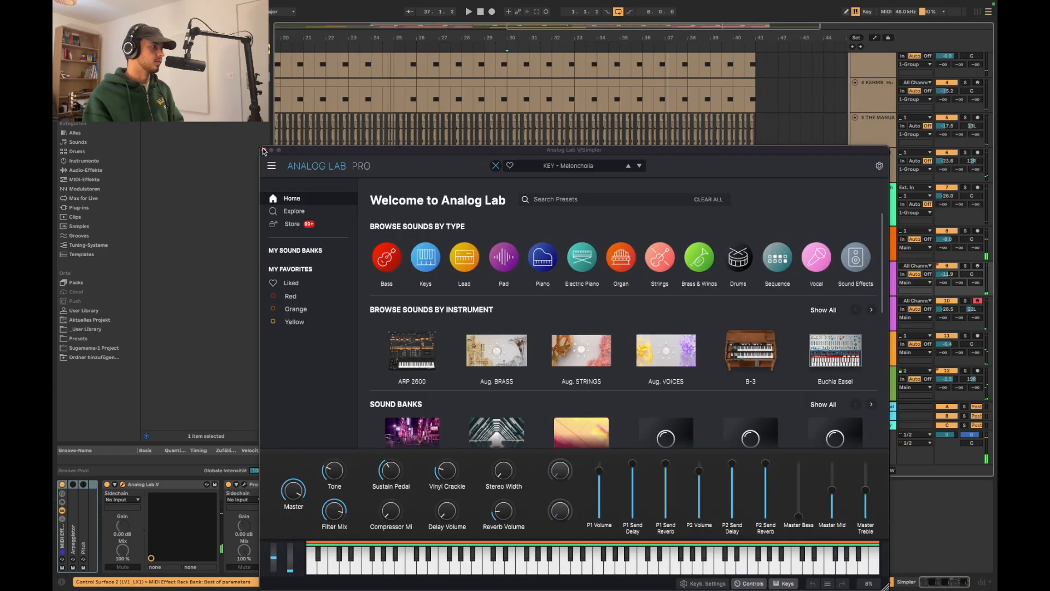
# Close the Analog Lab V window and delete the drum clips on tracks 2 to 5 between bars 31 and 33
pyautogui.click(263, 151)
pyautogui.scroll(-5, 507, 280)
pyautogui.click(537, 184)
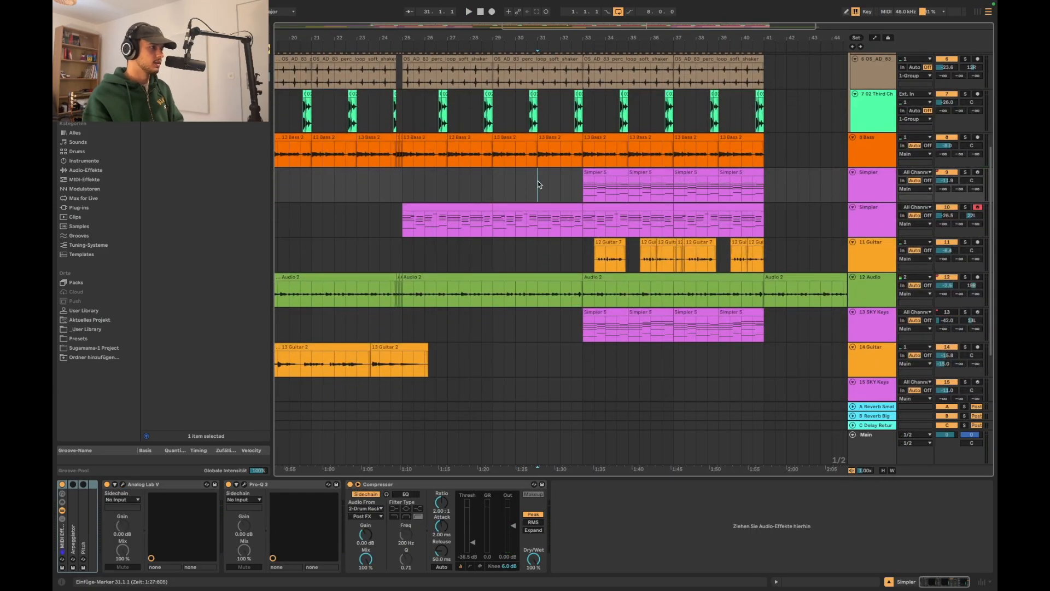
pyautogui.scroll(4, 538, 184)
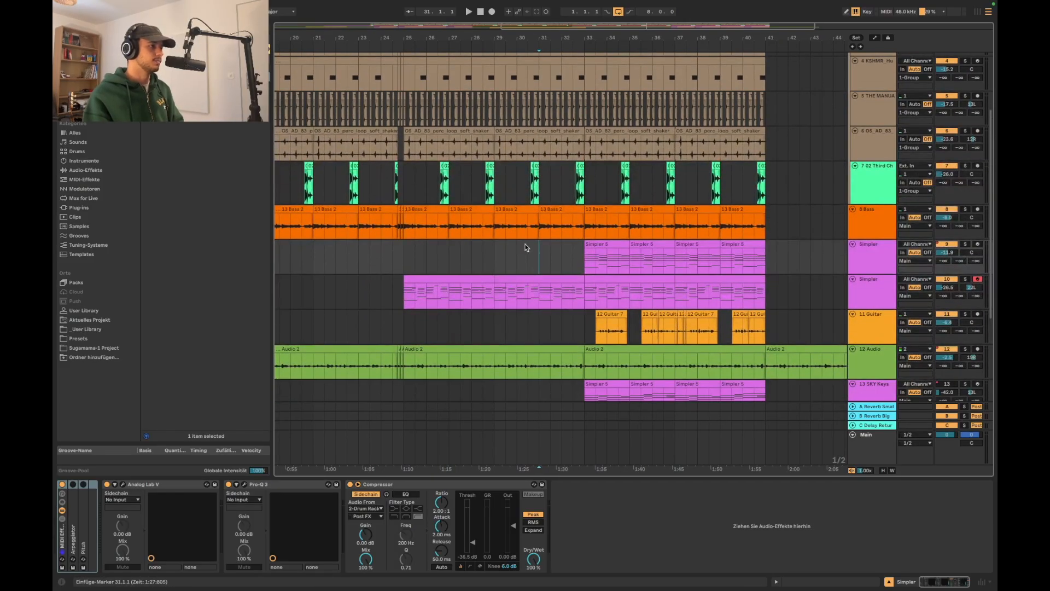
pyautogui.scroll(5, 522, 259)
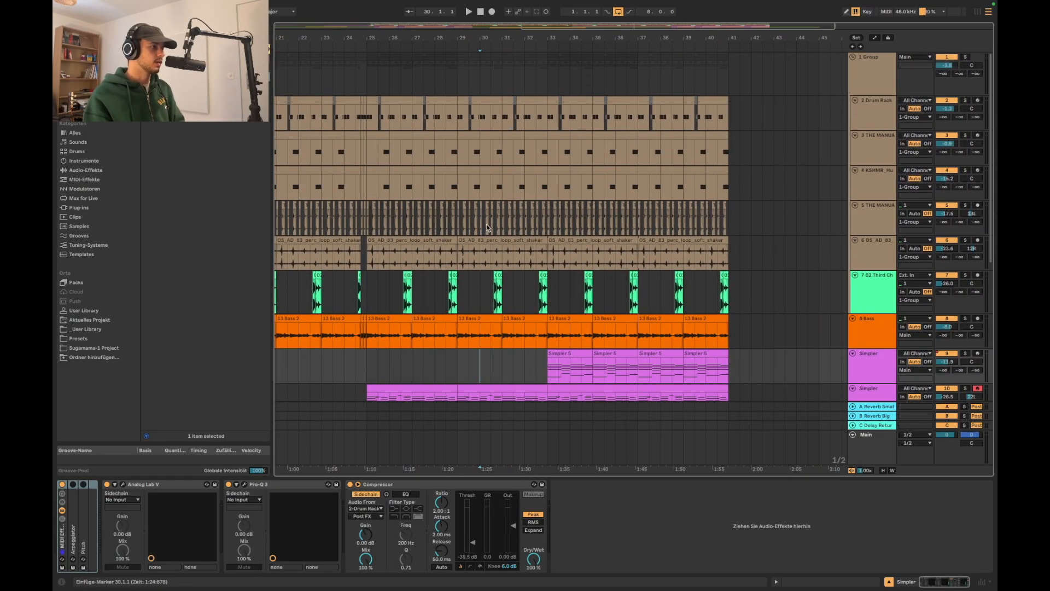
pyautogui.click(488, 228)
pyautogui.scroll(-1, 486, 224)
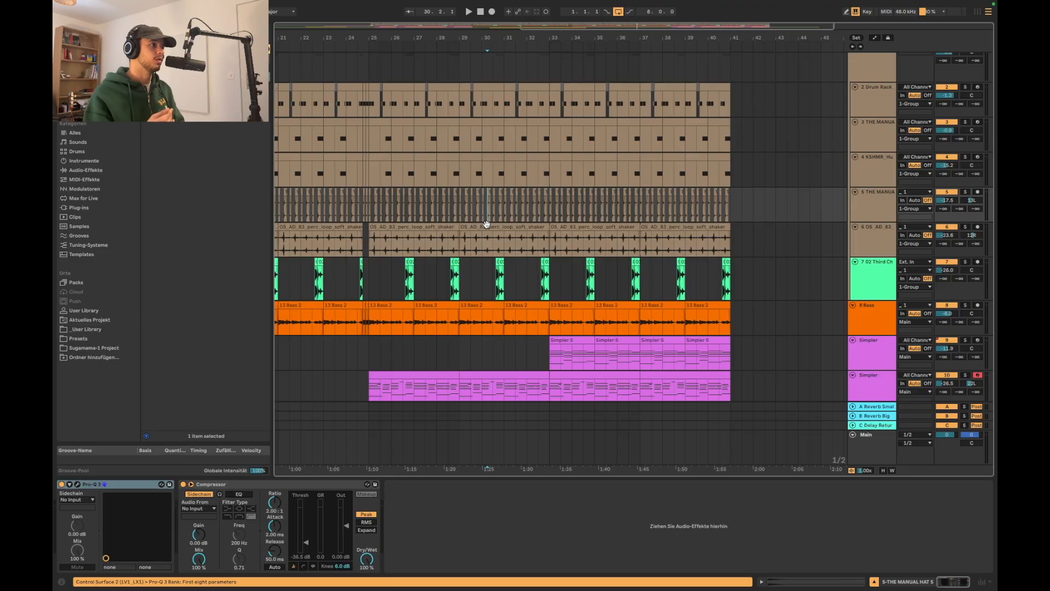
pyautogui.moveTo(506, 60); pyautogui.dragTo(549, 223)
pyautogui.press('Delete')
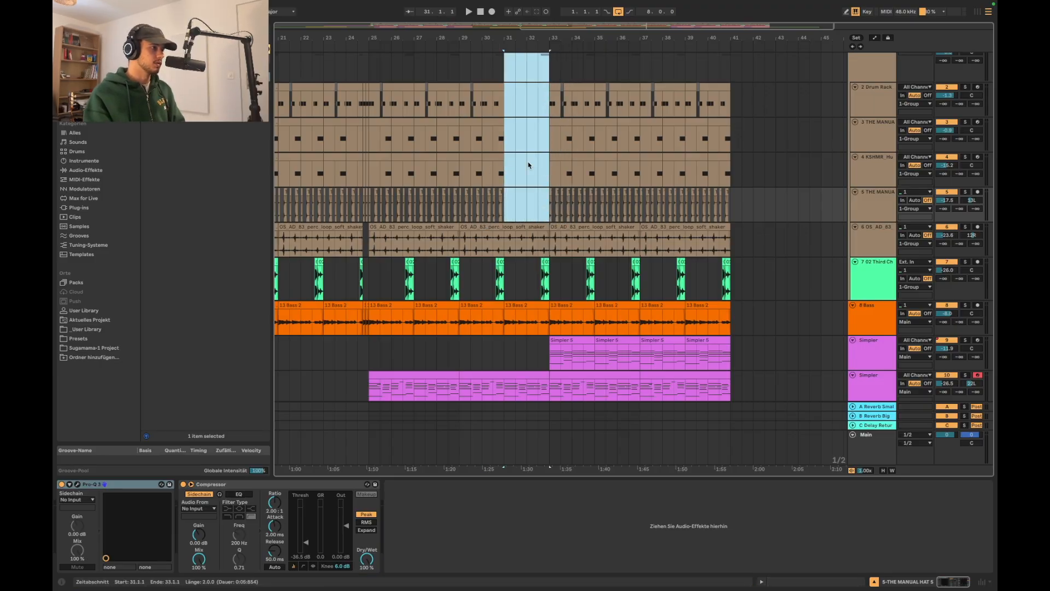
# Play the arrangement from bar 30 to hear the drum break lead into bar 33
pyautogui.click(484, 73)
pyautogui.press('space')
pyautogui.scroll(5, 481, 273)
pyautogui.scroll(-4, 481, 273)
pyautogui.scroll(5, 481, 270)
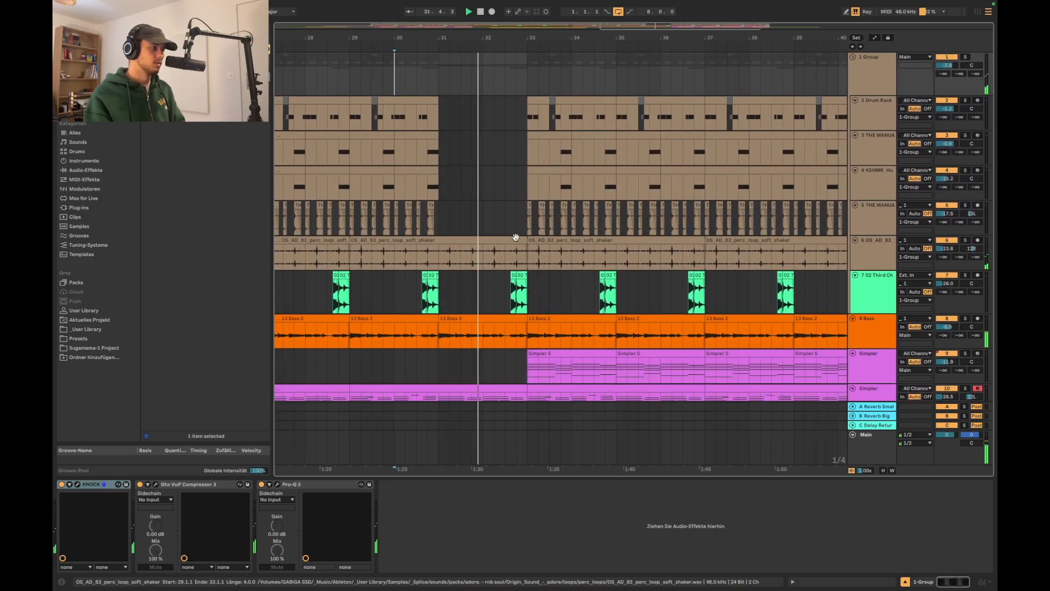
pyautogui.scroll(-3, 527, 169)
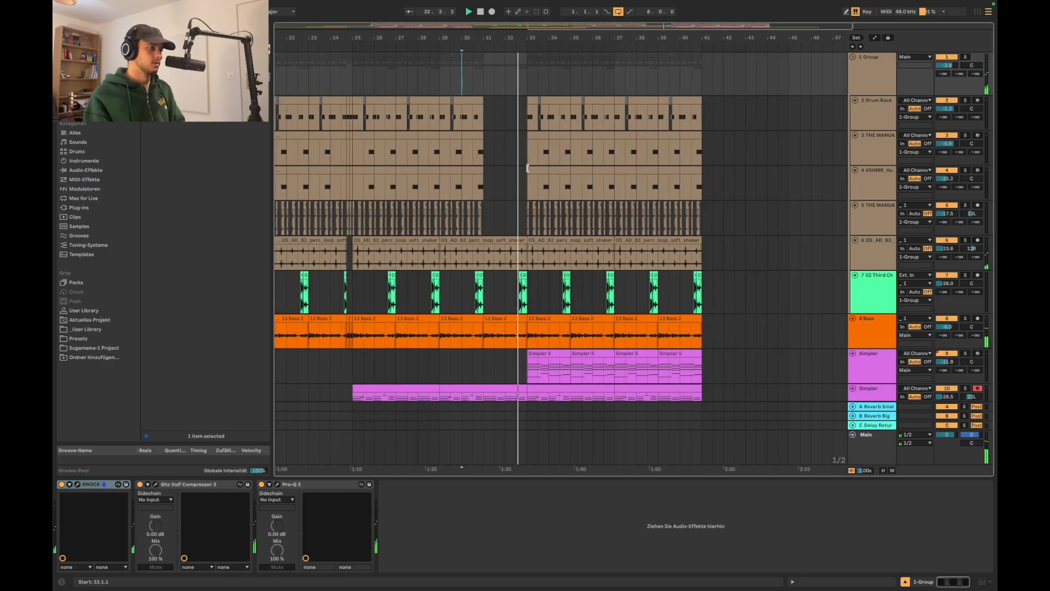
pyautogui.scroll(-5, 527, 168)
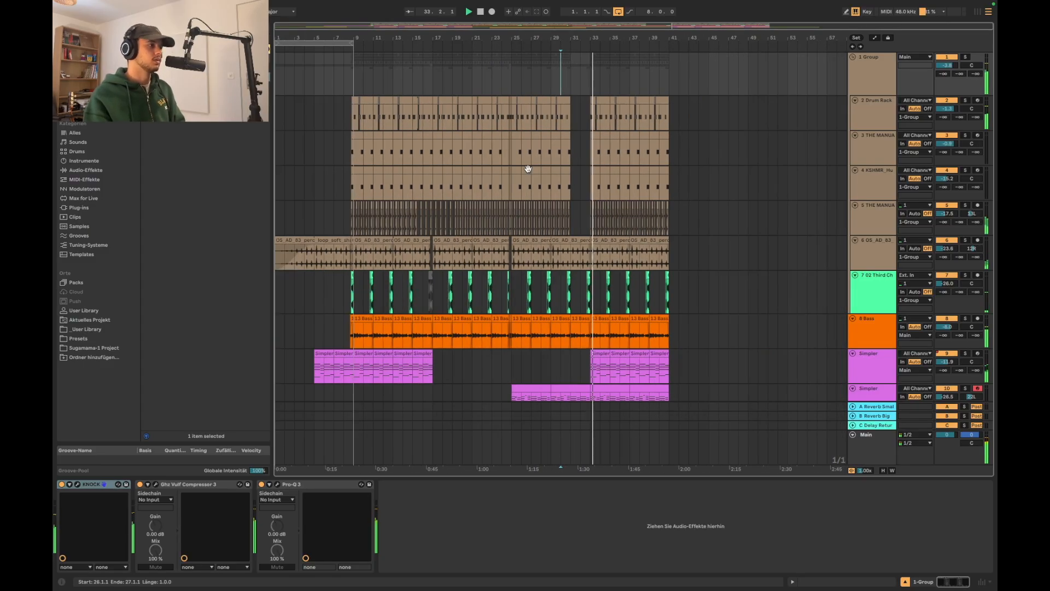
pyautogui.scroll(3, 541, 134)
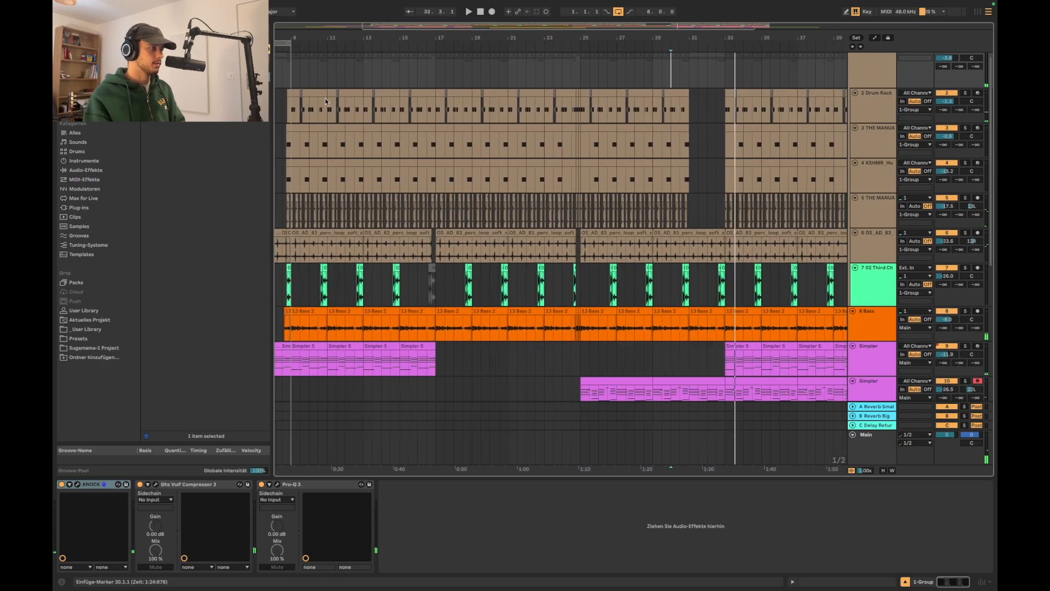
# Copy the half-bar drum pickup before bar 9 on tracks 2 to 5 to just before bar 33 and play from bar 32
pyautogui.scroll(2, 326, 101)
pyautogui.moveTo(313, 102); pyautogui.dragTo(329, 216)
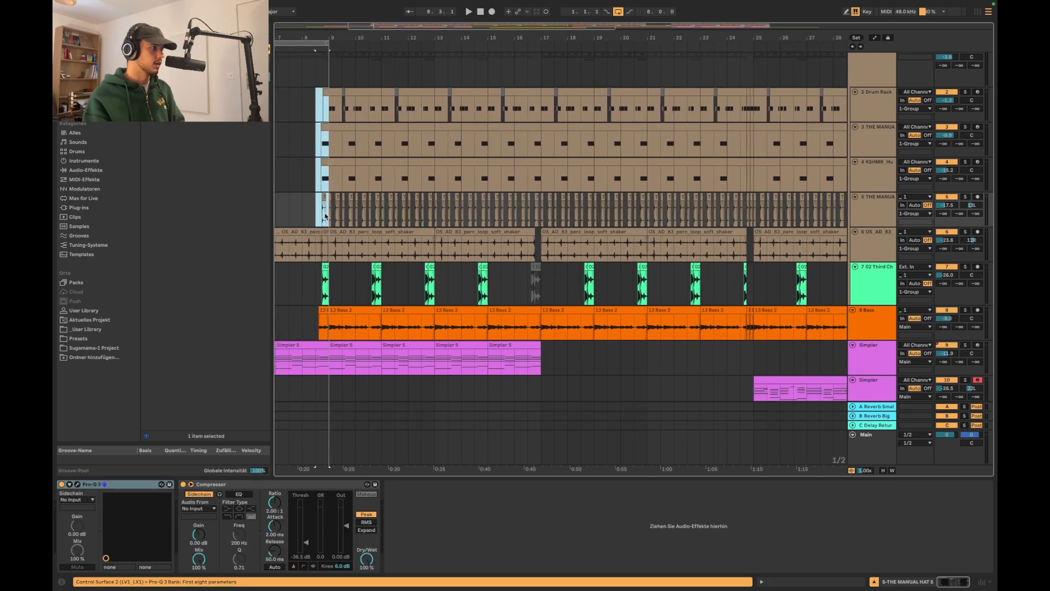
pyautogui.scroll(-3, 331, 215)
pyautogui.scroll(3, 632, 99)
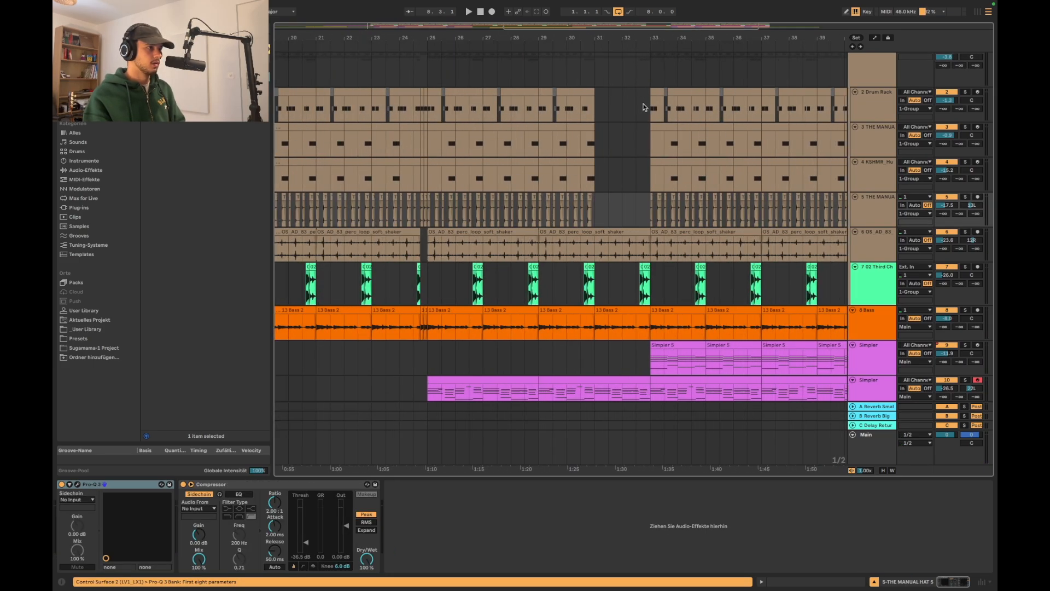
pyautogui.click(639, 105)
pyautogui.scroll(3, 626, 111)
pyautogui.press('space')
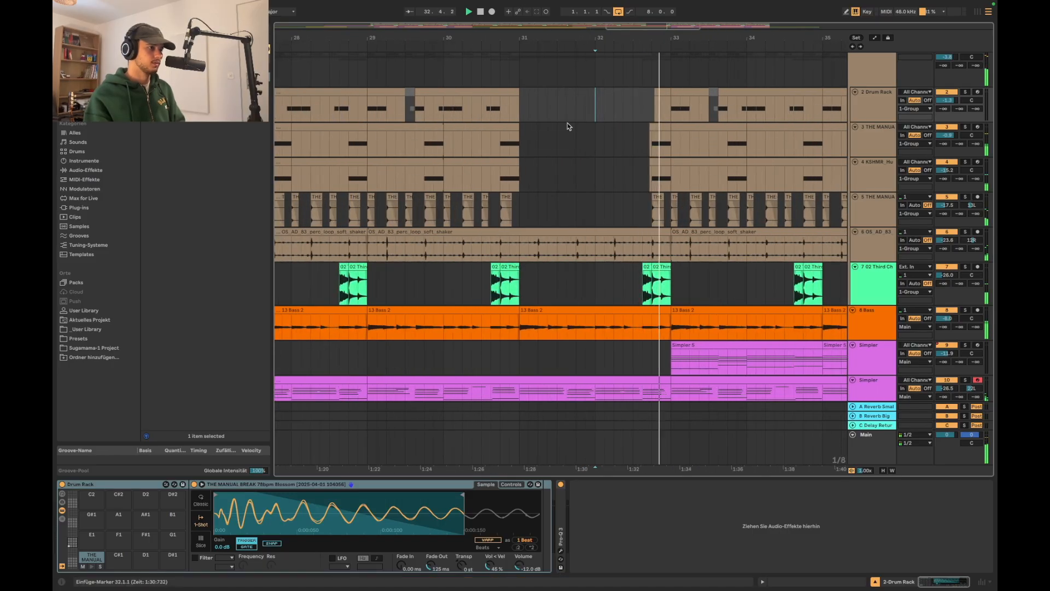
# Duplicate the 11 Guitar clips of bars 33 to 41 so they repeat from bar 41
pyautogui.scroll(2, 568, 126)
pyautogui.scroll(-5, 569, 126)
pyautogui.scroll(3, 526, 136)
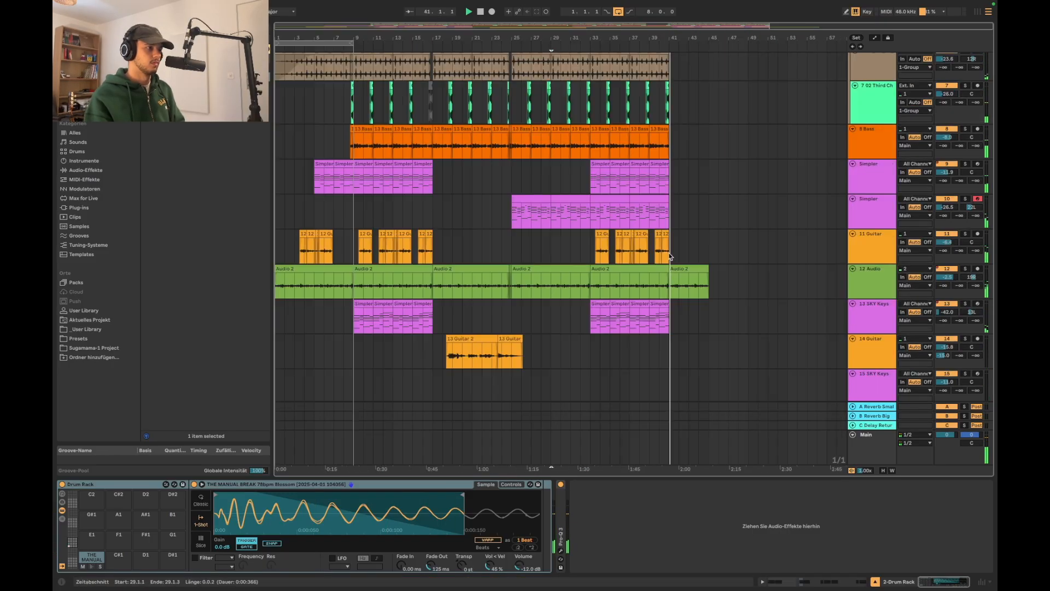
pyautogui.moveTo(671, 256); pyautogui.dragTo(619, 255)
pyautogui.hotkey('ctrl', 'd')
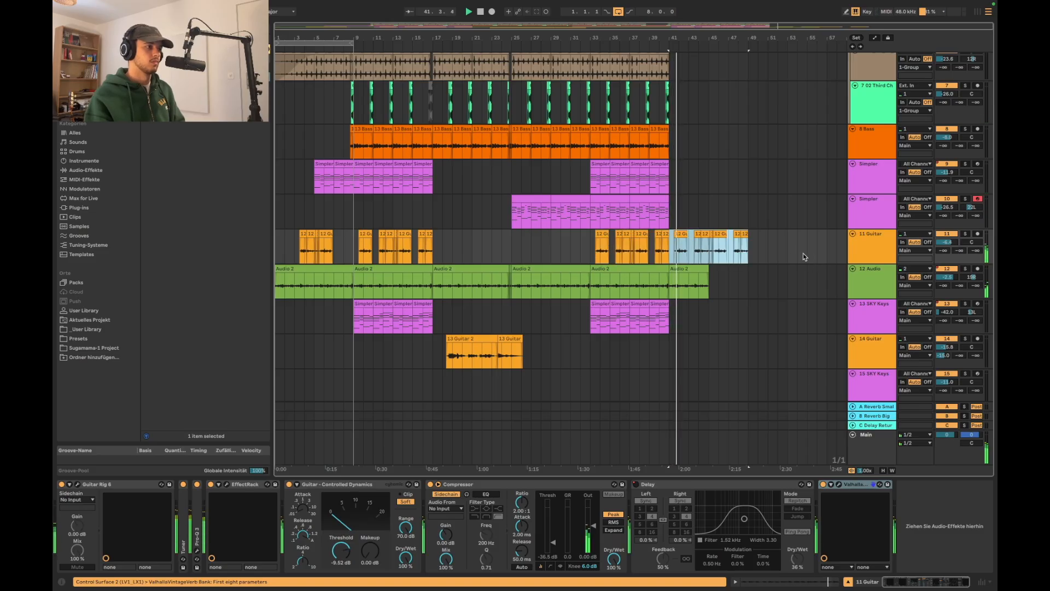
# Delete the duplicated 11 Guitar clips after 45.1.3
pyautogui.moveTo(798, 257); pyautogui.dragTo(702, 260)
pyautogui.scroll(3, 710, 259)
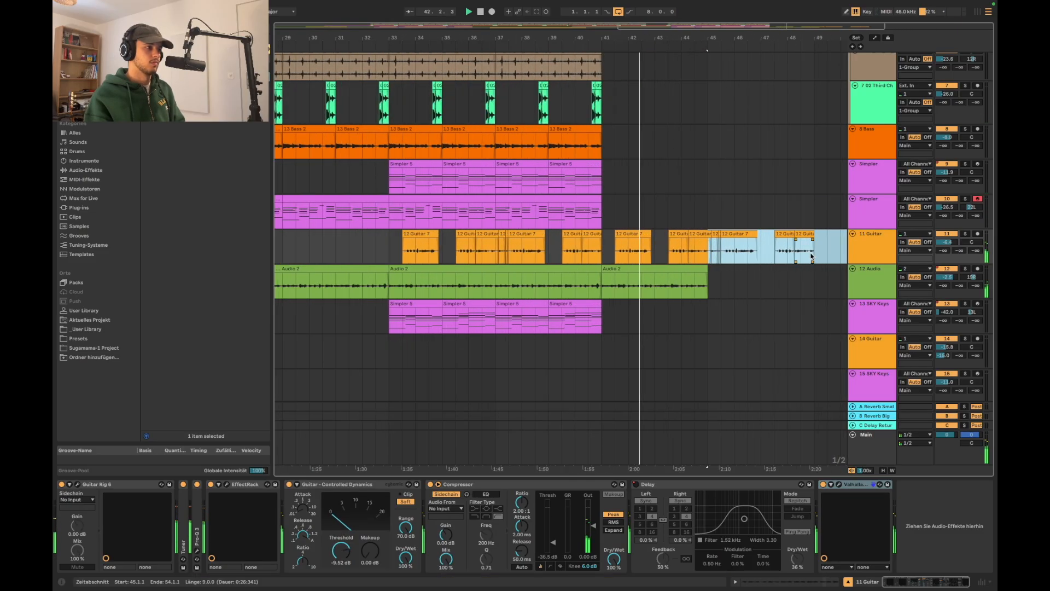
pyautogui.moveTo(827, 257); pyautogui.dragTo(718, 264)
pyautogui.press('Delete')
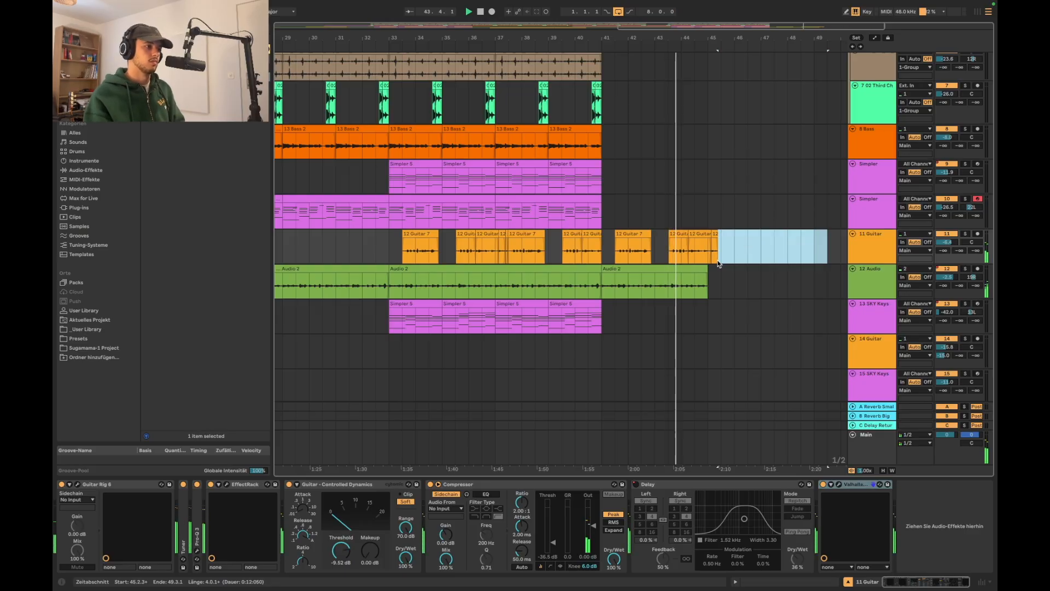
pyautogui.scroll(-3, 718, 264)
pyautogui.scroll(-1, 716, 263)
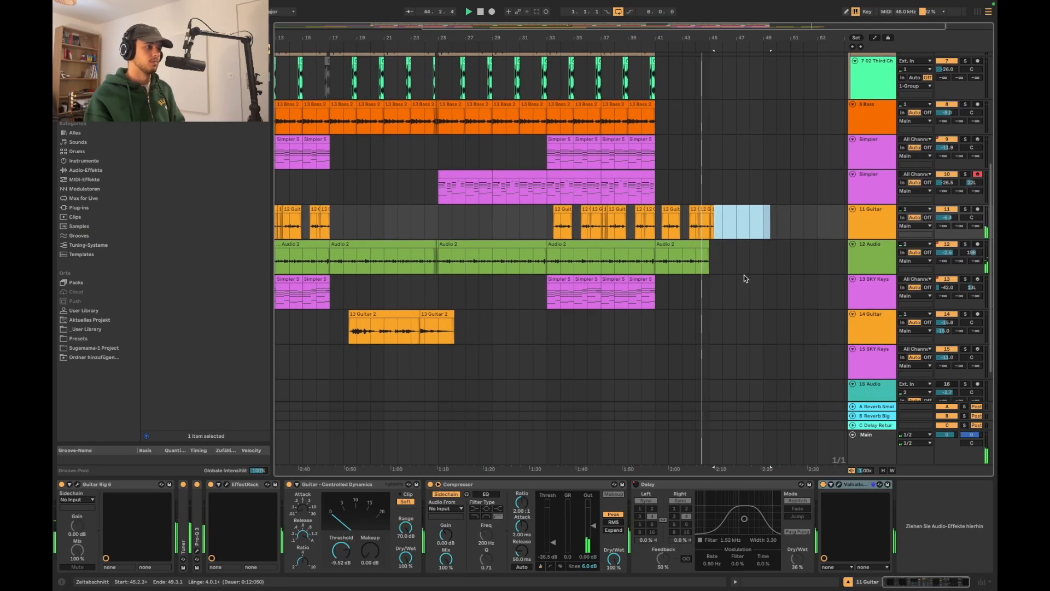
pyautogui.scroll(5, 722, 240)
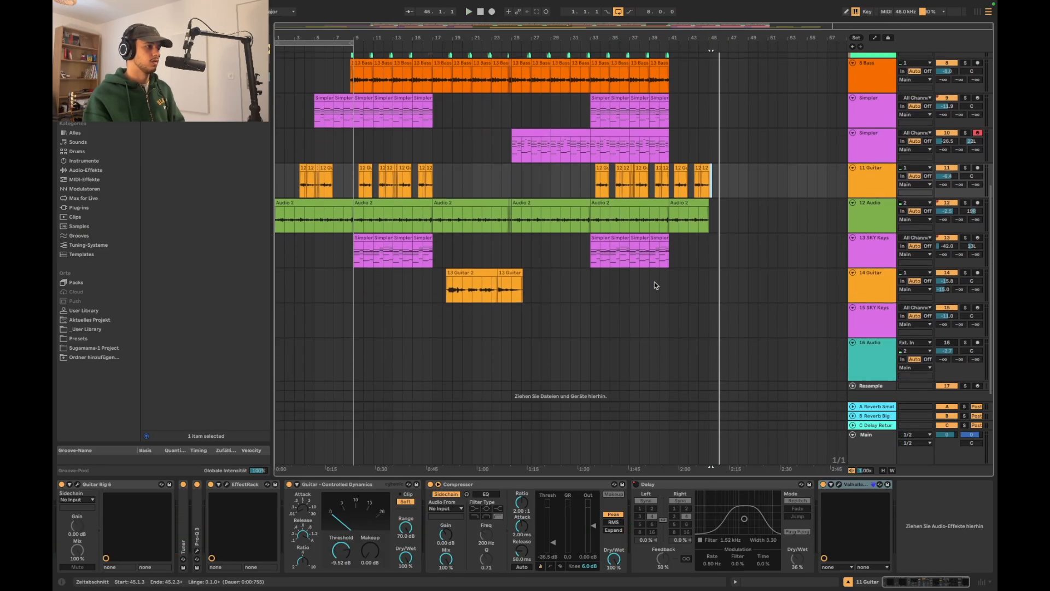
# Switch off the arrangement loop and place the insert marker at bar 2 on the 02 Third Chant track
pyautogui.scroll(8, 656, 285)
pyautogui.scroll(-4, 546, 250)
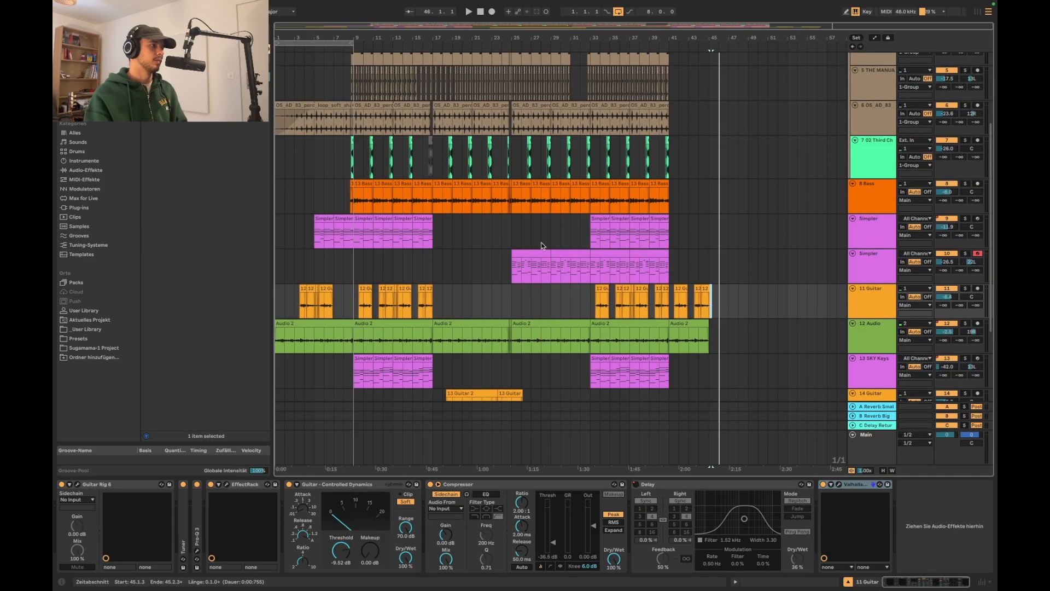
pyautogui.scroll(1, 293, 158)
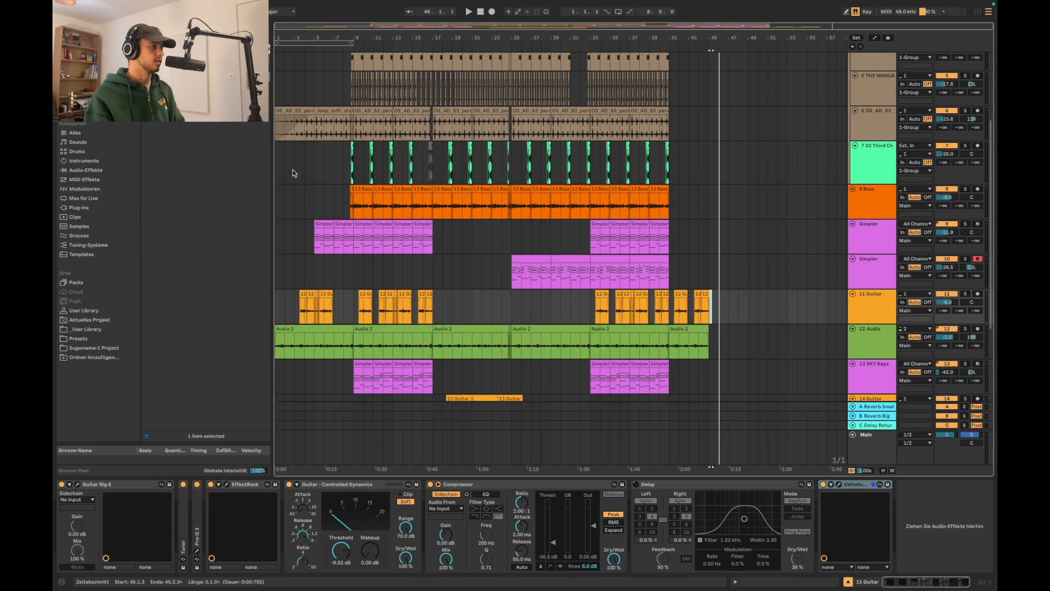
pyautogui.click(284, 164)
pyautogui.scroll(6, 328, 175)
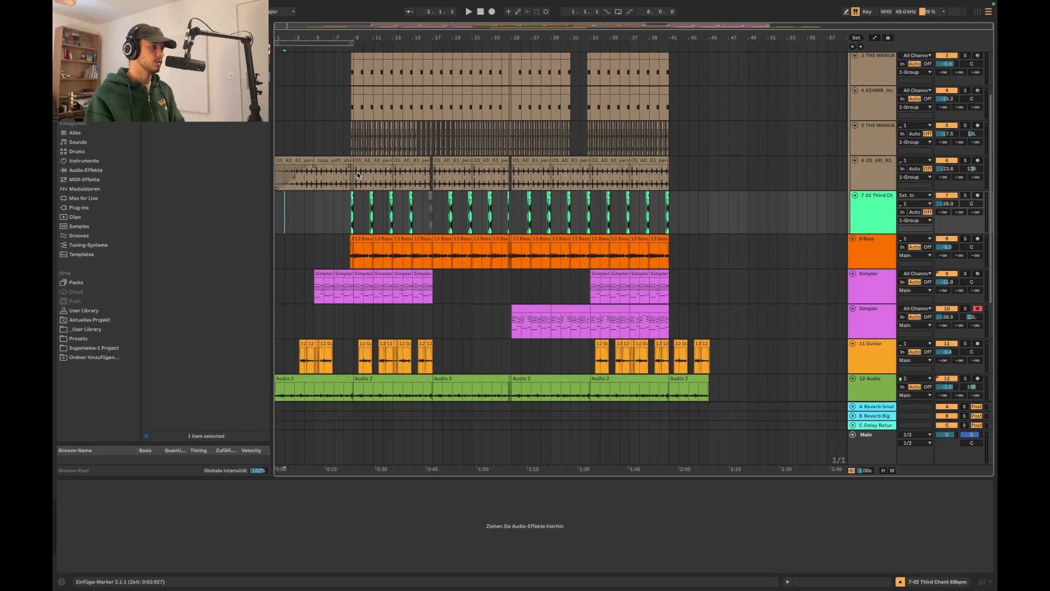
# Play the arrangement from bar 1 and look through the drum, bass, keys and guitar tracks
pyautogui.scroll(-5, 551, 230)
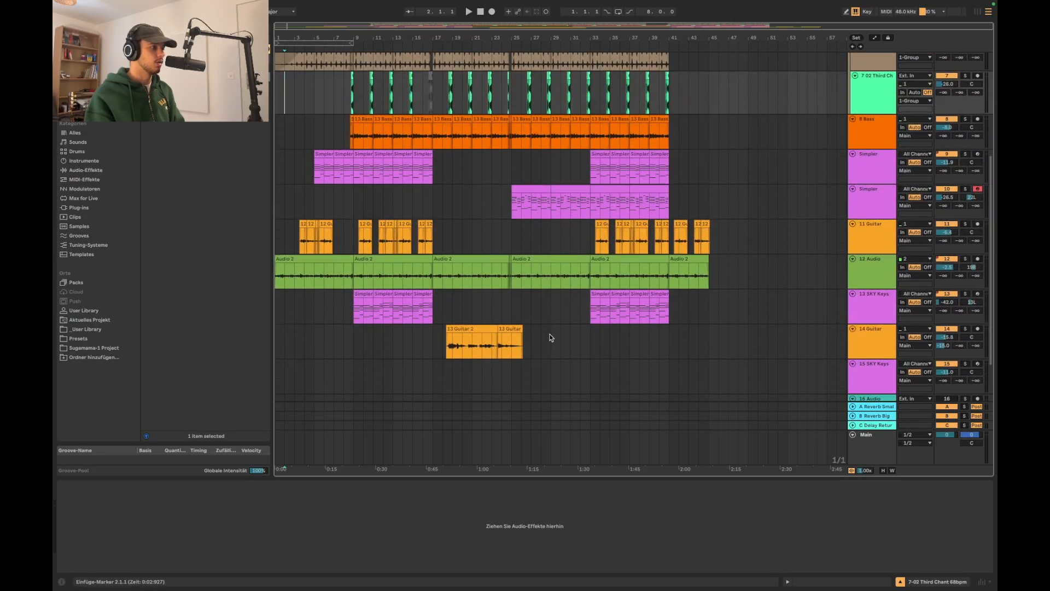
pyautogui.click(277, 321)
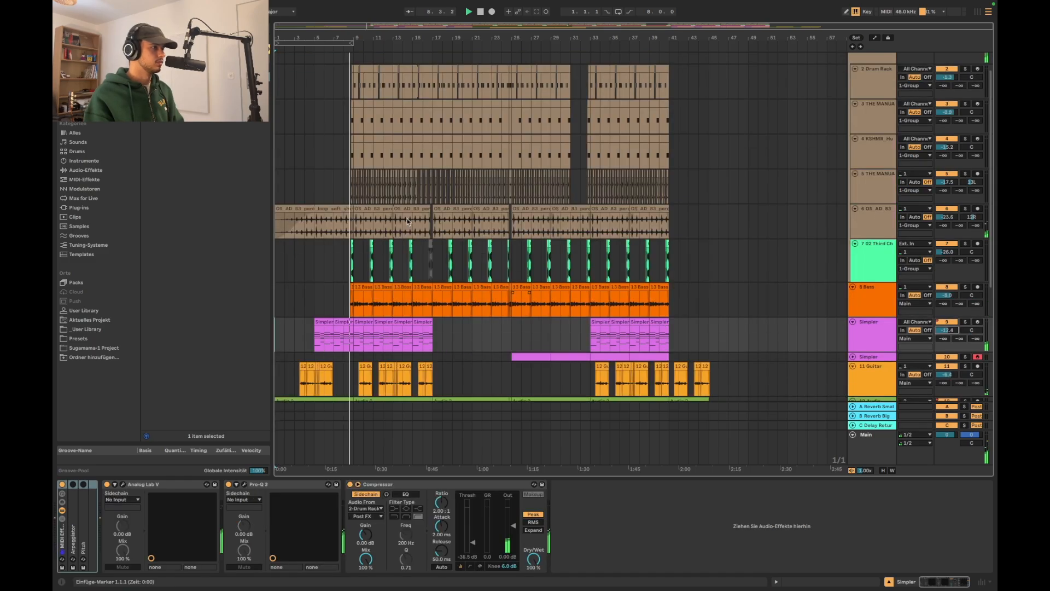
pyautogui.scroll(3, 407, 218)
pyautogui.scroll(-3, 406, 218)
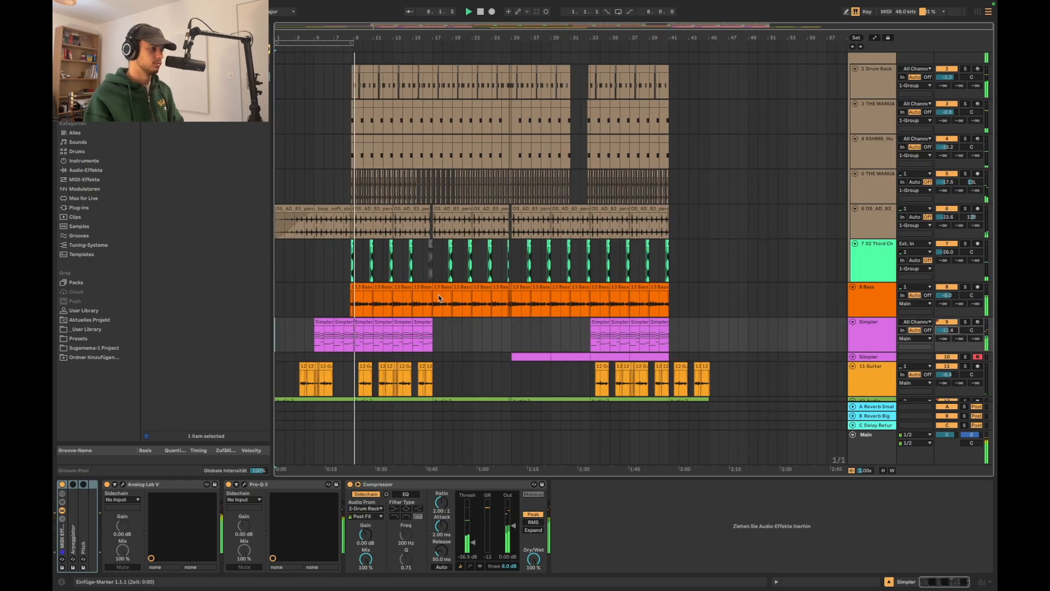
pyautogui.scroll(-9, 439, 298)
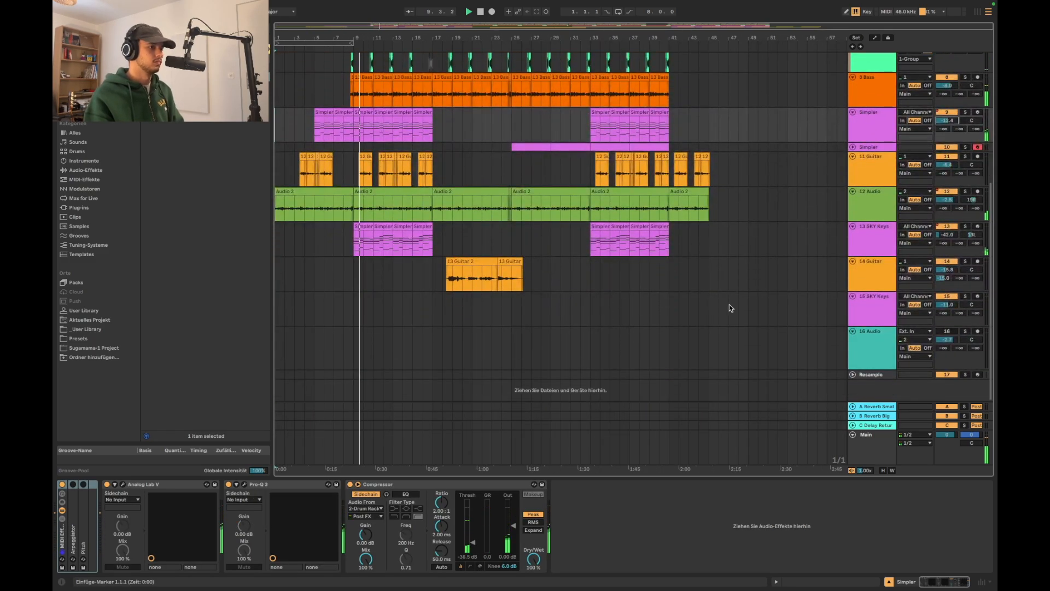
# Deactivate the 13 SKY Keys clips between bars 9 and 17 and play the section from bar 9
pyautogui.click(862, 244)
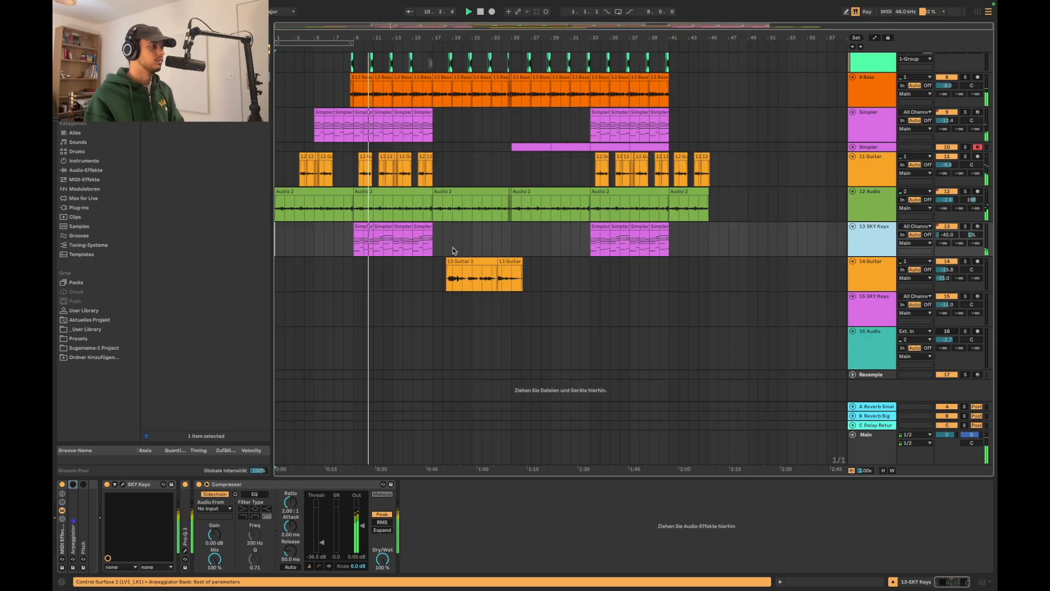
pyautogui.moveTo(458, 245); pyautogui.dragTo(351, 244)
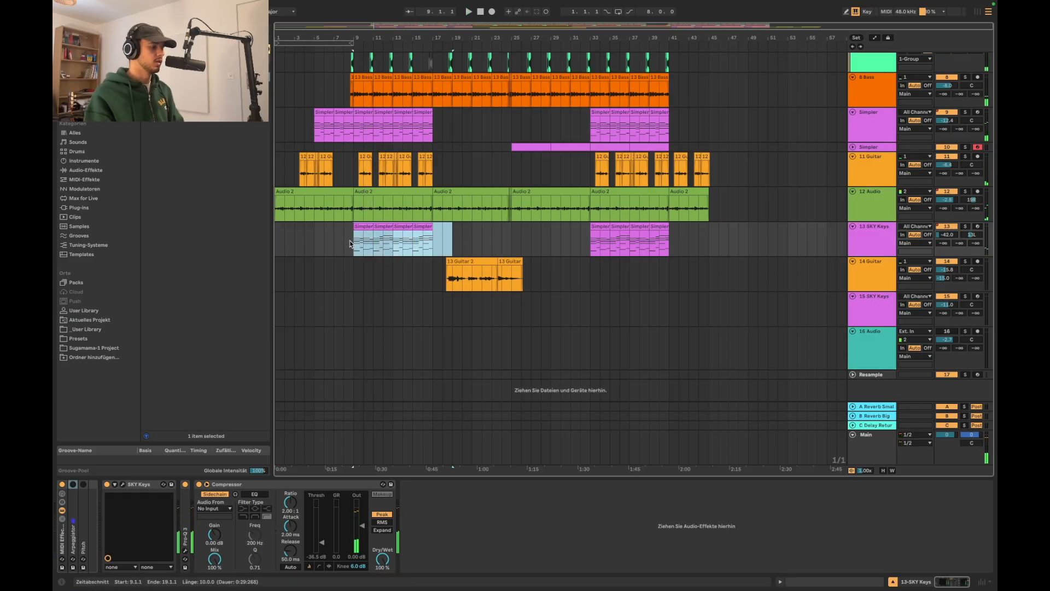
pyautogui.click(350, 244)
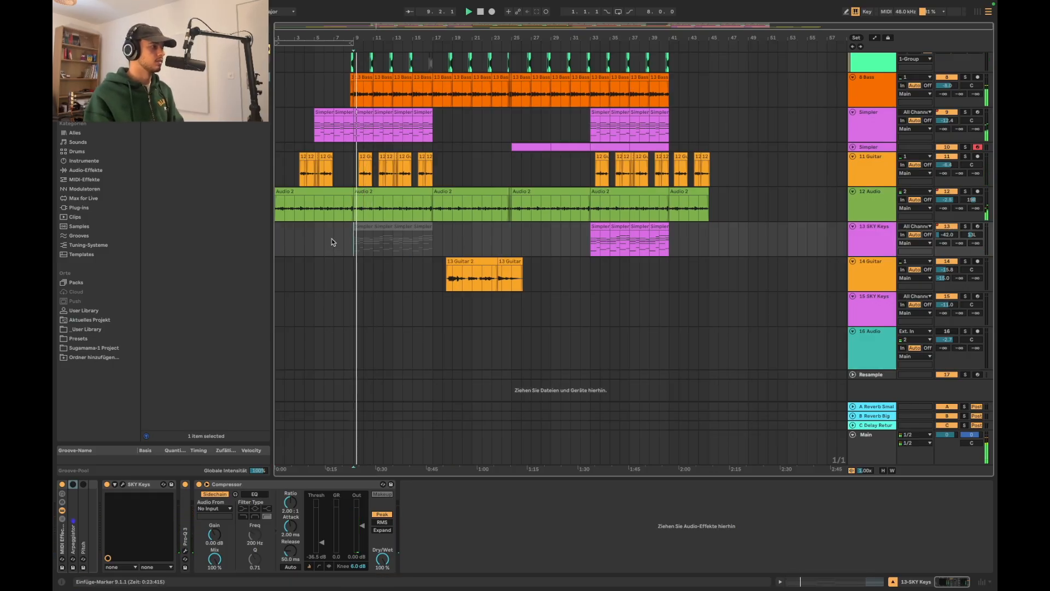
pyautogui.click(344, 241)
pyautogui.press('space')
pyautogui.press('space')
pyautogui.scroll(3, 345, 241)
pyautogui.scroll(3, 440, 262)
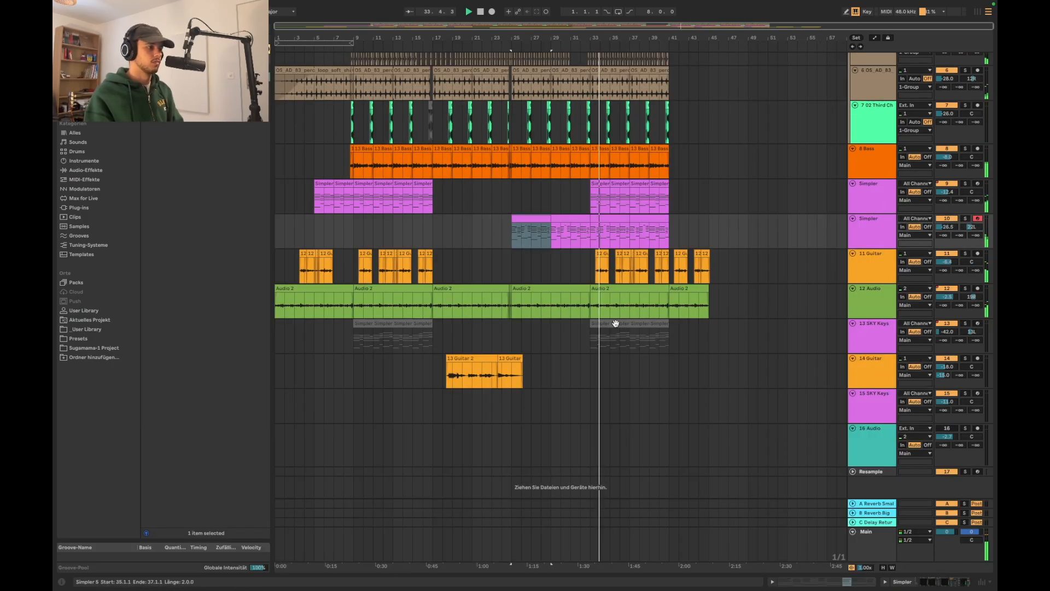
# Reactivate the four 13 SKY Keys clips from bar 33 to bar 41
pyautogui.click(639, 333)
pyautogui.click(641, 324)
pyautogui.keyDown('shift'); pyautogui.click(602, 324); pyautogui.keyUp('shift')
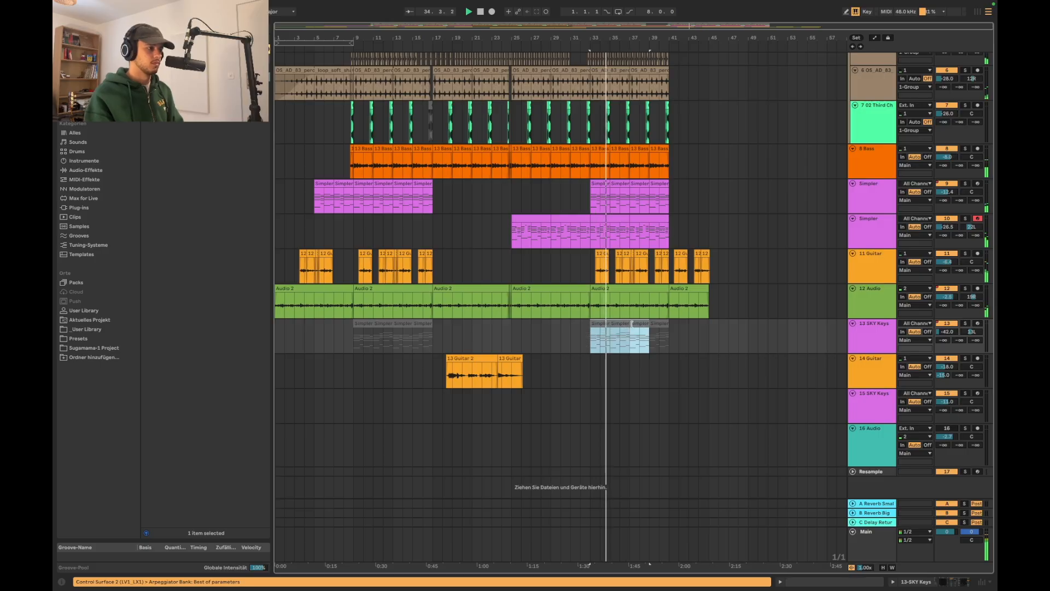
pyautogui.click(663, 324)
pyautogui.keyDown('shift'); pyautogui.click(601, 323); pyautogui.keyUp('shift')
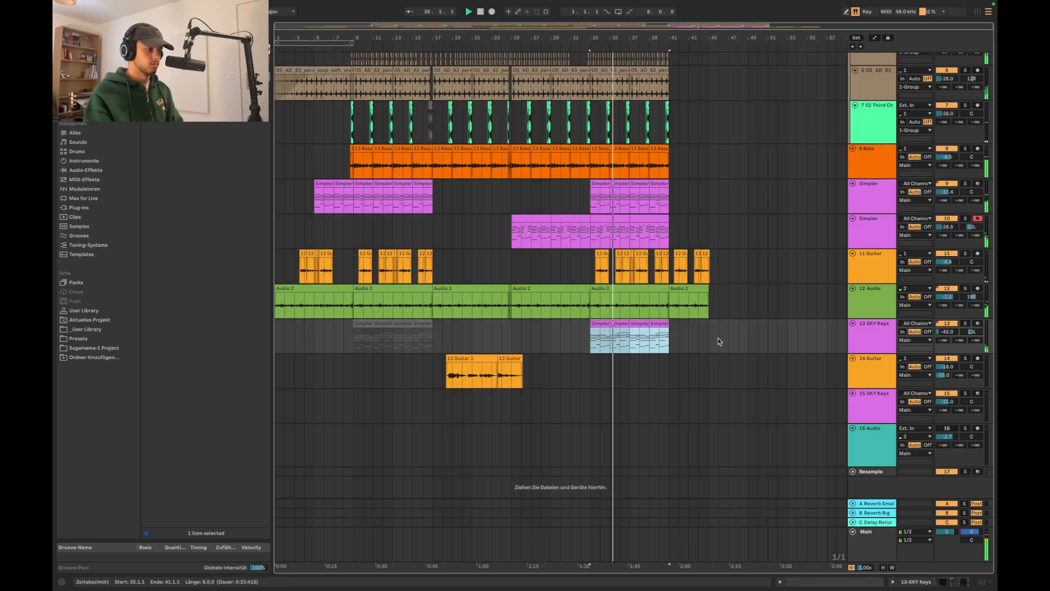
# Load the Grid Flute preset in the 13 SKY Keys instrument, audition it soloed and in the mix, and close the plug-in window
pyautogui.doubleClick(875, 338)
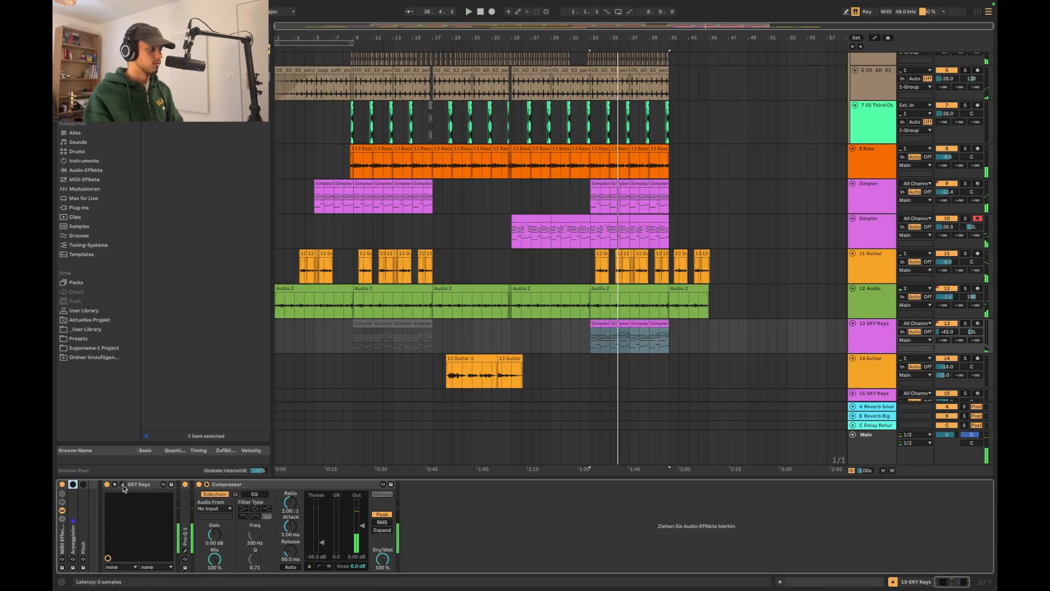
pyautogui.click(123, 485)
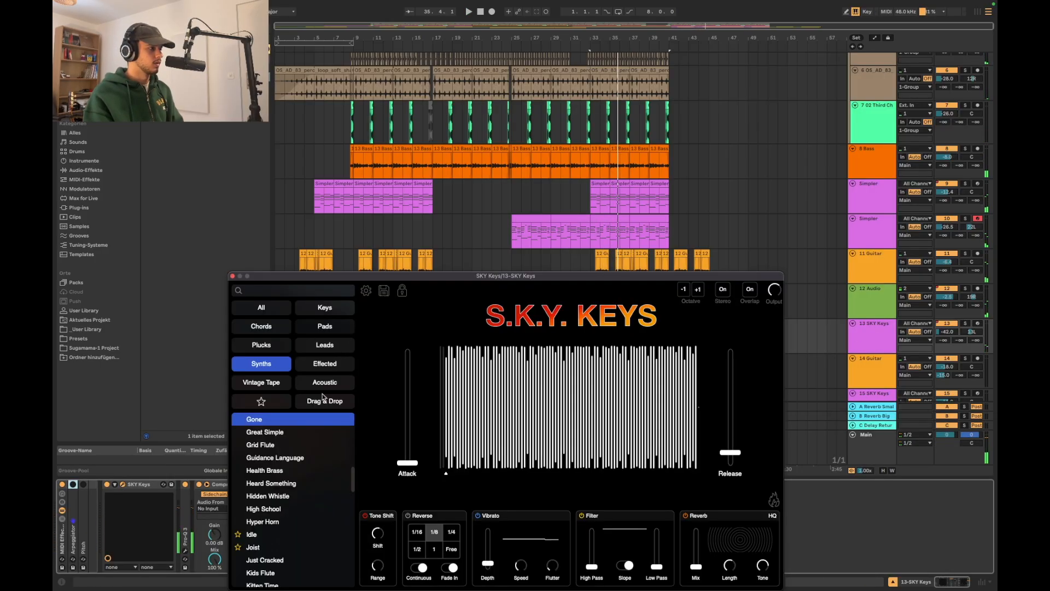
pyautogui.click(966, 323)
pyautogui.click(274, 431)
pyautogui.click(294, 444)
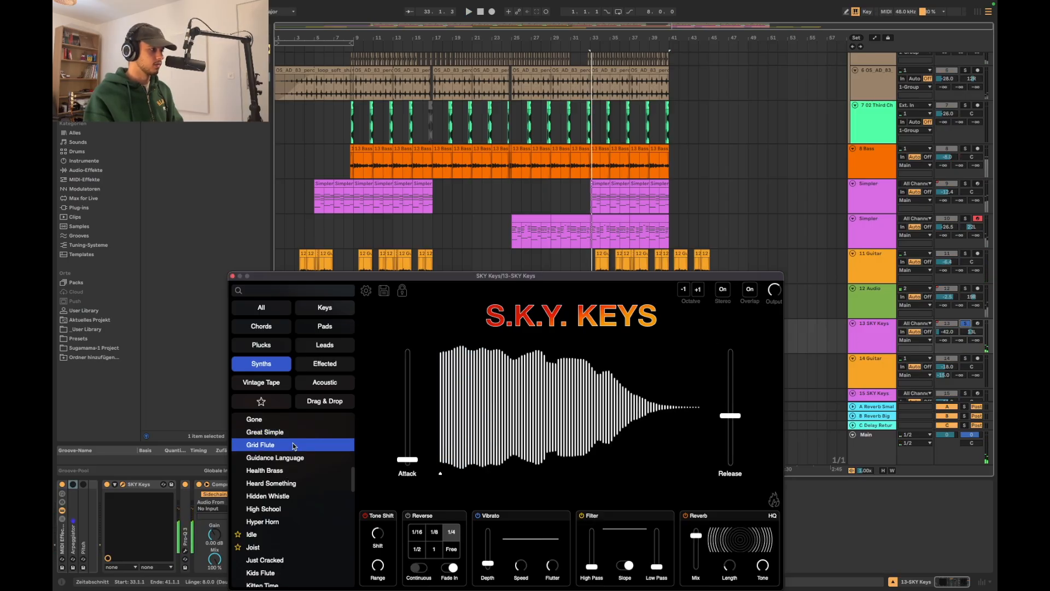
pyautogui.click(966, 323)
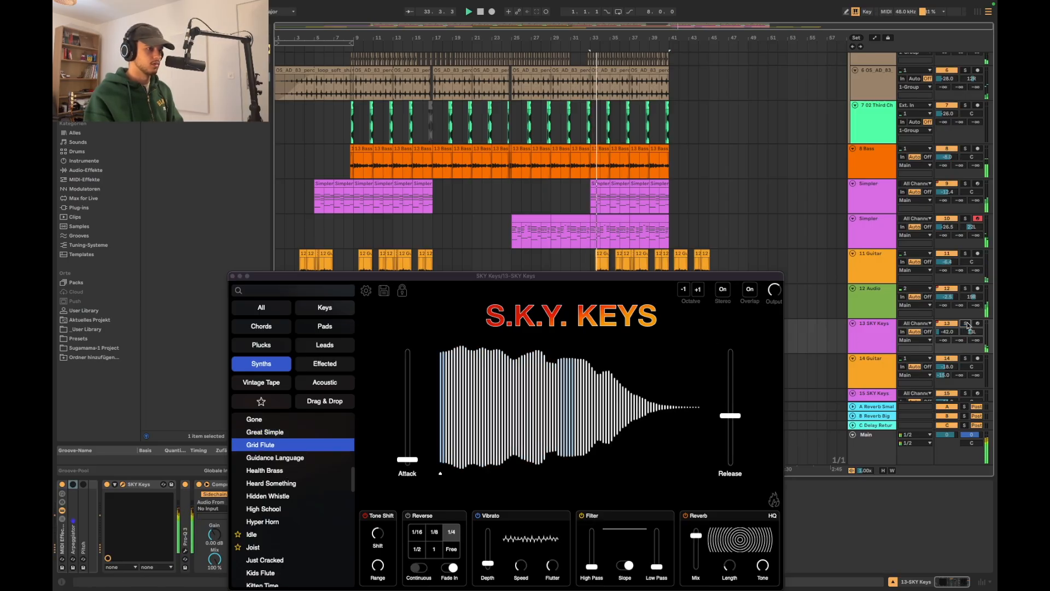
pyautogui.click(232, 276)
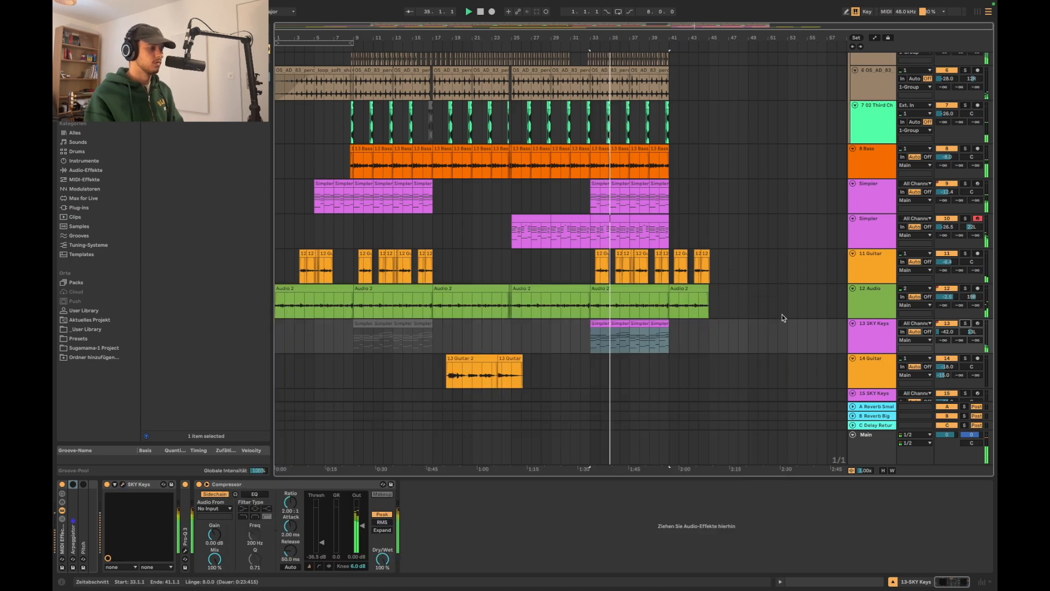
# Open the track 10 Simpler clip at bar 33 in an enlarged note editor and examine its chords while playing from bar 34
pyautogui.doubleClick(602, 233)
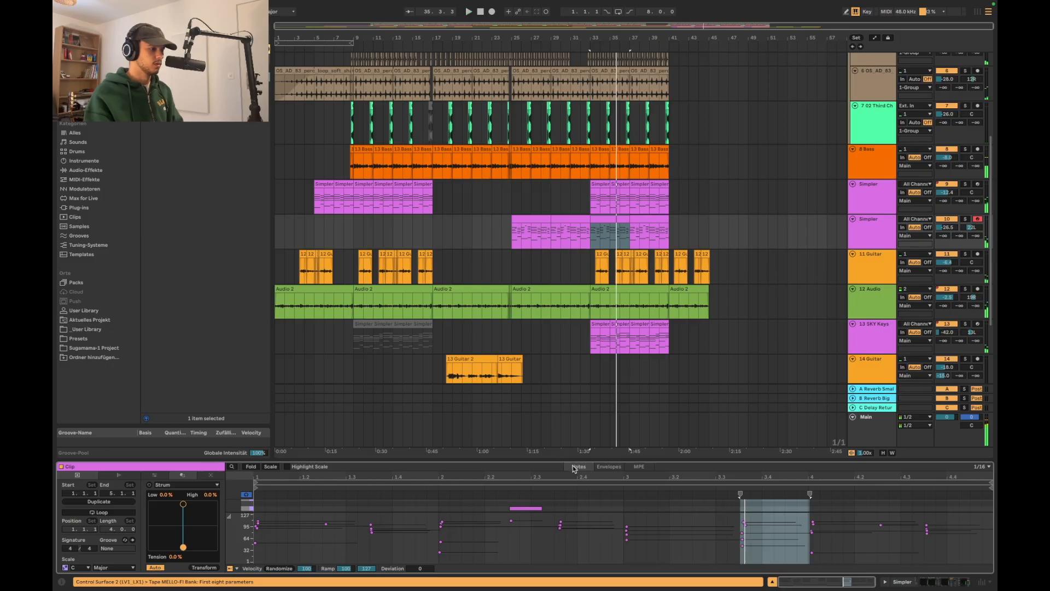
pyautogui.moveTo(577, 440); pyautogui.dragTo(577, 306)
pyautogui.click(525, 375)
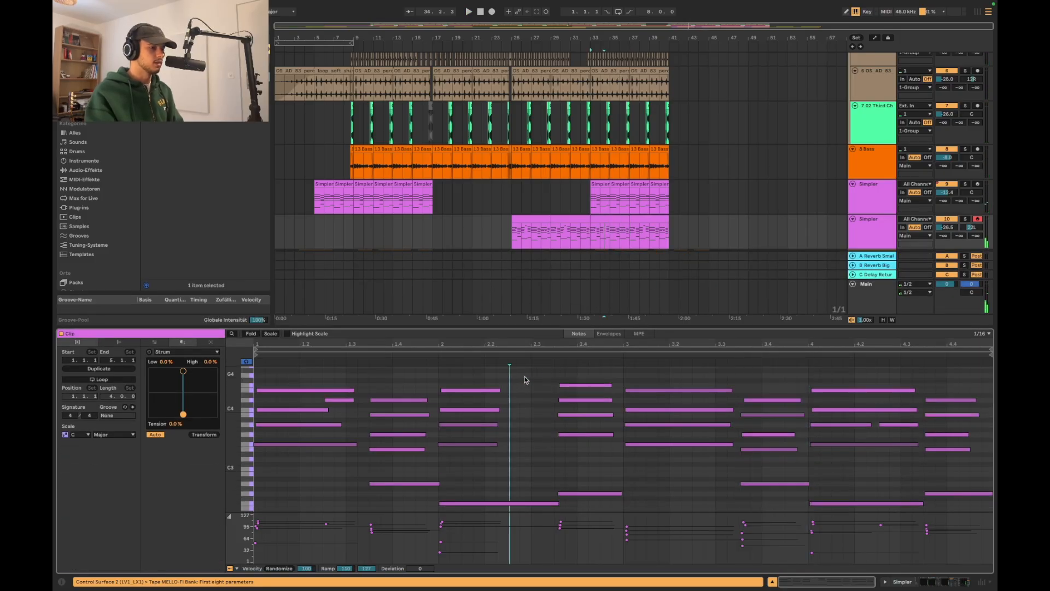
pyautogui.click(600, 232)
pyautogui.press('space')
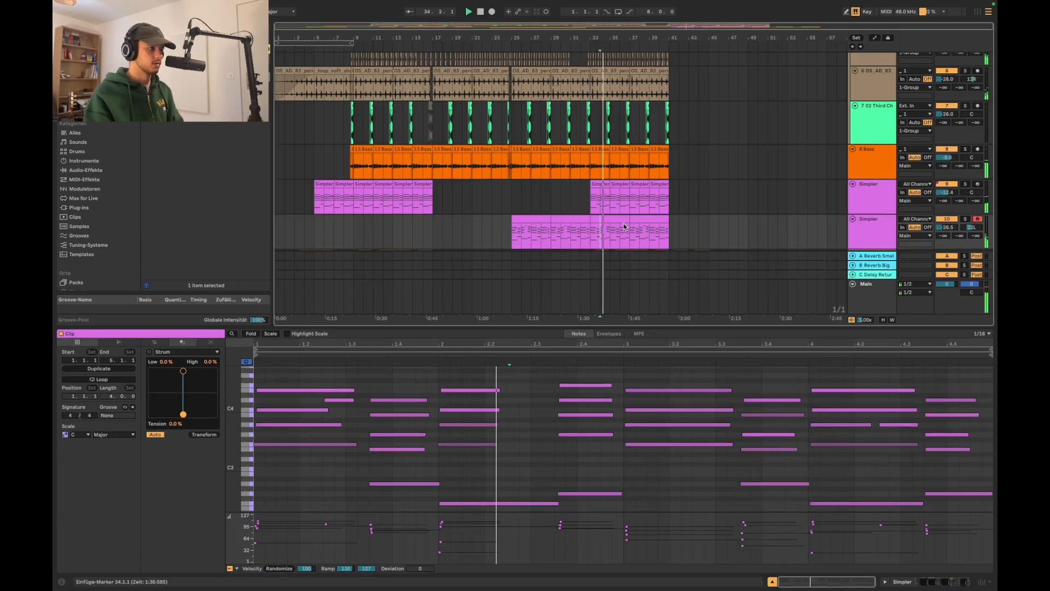
pyautogui.scroll(-1, 646, 216)
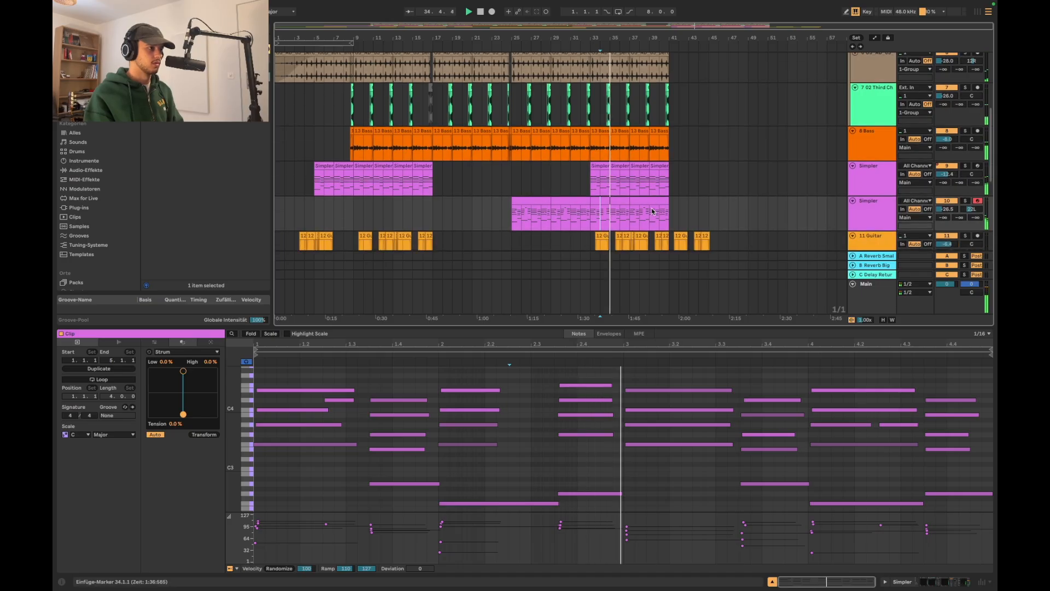
pyautogui.click(652, 211)
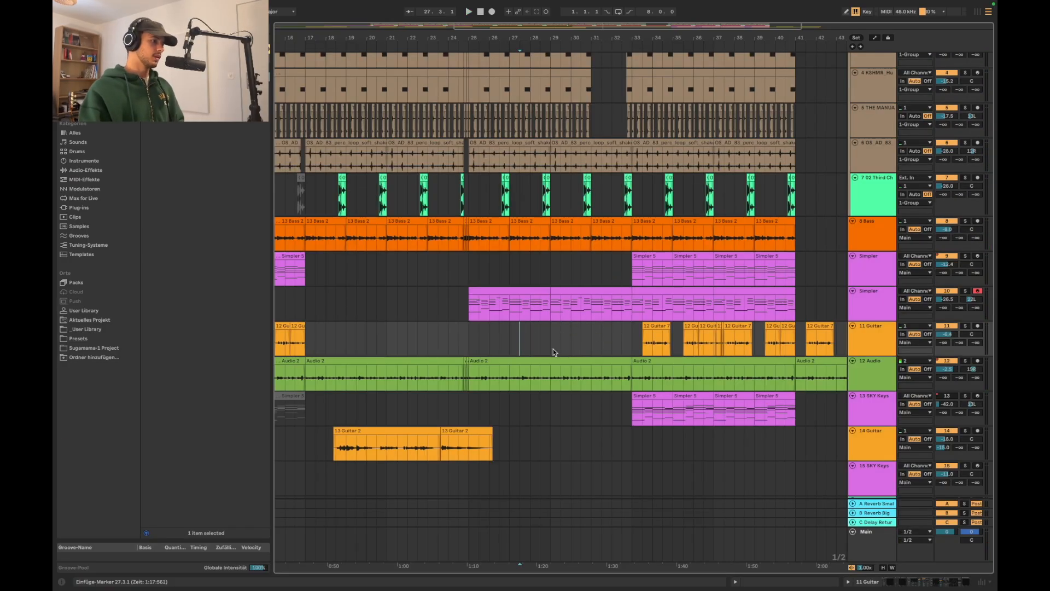
# Copy the two 13 SKY Keys clips of bars 33 to 37 to bar 29 and play from 27.3.1
pyautogui.click(657, 396)
pyautogui.keyDown('shift'); pyautogui.click(691, 397); pyautogui.keyUp('shift')
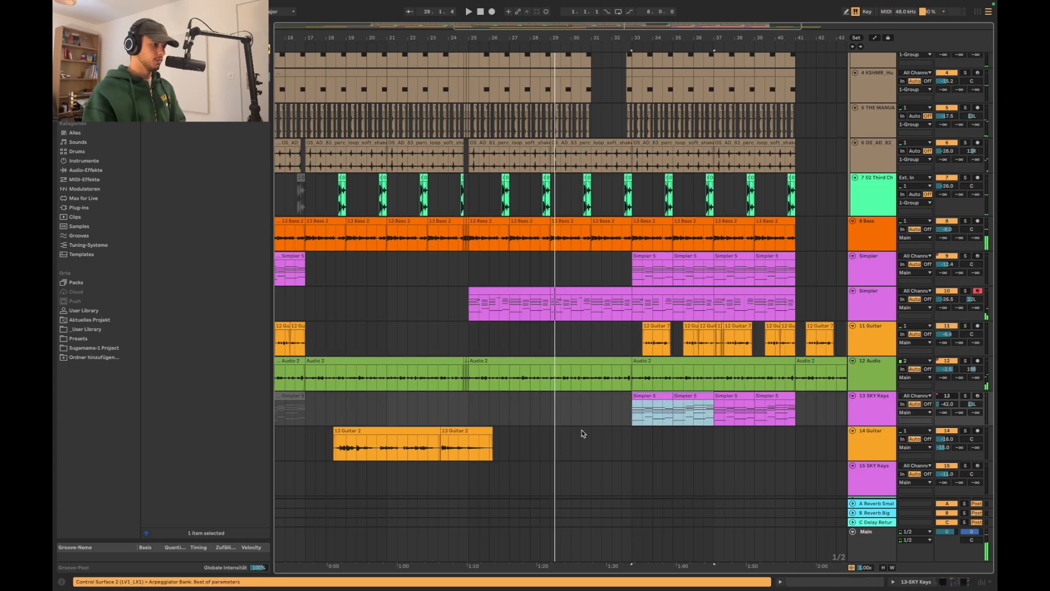
pyautogui.click(548, 414)
pyautogui.press('super+v')
pyautogui.click(520, 414)
pyautogui.press('space')
pyautogui.scroll(1, 685, 497)
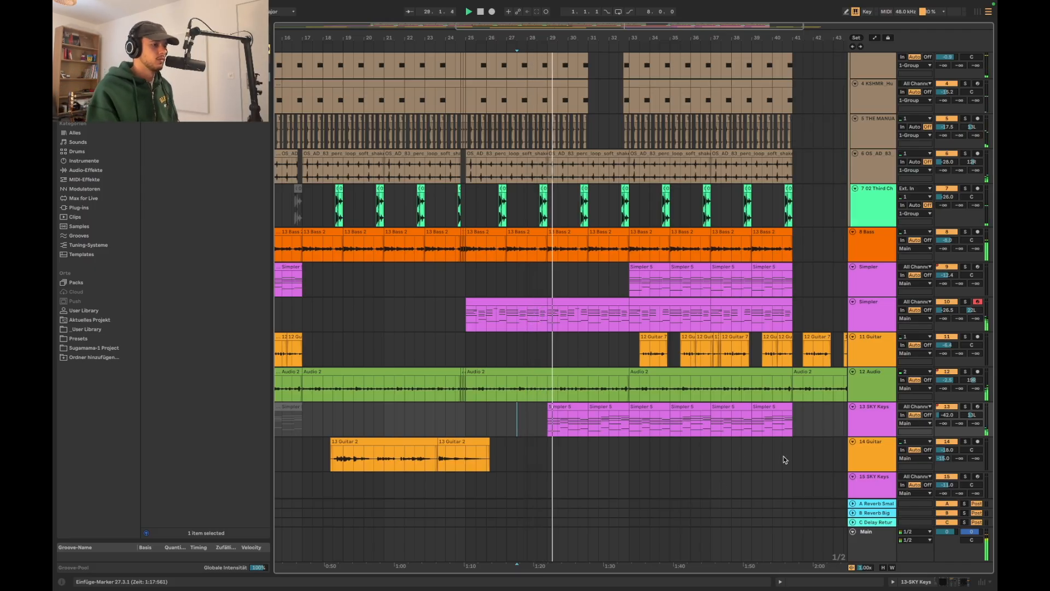
pyautogui.scroll(1, 653, 370)
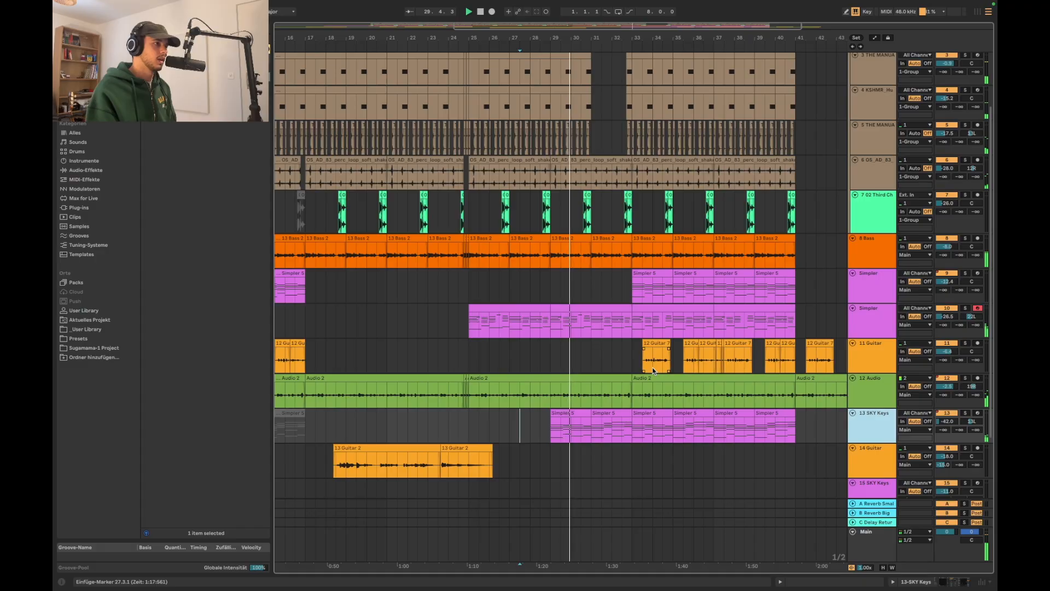
# Trim the 8 Bass clip starting at bar 31 to end at 32.3 and delete the track 6 shaker loop between bars 31 and 33
pyautogui.scroll(-4, 608, 356)
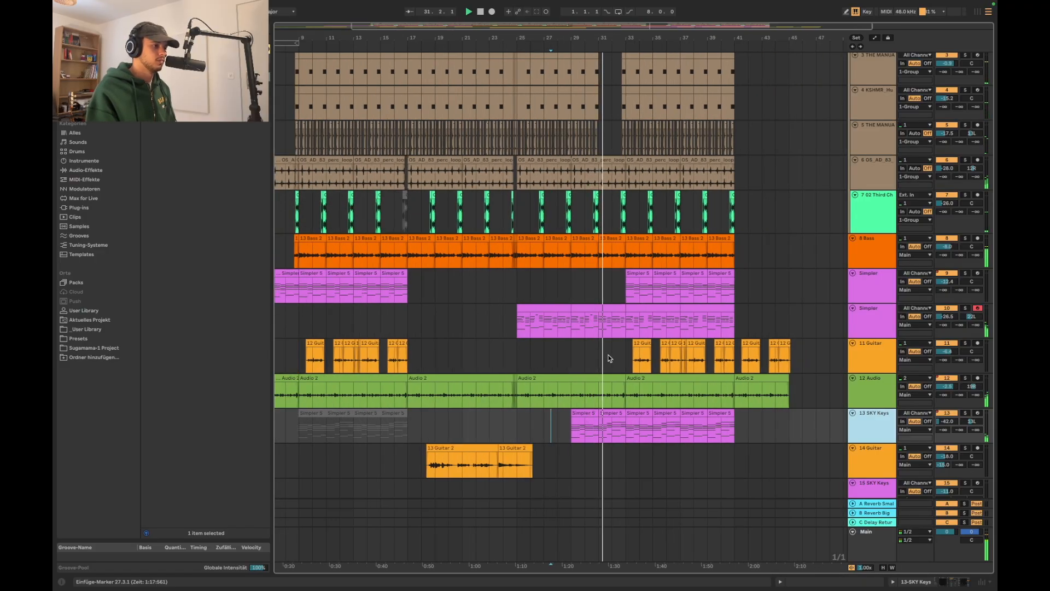
pyautogui.scroll(5, 638, 286)
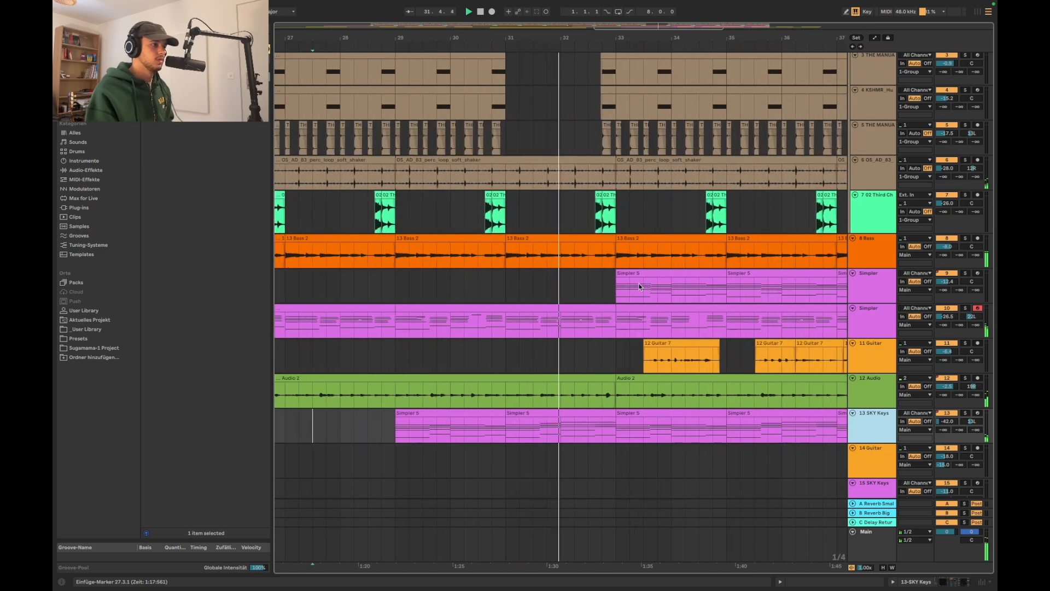
pyautogui.moveTo(507, 254); pyautogui.dragTo(589, 255)
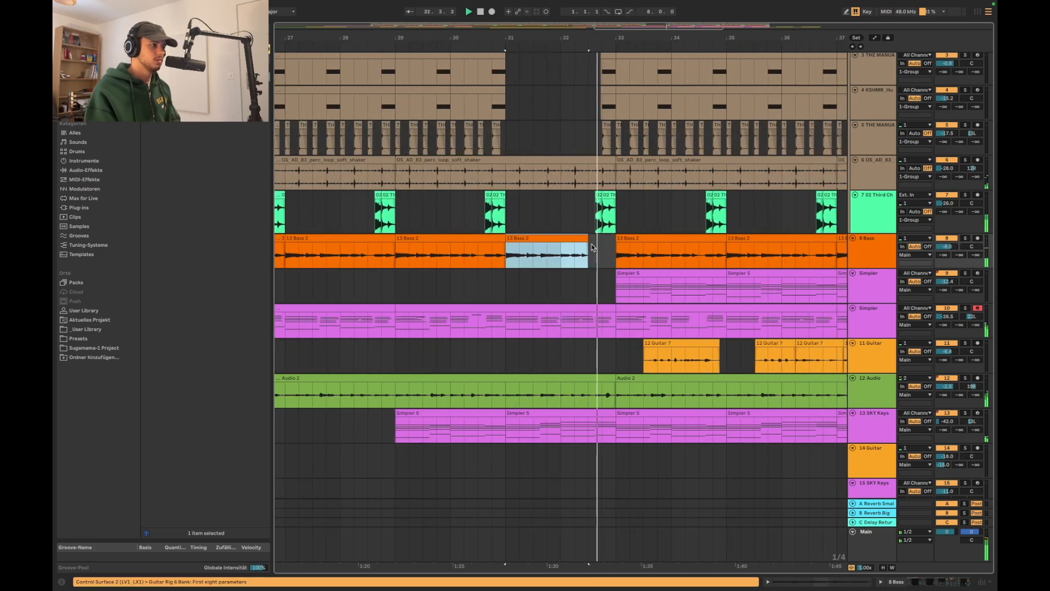
pyautogui.press('Delete')
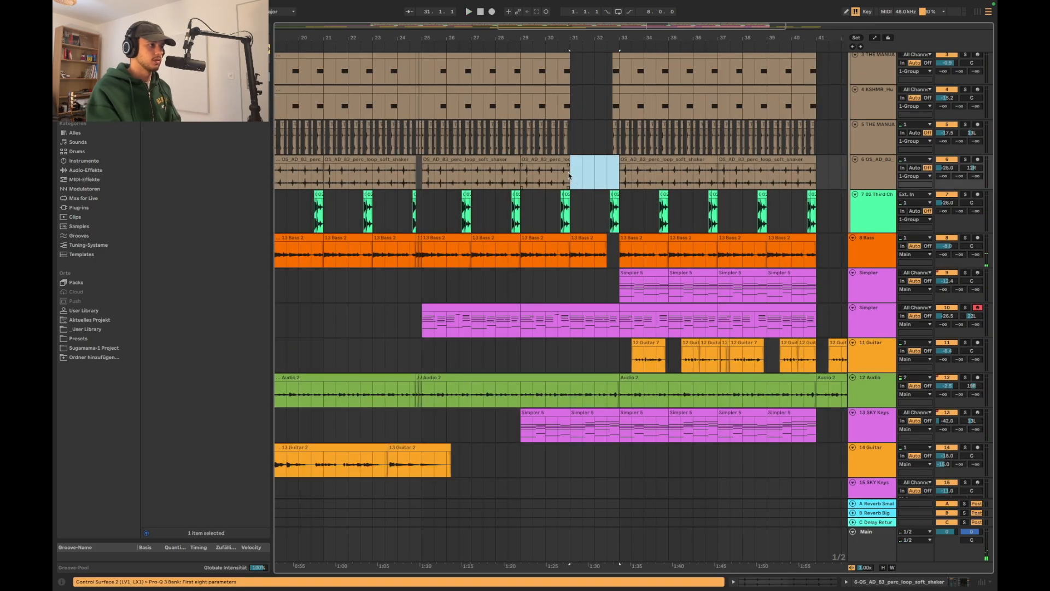
pyautogui.scroll(4, 569, 176)
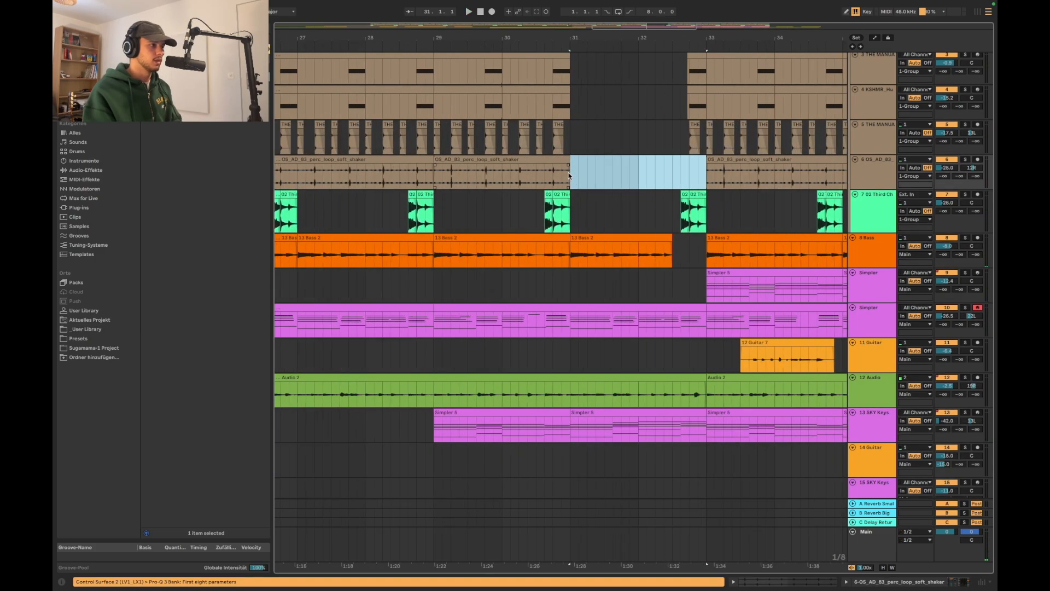
# Duplicate the track 5 hi-hat clips of bars 29 to 31 into bars 31 to 33 and play from bar 31
pyautogui.moveTo(568, 149); pyautogui.dragTo(434, 153)
pyautogui.press('super+d')
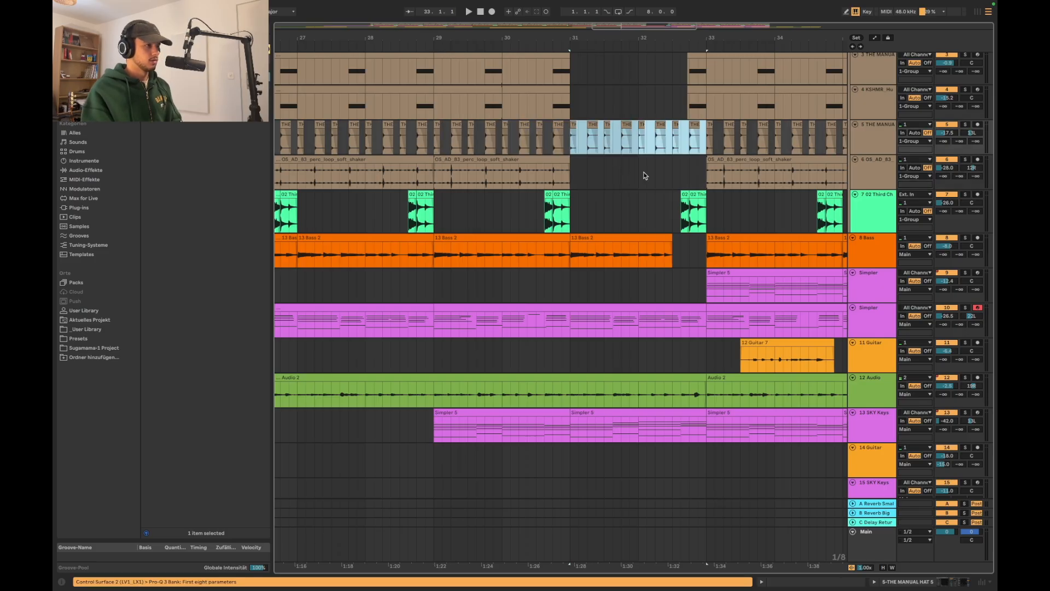
pyautogui.click(572, 145)
pyautogui.press('space')
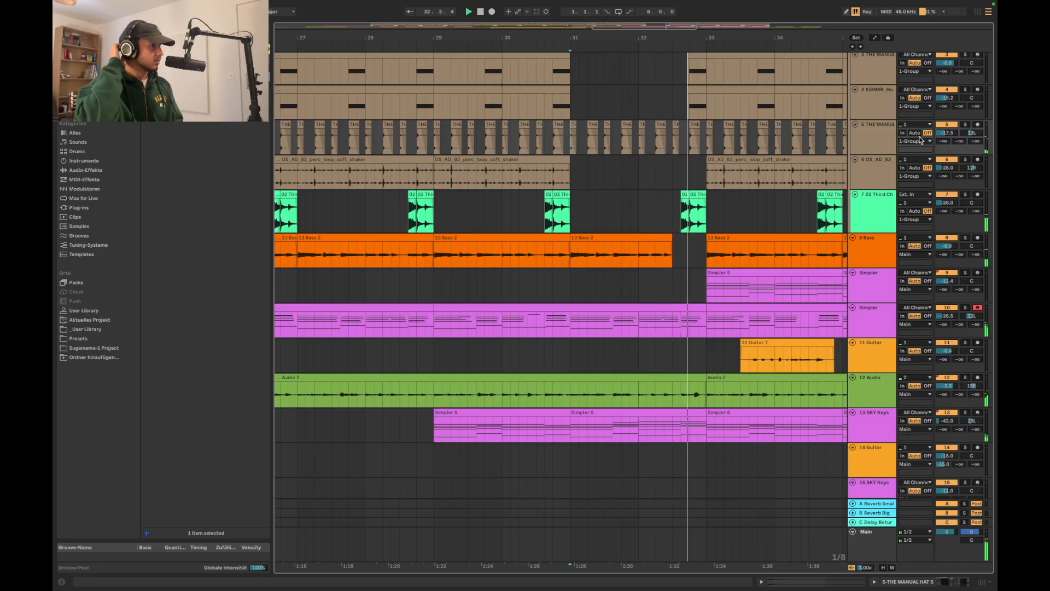
# Remove the first short 02 Third Chant clip just before bar 33 and extend the 8 Bass clip from bar 31 to bar 33
pyautogui.scroll(-2, 665, 122)
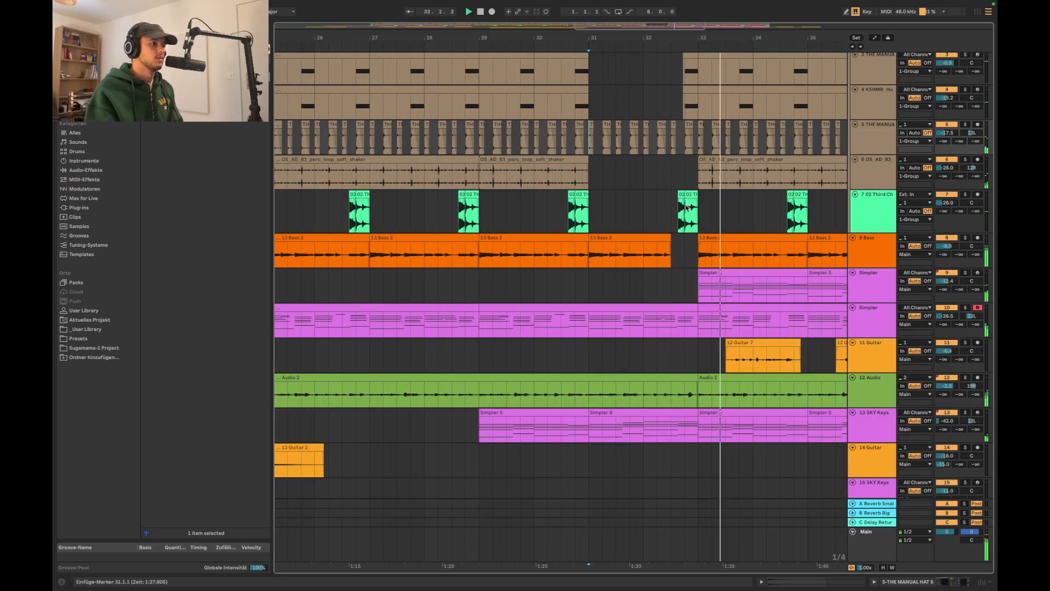
pyautogui.click(680, 194)
pyautogui.click(599, 248)
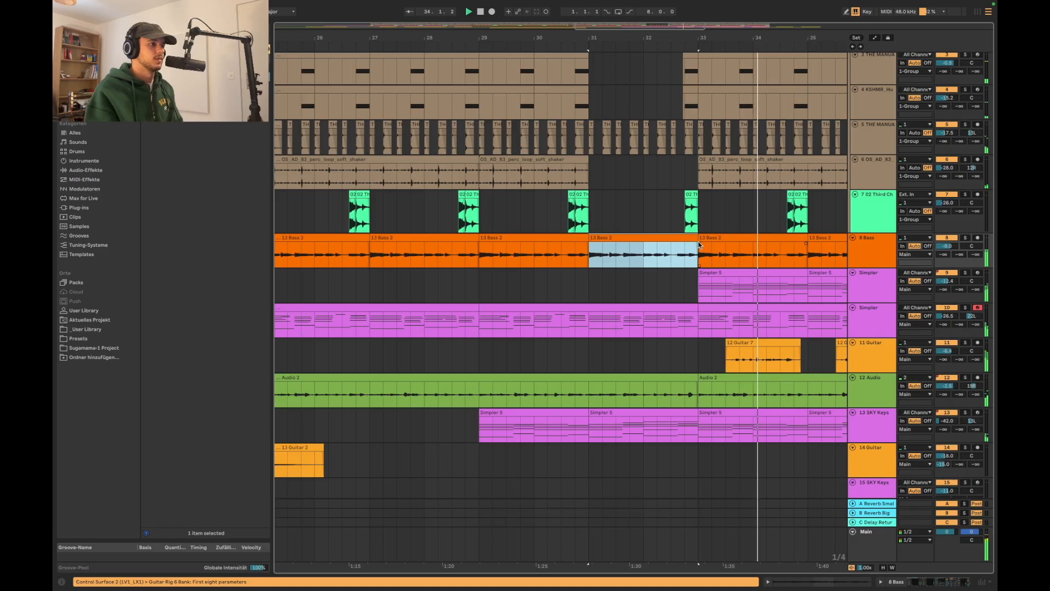
pyautogui.scroll(-10, 599, 247)
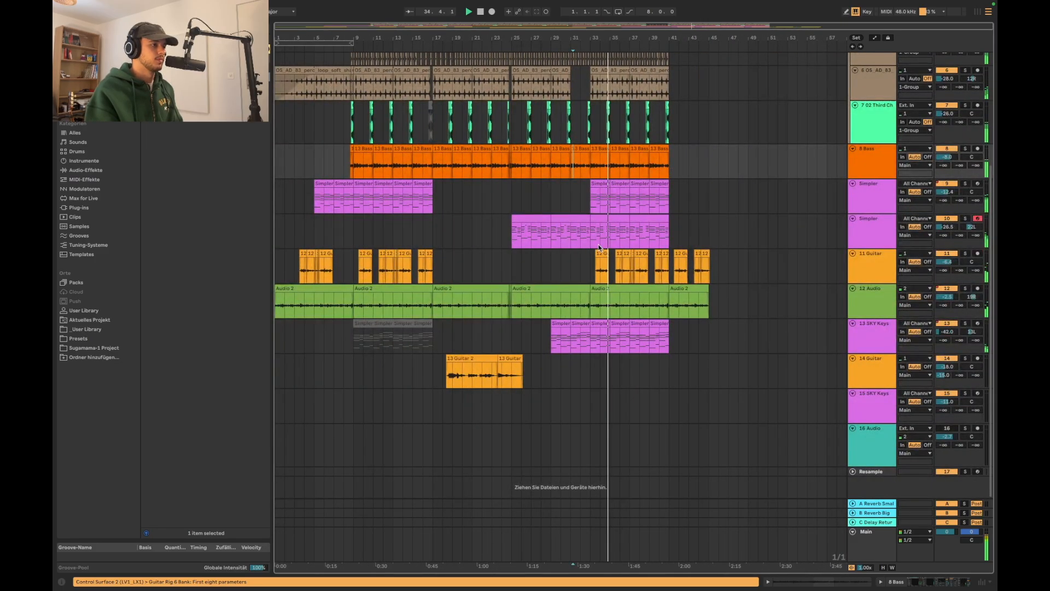
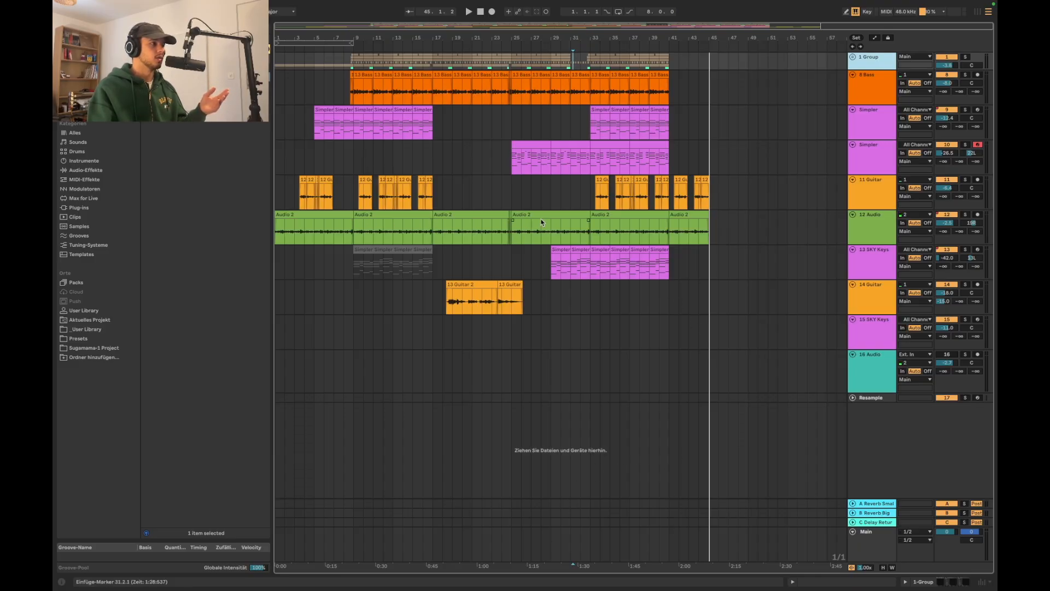
# Look over the arrangement's section changes, checking where the bass, Simpler, guitar and SKY Keys parts enter and end
pyautogui.click(642, 168)
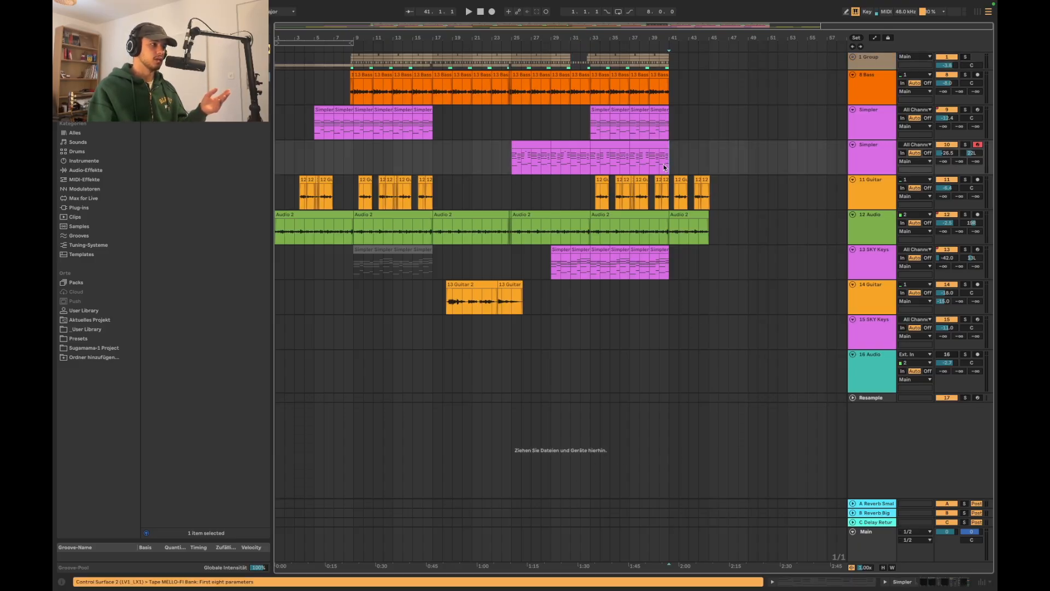
pyautogui.click(450, 301)
pyautogui.click(541, 277)
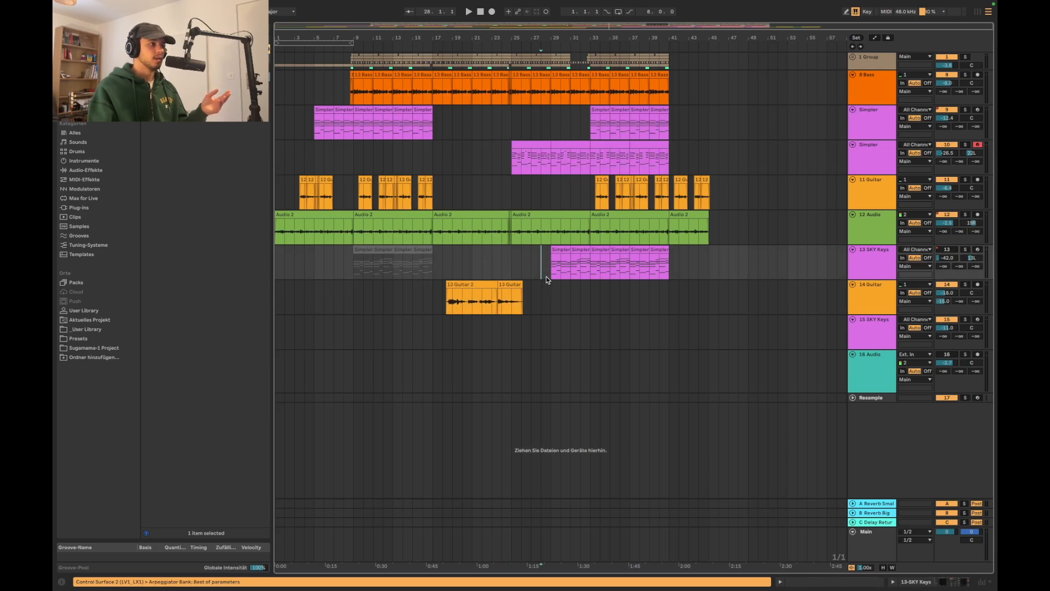
pyautogui.moveTo(559, 278); pyautogui.dragTo(674, 277)
pyautogui.click(709, 280)
pyautogui.scroll(5, 509, 134)
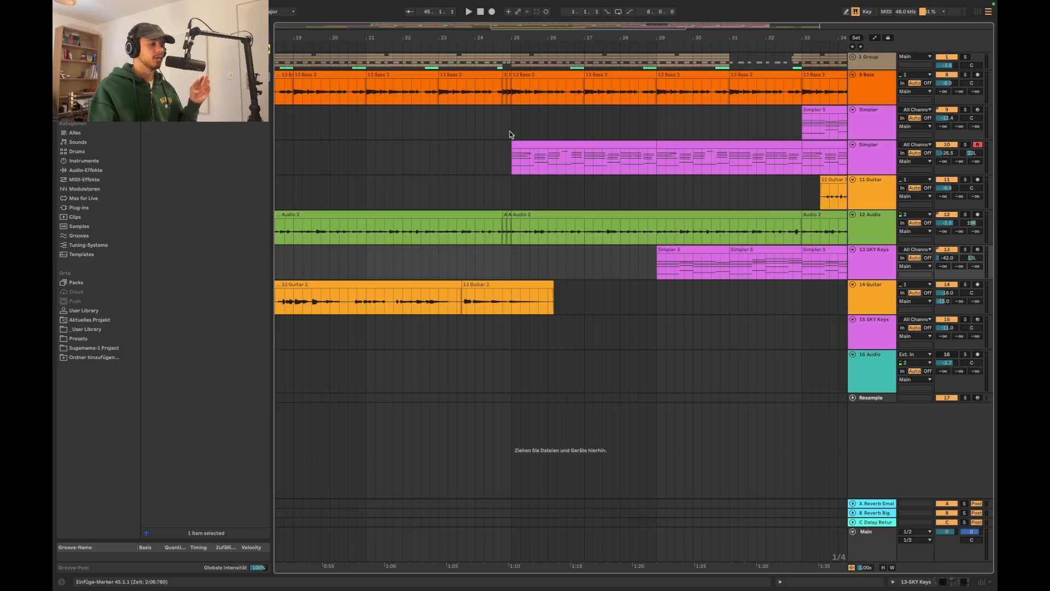
pyautogui.hscroll(-10, 500, 139)
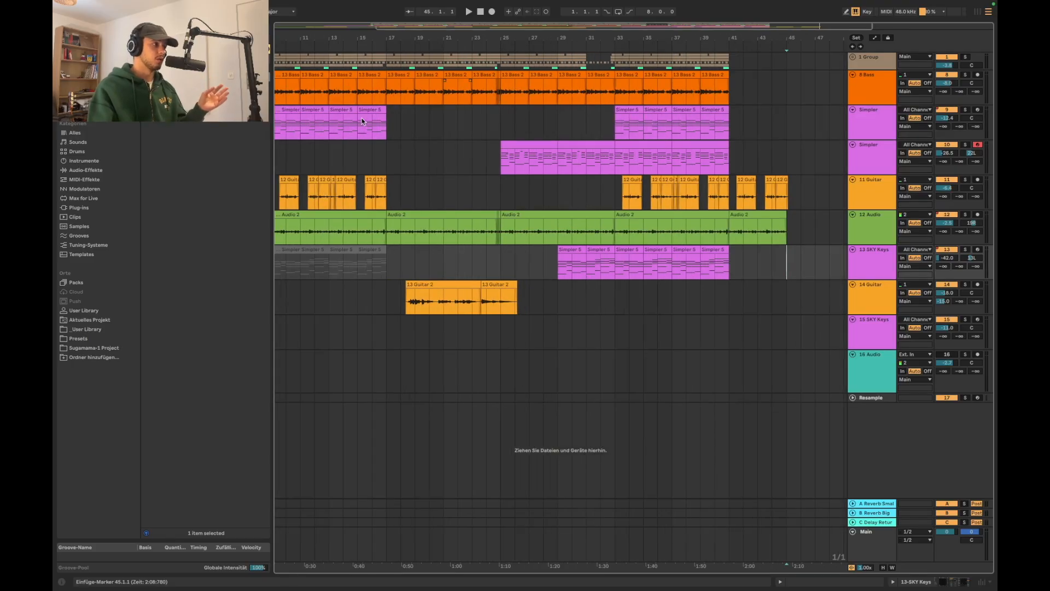
pyautogui.scroll(5, 563, 111)
pyautogui.hscroll(2, 584, 107)
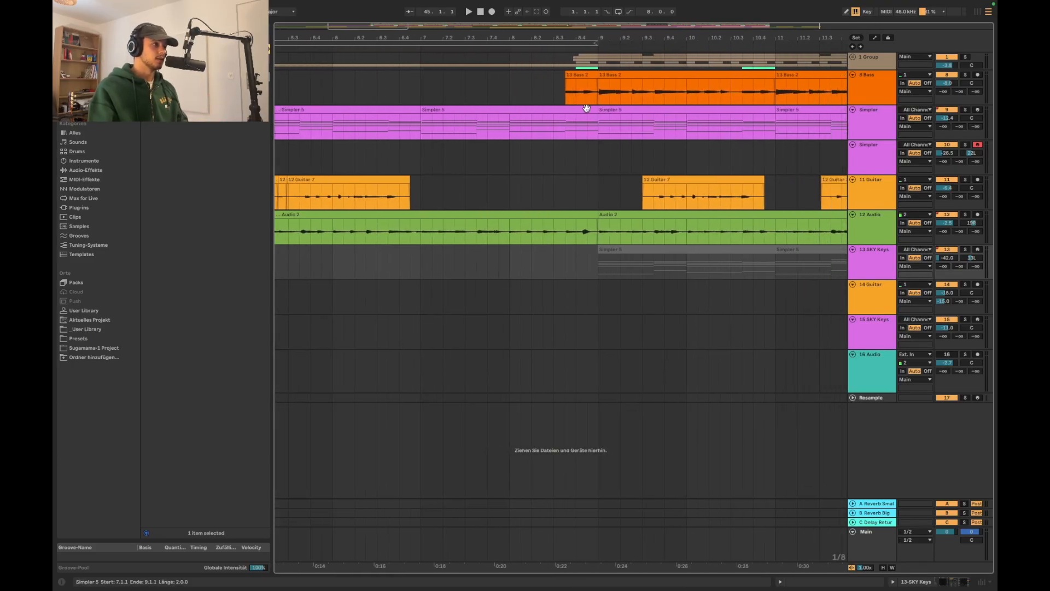
pyautogui.click(568, 98)
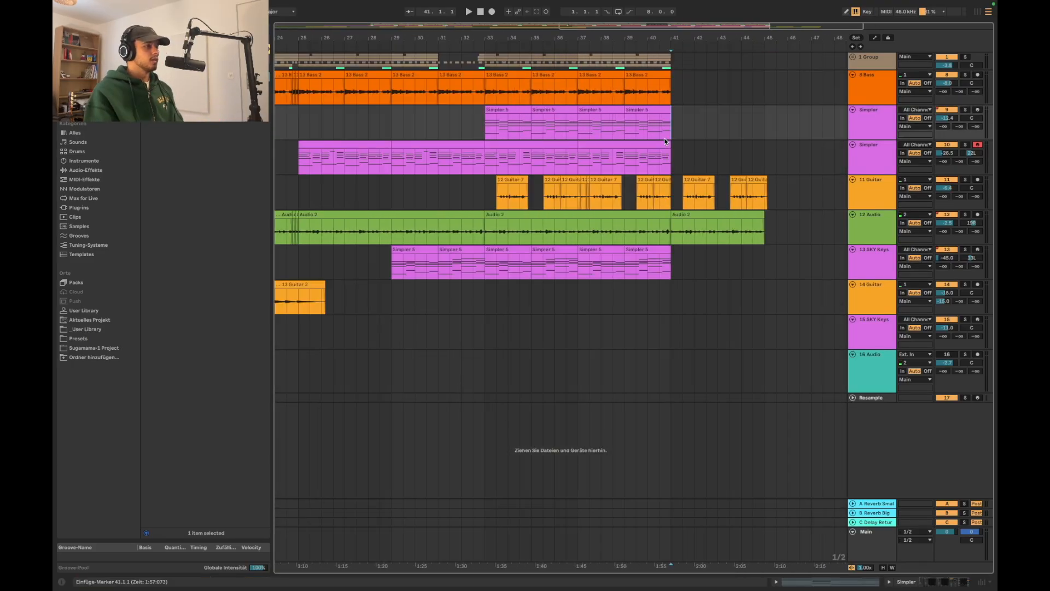
pyautogui.scroll(-3, 664, 142)
pyautogui.click(709, 144)
pyautogui.hscroll(-5, 709, 144)
pyautogui.scroll(-5, 709, 144)
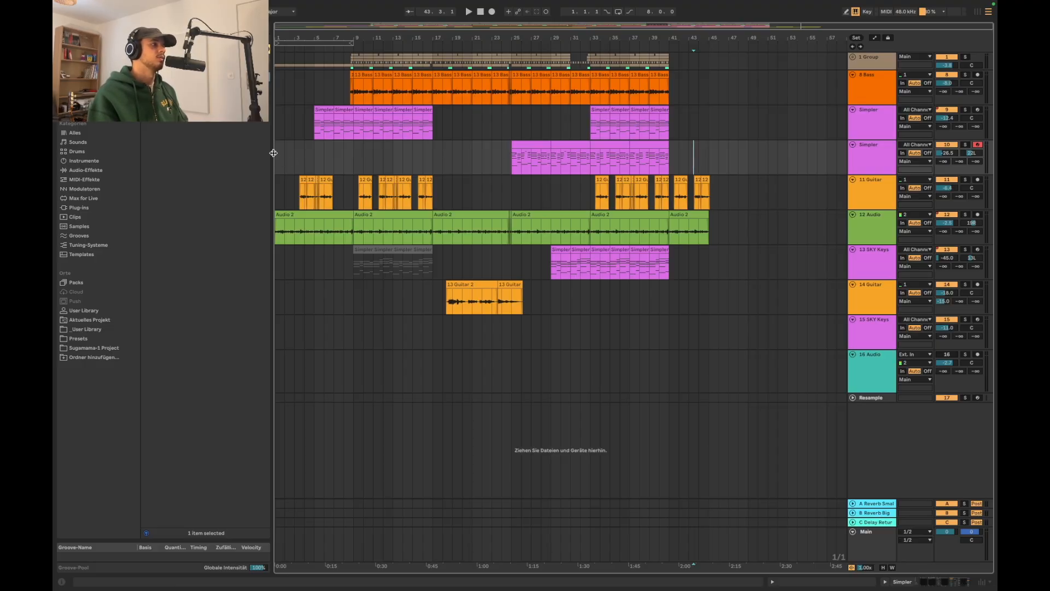
# Switch to Splice, search for "string" and audition the violin loop and the JAFUNK_120_string_high_pad_A loop
pyautogui.hotkey('ctrl', 'alt', 'b')
pyautogui.moveTo(54, 162); pyautogui.dragTo(265, 259)
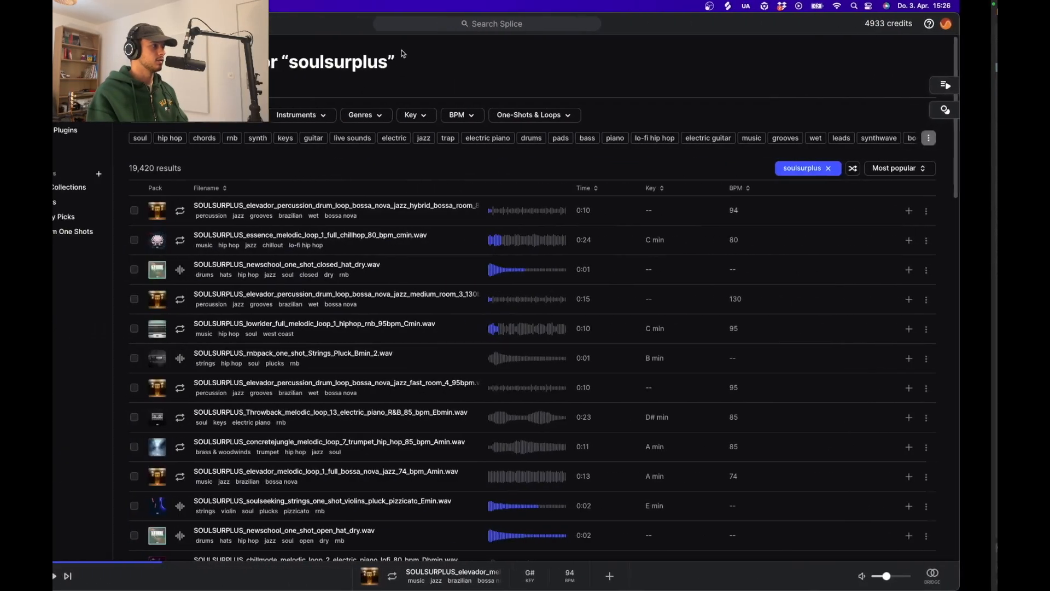
pyautogui.click(432, 24)
pyautogui.write('string')
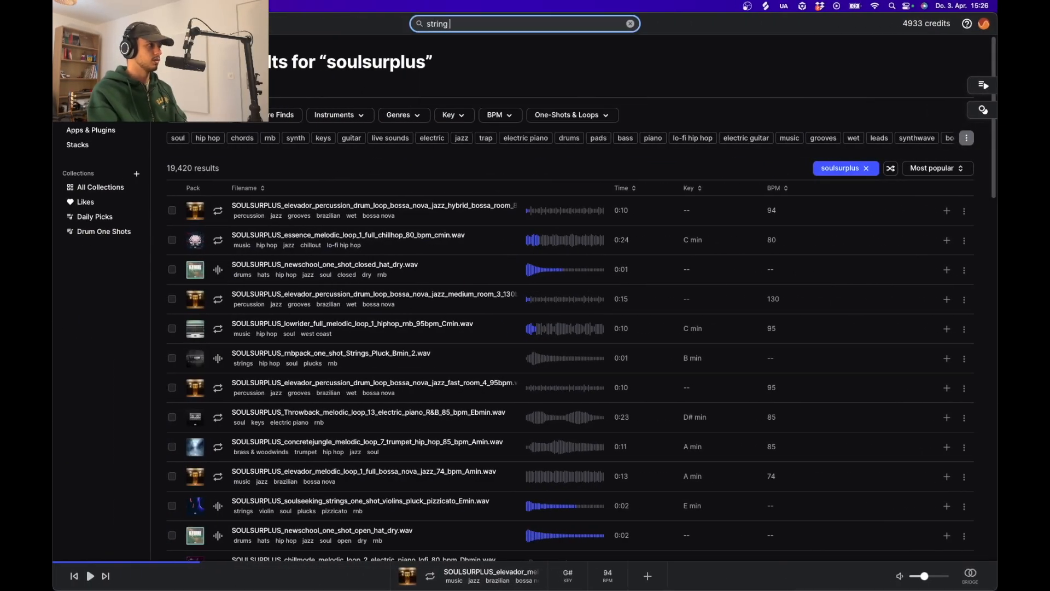
pyautogui.press('Return')
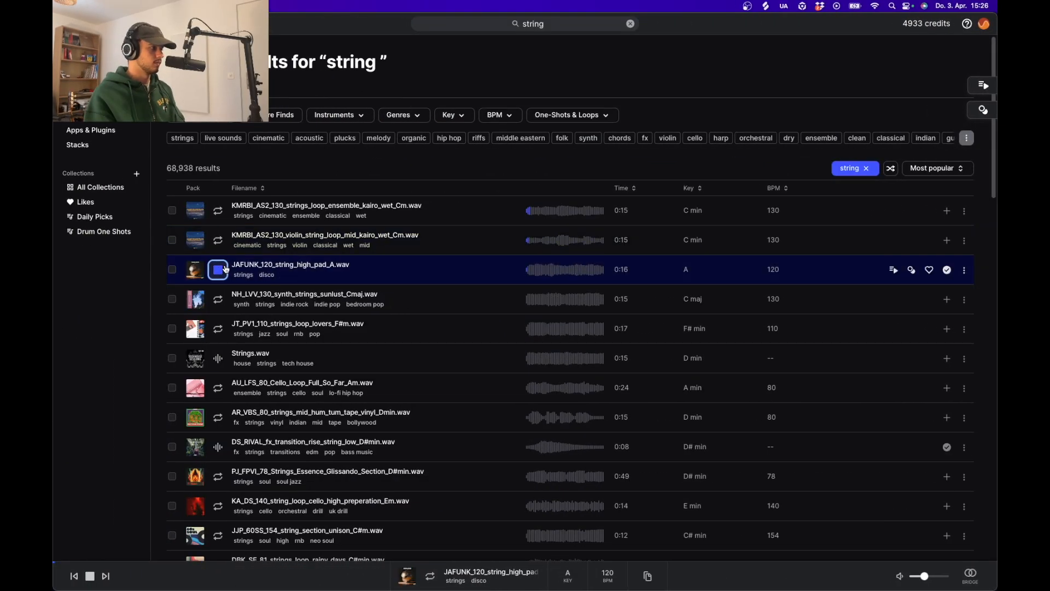
pyautogui.click(220, 244)
pyautogui.click(220, 274)
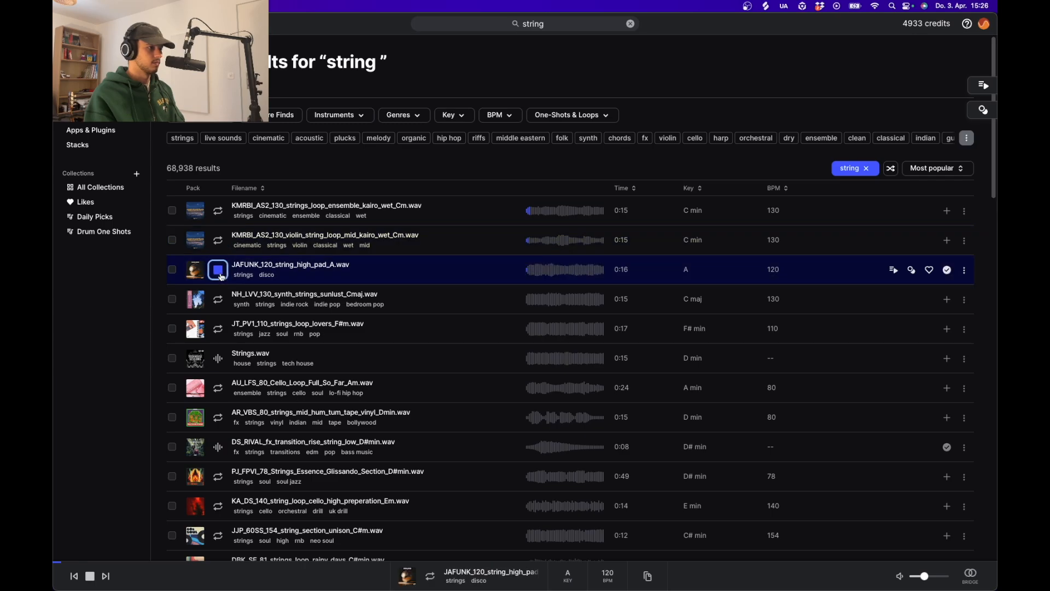
# Place JAFUNK_120_string_high_pad_A.wav on track 16 at bar 5, transpose it by -5 semitones and set its warp mode to Complex
pyautogui.moveTo(351, 265); pyautogui.dragTo(323, 372)
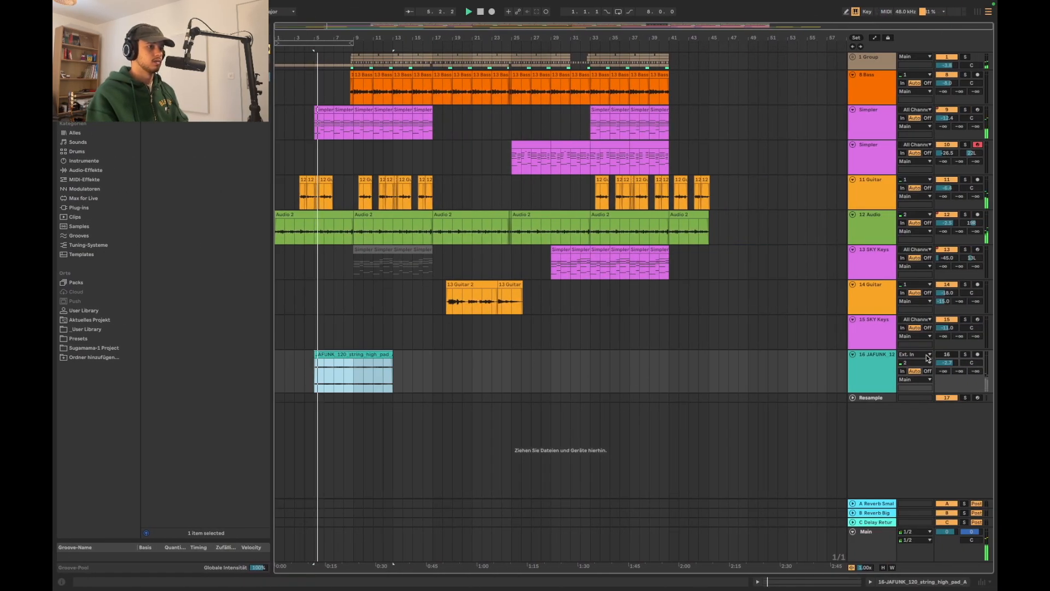
pyautogui.doubleClick(384, 366)
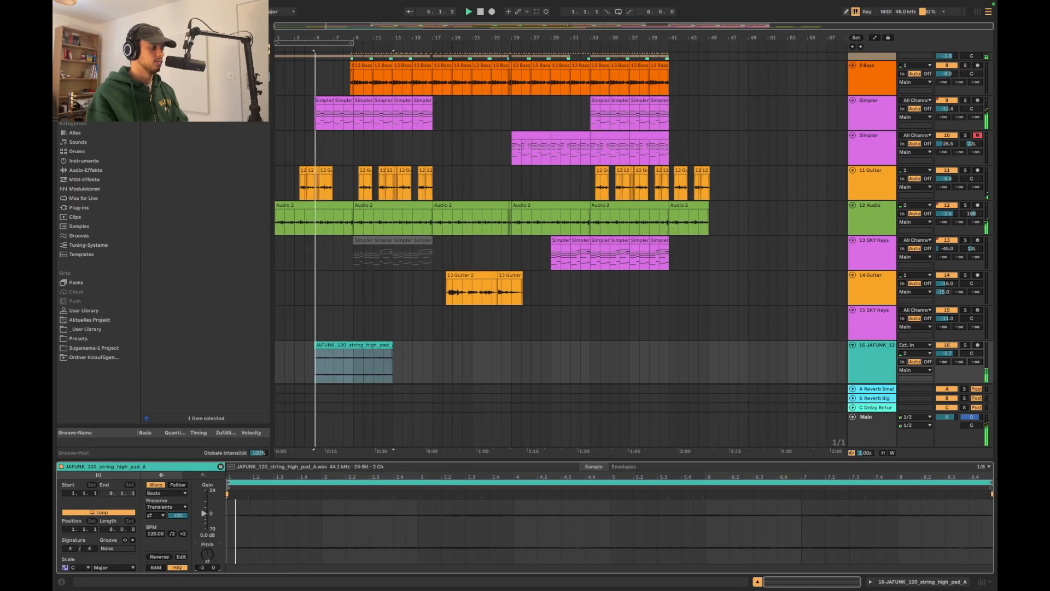
pyautogui.press('space')
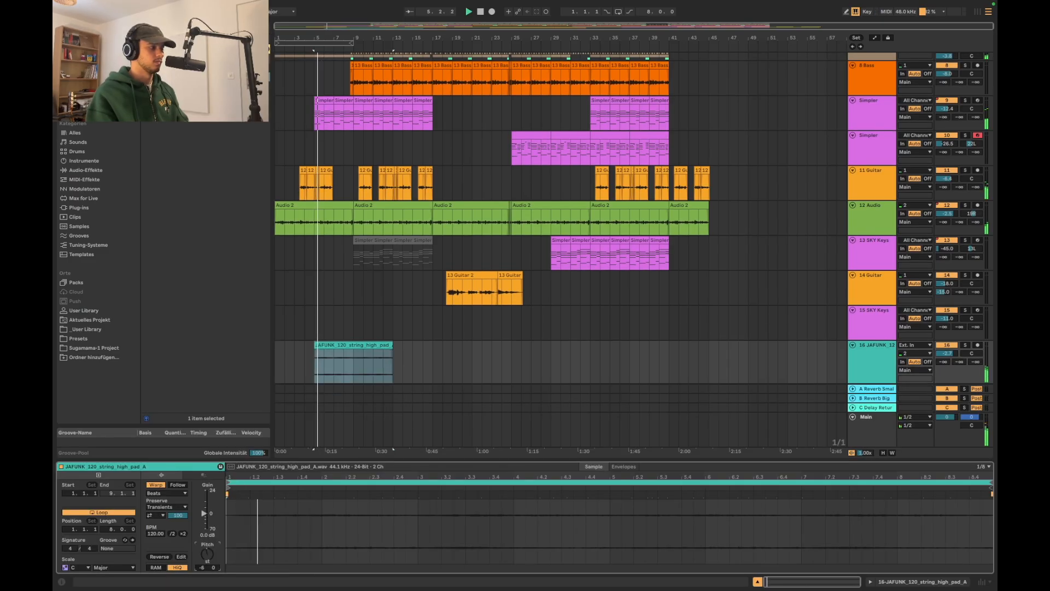
pyautogui.click(167, 493)
pyautogui.click(173, 530)
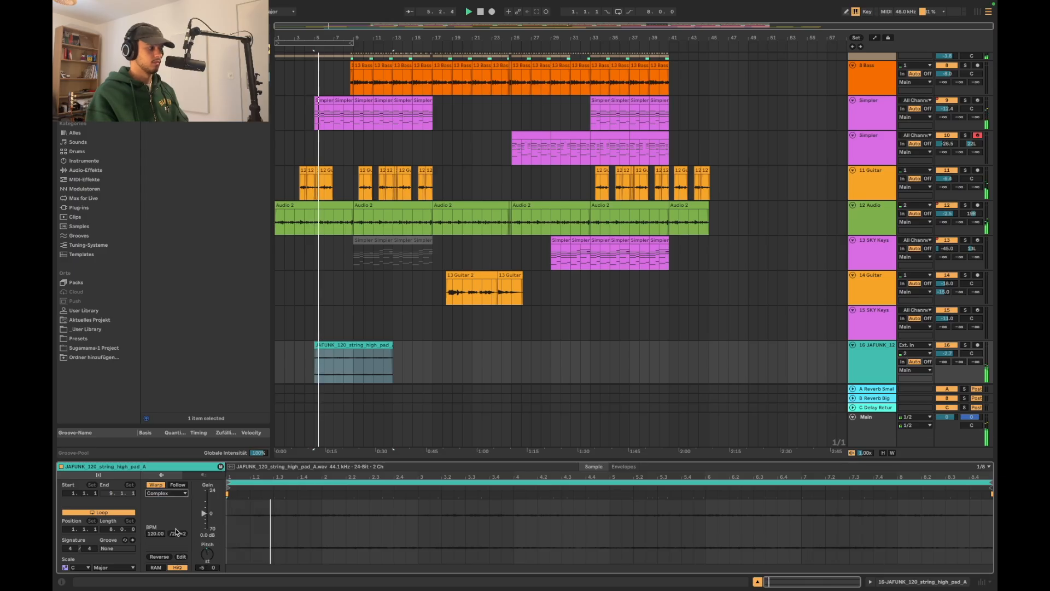
# Move the string pad clip to bar 25 and extend it to bar 41
pyautogui.moveTo(346, 343); pyautogui.dragTo(376, 345)
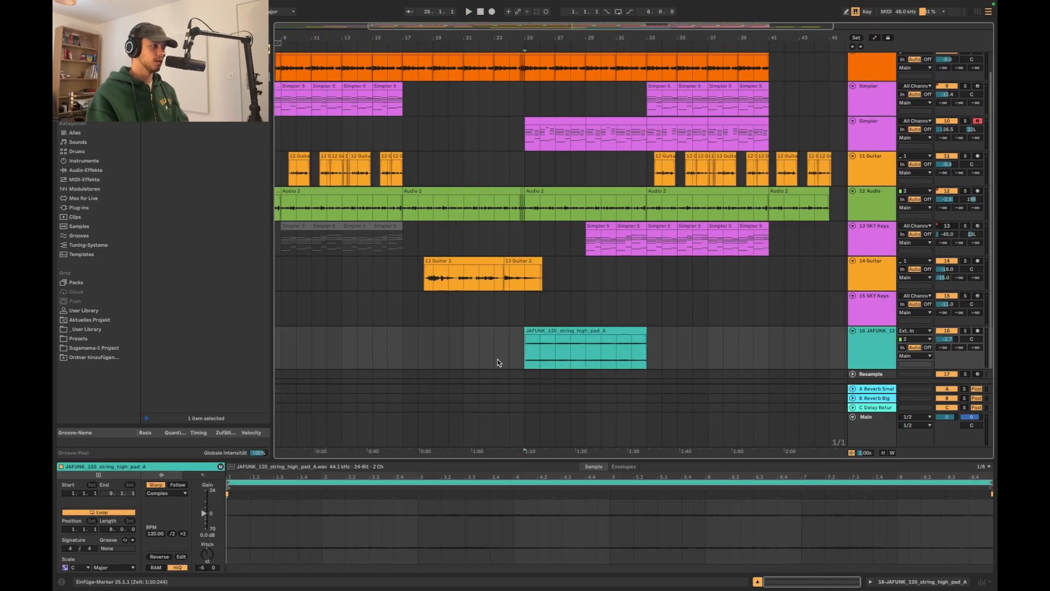
pyautogui.click(506, 348)
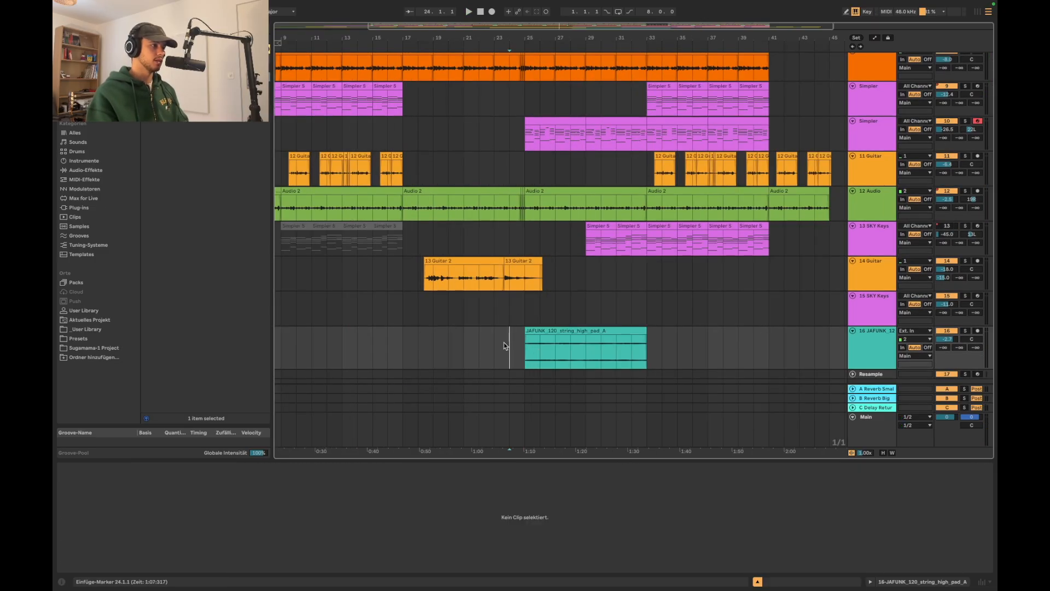
pyautogui.moveTo(644, 347); pyautogui.dragTo(766, 347)
pyautogui.click(872, 350)
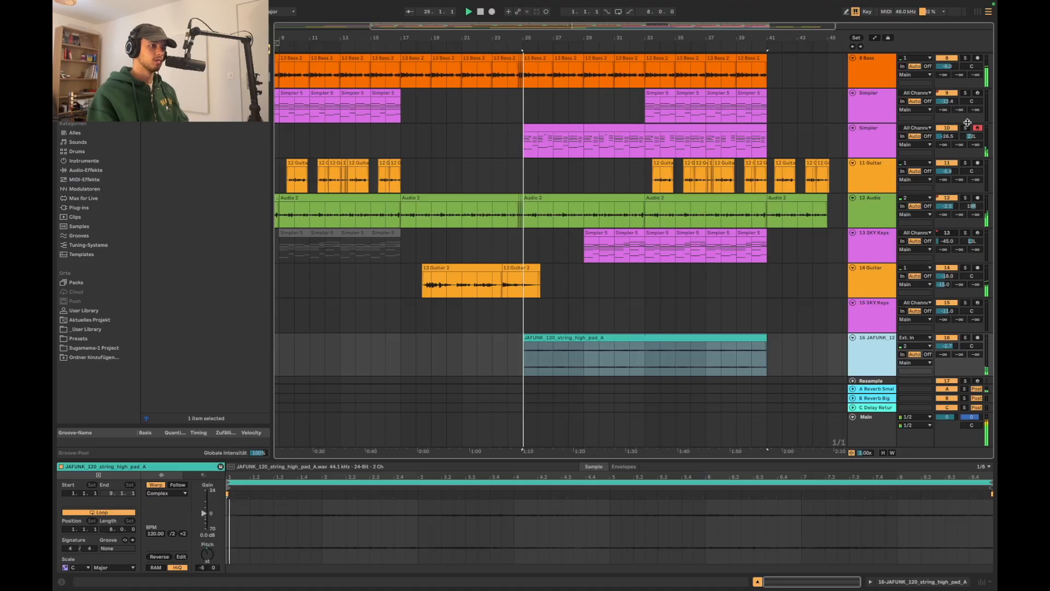
# Add a fade-in to the start of the string pad clip and lower its track volume to -32.1 dB
pyautogui.scroll(2, 546, 341)
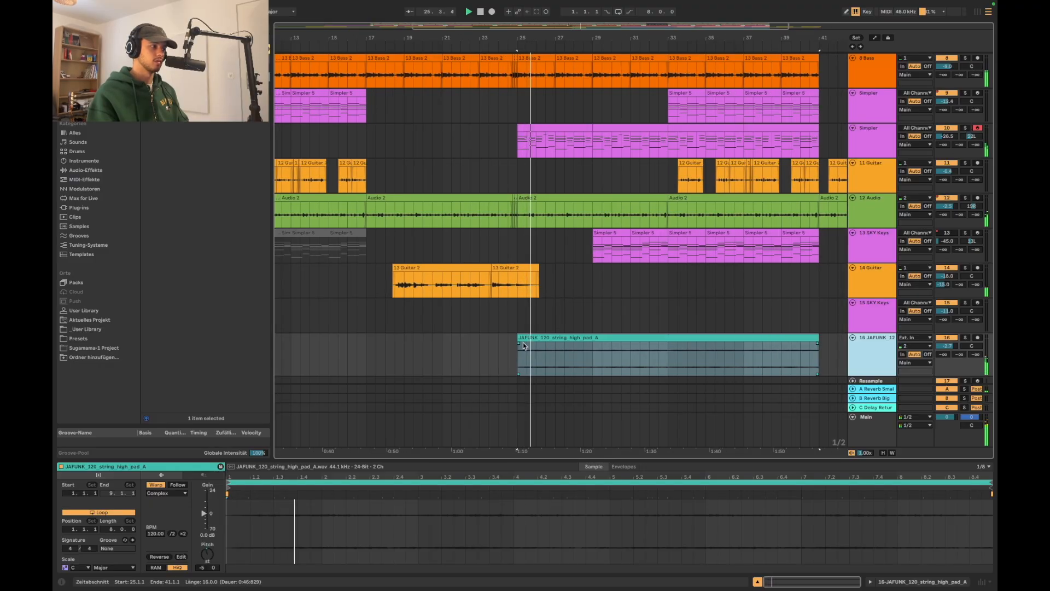
pyautogui.moveTo(520, 344); pyautogui.dragTo(525, 346)
pyautogui.scroll(3, 601, 329)
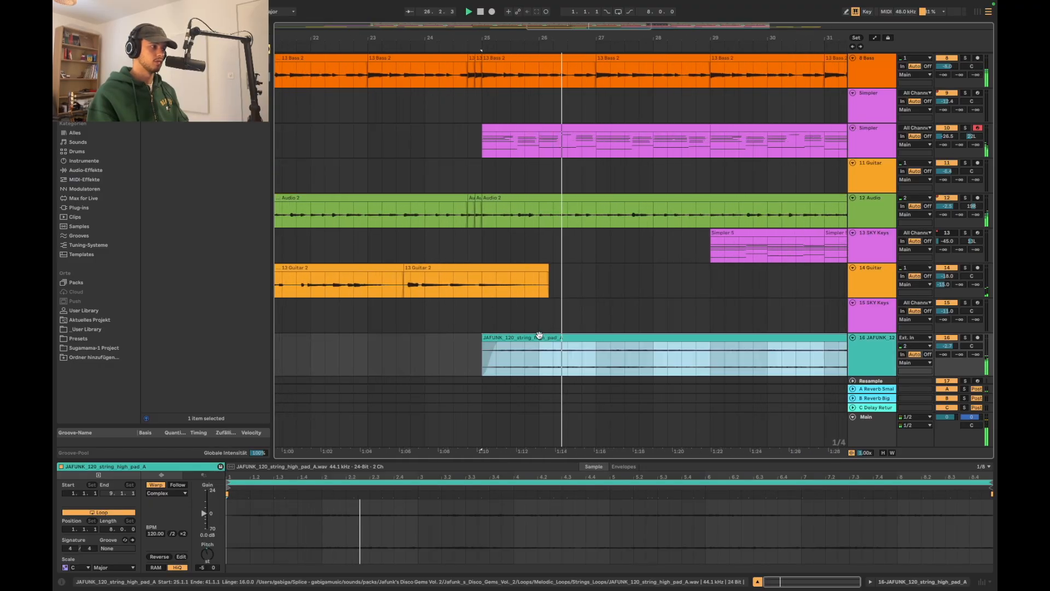
pyautogui.press('Tab')
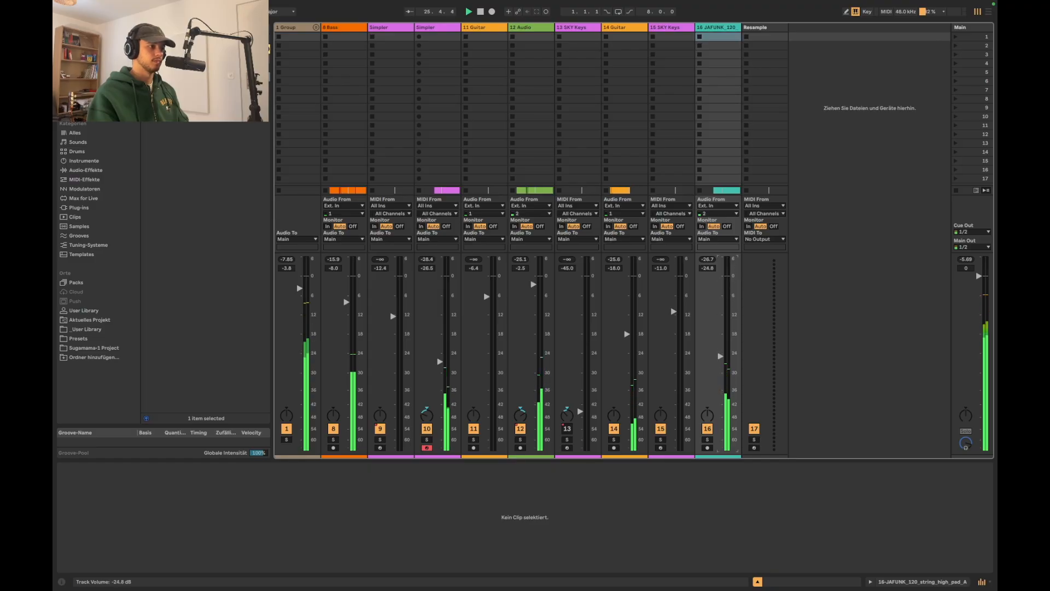
pyautogui.press('Tab')
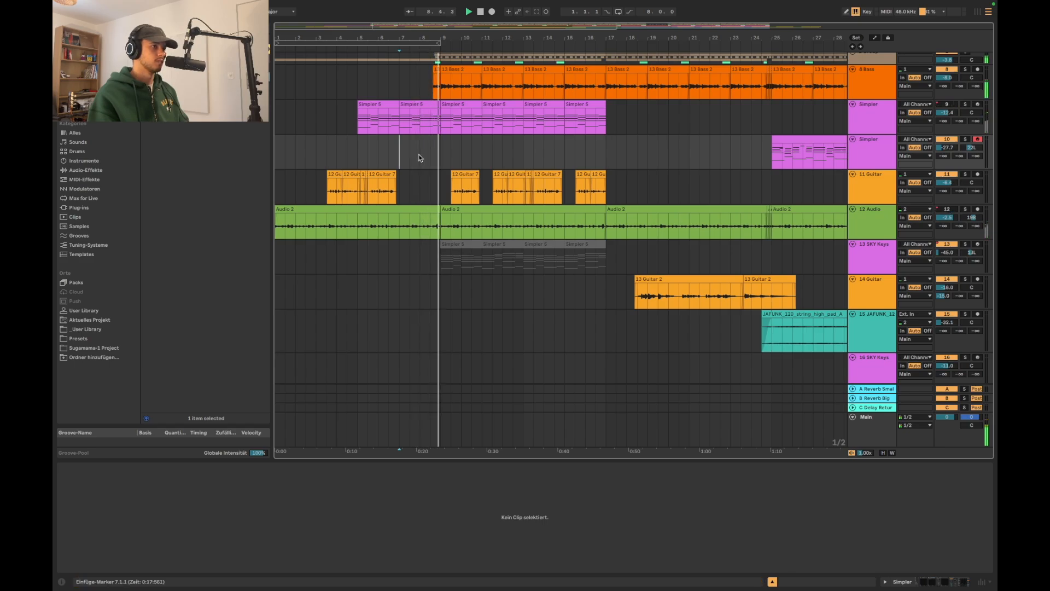
# Insert a new audio track directly below the track 6 shaker loop in the drum group
pyautogui.scroll(1, 904, 103)
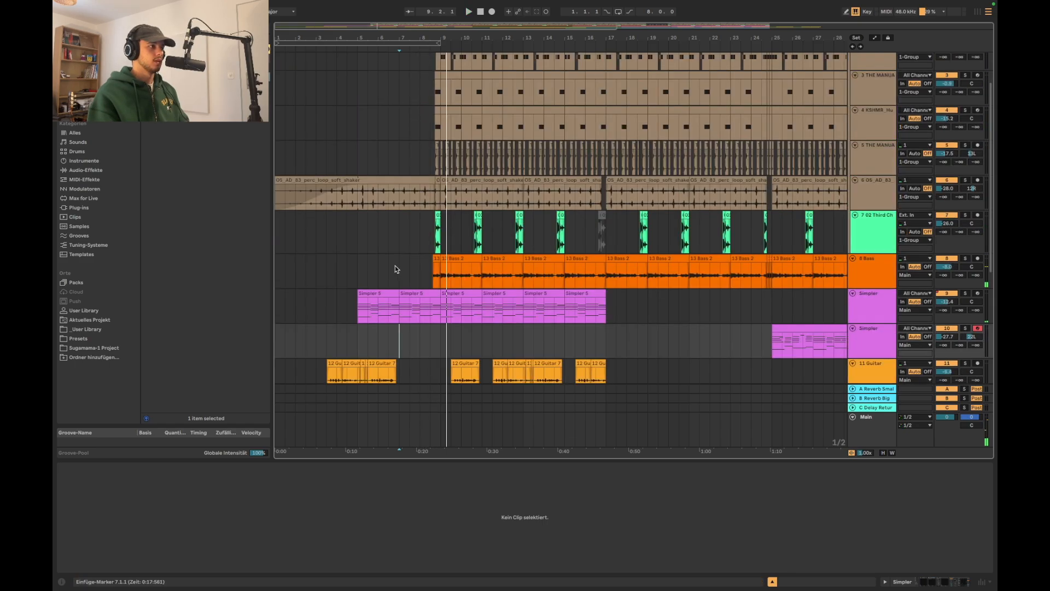
pyautogui.scroll(-3, 395, 265)
pyautogui.click(444, 269)
pyautogui.scroll(3, 771, 292)
pyautogui.scroll(2, 771, 294)
pyautogui.click(878, 221)
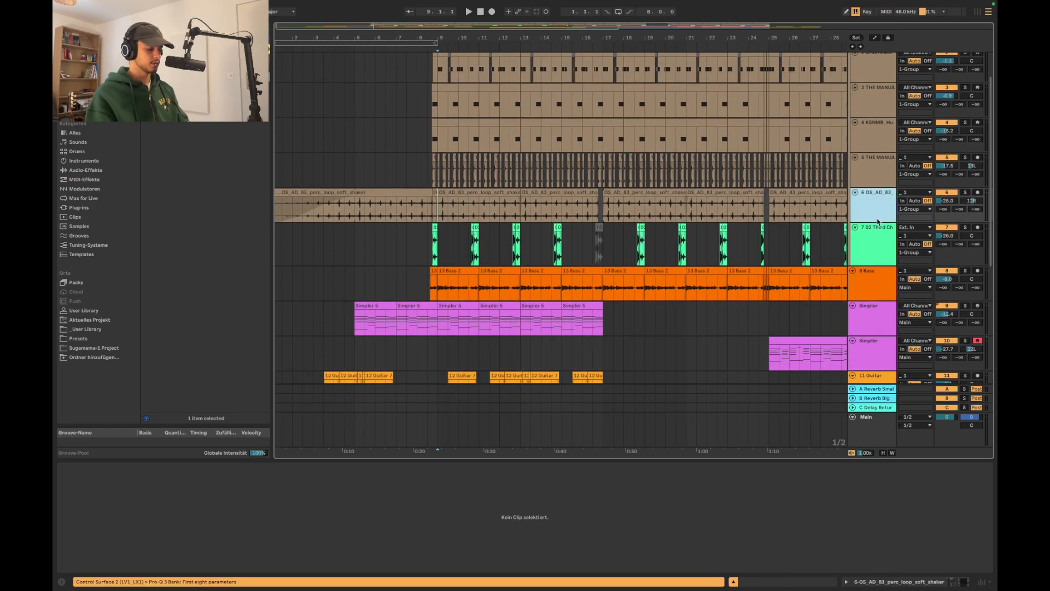
pyautogui.press('super+t')
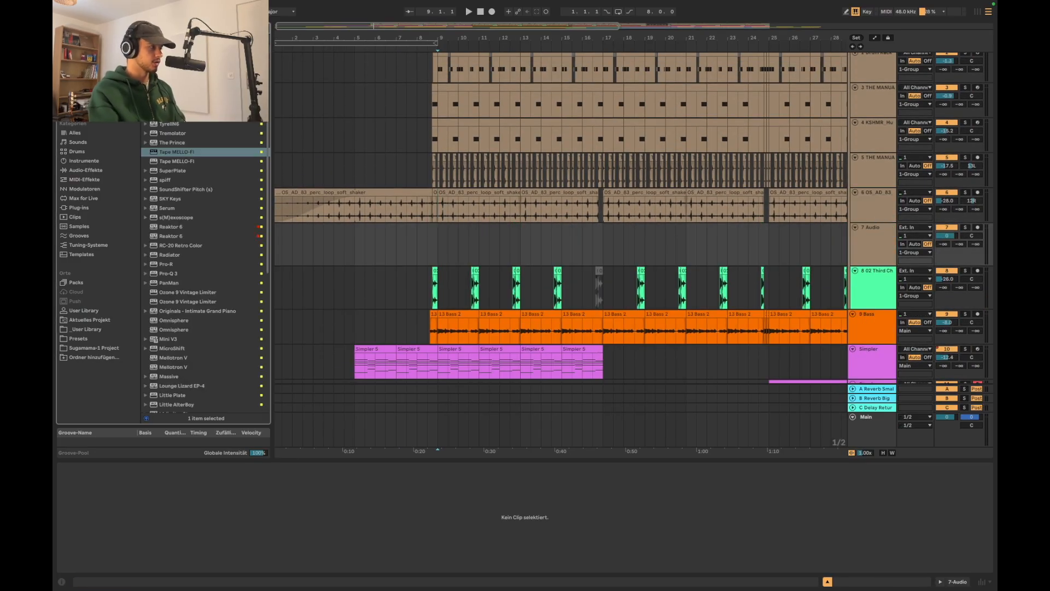
# Find the KAELIN ELLIS Session Ride cymbal among the browser's ride samples, place it on the new track at bar 9 and play it
pyautogui.click(203, 281)
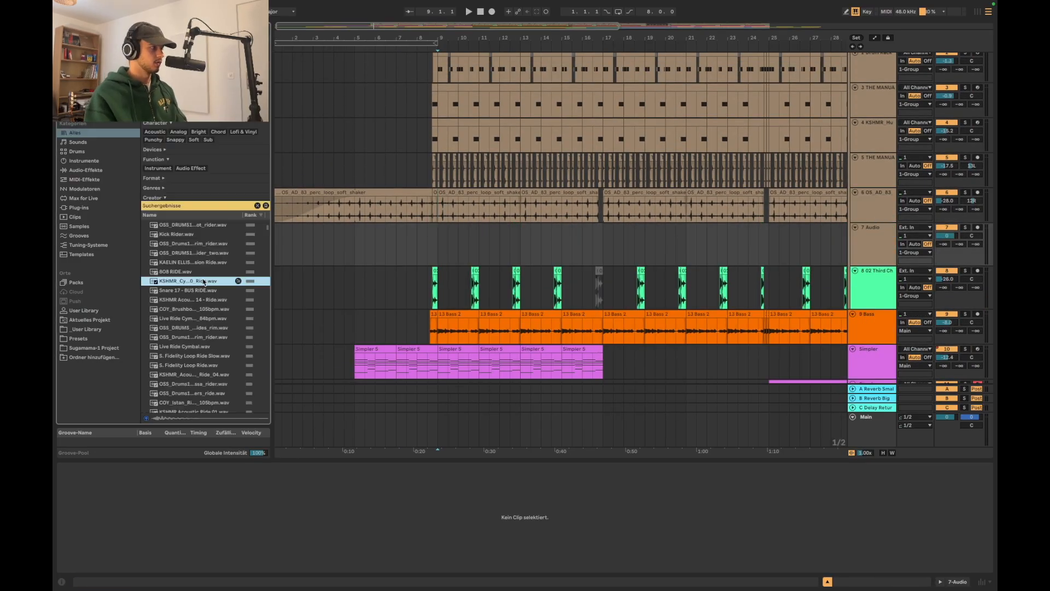
pyautogui.press('Up')
pyautogui.press('Up')
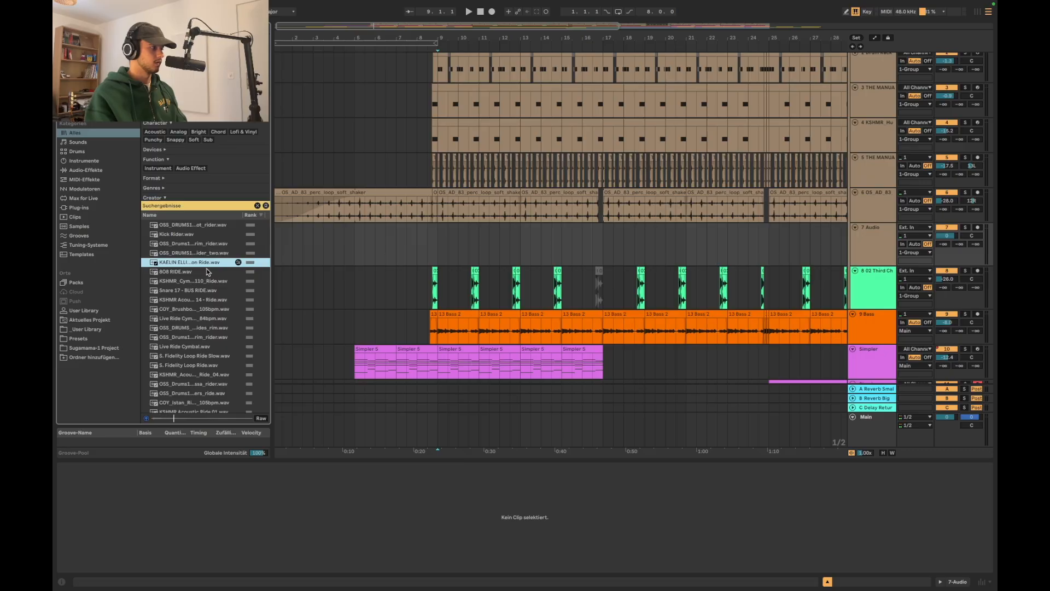
pyautogui.moveTo(243, 258); pyautogui.dragTo(443, 257)
pyautogui.scroll(10, 443, 256)
pyautogui.press('space')
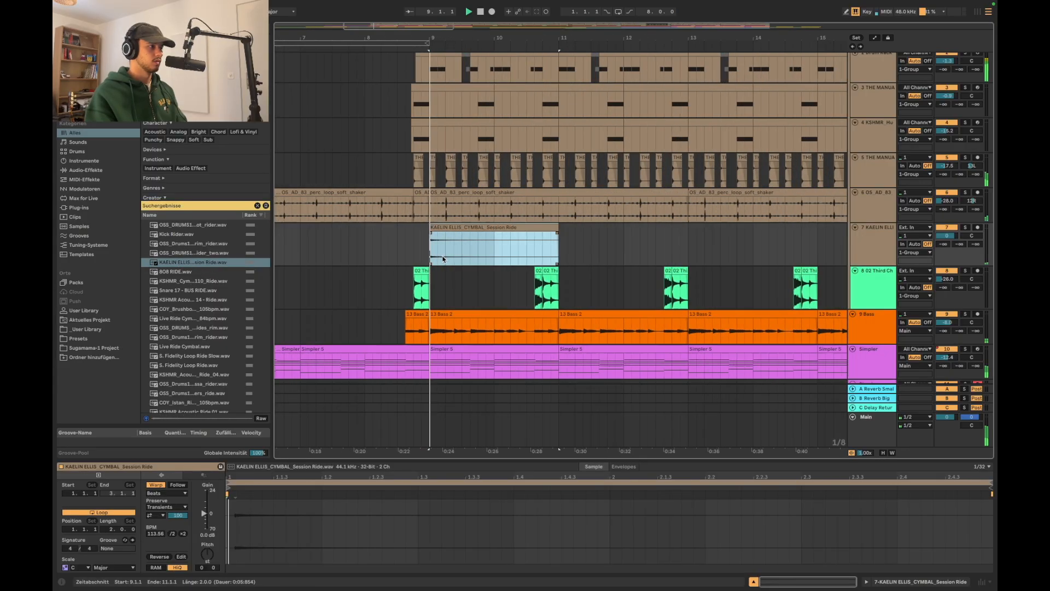
# Trim the silence at the start of the ride cymbal clip and set its warp mode to Complex
pyautogui.scroll(5, 386, 236)
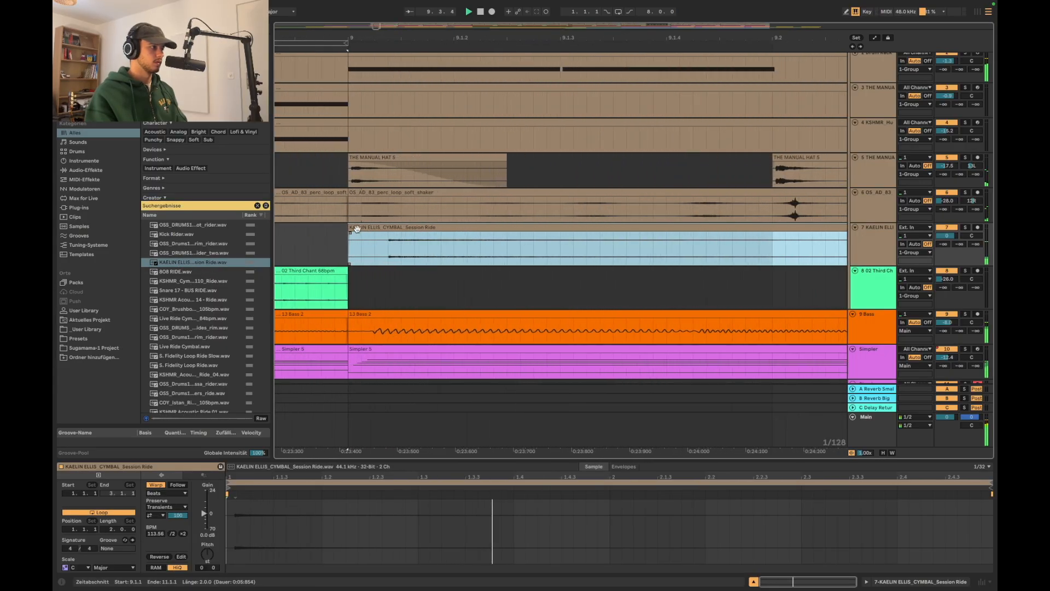
pyautogui.scroll(-15, 436, 235)
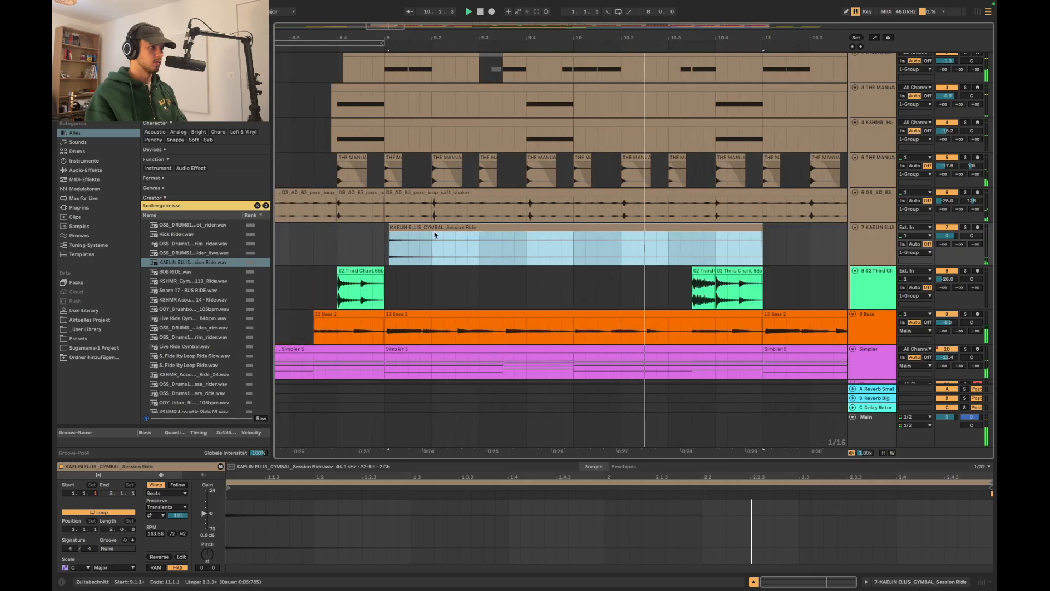
pyautogui.click(447, 236)
pyautogui.doubleClick(445, 227)
pyautogui.press('space')
pyautogui.click(168, 494)
pyautogui.click(169, 530)
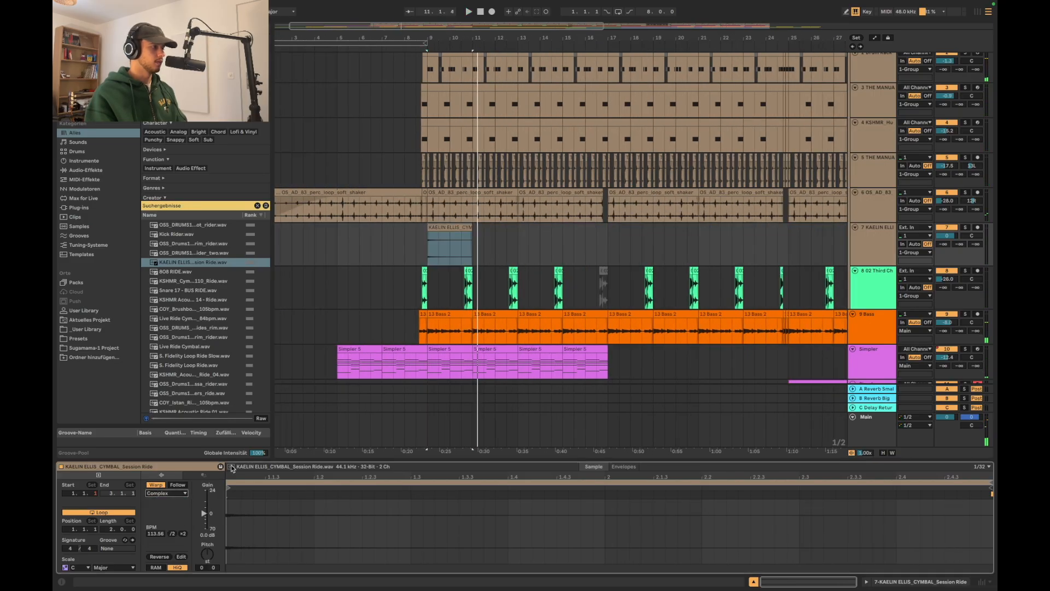
# Play from bar 8 and lower the ride cymbal track's volume to -23.0 dB
pyautogui.click(403, 249)
pyautogui.press('space')
pyautogui.scroll(-5, 576, 310)
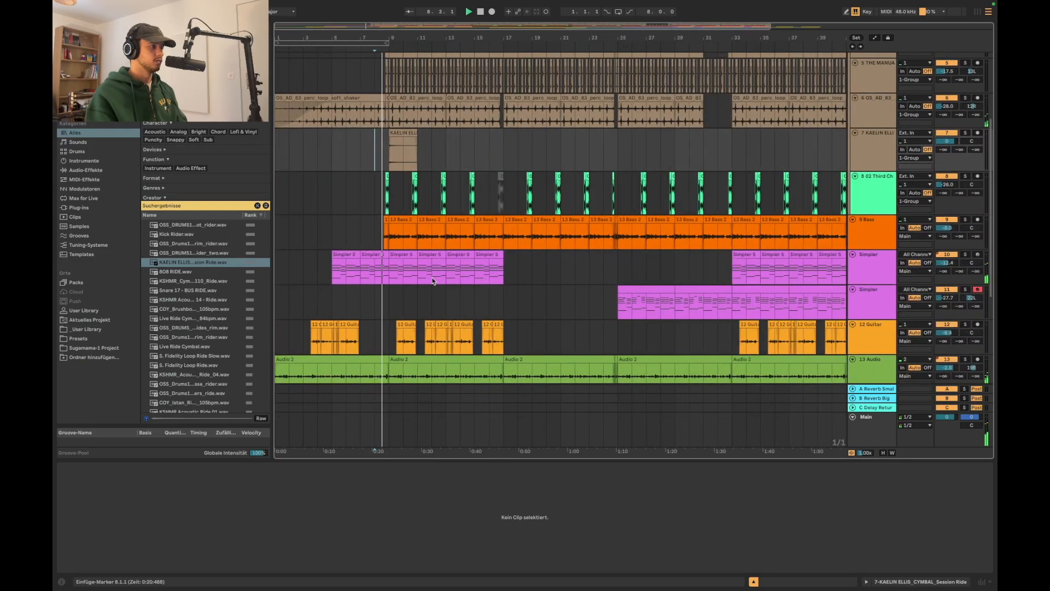
pyautogui.scroll(-3, 504, 153)
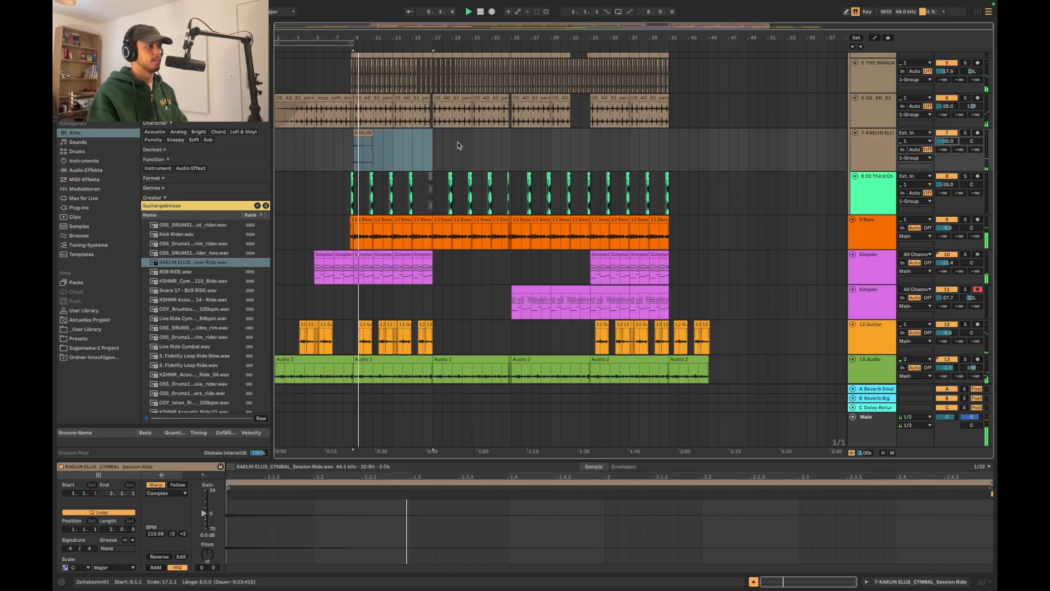
pyautogui.moveTo(951, 142); pyautogui.dragTo(951, 147)
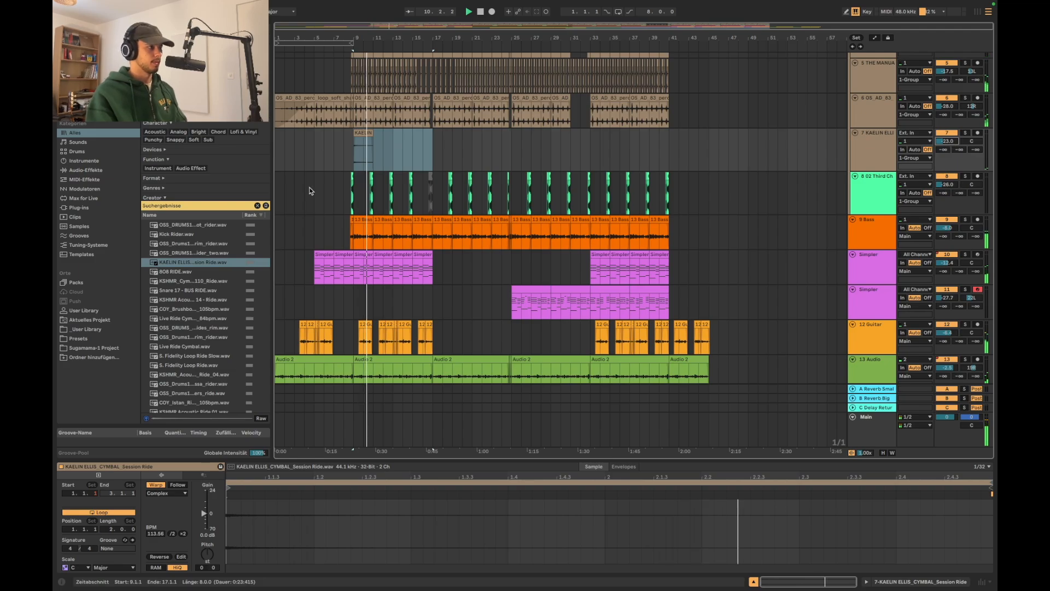
# Copy the ride cymbal section of bars 9 to 17 to bar 33 and play from just before bar 33
pyautogui.moveTo(353, 164); pyautogui.dragTo(435, 161)
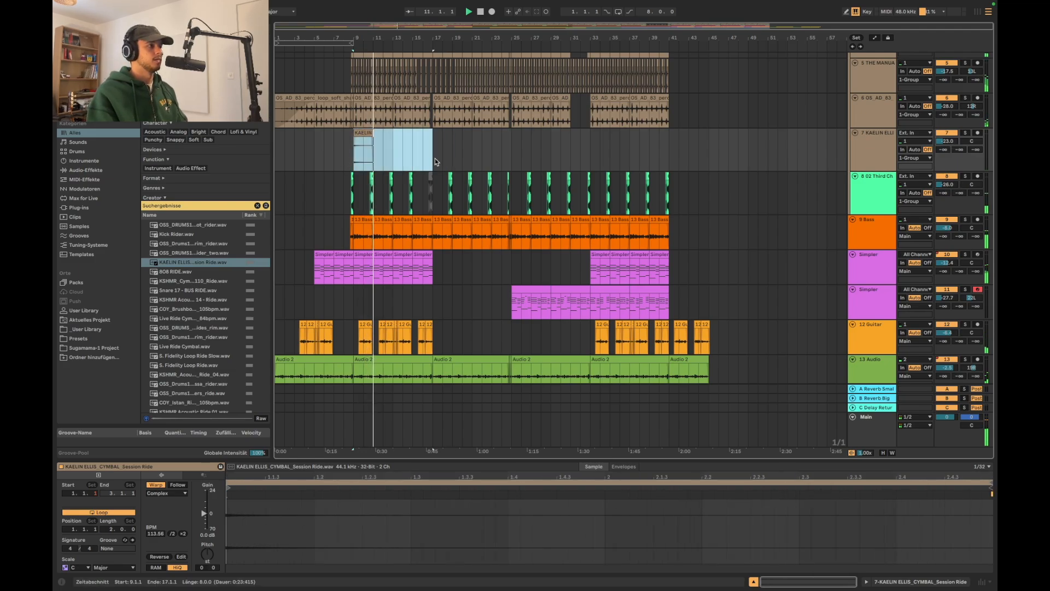
pyautogui.press('space')
pyautogui.click(592, 148)
pyautogui.press('super+v')
pyautogui.click(586, 151)
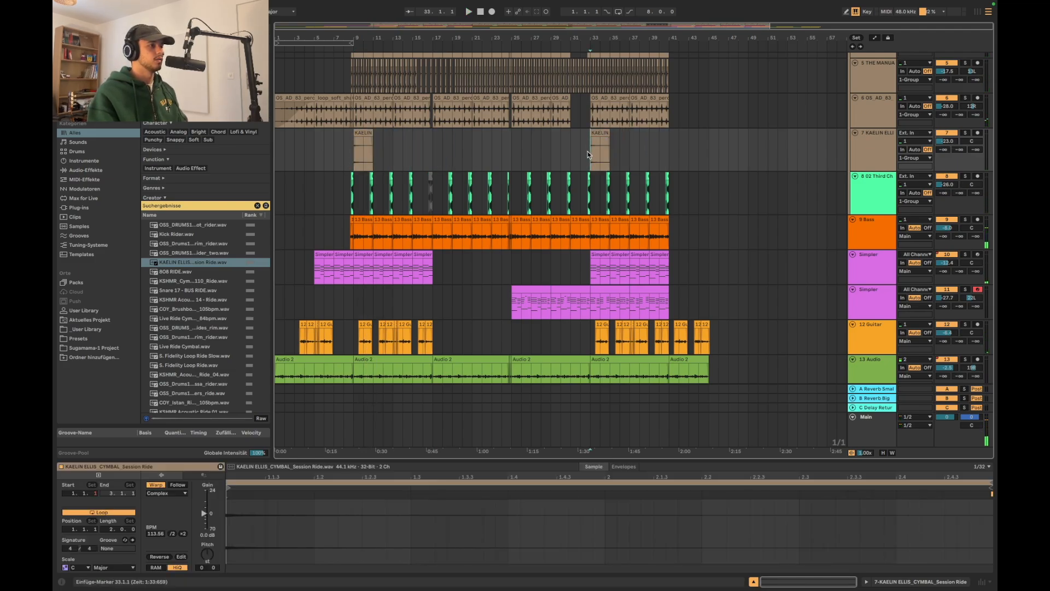
pyautogui.scroll(2, 584, 150)
pyautogui.press('space')
pyautogui.scroll(-3, 584, 152)
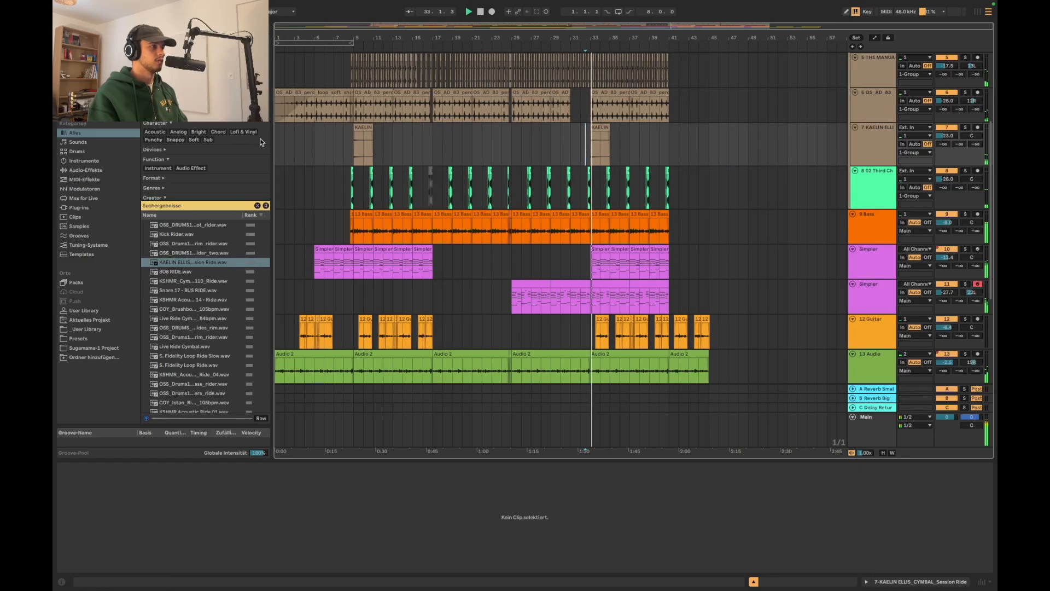
# Switch to Splice, search for transition samples and preview the first results, including DS_PCH_fx_transition_meadow.wav
pyautogui.scroll(-1, 351, 173)
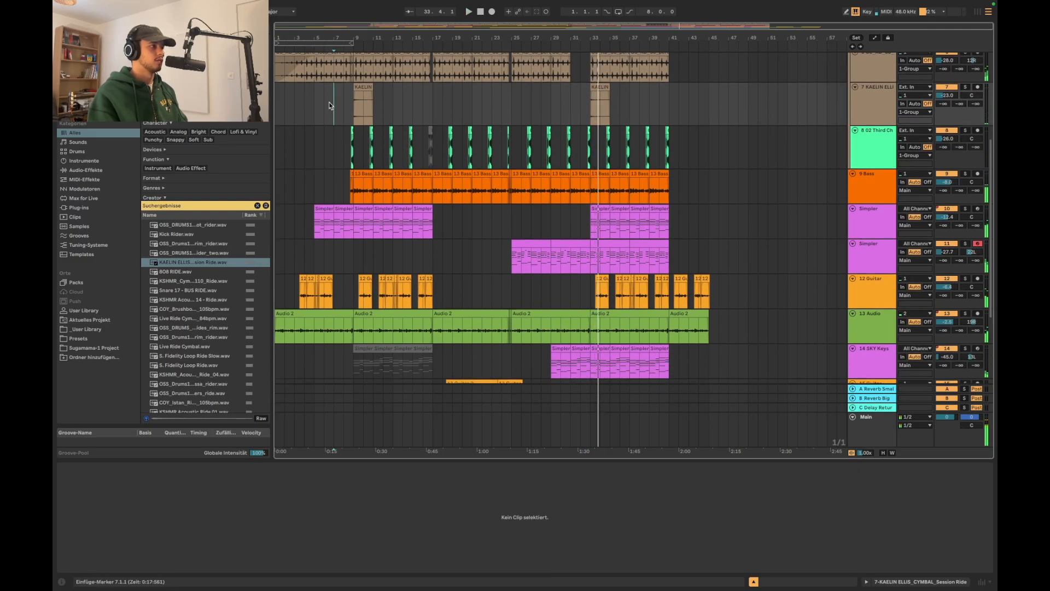
pyautogui.hotkey('ctrl', 'Left')
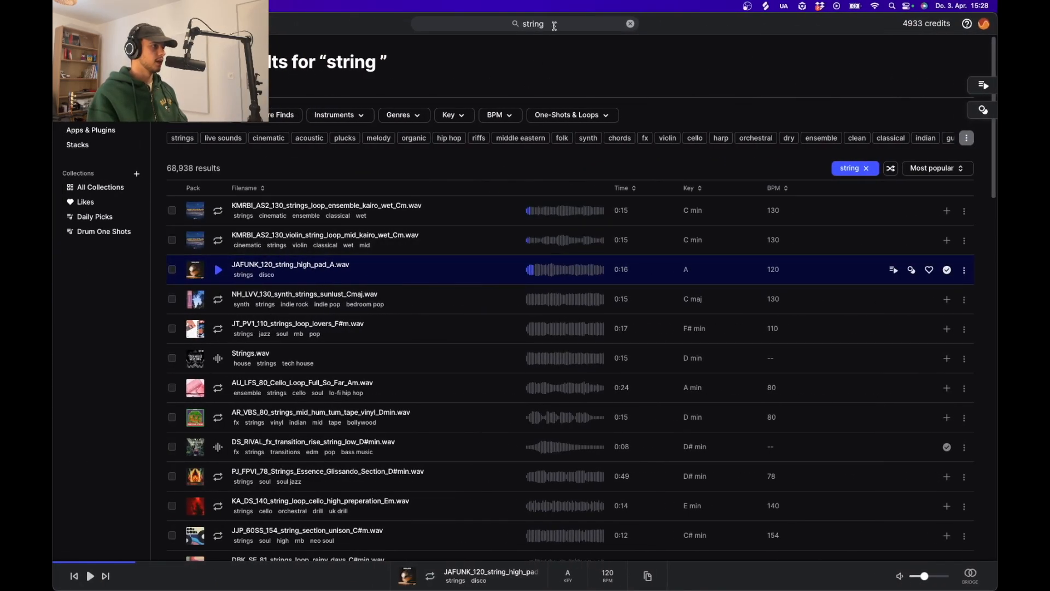
pyautogui.click(554, 26)
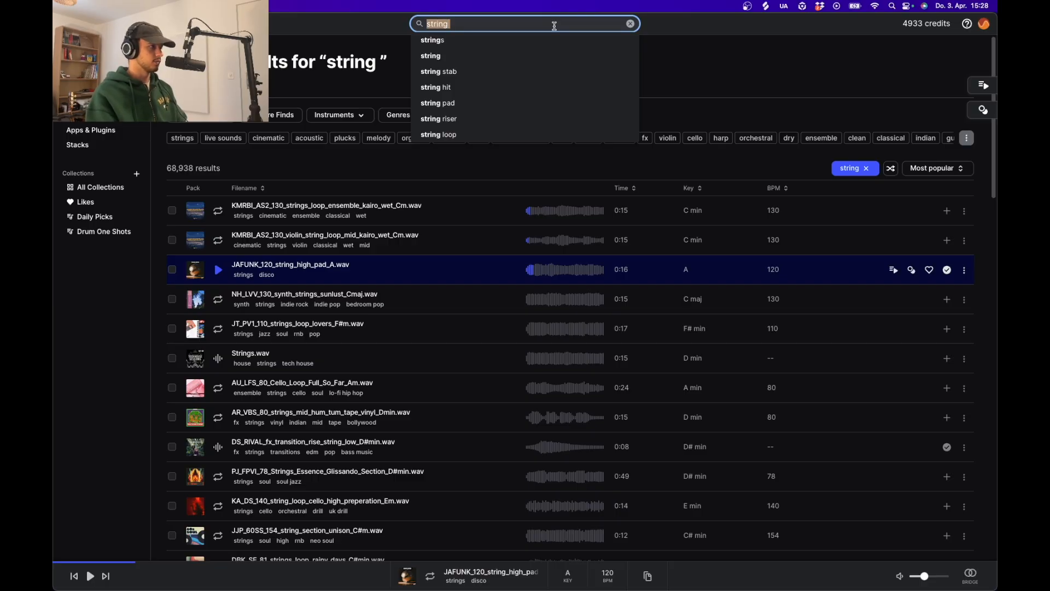
pyautogui.write('transitio')
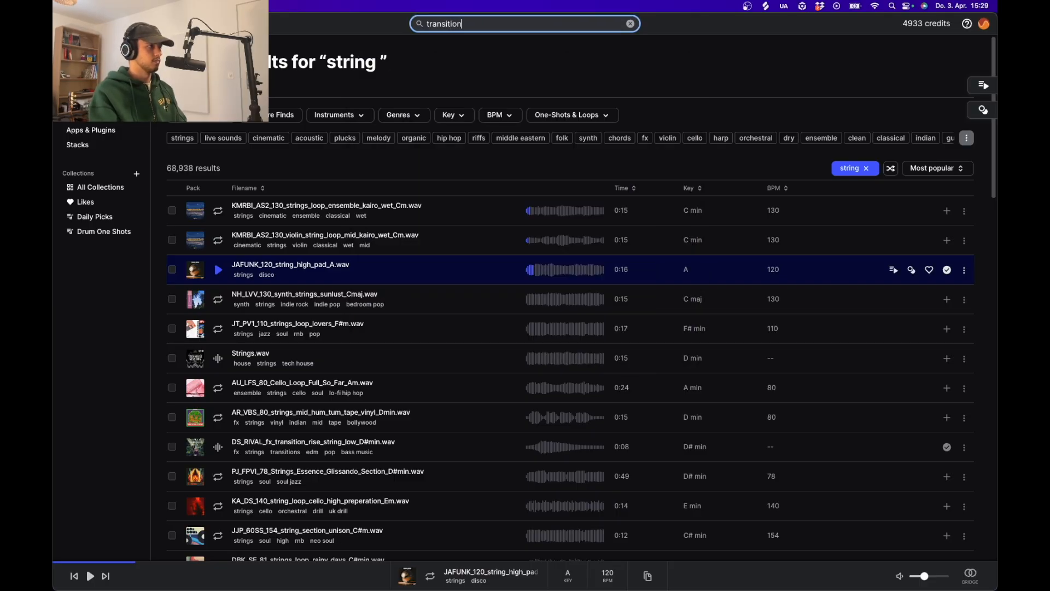
pyautogui.press('Return')
pyautogui.click(220, 213)
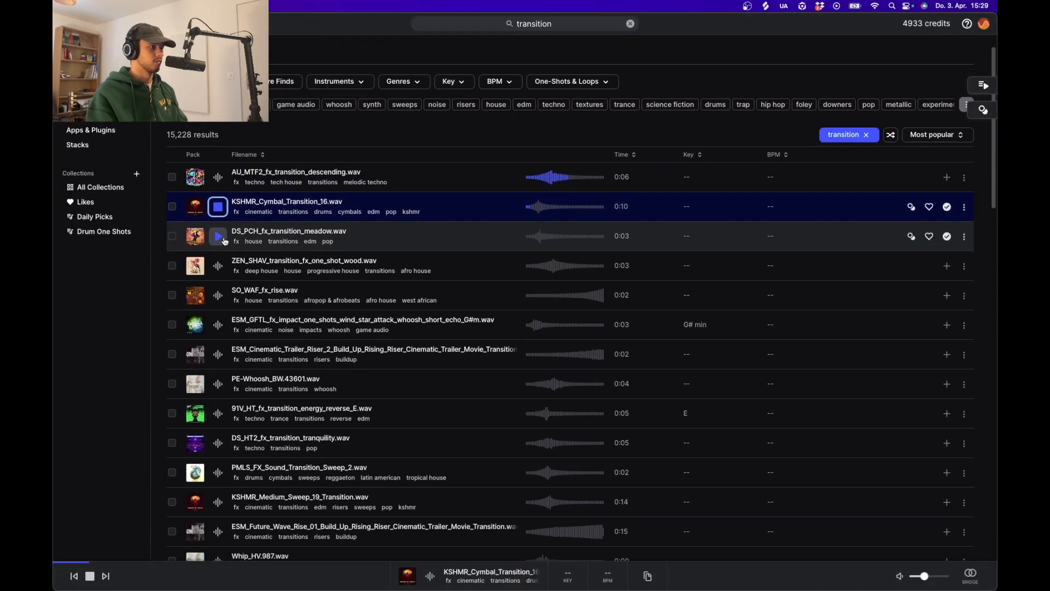
pyautogui.click(218, 236)
pyautogui.scroll(-3, 224, 241)
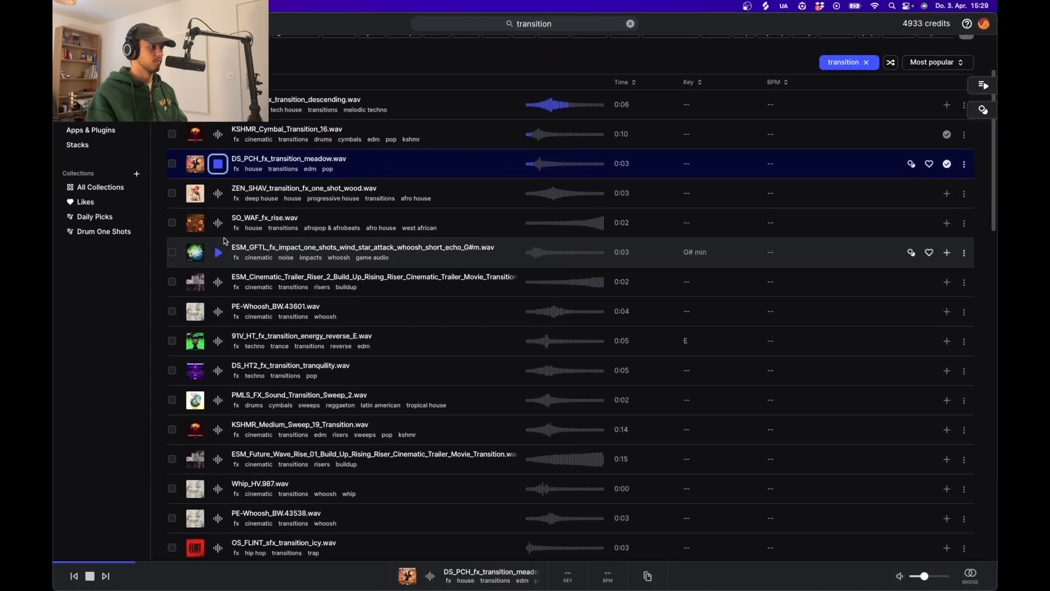
# Bring DS_PCH_fx_transition_meadow.wav from Splice into the Ableton Live arrangement on a new track near bar 9
pyautogui.moveTo(399, 157); pyautogui.dragTo(348, 368)
pyautogui.press('super+Tab')
pyautogui.scroll(5, 347, 368)
pyautogui.hscroll(-4, 346, 368)
pyautogui.scroll(10, 484, 350)
# Split the transition clip at its peak, placing the tail at bar 9 and the rise in the beat just before it
pyautogui.click(399, 344)
pyautogui.press('super+e')
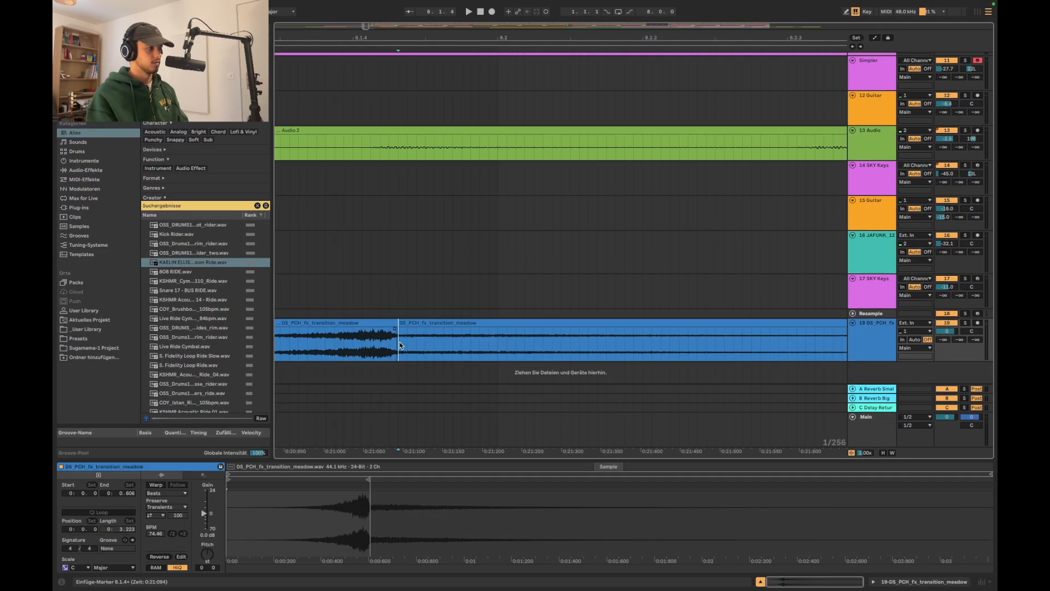
pyautogui.scroll(-10, 399, 344)
pyautogui.moveTo(413, 340); pyautogui.dragTo(499, 336)
pyautogui.moveTo(385, 323); pyautogui.dragTo(454, 339)
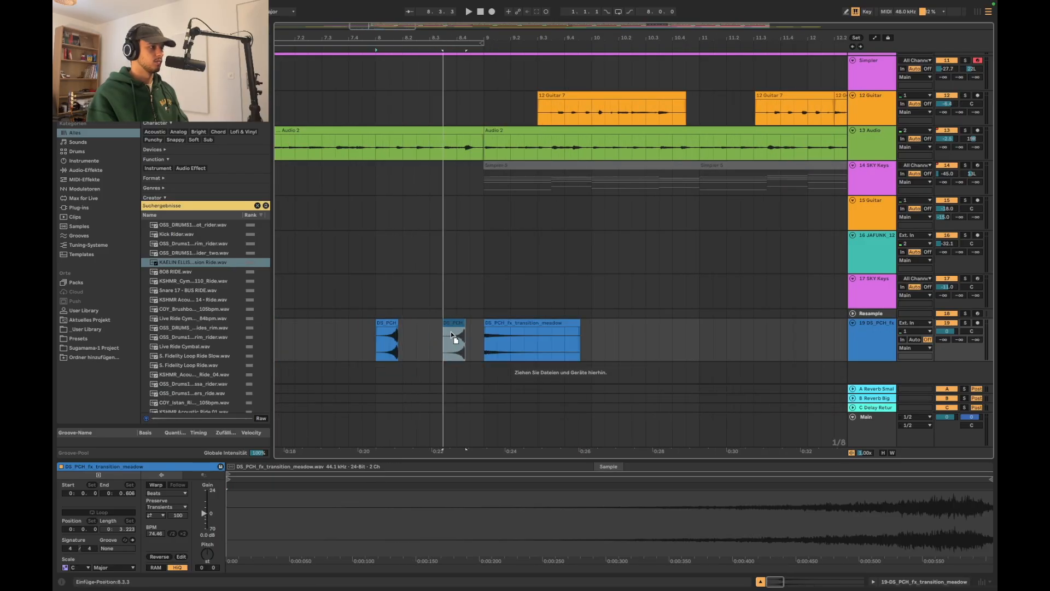
# Play the transition into bar 9, lower its track volume and move the track above the string pad track
pyautogui.click(328, 291)
pyautogui.press('space')
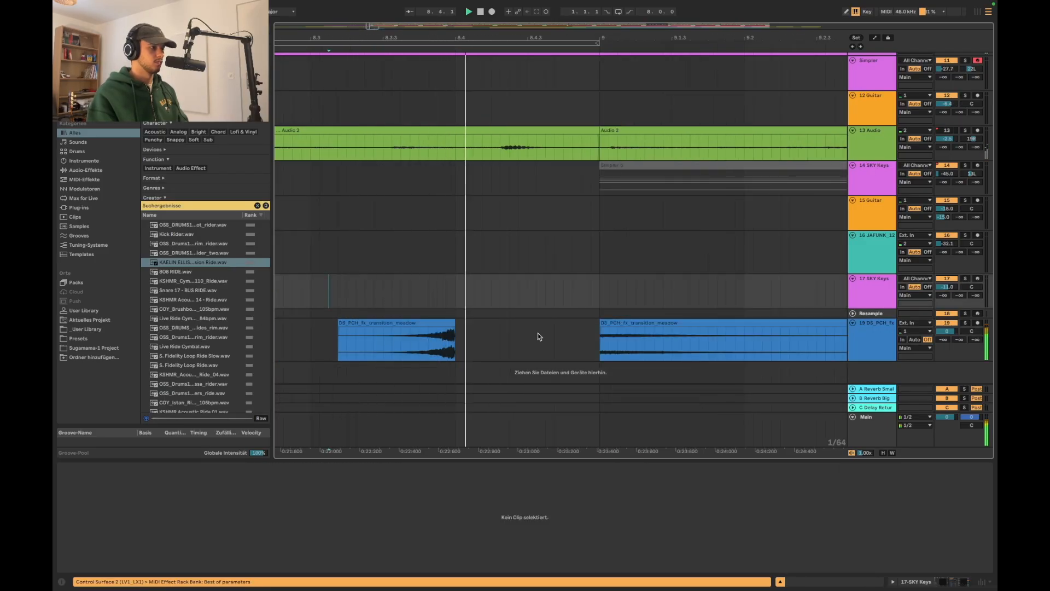
pyautogui.scroll(-15, 537, 337)
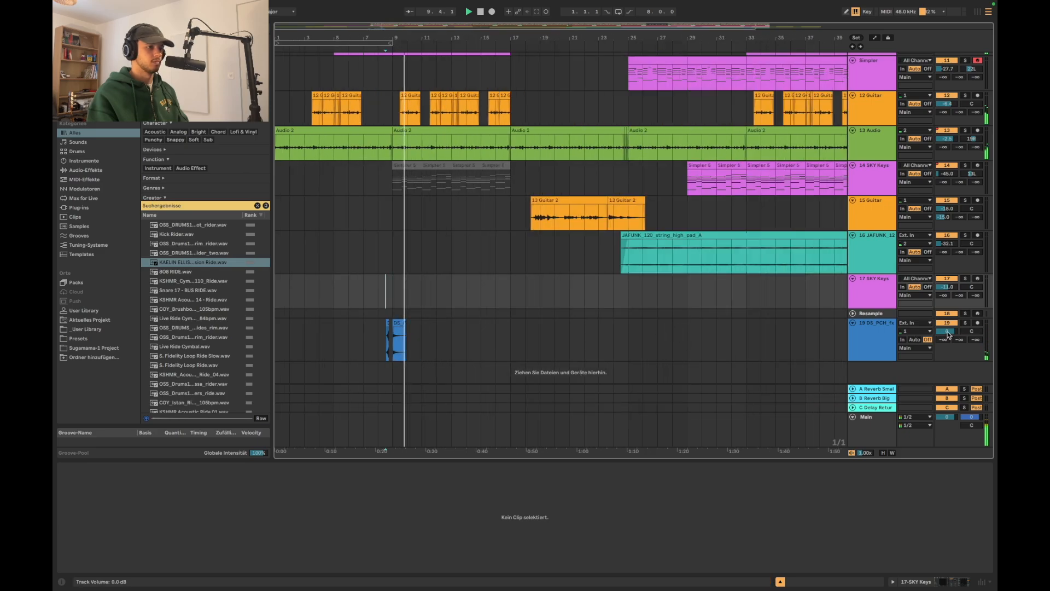
pyautogui.click(392, 345)
pyautogui.scroll(5, 391, 346)
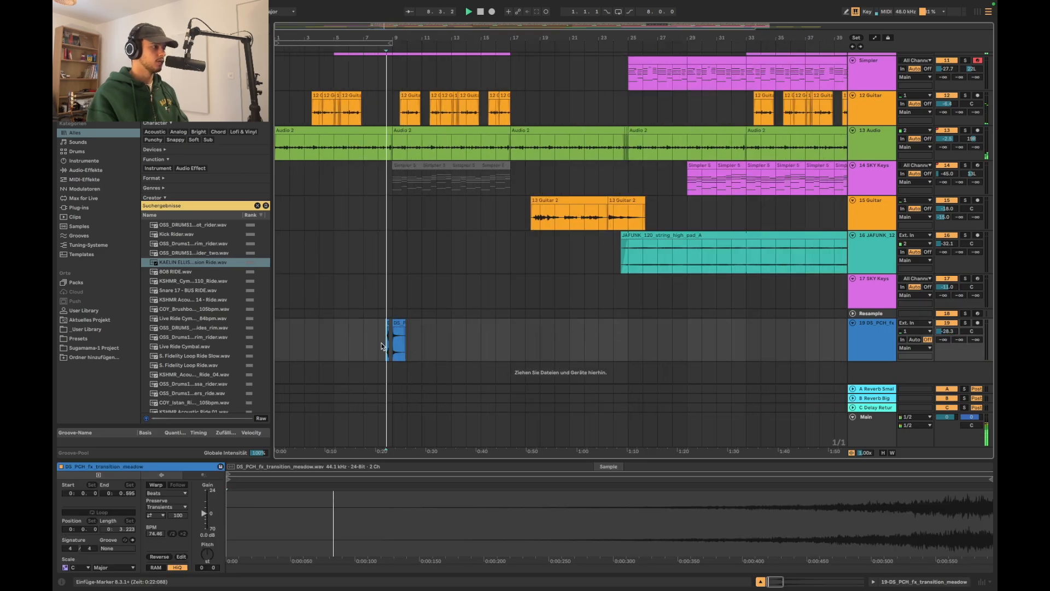
pyautogui.moveTo(884, 208); pyautogui.dragTo(427, 268)
# Paste a full-length copy of the transition clip with its peak aligned to bar 17
pyautogui.click(434, 237)
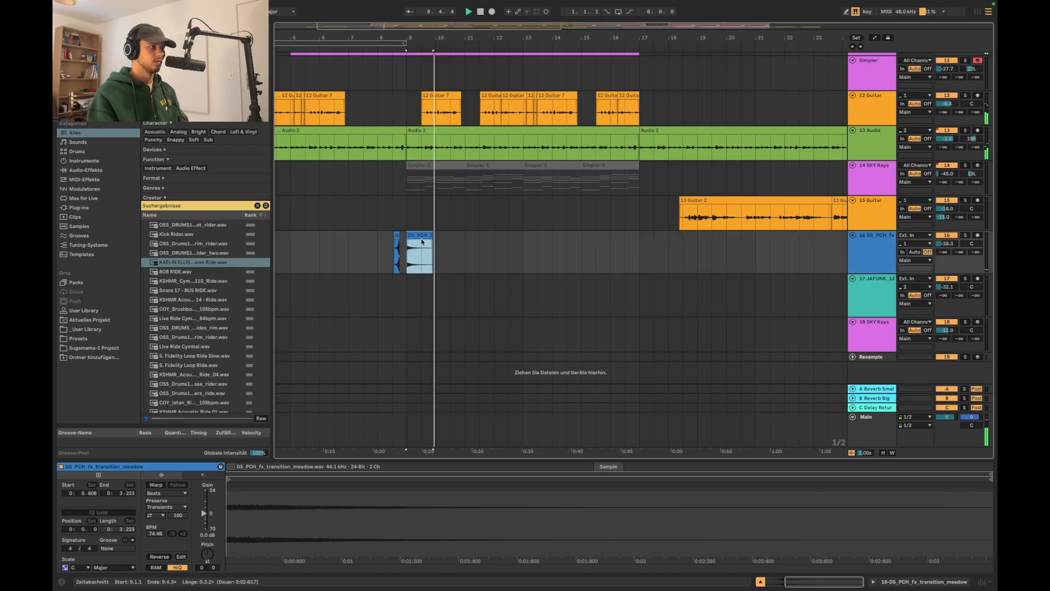
pyautogui.scroll(-3, 656, 261)
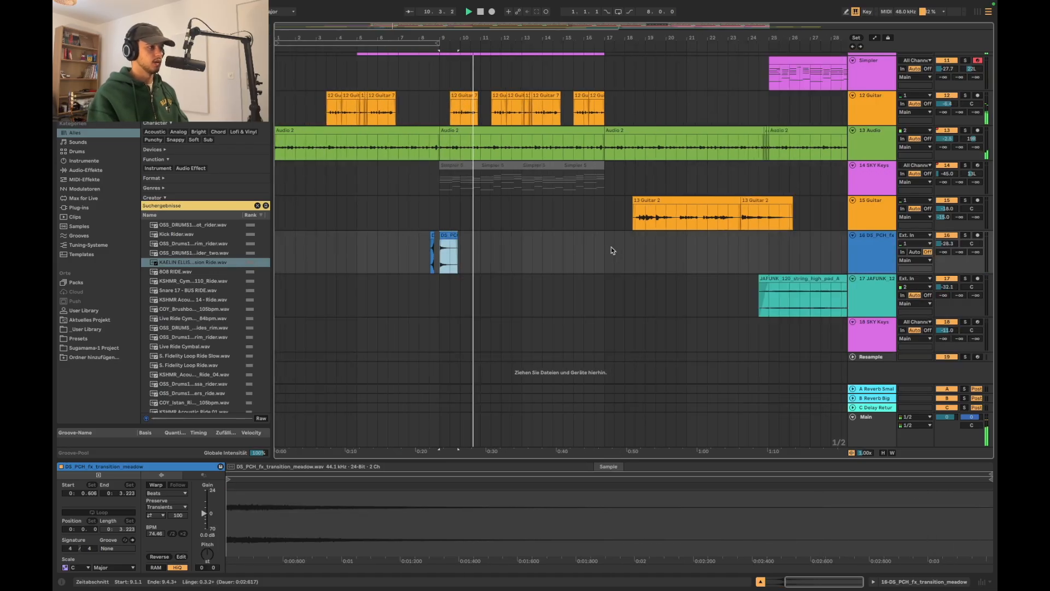
pyautogui.click(608, 245)
pyautogui.press('super+v')
pyautogui.scroll(5, 608, 245)
pyautogui.moveTo(598, 235); pyautogui.dragTo(526, 237)
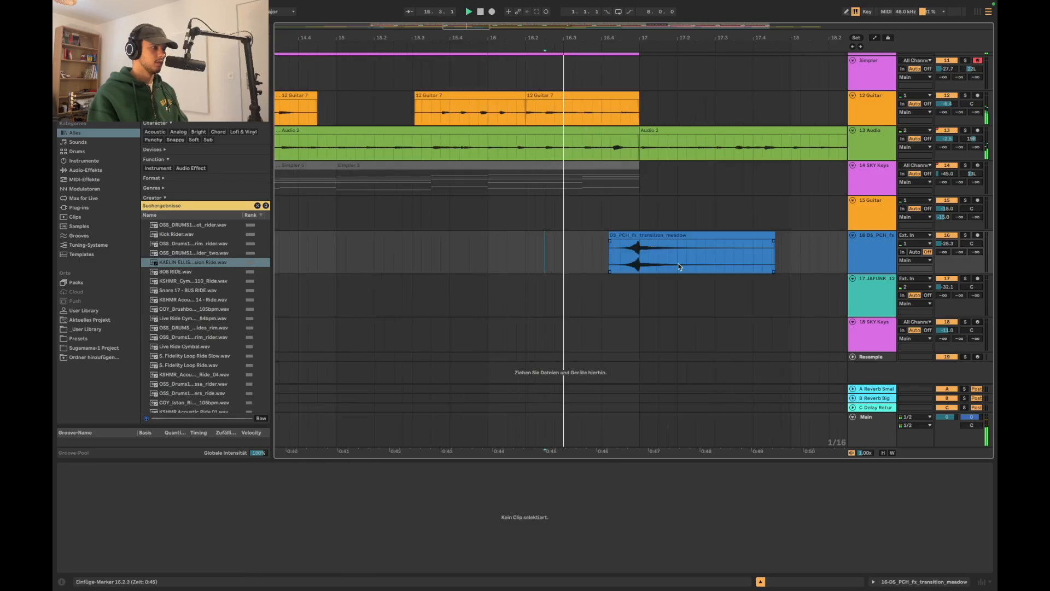
pyautogui.scroll(-5, 677, 261)
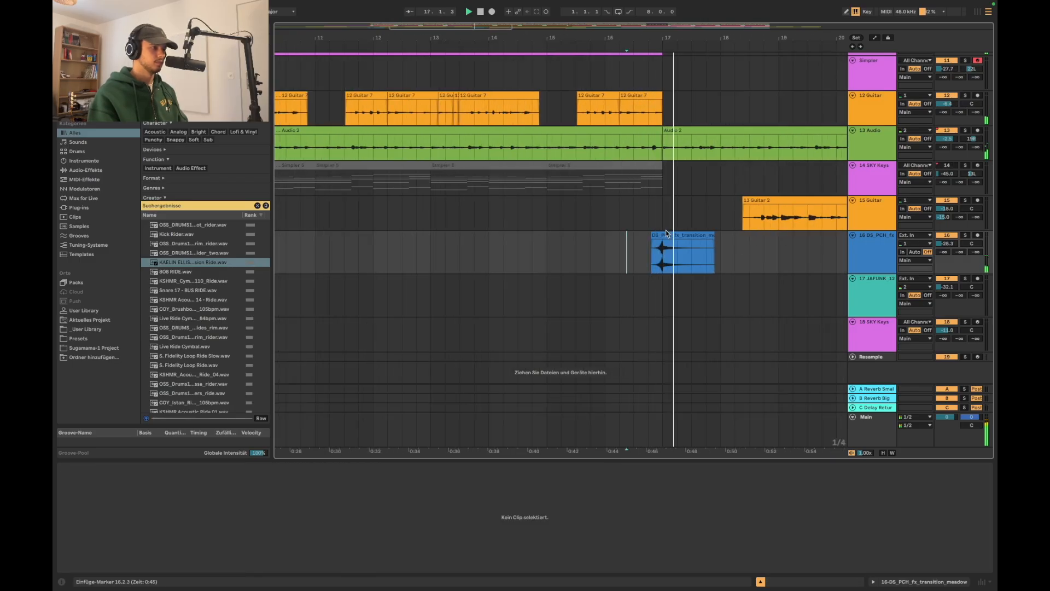
# Add a fade-in to the transition clip at bar 17 and lower its clip gain
pyautogui.scroll(5, 666, 233)
pyautogui.click(671, 242)
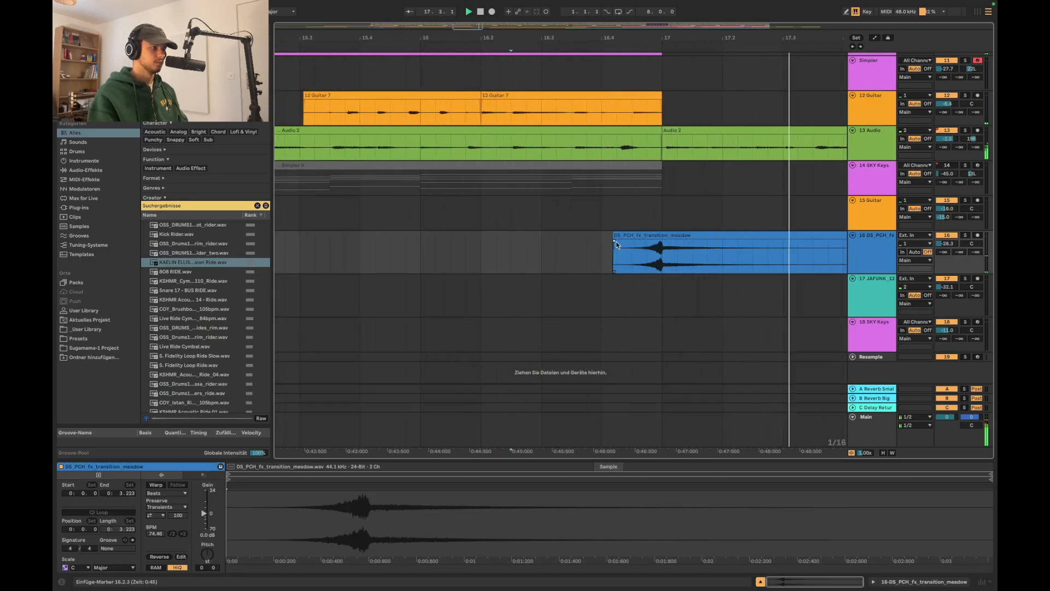
pyautogui.click(654, 234)
pyautogui.press('space')
pyautogui.click(207, 534)
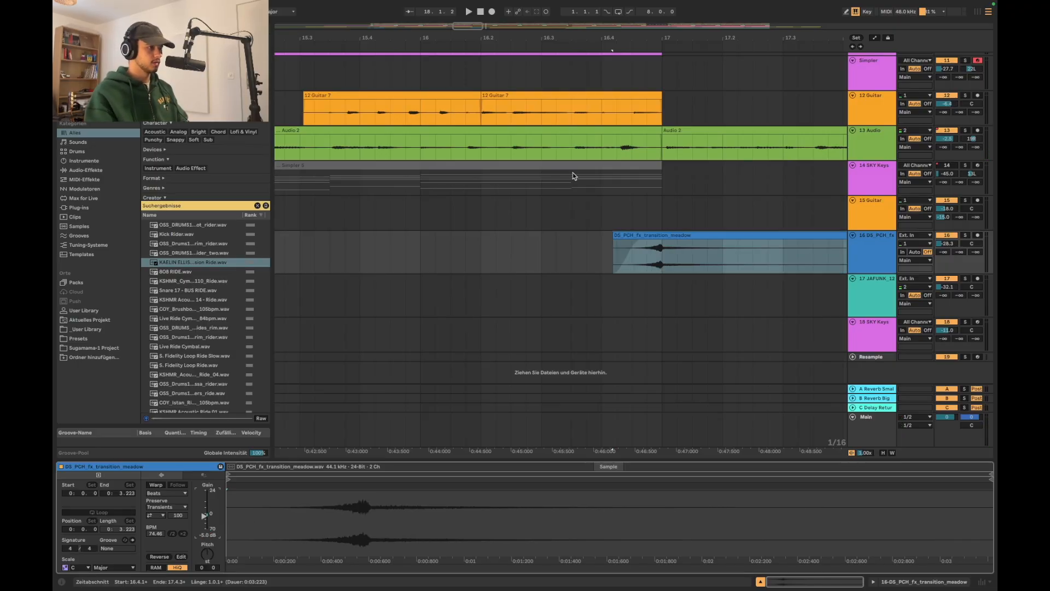
# Play into bar 17 and set the transition clip's gain to -7.0 dB
pyautogui.scroll(-5, 586, 214)
pyautogui.click(580, 212)
pyautogui.press('space')
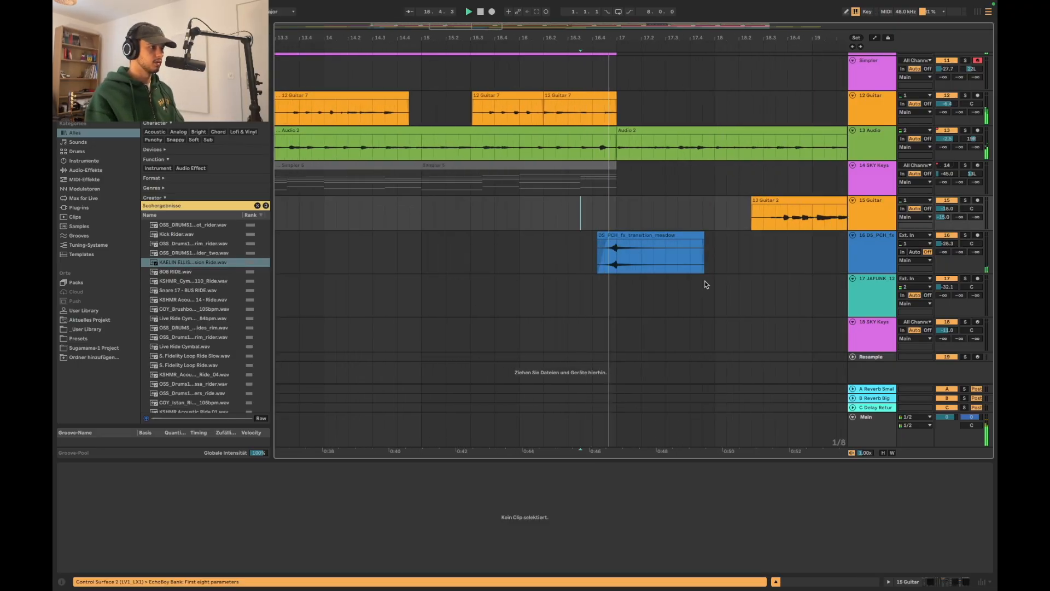
pyautogui.click(659, 278)
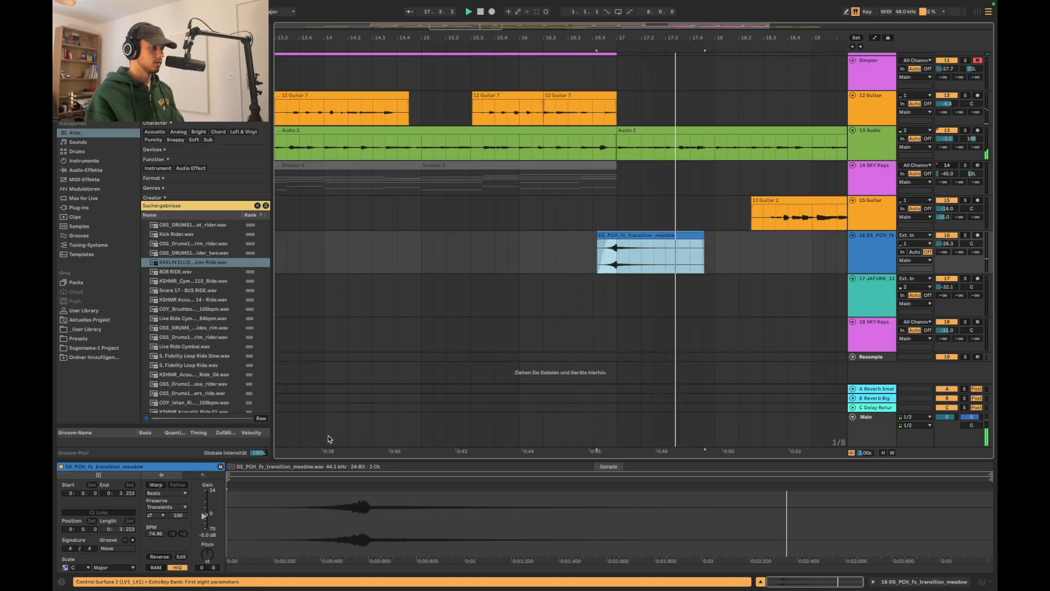
pyautogui.moveTo(206, 535); pyautogui.dragTo(206, 539)
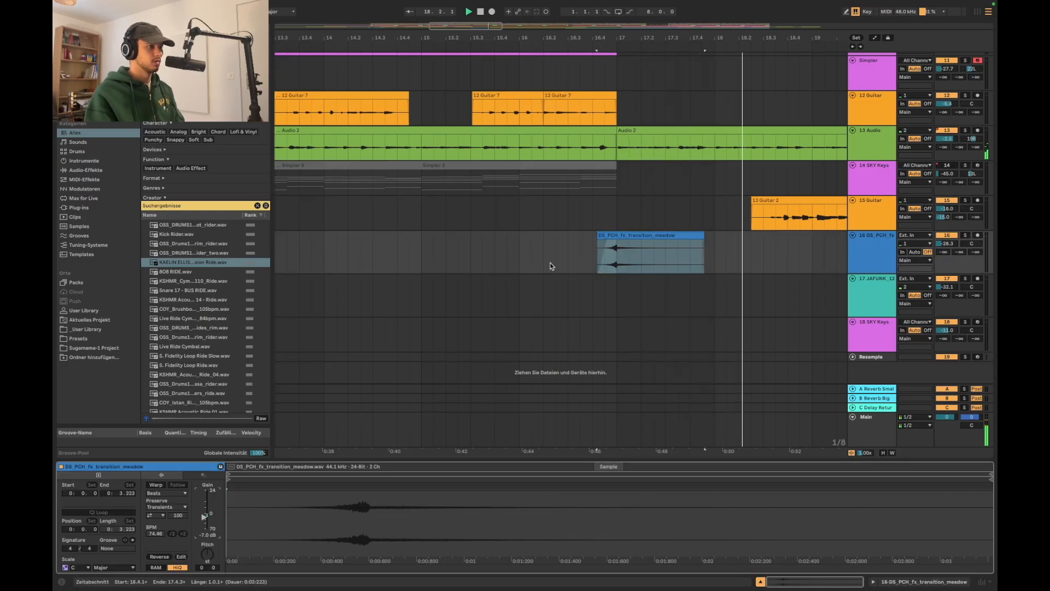
# Copy the transition tail section of bars 9 to 11 and paste it at bar 33
pyautogui.scroll(-7, 551, 266)
pyautogui.moveTo(427, 252); pyautogui.dragTo(399, 250)
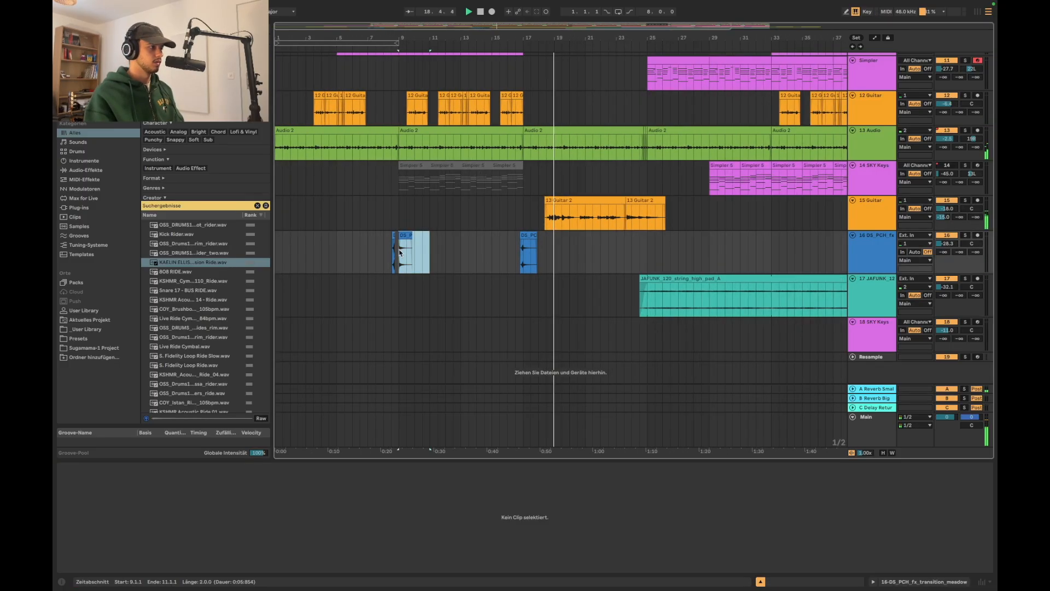
pyautogui.hscroll(1, 665, 253)
pyautogui.hscroll(2, 666, 256)
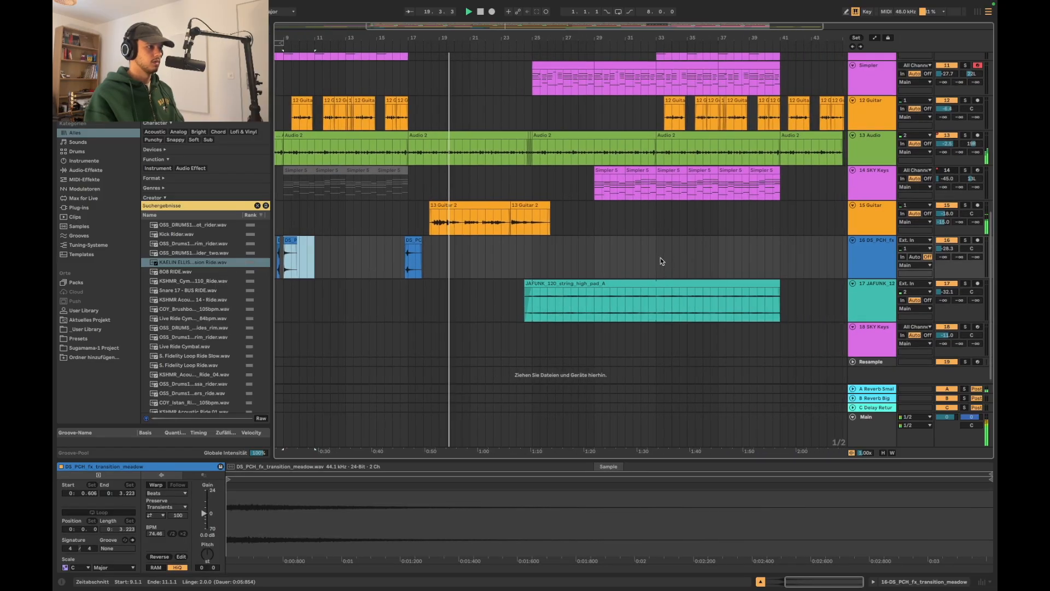
pyautogui.keyDown('ctrl'); pyautogui.scroll(-3, 661, 259); pyautogui.keyUp('ctrl')
pyautogui.scroll(5, 661, 259)
pyautogui.scroll(-5, 493, 246)
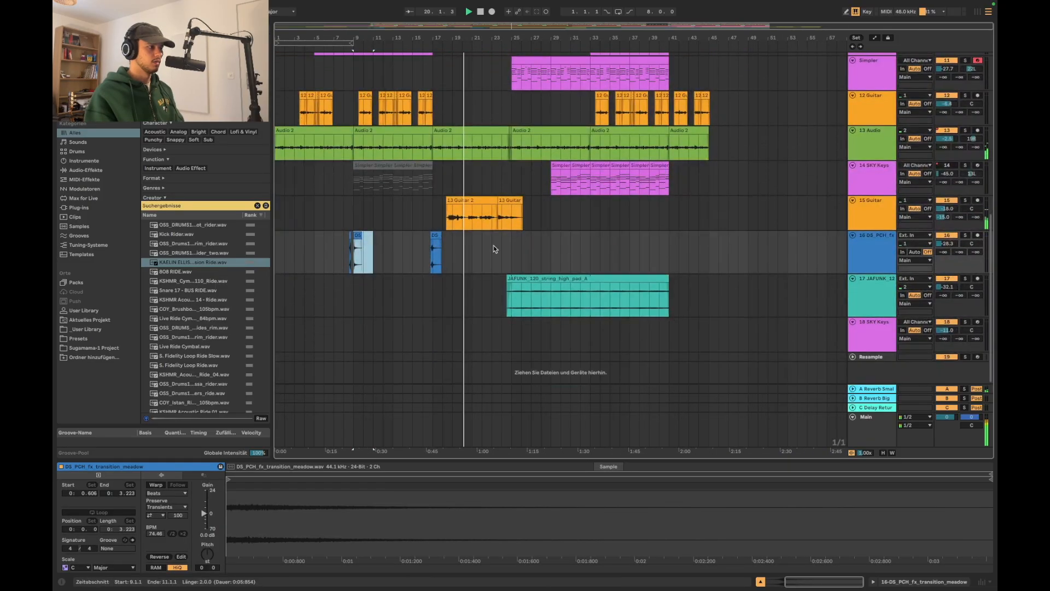
pyautogui.keyDown('shift'); pyautogui.click(400, 255); pyautogui.keyUp('shift')
pyautogui.click(590, 247)
pyautogui.press('super+v')
# Extend the start of the pasted transition clip to include its rise, keeping the peak aligned with bar 33
pyautogui.scroll(10, 590, 247)
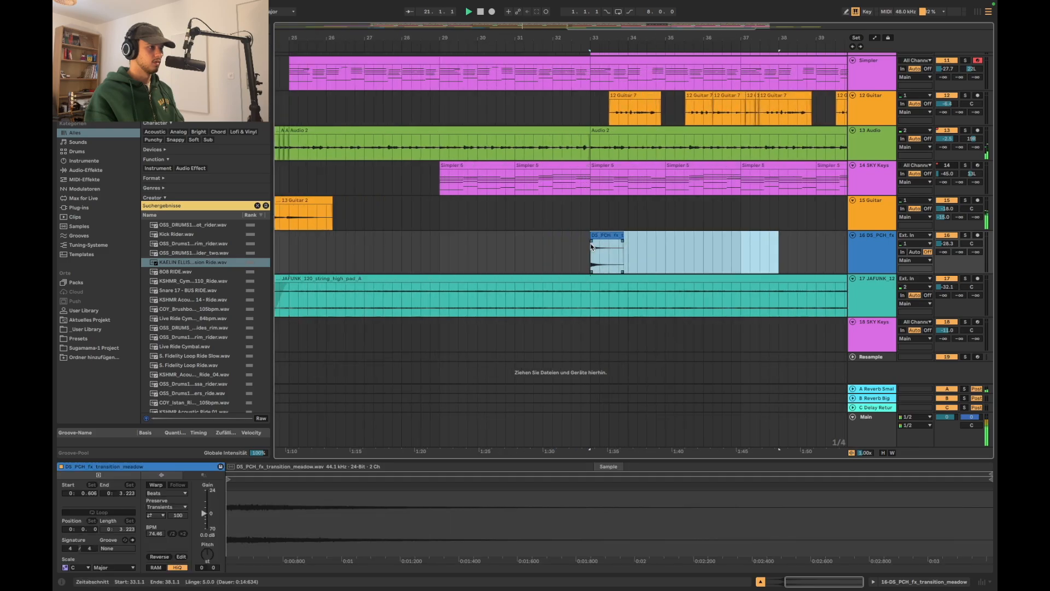
pyautogui.moveTo(591, 235); pyautogui.dragTo(538, 233)
pyautogui.scroll(3, 566, 234)
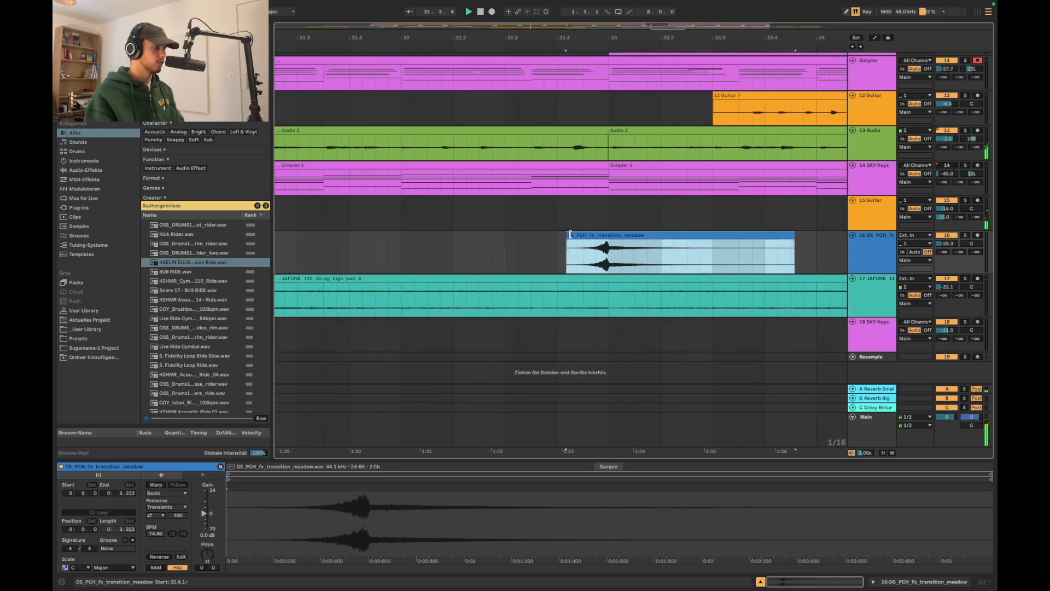
pyautogui.scroll(4, 607, 234)
pyautogui.scroll(6, 601, 235)
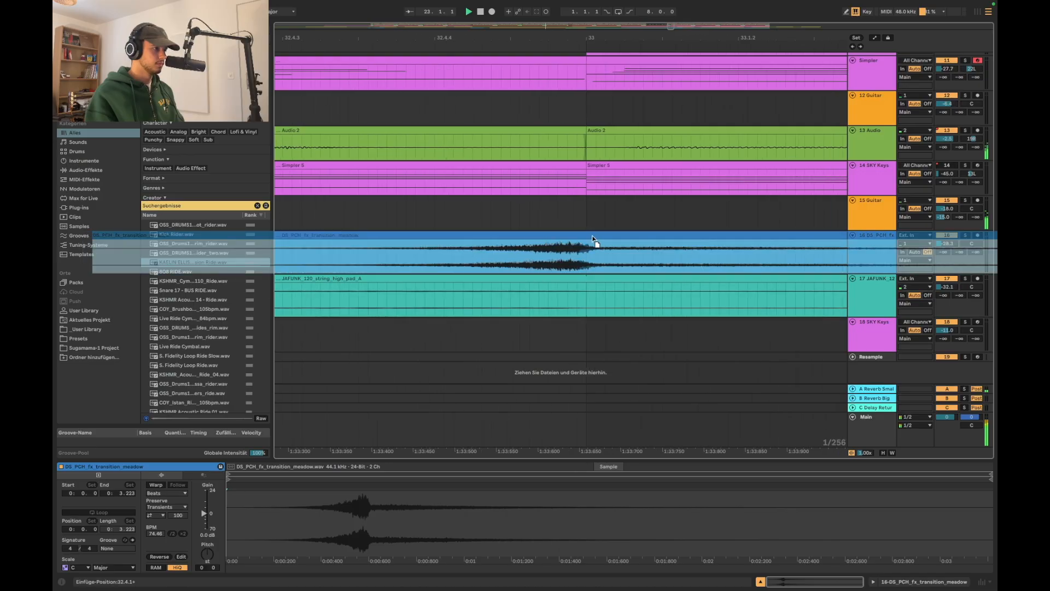
pyautogui.scroll(-8, 590, 245)
pyautogui.scroll(-10, 566, 238)
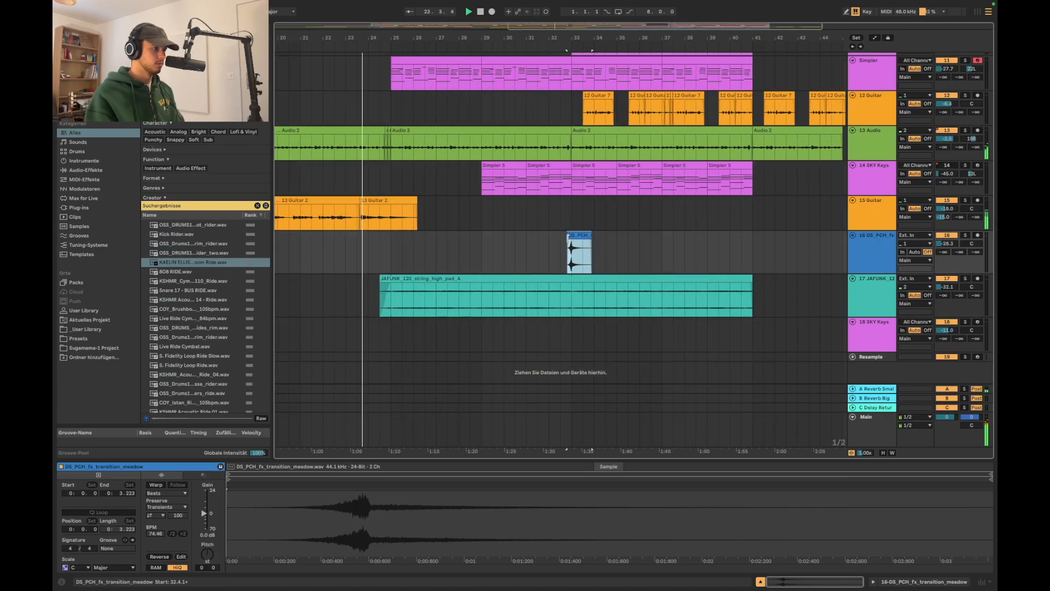
pyautogui.scroll(3, 548, 238)
pyautogui.scroll(-3, 548, 238)
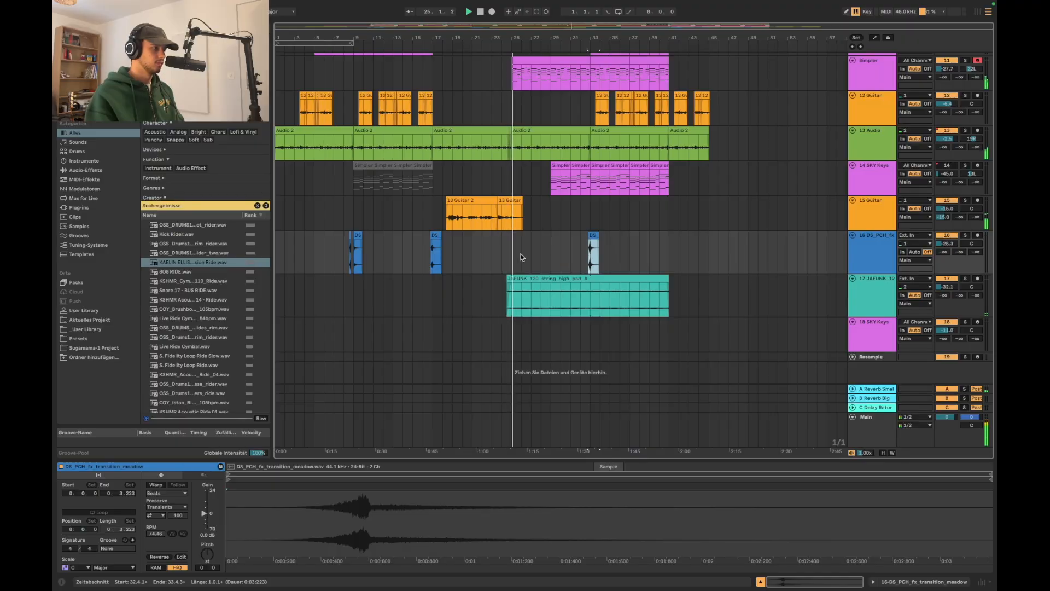
# Trim the string pad clip to start at bar 25 and shorten its fade-in
pyautogui.scroll(8, 509, 281)
pyautogui.click(504, 276)
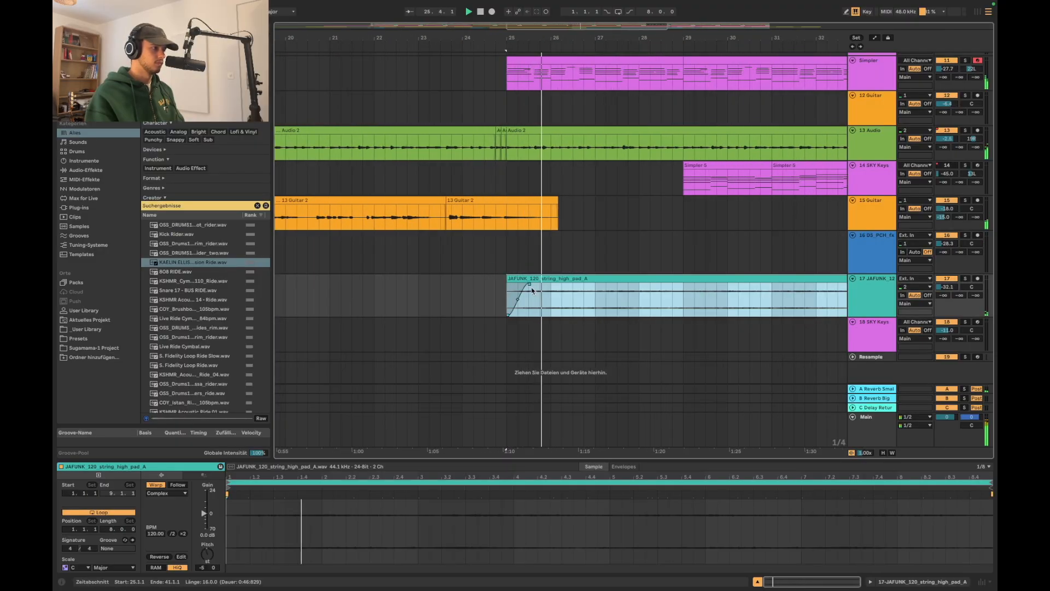
pyautogui.moveTo(529, 285); pyautogui.dragTo(520, 286)
pyautogui.scroll(-5, 521, 287)
pyautogui.scroll(-3, 520, 286)
pyautogui.scroll(5, 524, 241)
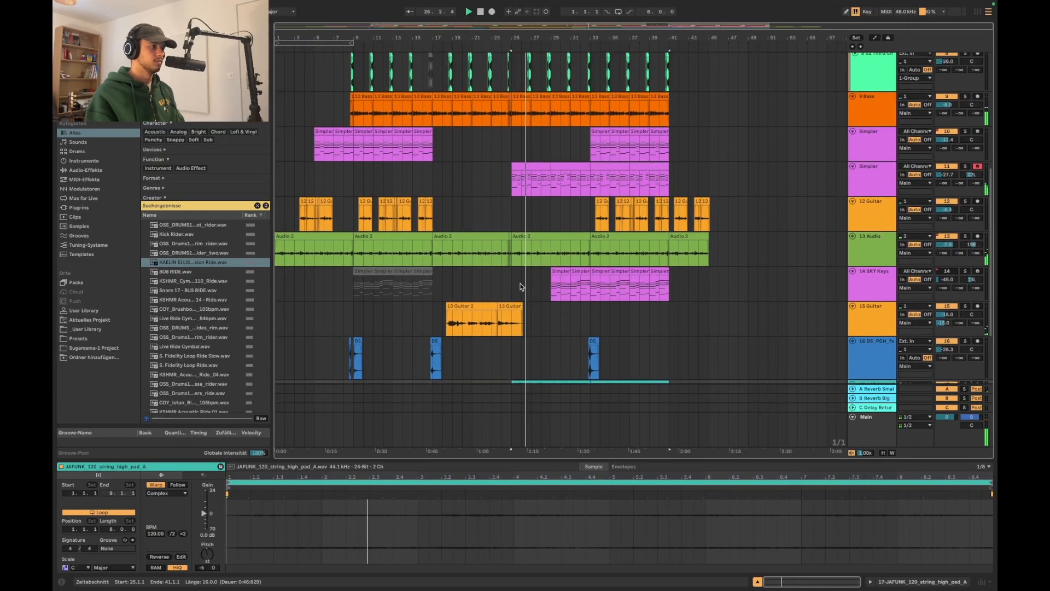
# Copy the four-bar clip at bar 33 of the second Simpler track to bar 25 and duplicate it once
pyautogui.click(527, 199)
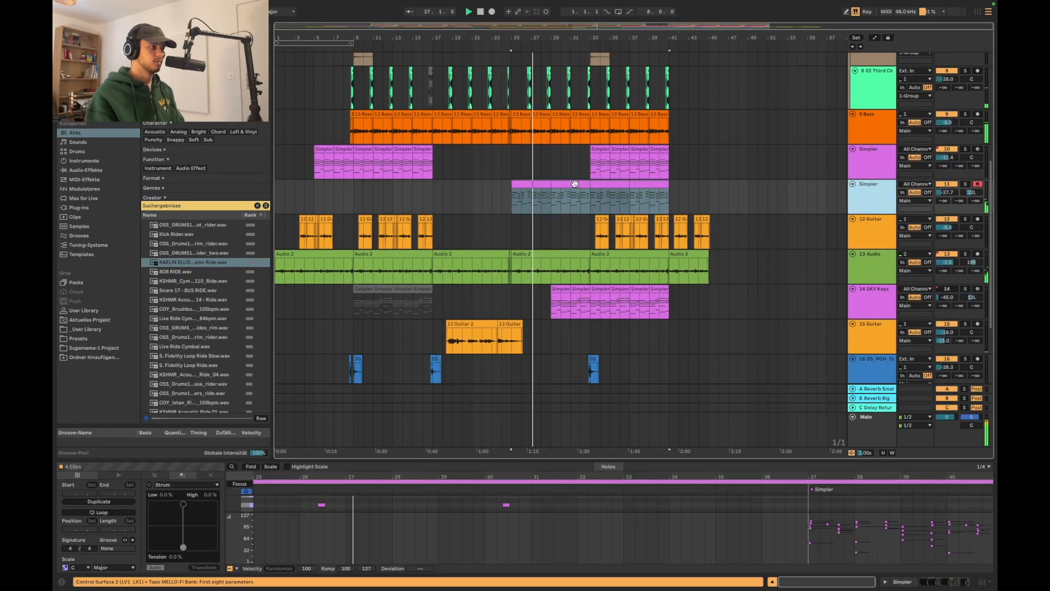
pyautogui.press('space')
pyautogui.click(501, 186)
pyautogui.click(545, 187)
pyautogui.scroll(6, 545, 186)
pyautogui.scroll(-4, 743, 200)
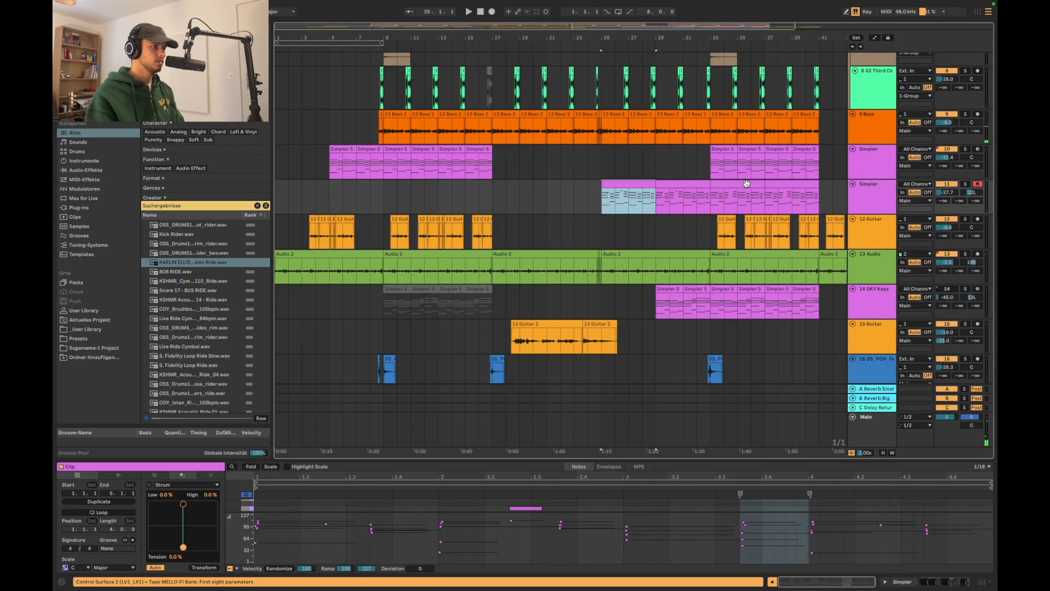
pyautogui.click(747, 184)
pyautogui.press('super+c')
pyautogui.click(605, 204)
pyautogui.press('super+v')
pyautogui.press('super+d')
# Play the arrangement from bar 25 and examine how the Simpler part fits with the other tracks
pyautogui.click(604, 203)
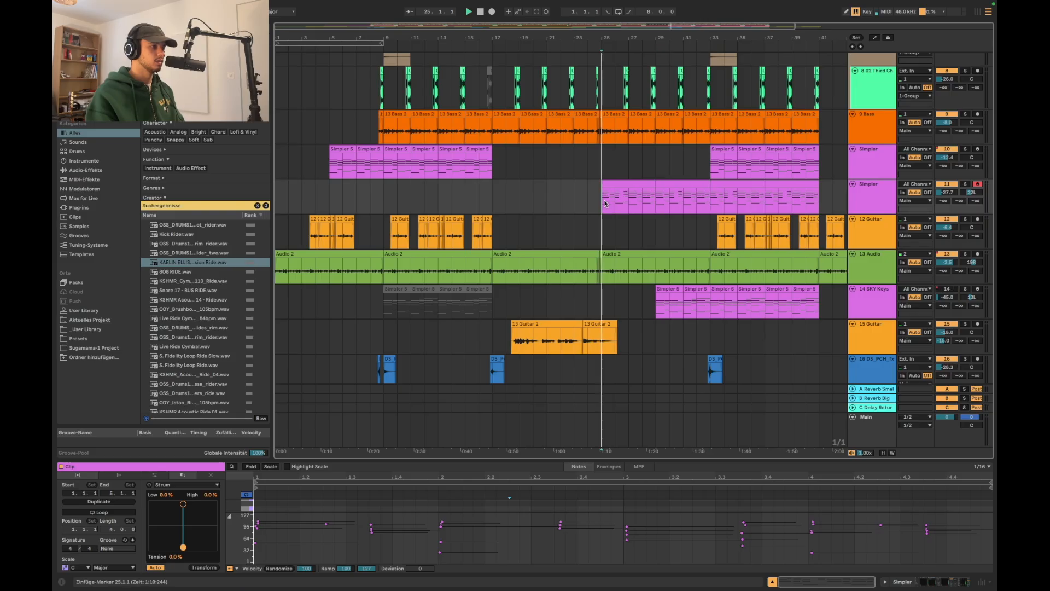
pyautogui.press('space')
pyautogui.scroll(-3, 703, 234)
pyautogui.scroll(-5, 704, 235)
pyautogui.scroll(5, 704, 234)
pyautogui.scroll(-4, 704, 235)
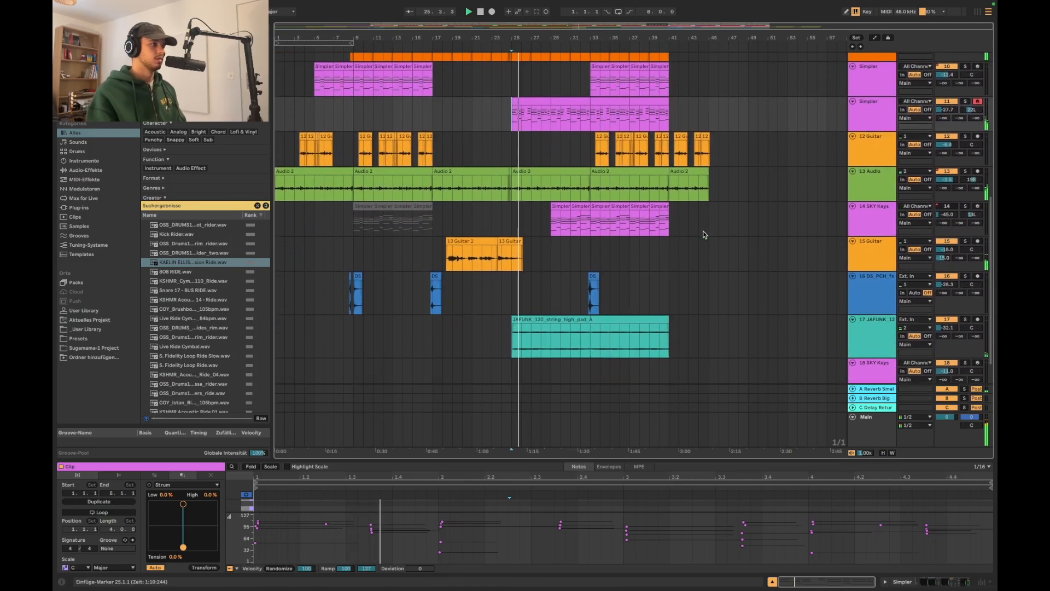
pyautogui.scroll(5, 704, 234)
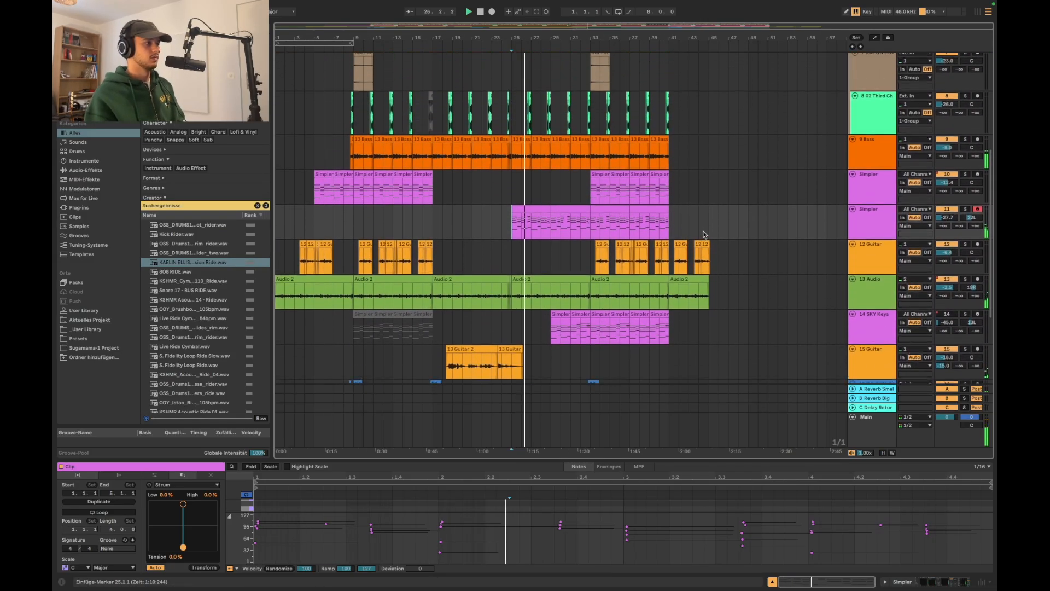
pyautogui.scroll(-6, 703, 234)
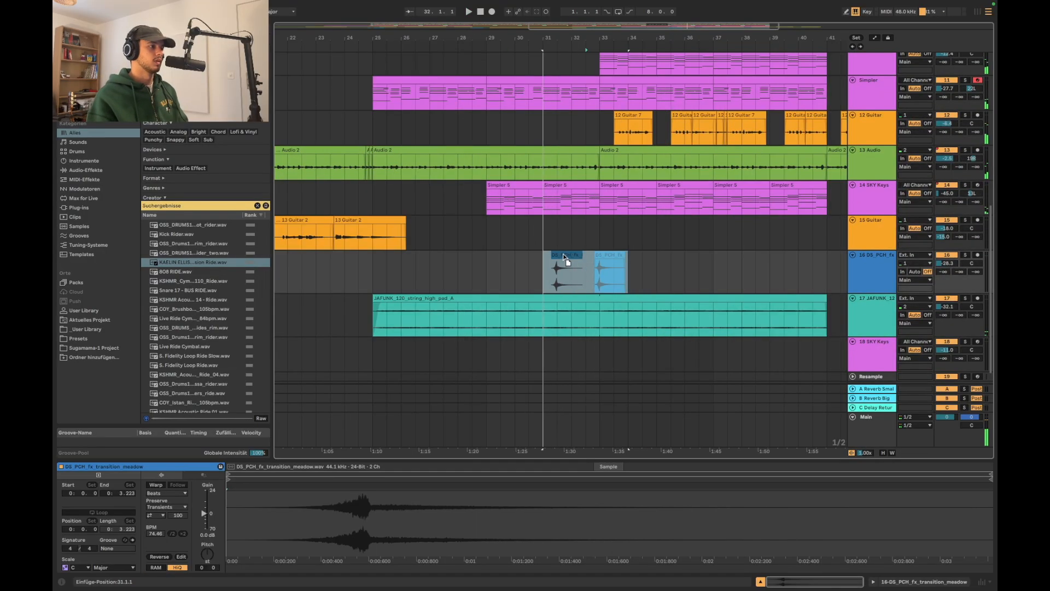
# Move the transition clip from bar 33 so that its peak falls on bar 31
pyautogui.moveTo(568, 255); pyautogui.dragTo(554, 254)
pyautogui.click(525, 260)
pyautogui.scroll(4, 524, 261)
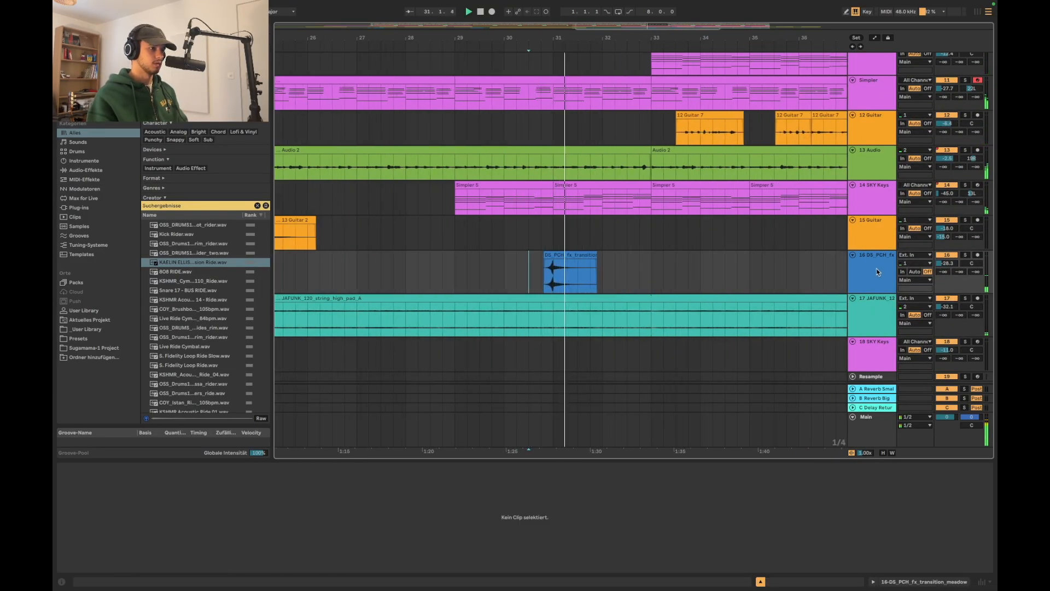
pyautogui.scroll(-5, 763, 299)
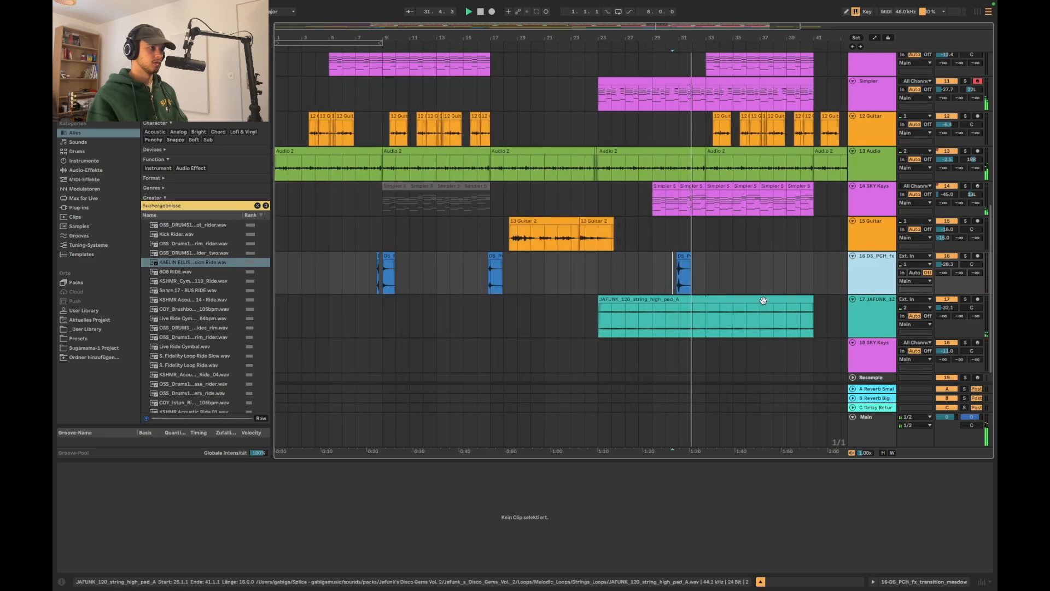
# Find the KSHMR Long Sweep 03 - Clean sample and place it on a new track, spanning bars 29 to 33
pyautogui.scroll(10, 764, 304)
pyautogui.scroll(2, 764, 304)
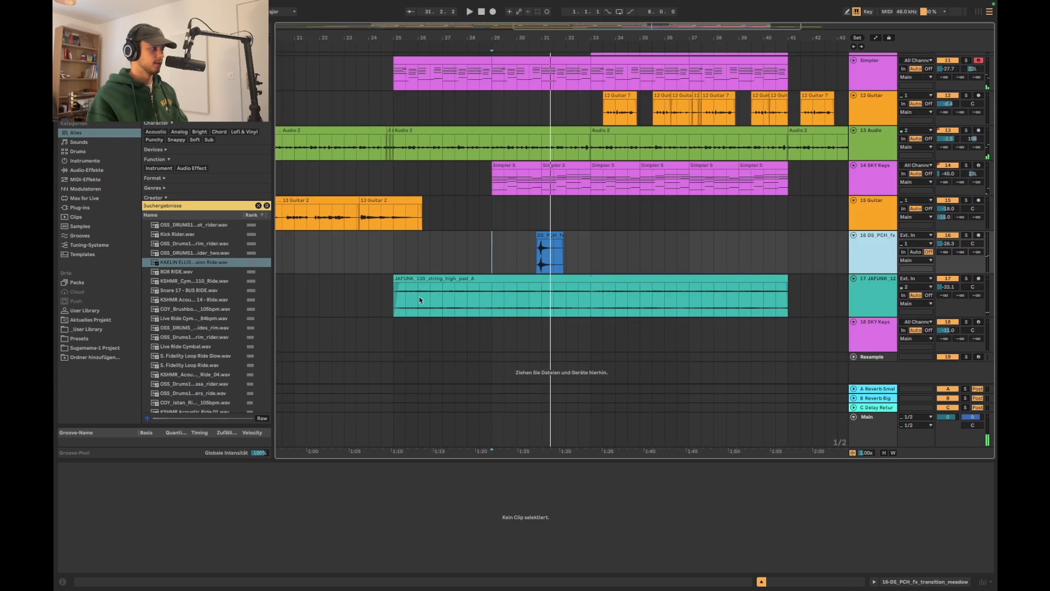
pyautogui.press('super+f')
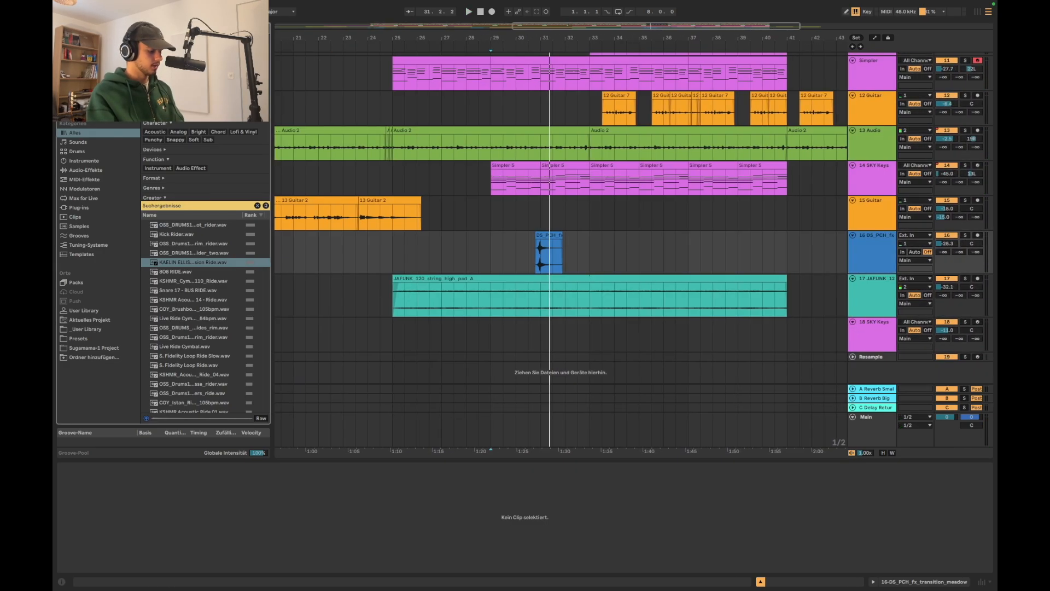
pyautogui.press('BackSpace')
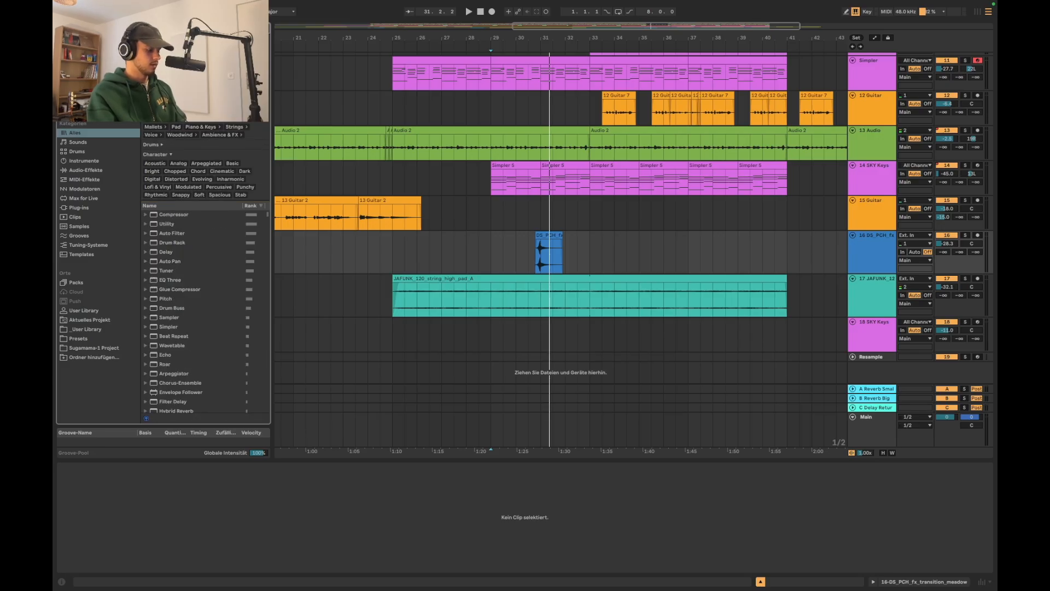
pyautogui.write('sweep')
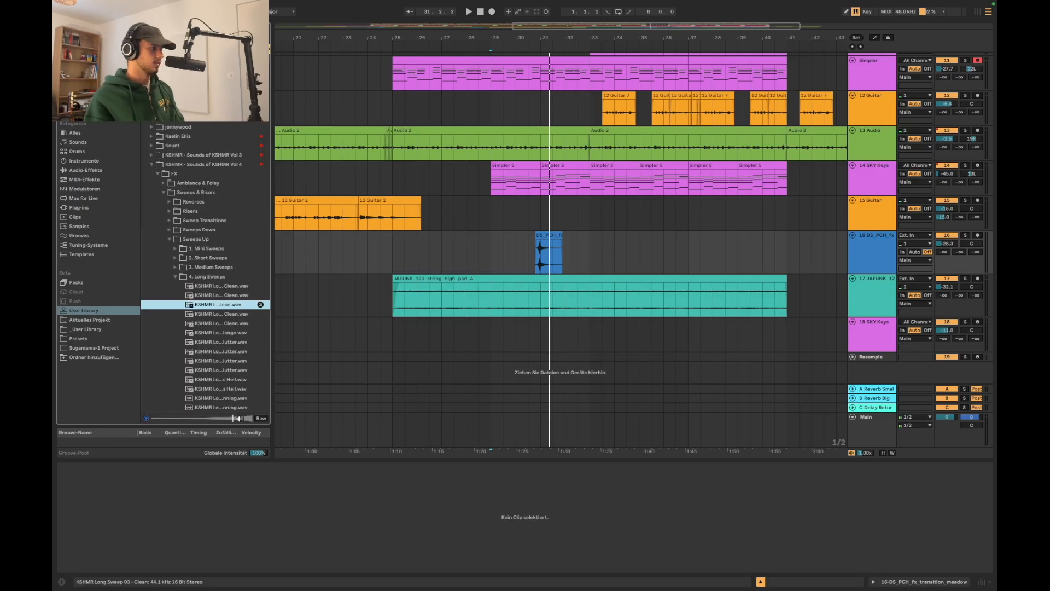
pyautogui.moveTo(201, 304)
pyautogui.mouseDown()
pyautogui.moveTo(486, 436)
pyautogui.moveTo(459, 345)
pyautogui.moveTo(488, 376)
pyautogui.moveTo(553, 343)
pyautogui.mouseUp()
# Lower the sweep clip's gain to -10 dB and reduce the volume of its track
pyautogui.doubleClick(579, 344)
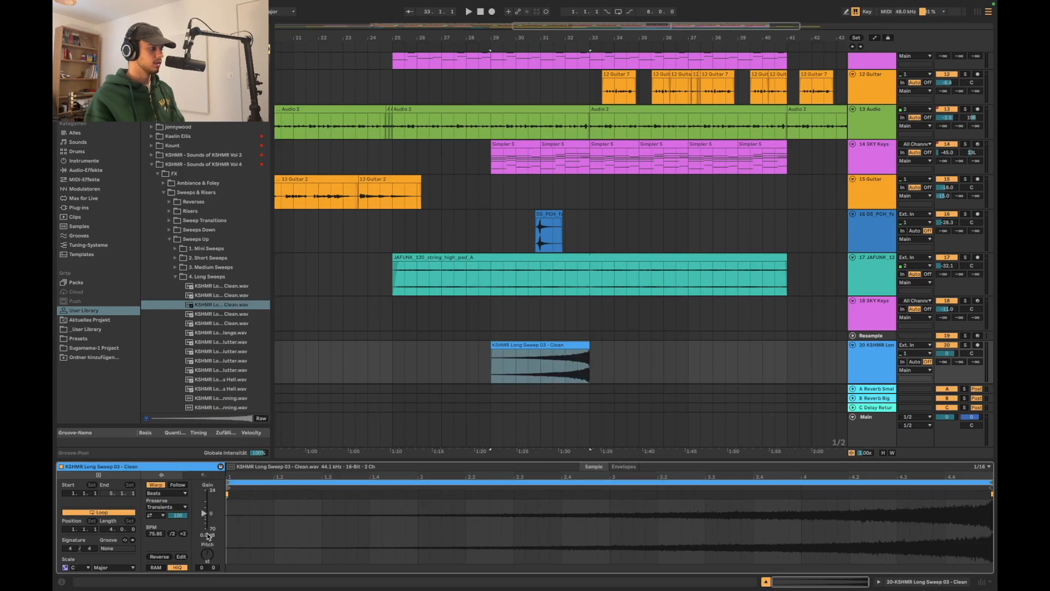
pyautogui.moveTo(208, 535); pyautogui.dragTo(209, 536)
pyautogui.click(941, 355)
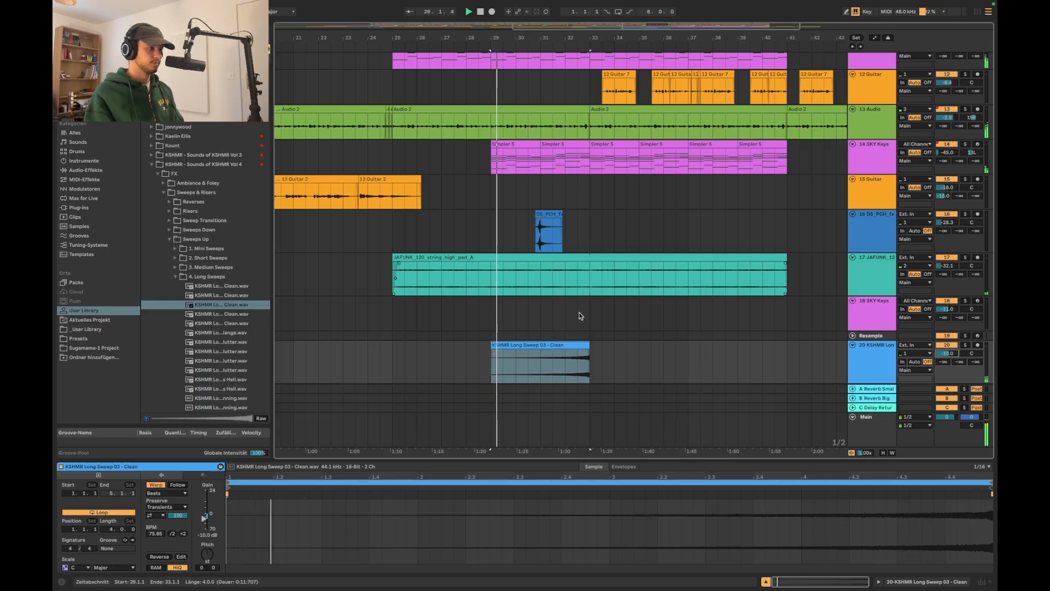
# Duplicate the transition clip around bar 31 two bars further on, so that the copy peaks at bar 33
pyautogui.moveTo(520, 237); pyautogui.dragTo(579, 240)
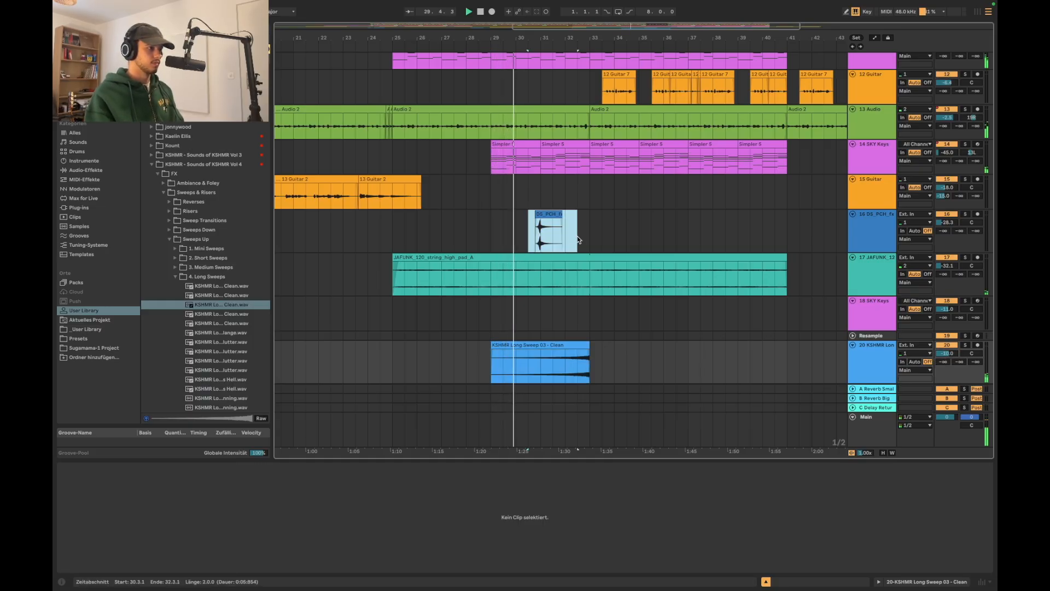
pyautogui.press('super+d')
# Set the sweep clip's warp mode to Complex and lower its track volume to -35.6 dB
pyautogui.click(864, 367)
pyautogui.click(562, 344)
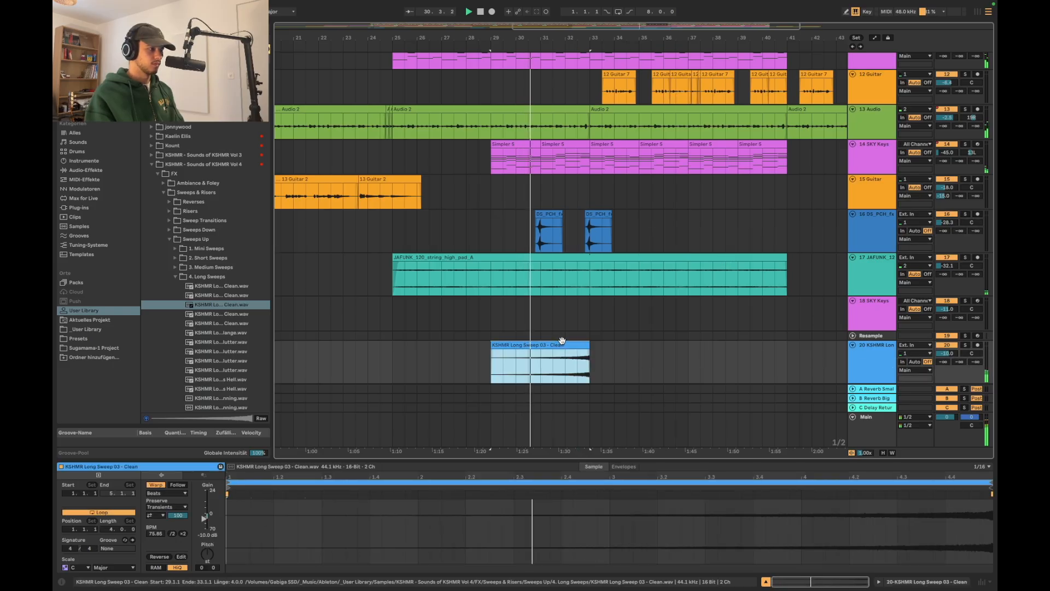
pyautogui.click(166, 493)
pyautogui.click(163, 532)
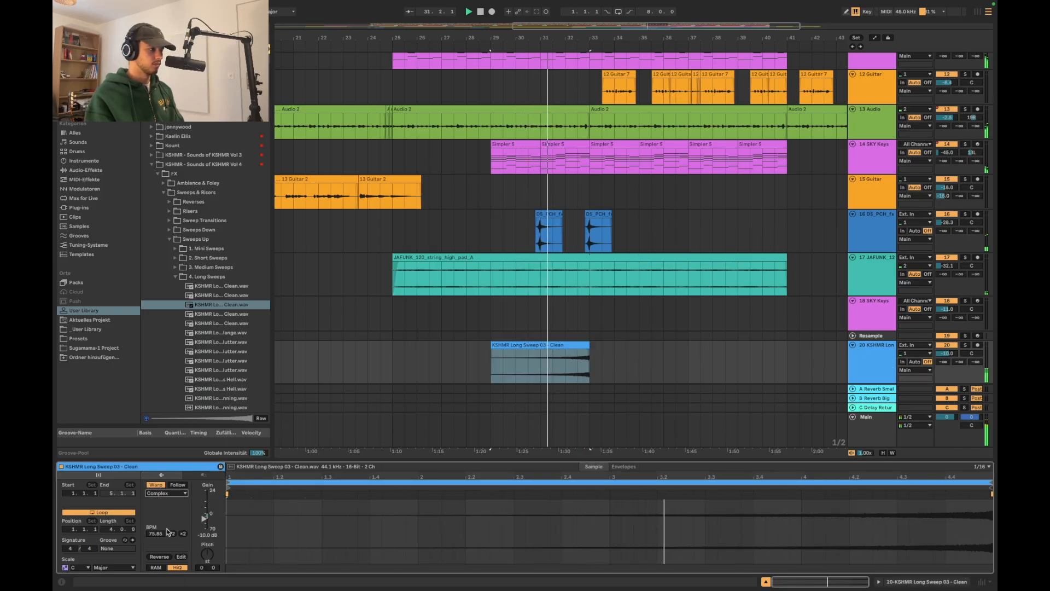
pyautogui.moveTo(946, 354)
pyautogui.mouseDown()
pyautogui.moveTo(947, 377)
pyautogui.moveTo(947, 359)
pyautogui.mouseUp()
pyautogui.scroll(4, 595, 371)
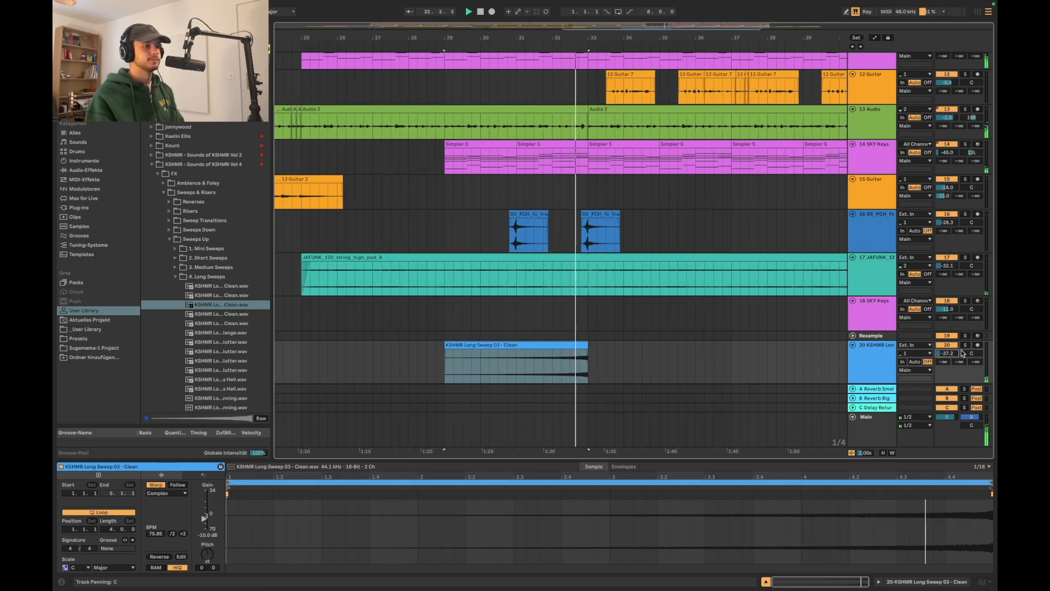
pyautogui.moveTo(947, 353); pyautogui.dragTo(946, 351)
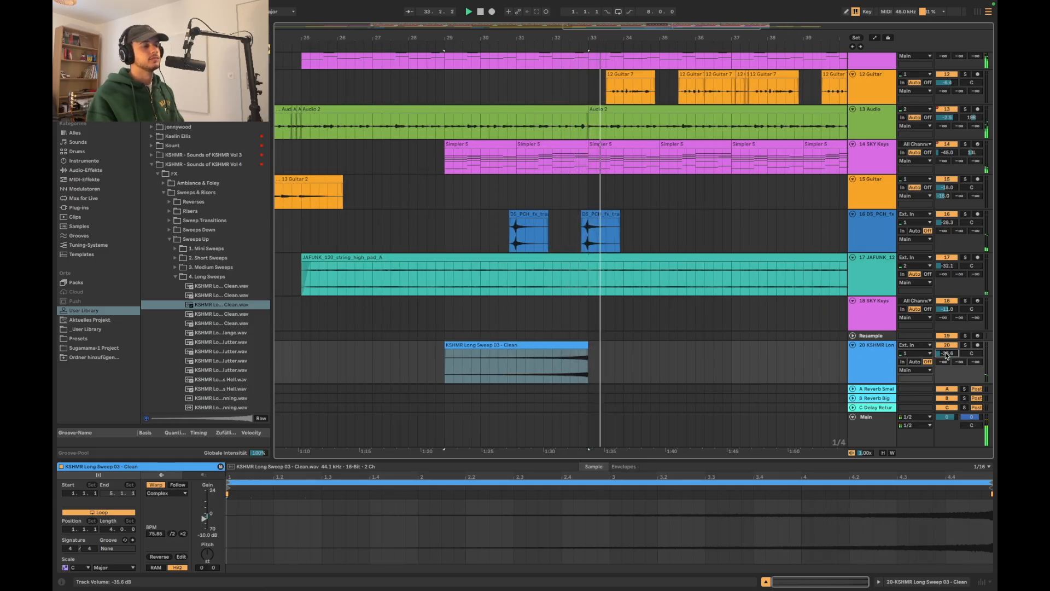
# Cut the lead-in off the duplicated transition clip so that it starts at bar 33, and play the passage from bar 32
pyautogui.click(594, 238)
pyautogui.moveTo(587, 240); pyautogui.dragTo(579, 241)
pyautogui.scroll(5, 562, 262)
pyautogui.scroll(5, 559, 270)
pyautogui.click(557, 295)
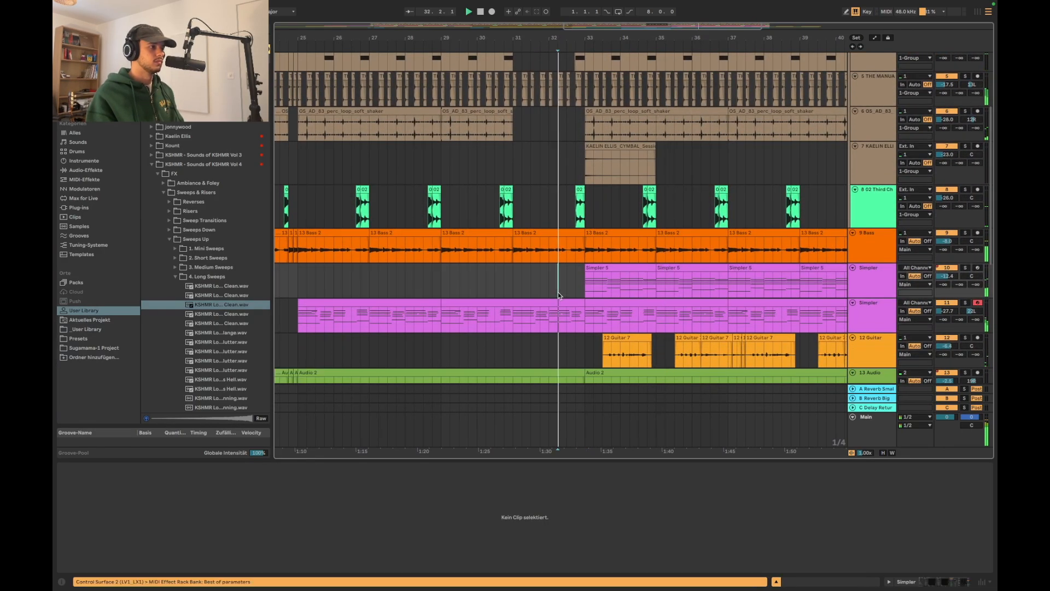
# Automate the SKY Keys track and the second Simpler track to switch off for the last beat before bar 33, and audition the break
pyautogui.scroll(-1, 557, 293)
pyautogui.scroll(5, 558, 293)
pyautogui.scroll(-5, 558, 293)
pyautogui.hscroll(3, 558, 293)
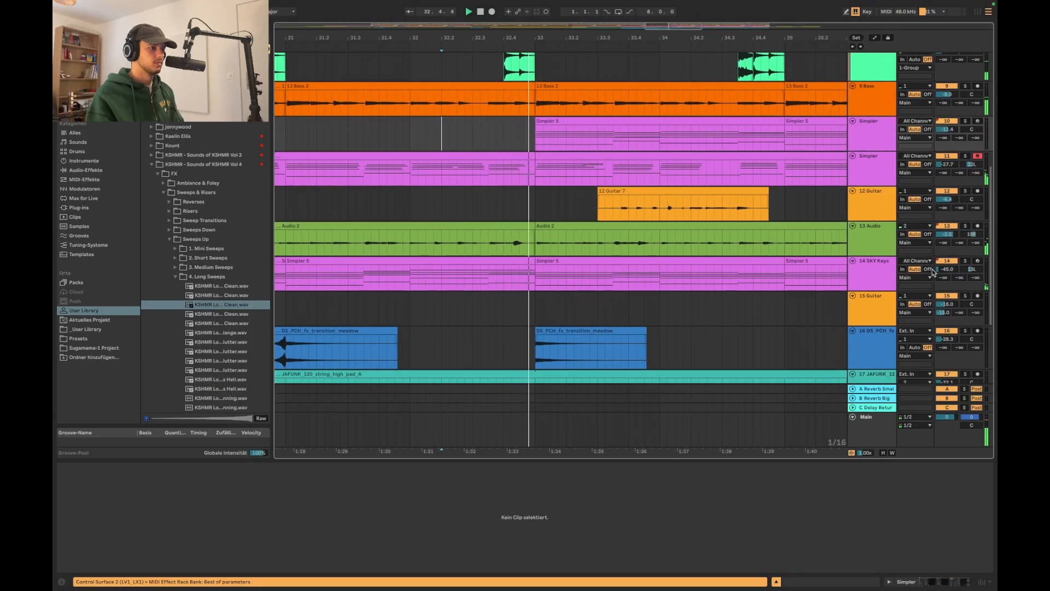
pyautogui.rightClick(949, 261)
pyautogui.click(931, 264)
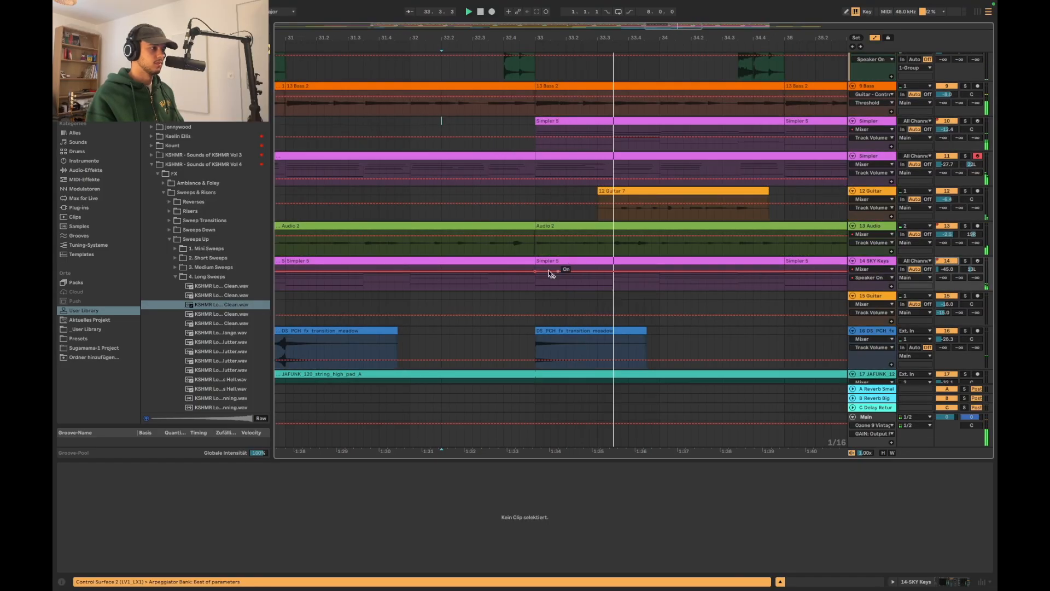
pyautogui.moveTo(502, 271); pyautogui.dragTo(505, 287)
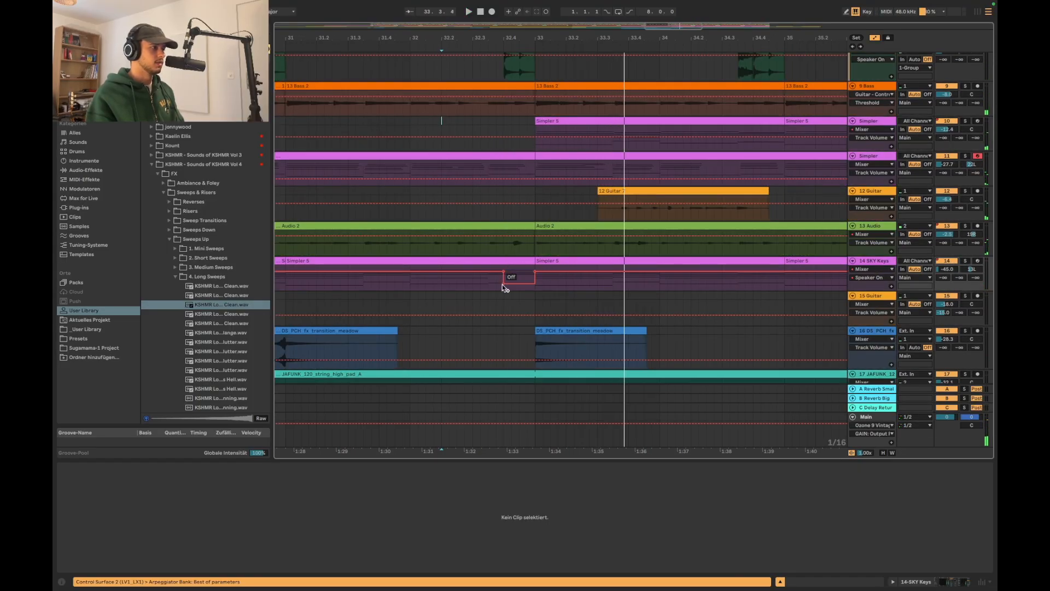
pyautogui.click(464, 216)
pyautogui.press('space')
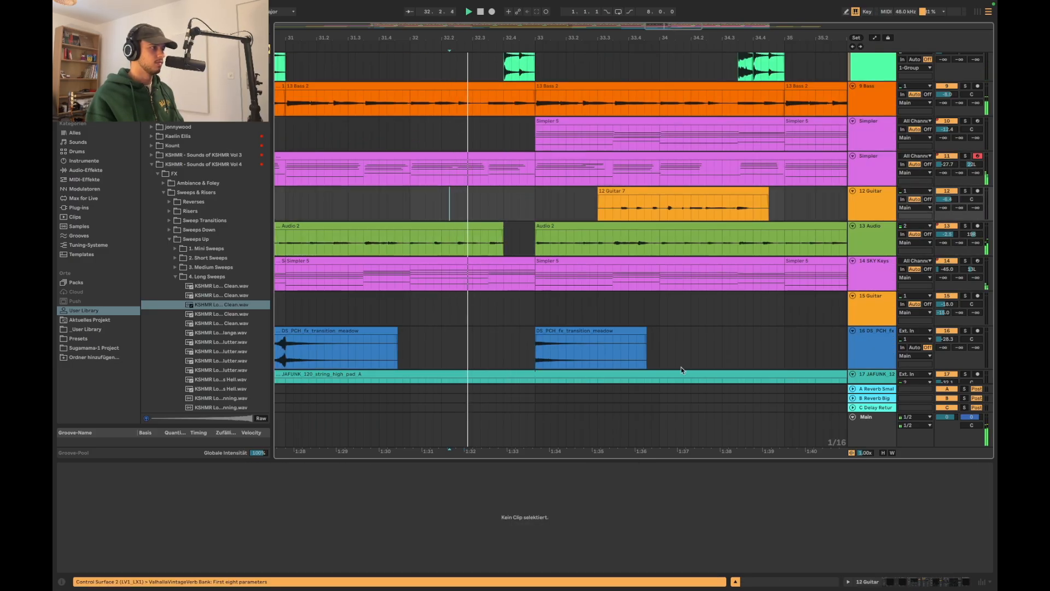
# Move the sweep track directly below the string pad track and fold it
pyautogui.scroll(-5, 680, 369)
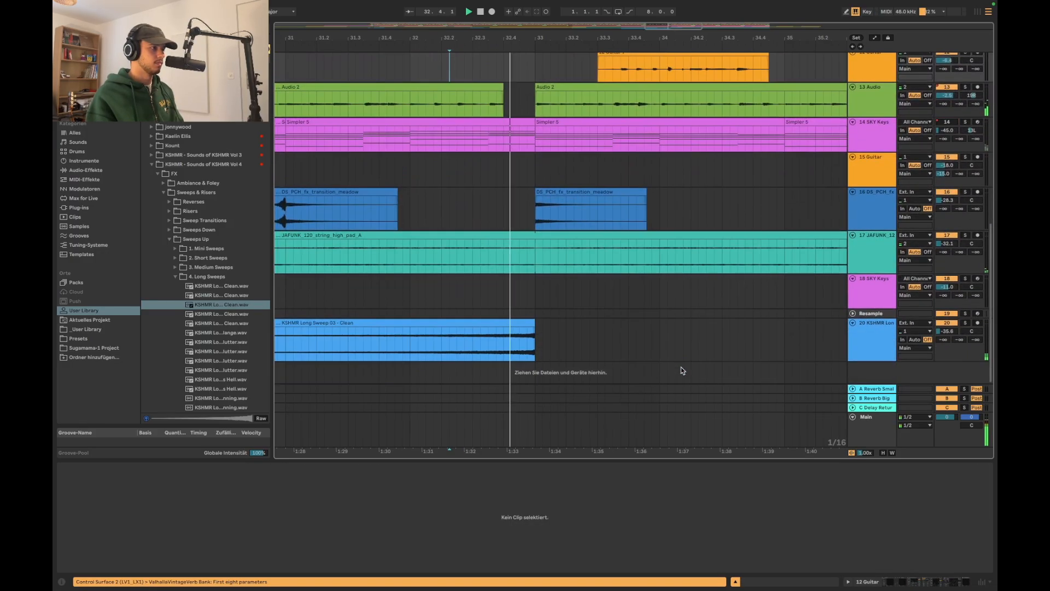
pyautogui.scroll(-10, 682, 371)
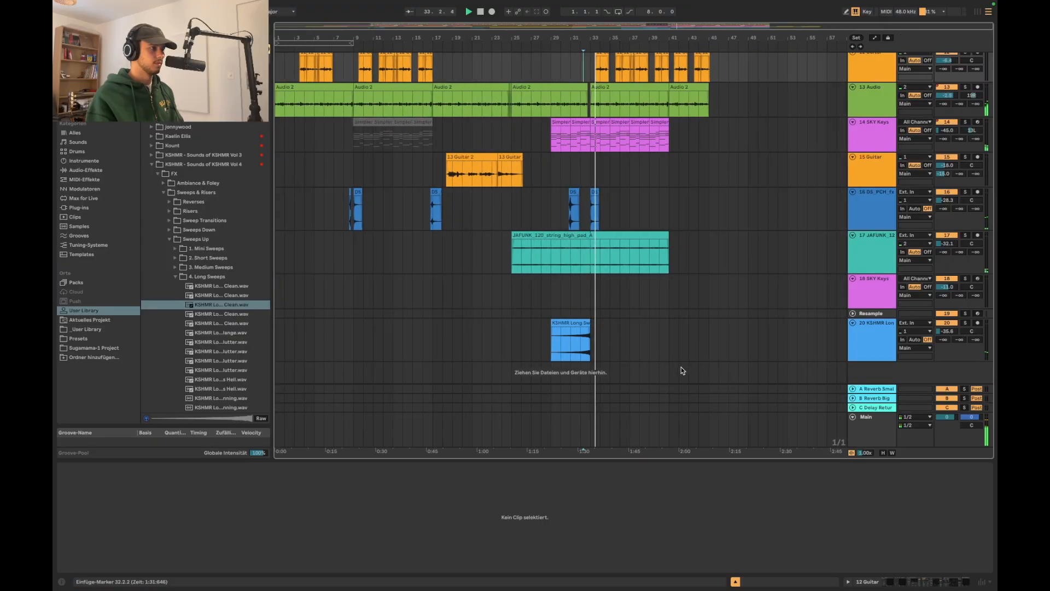
pyautogui.scroll(2, 683, 370)
pyautogui.scroll(2, 682, 371)
pyautogui.scroll(-5, 683, 370)
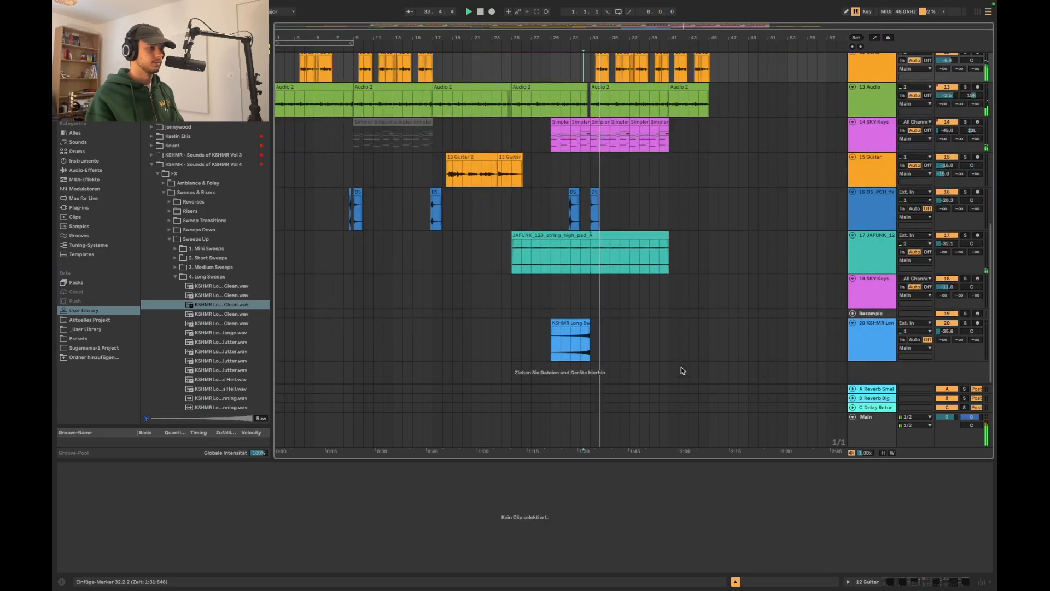
pyautogui.click(871, 349)
pyautogui.scroll(4, 757, 285)
pyautogui.scroll(-1, 758, 286)
# Try a copy of the bar 17 transition clip at bar 41
pyautogui.moveTo(468, 314); pyautogui.dragTo(421, 316)
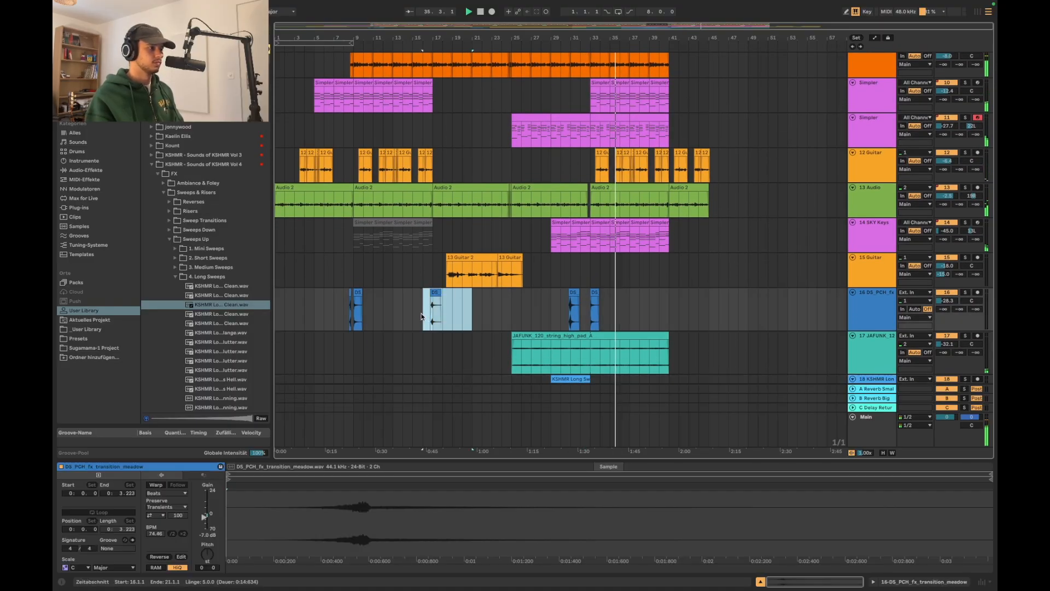
pyautogui.click(658, 317)
pyautogui.press('super+v')
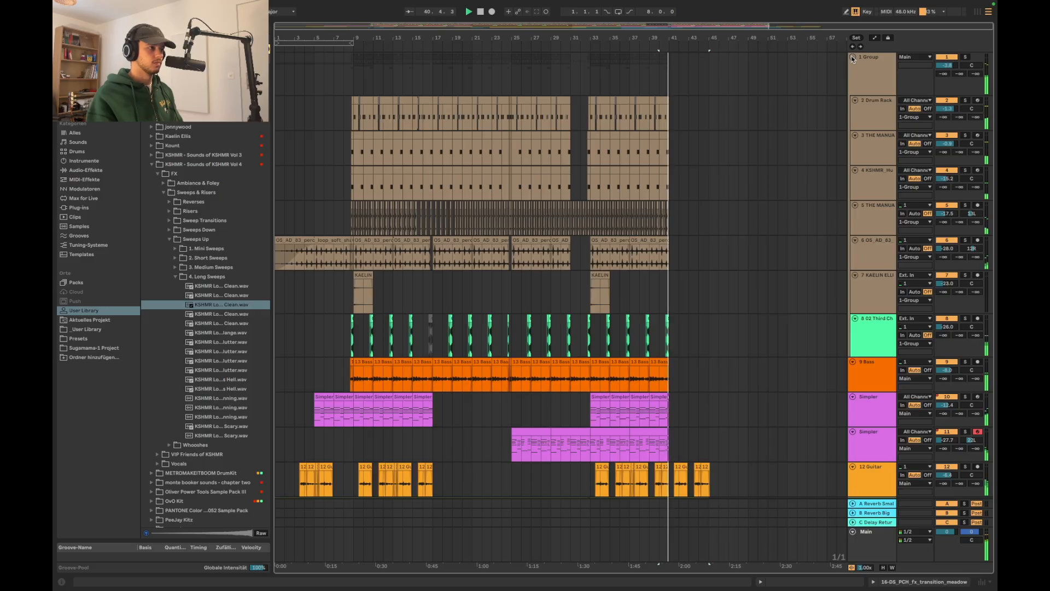
pyautogui.scroll(-5, 688, 350)
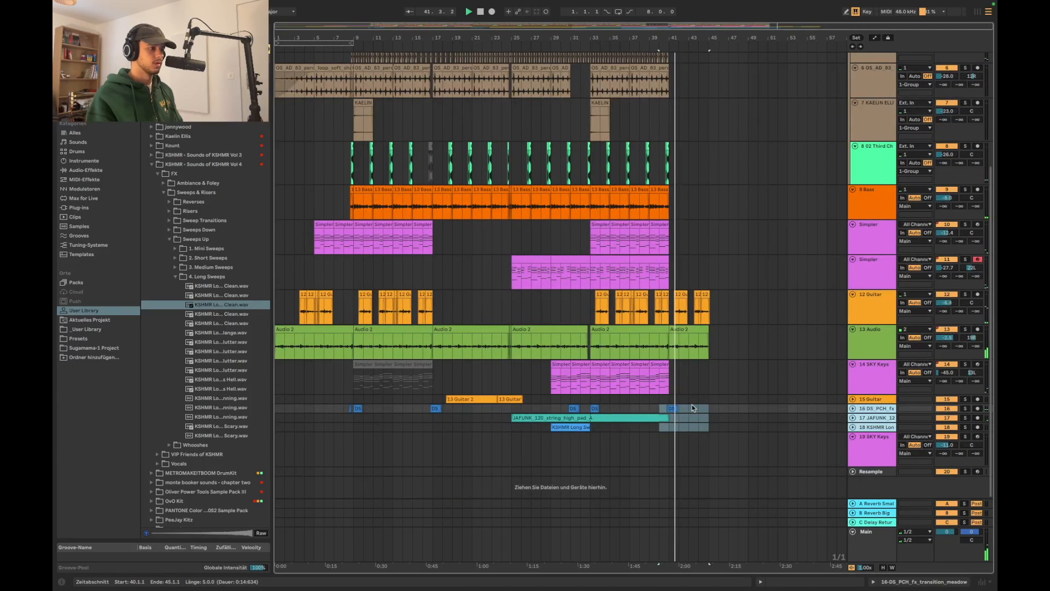
pyautogui.moveTo(691, 409); pyautogui.dragTo(646, 399)
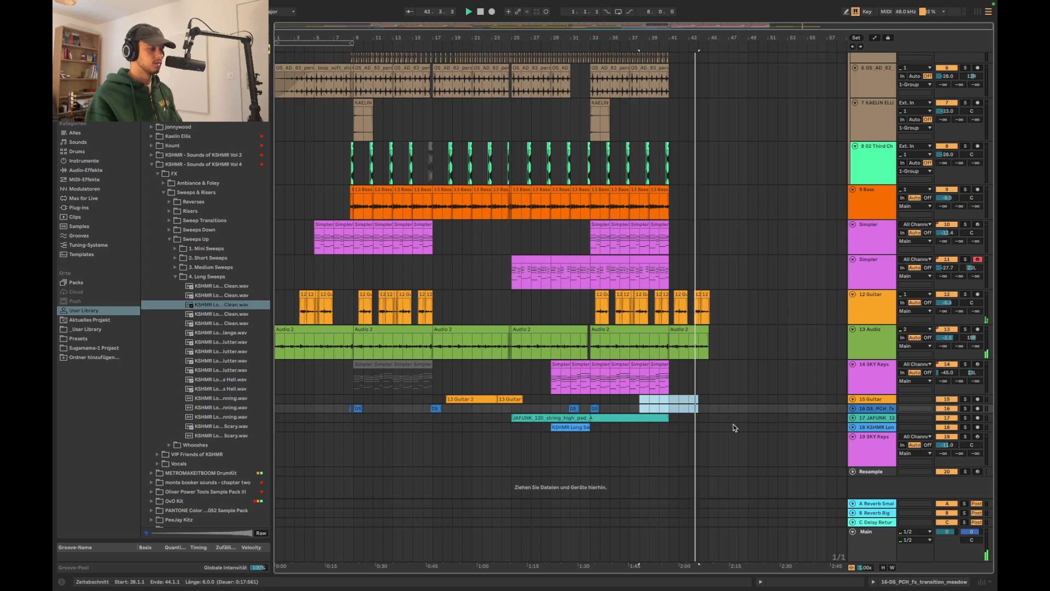
# Stop playback and add a new audio track between the shaker loop and the ride cymbal tracks
pyautogui.scroll(1, 712, 287)
pyautogui.scroll(2, 680, 203)
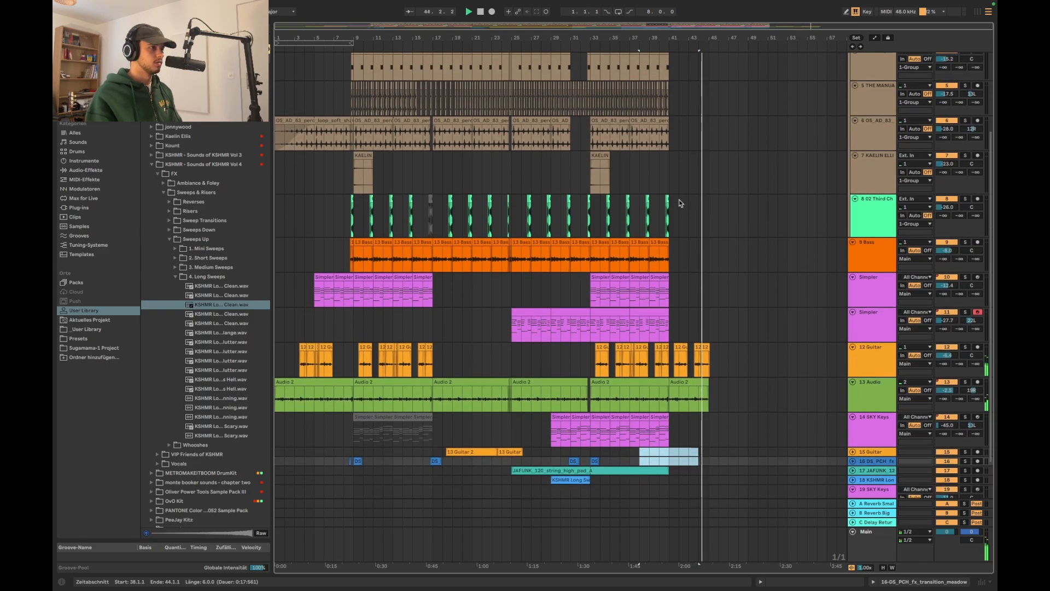
pyautogui.scroll(-1, 582, 189)
pyautogui.press('space')
pyautogui.click(596, 145)
pyautogui.press('super+t')
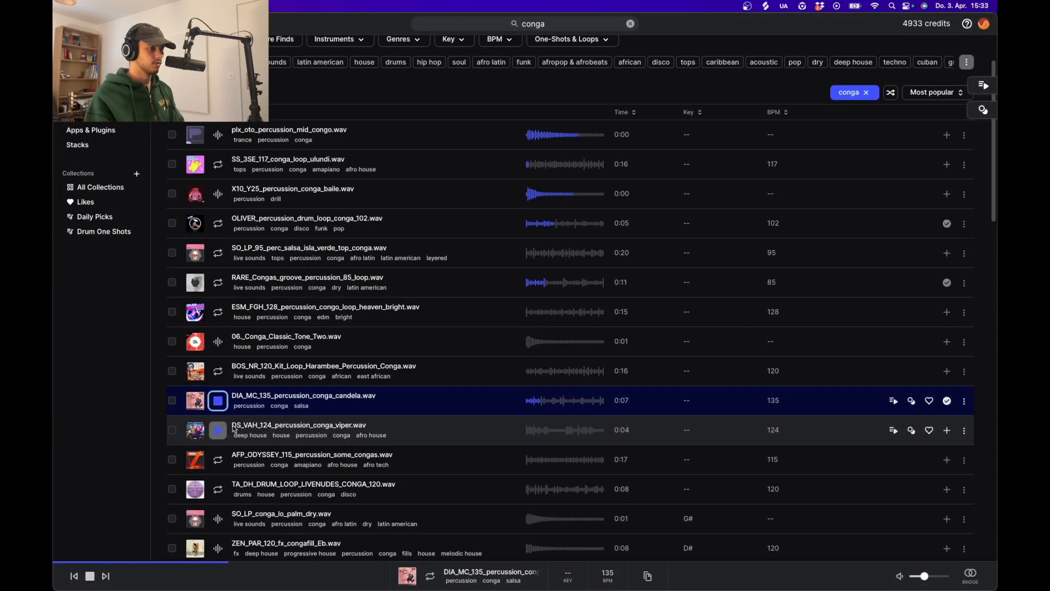
# Bring the DIA_MC_135_percussion_conga_candela loop from Splice onto the new track at bar 33 and set its clip tempo to 135 BPM
pyautogui.scroll(-1, 233, 429)
pyautogui.moveTo(307, 356); pyautogui.dragTo(637, 159)
pyautogui.doubleClick(670, 153)
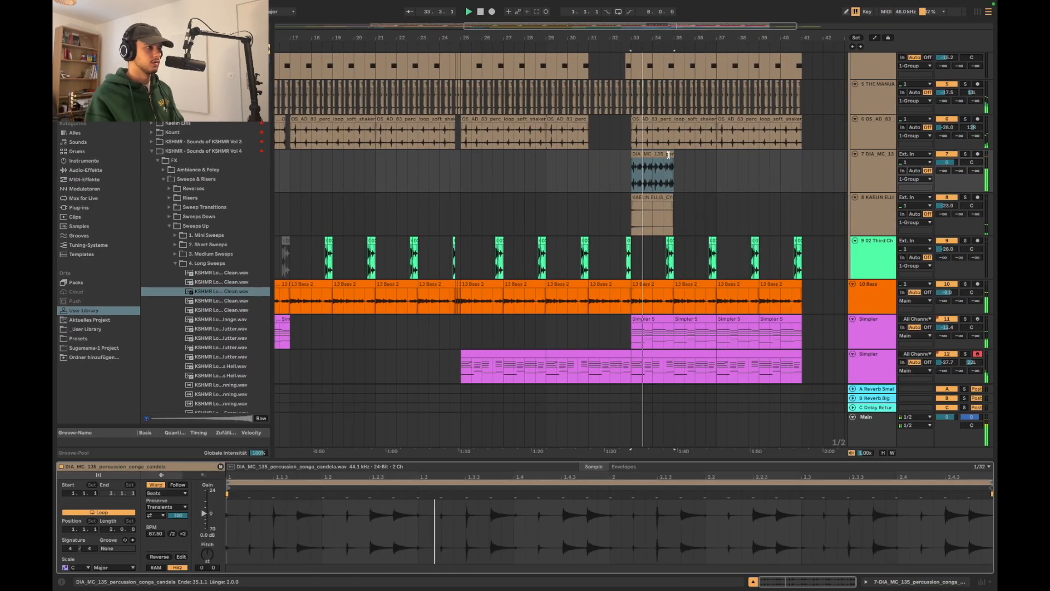
pyautogui.click(183, 533)
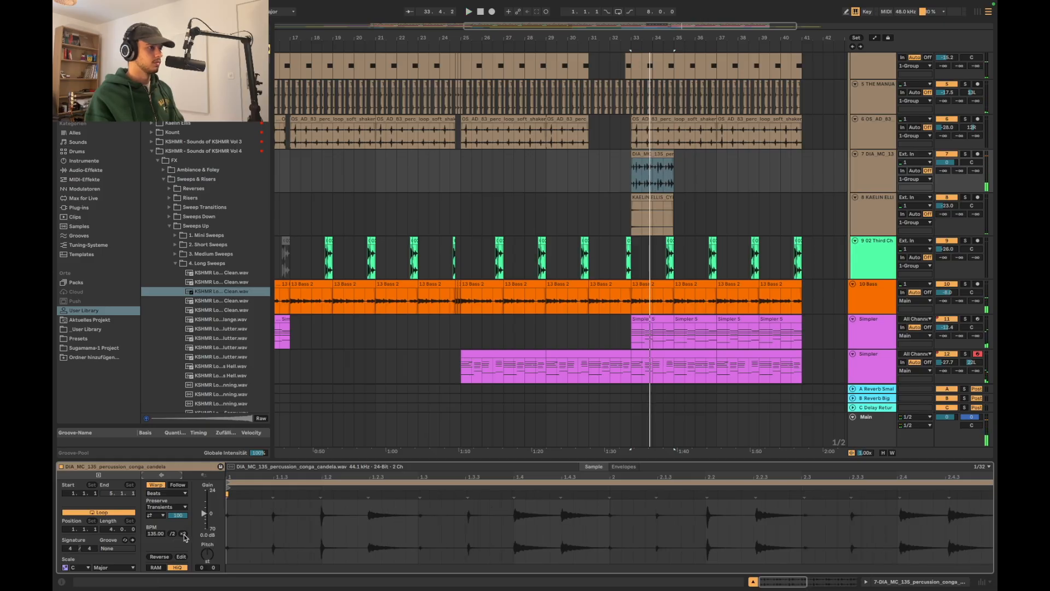
# Extend the conga loop clip to bar 41 and set its warp mode to Complex
pyautogui.moveTo(674, 154); pyautogui.dragTo(802, 153)
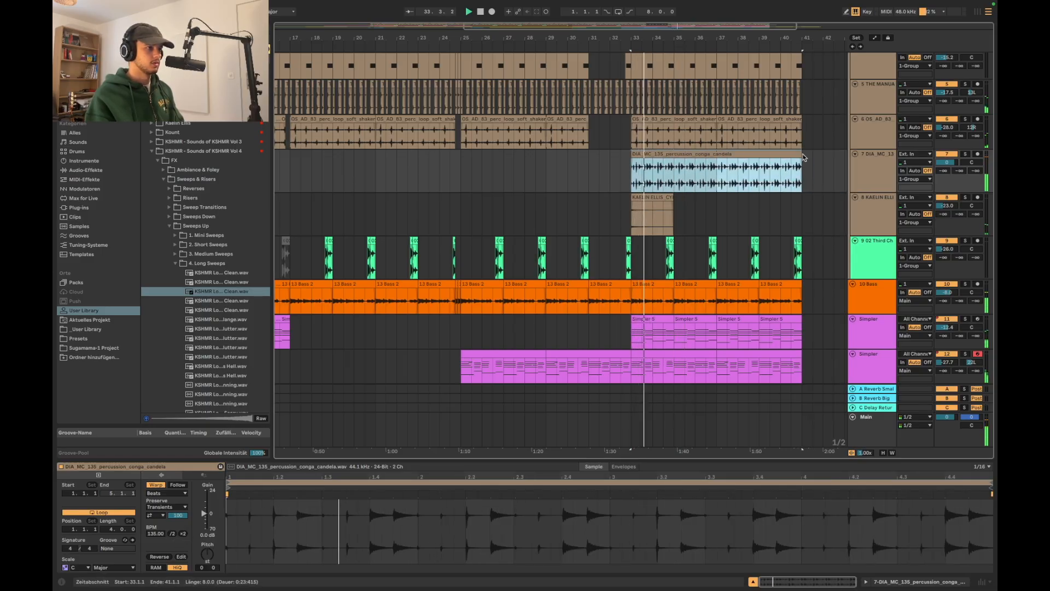
pyautogui.click(178, 494)
pyautogui.click(164, 530)
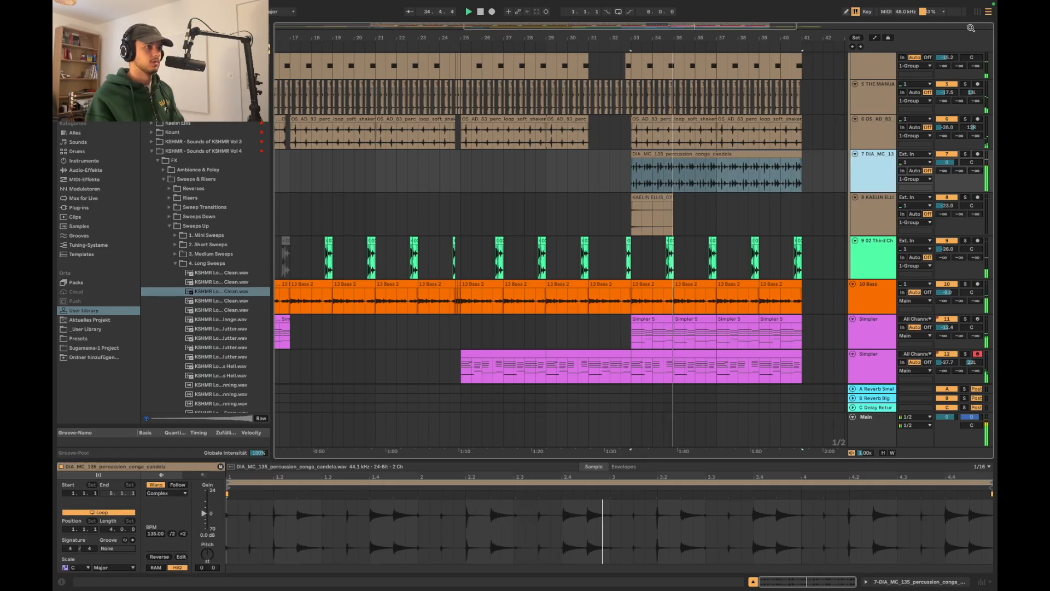
# Lower the conga track's volume to -28 dB in the mixer and pan it slightly off centre
pyautogui.press('Tab')
pyautogui.moveTo(587, 285); pyautogui.dragTo(581, 366)
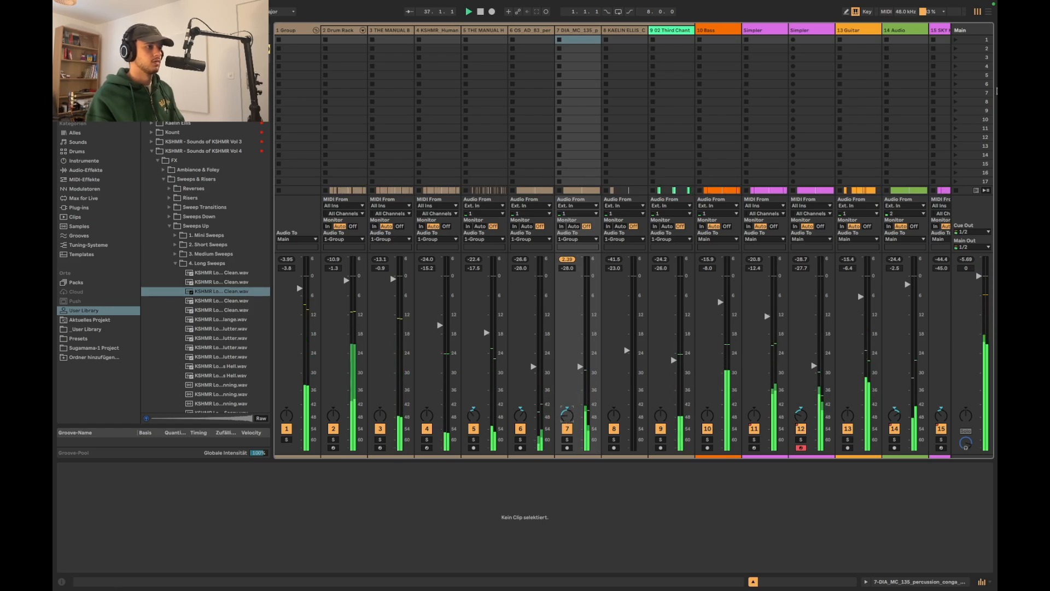
pyautogui.click(988, 12)
# Nudge the conga clip slightly later so that its hits line up with the shaker and hat
pyautogui.scroll(10, 692, 177)
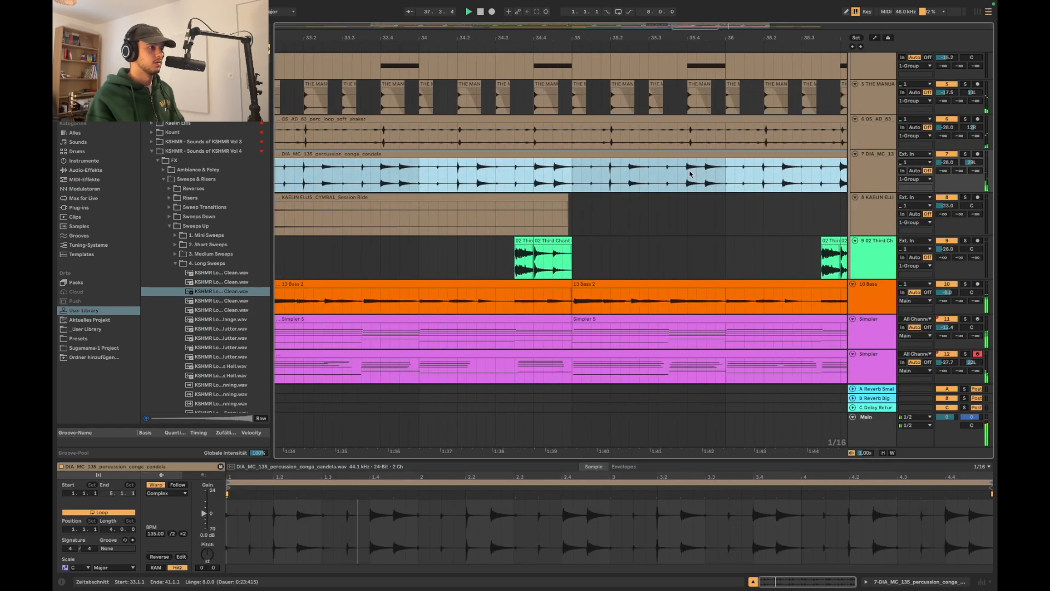
pyautogui.scroll(4, 630, 177)
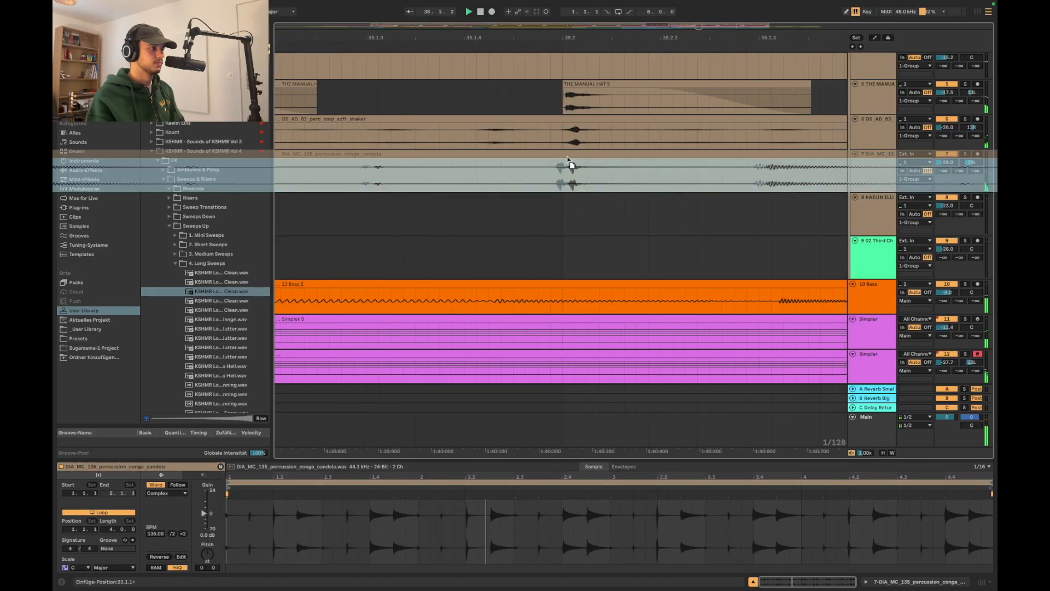
pyautogui.scroll(-8, 567, 156)
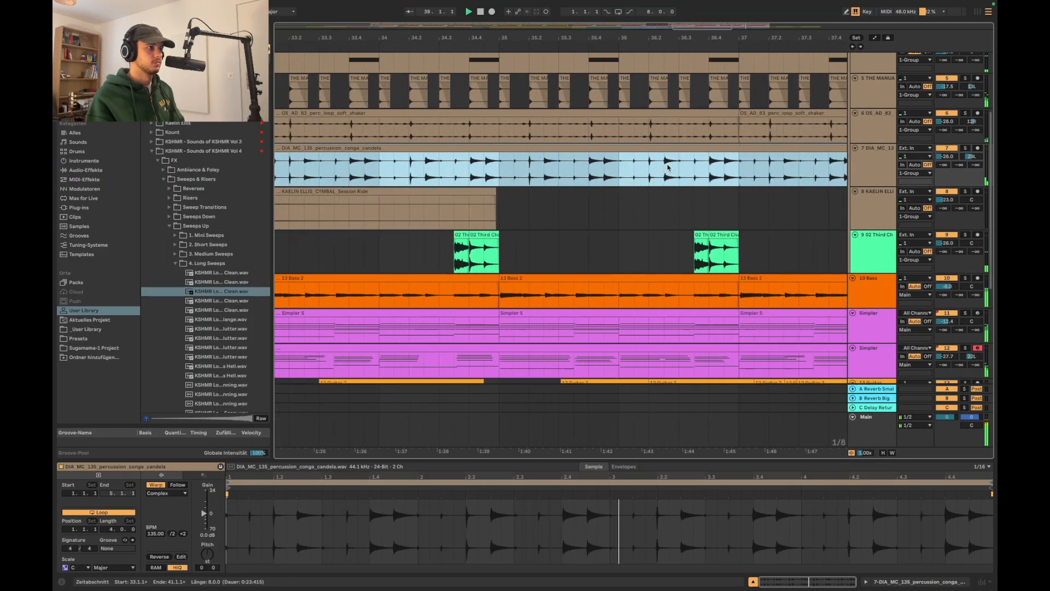
pyautogui.scroll(-10, 667, 167)
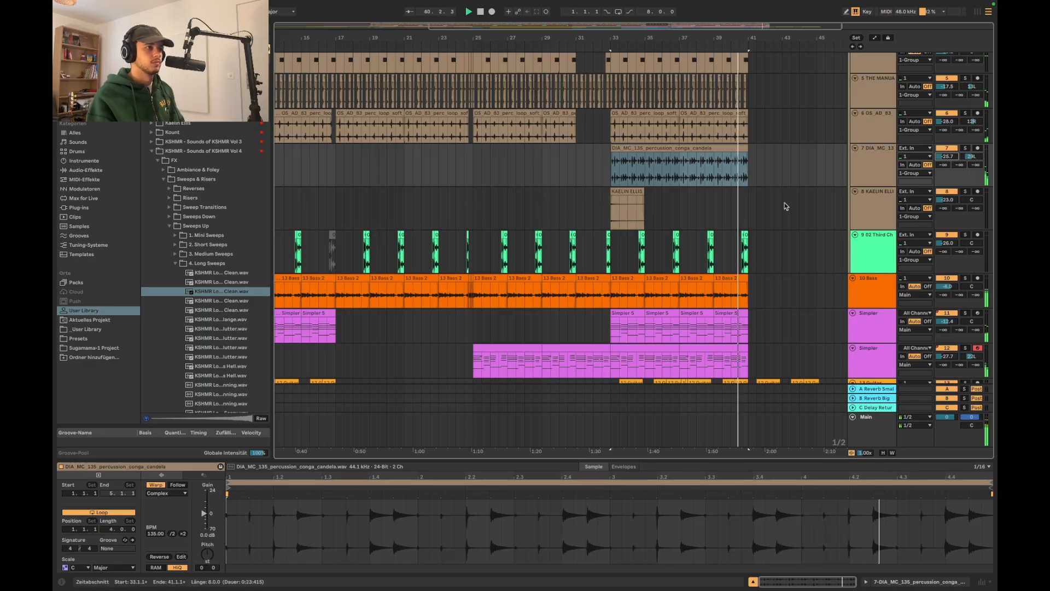
pyautogui.scroll(-1, 784, 204)
pyautogui.scroll(-8, 784, 206)
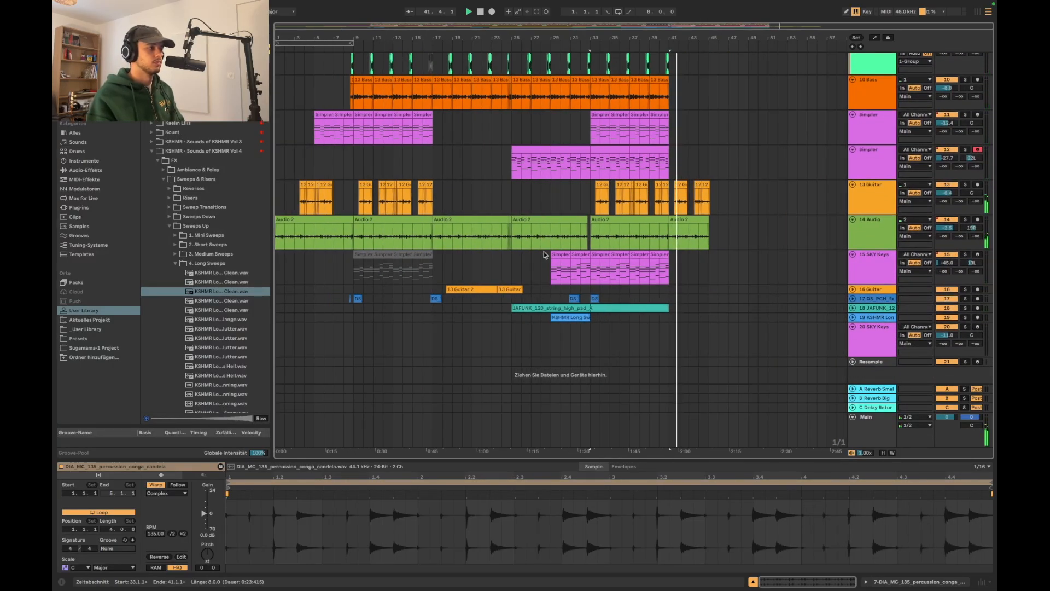
pyautogui.scroll(-1, 441, 257)
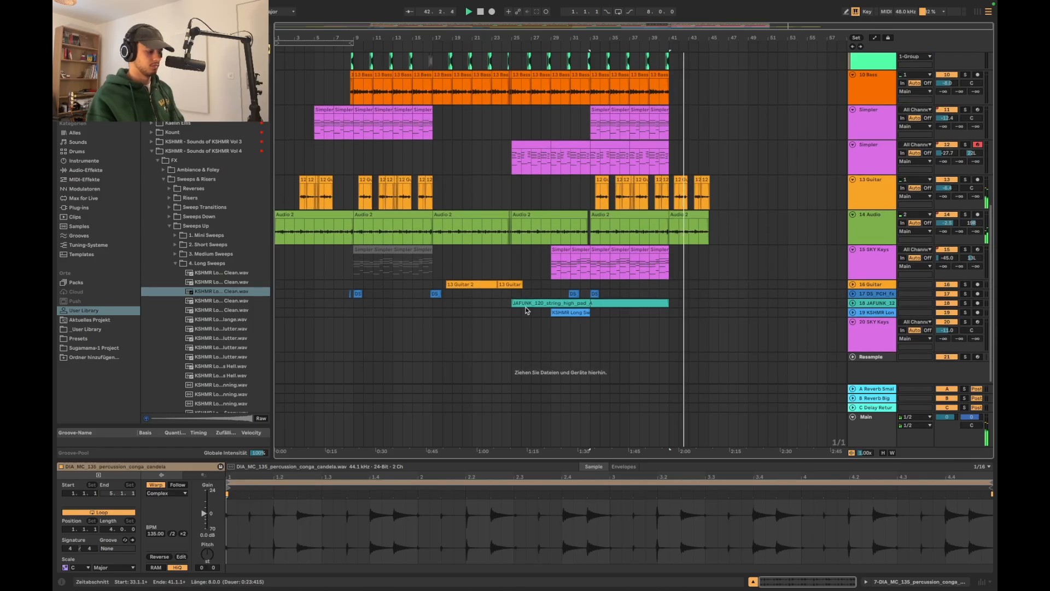